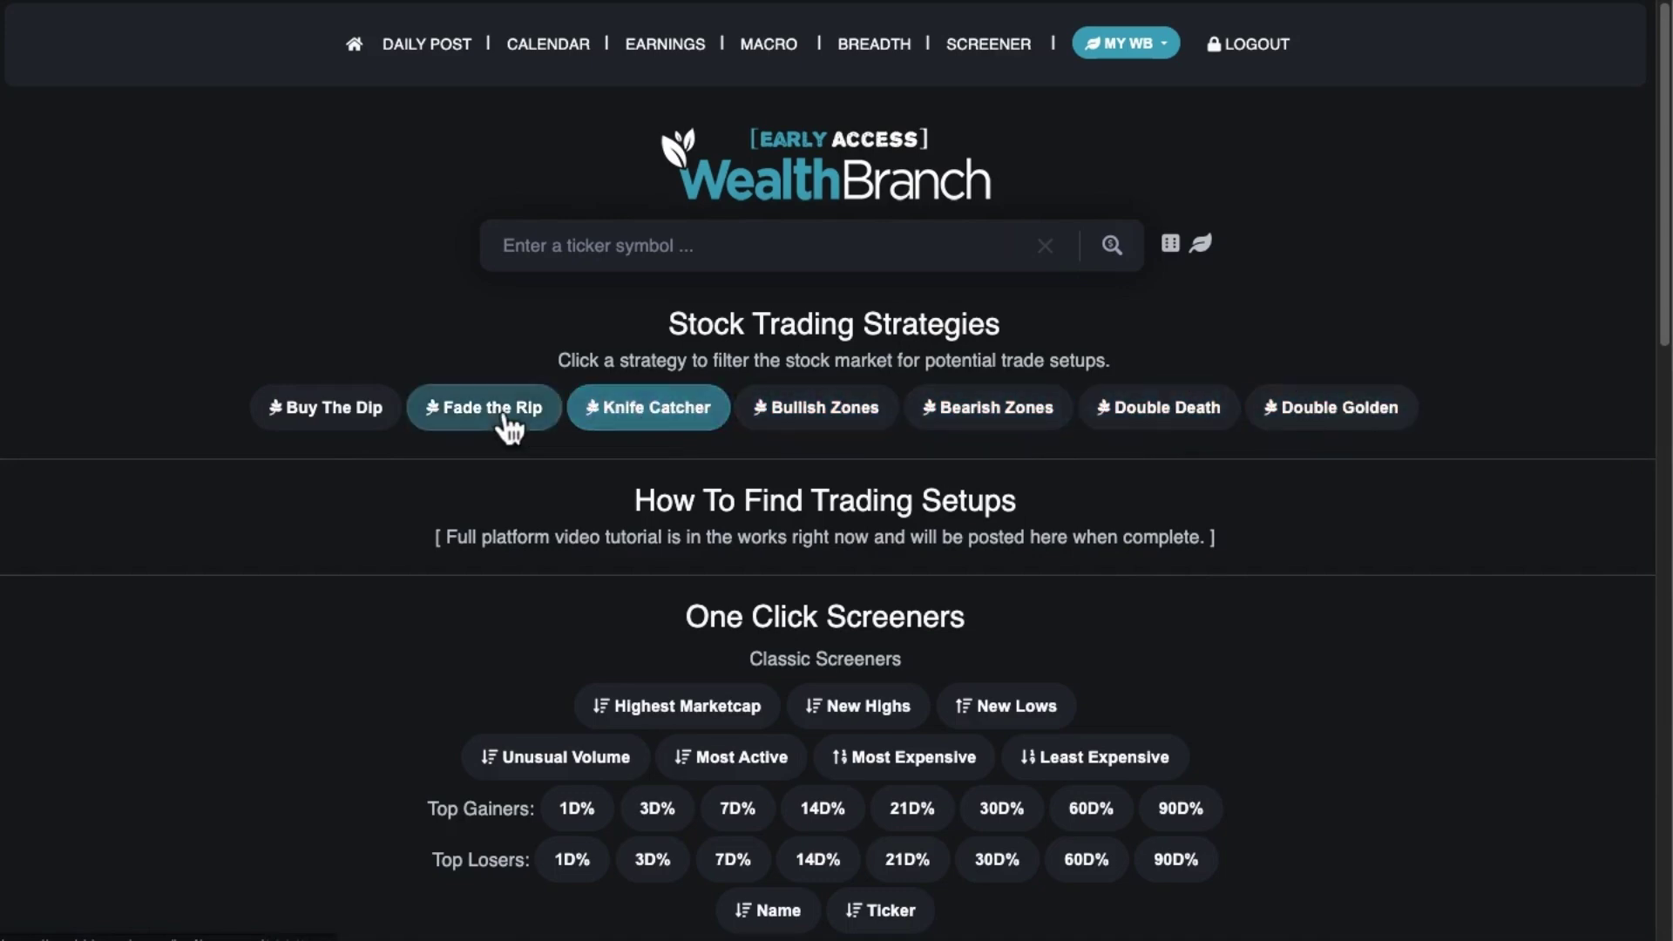
Open the Buy The Dip strategy results listing GOOGL, GOOG, META and TFPM.
click(356, 429)
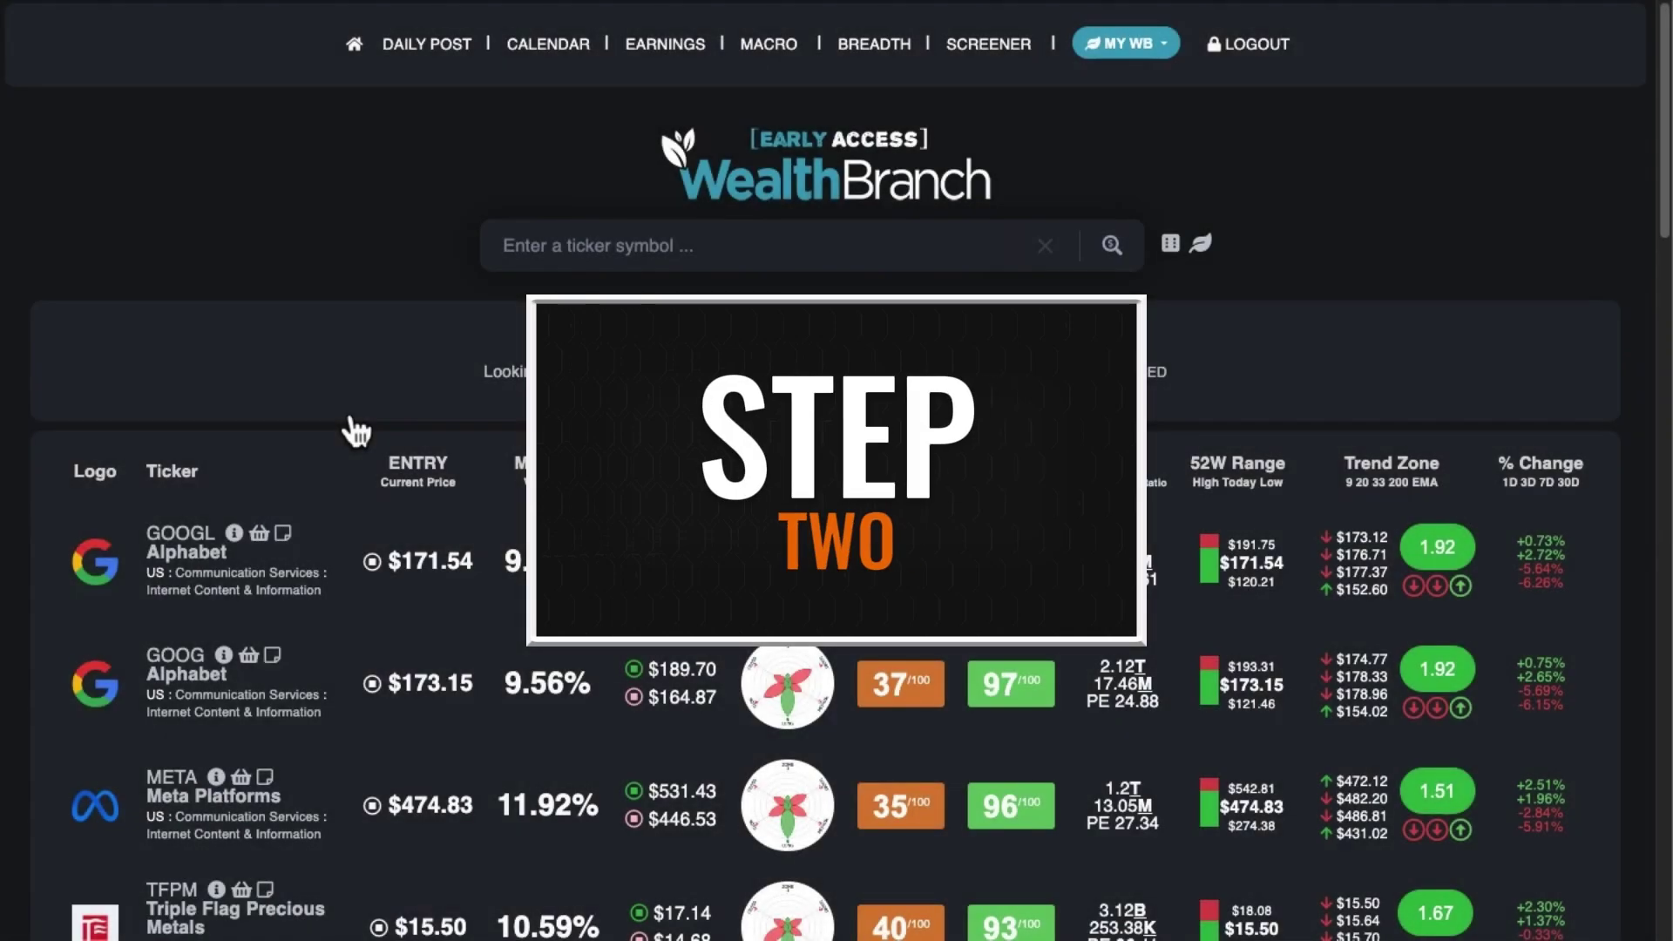
mouse_move(561, 582)
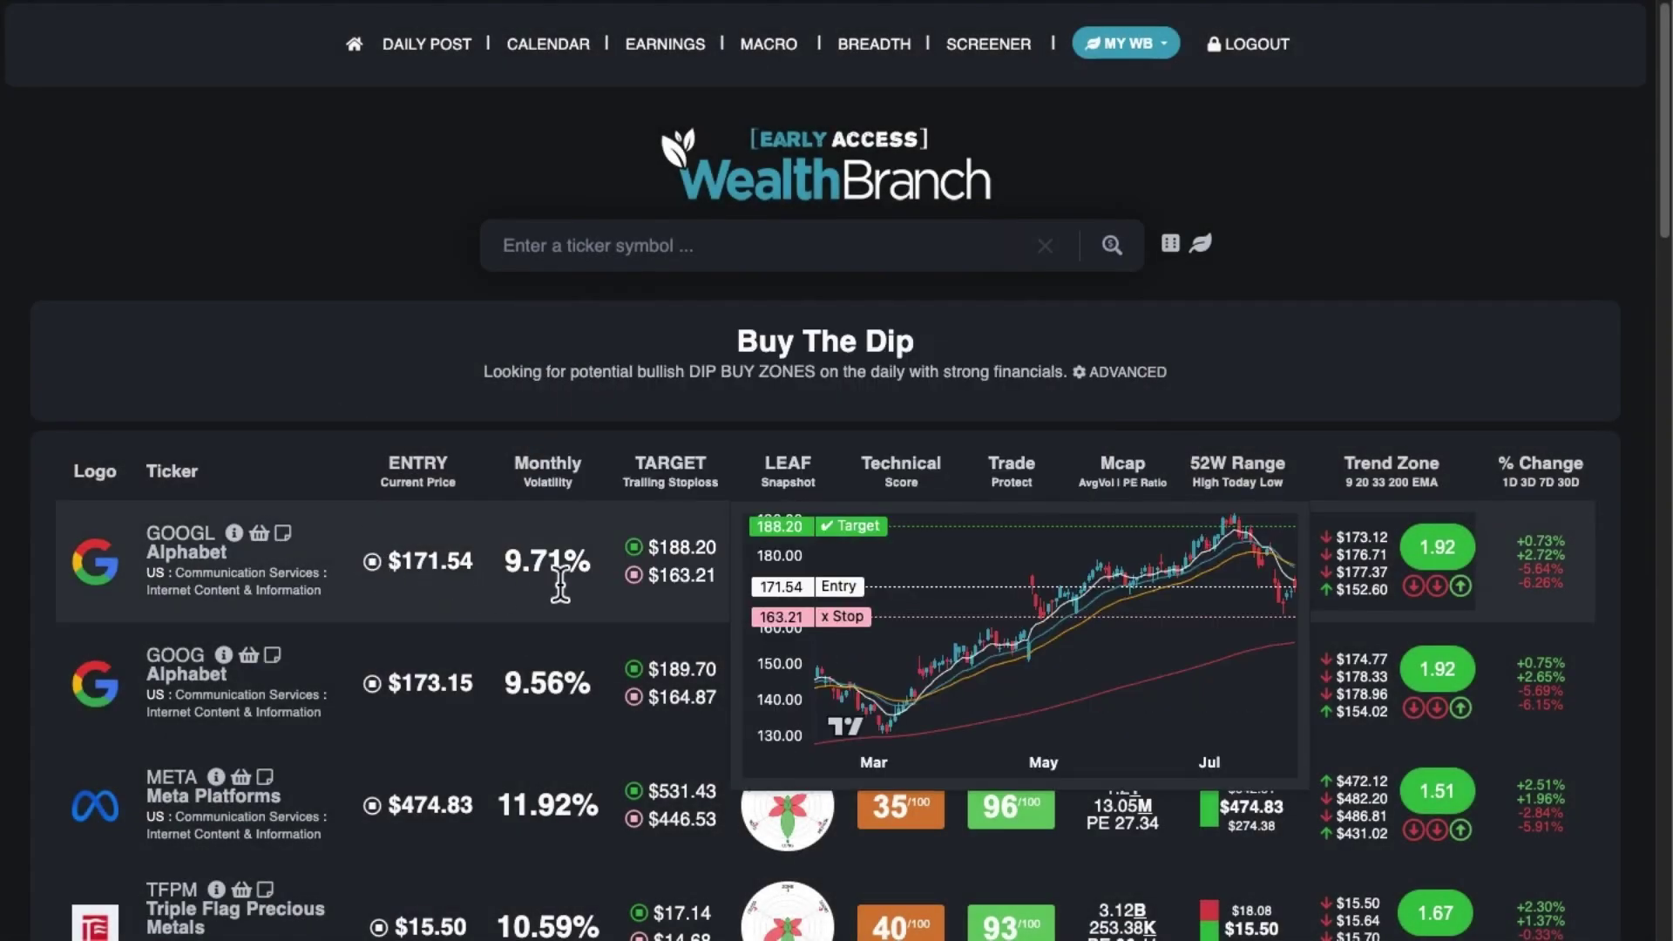
scroll(575, 585, down, 2)
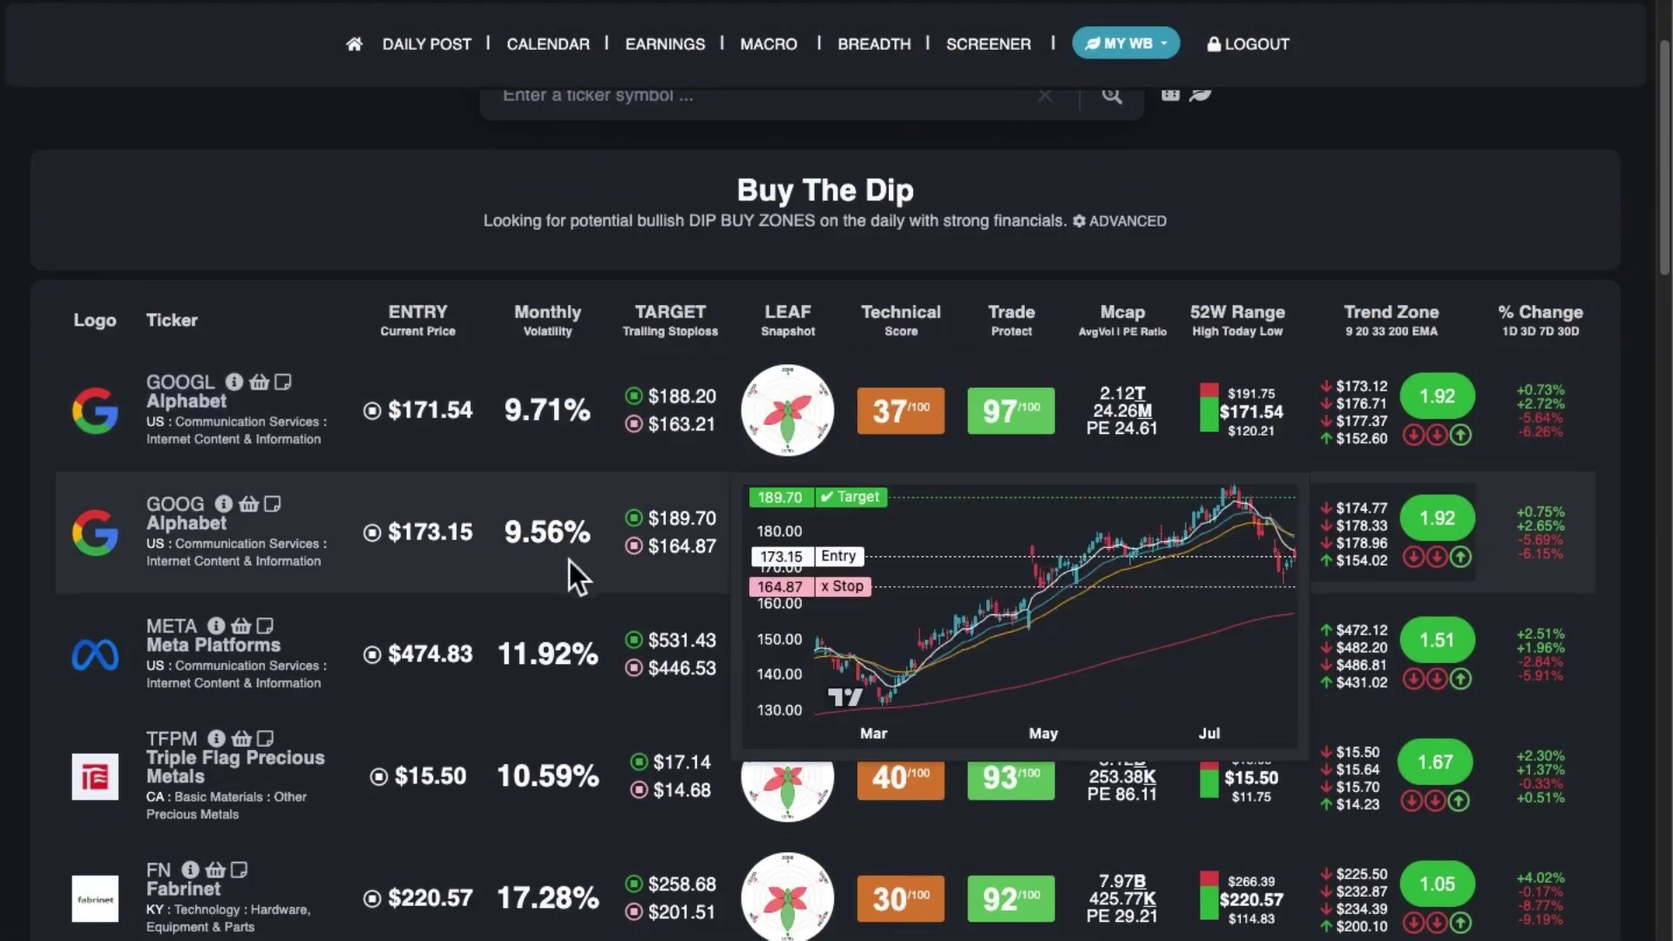
mouse_move(566, 638)
scroll(566, 652, down, 1)
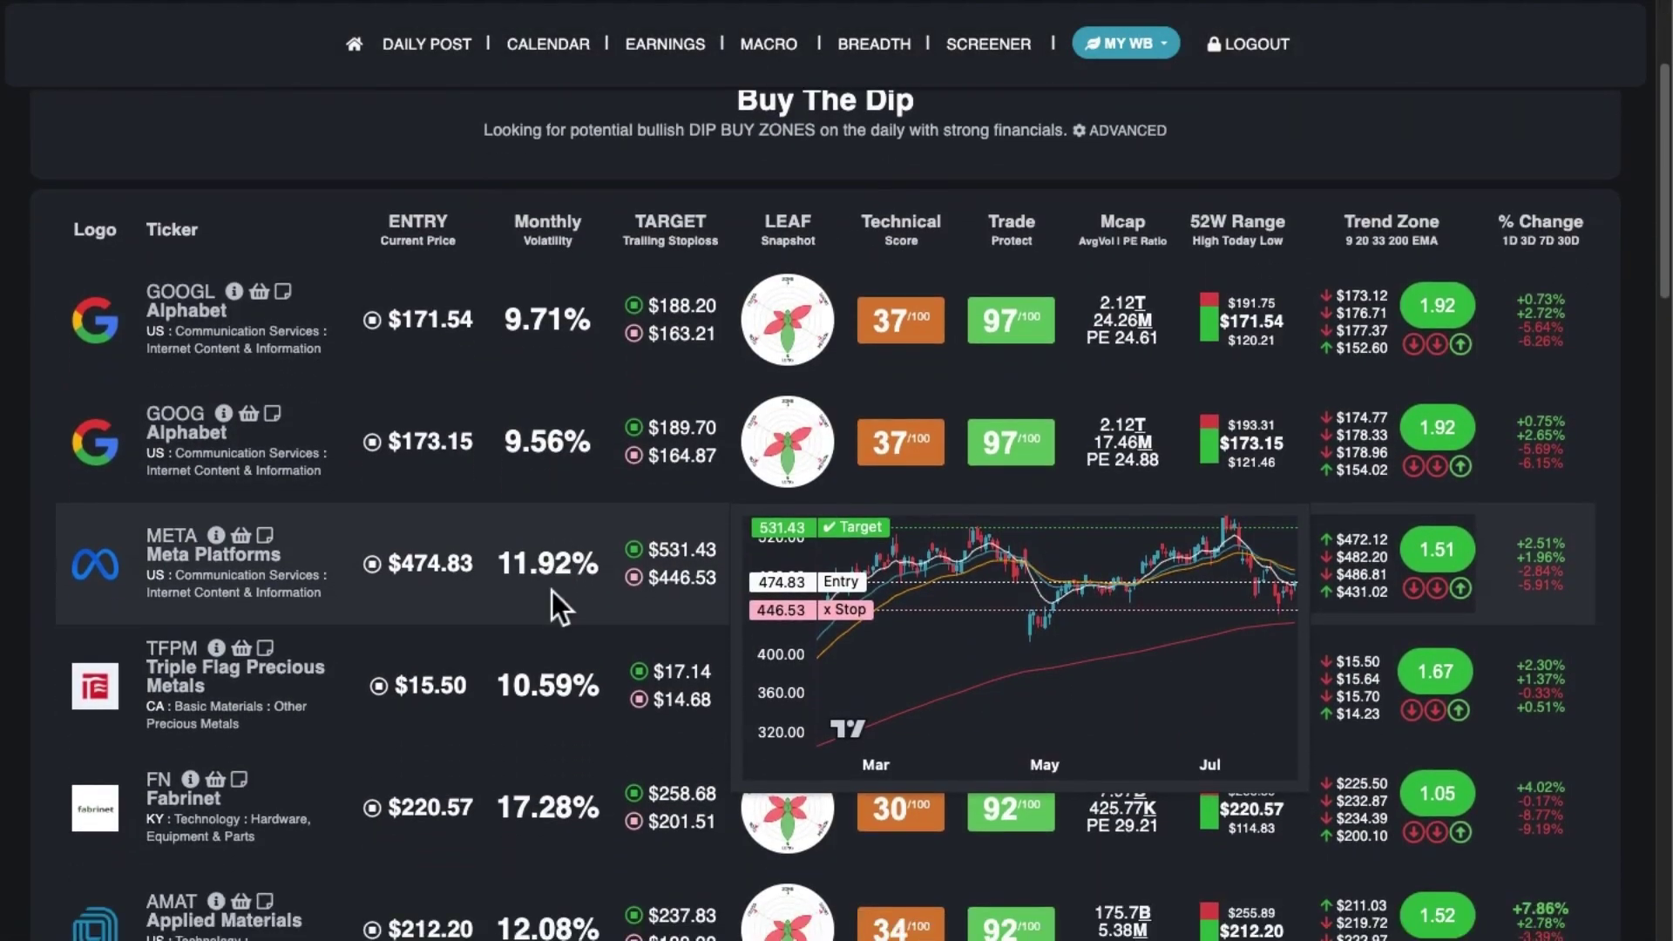
scroll(562, 689, down, 2)
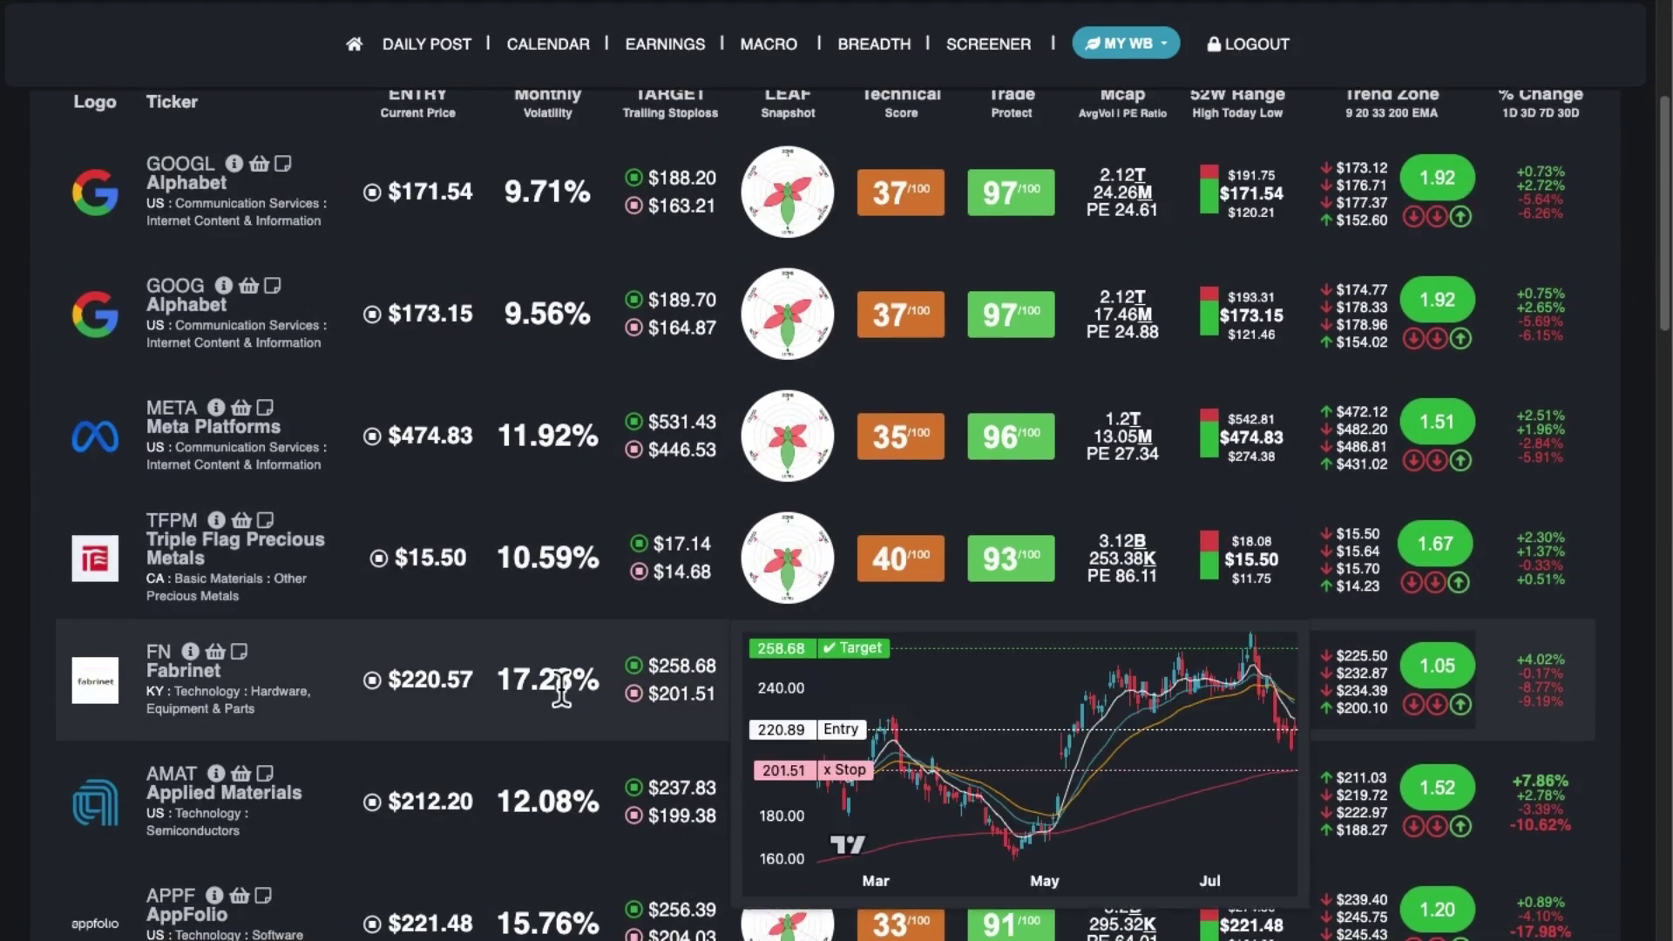
scroll(557, 725, up, 3)
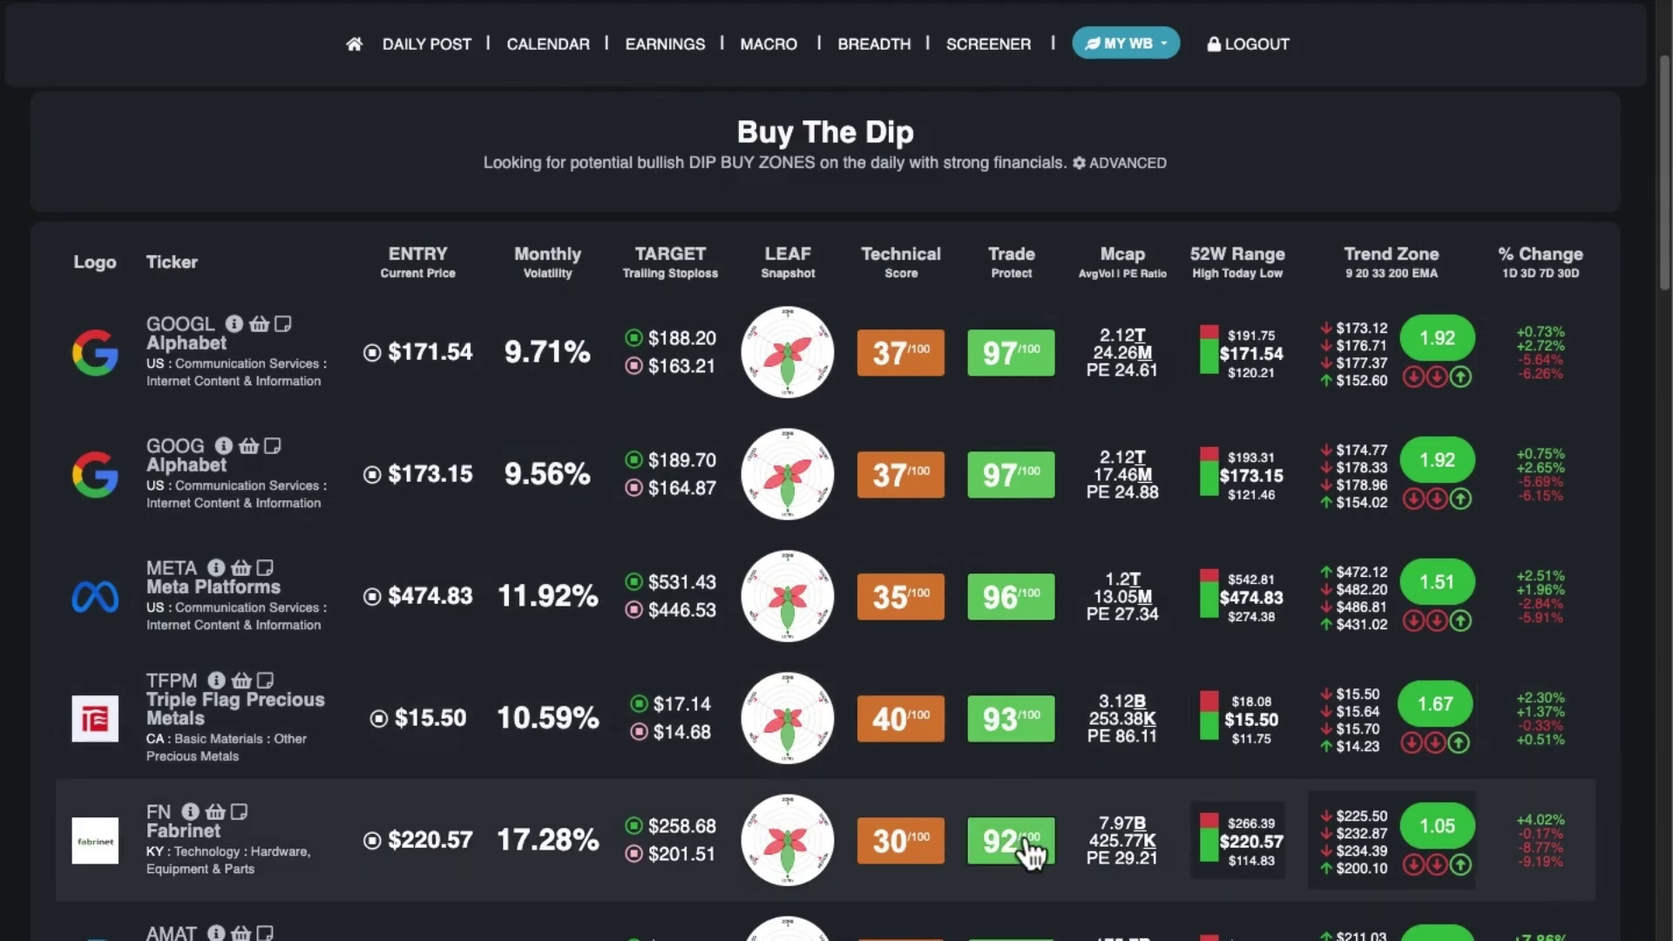
mouse_move(575, 740)
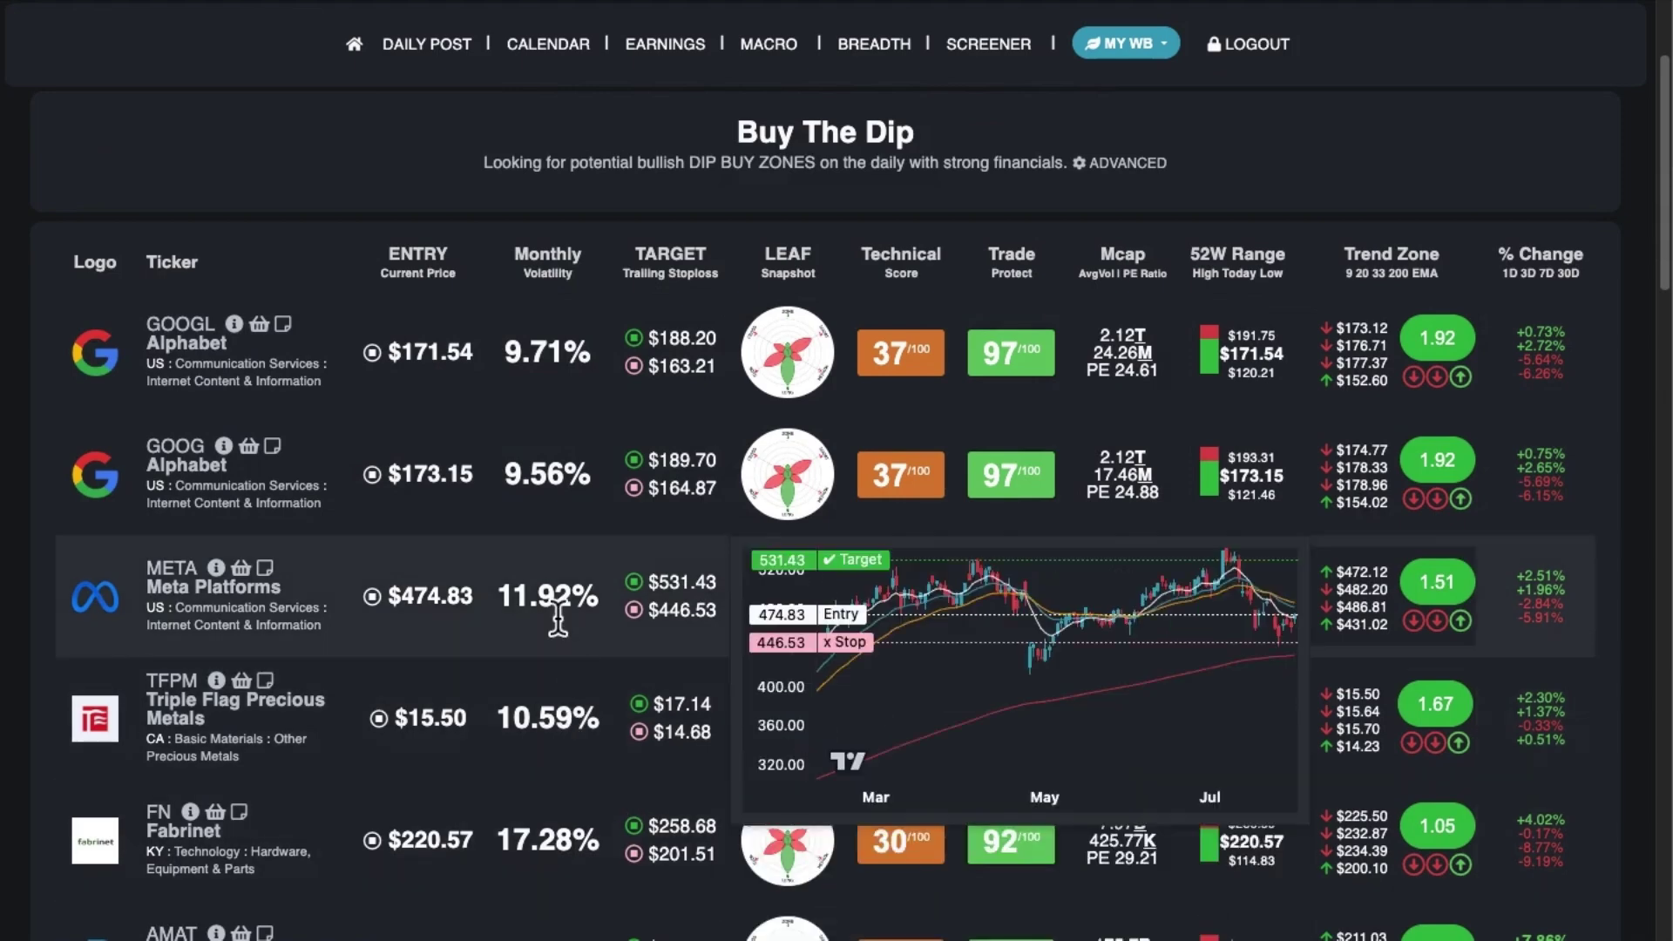
scroll(556, 610, down, 3)
scroll(558, 654, down, 7)
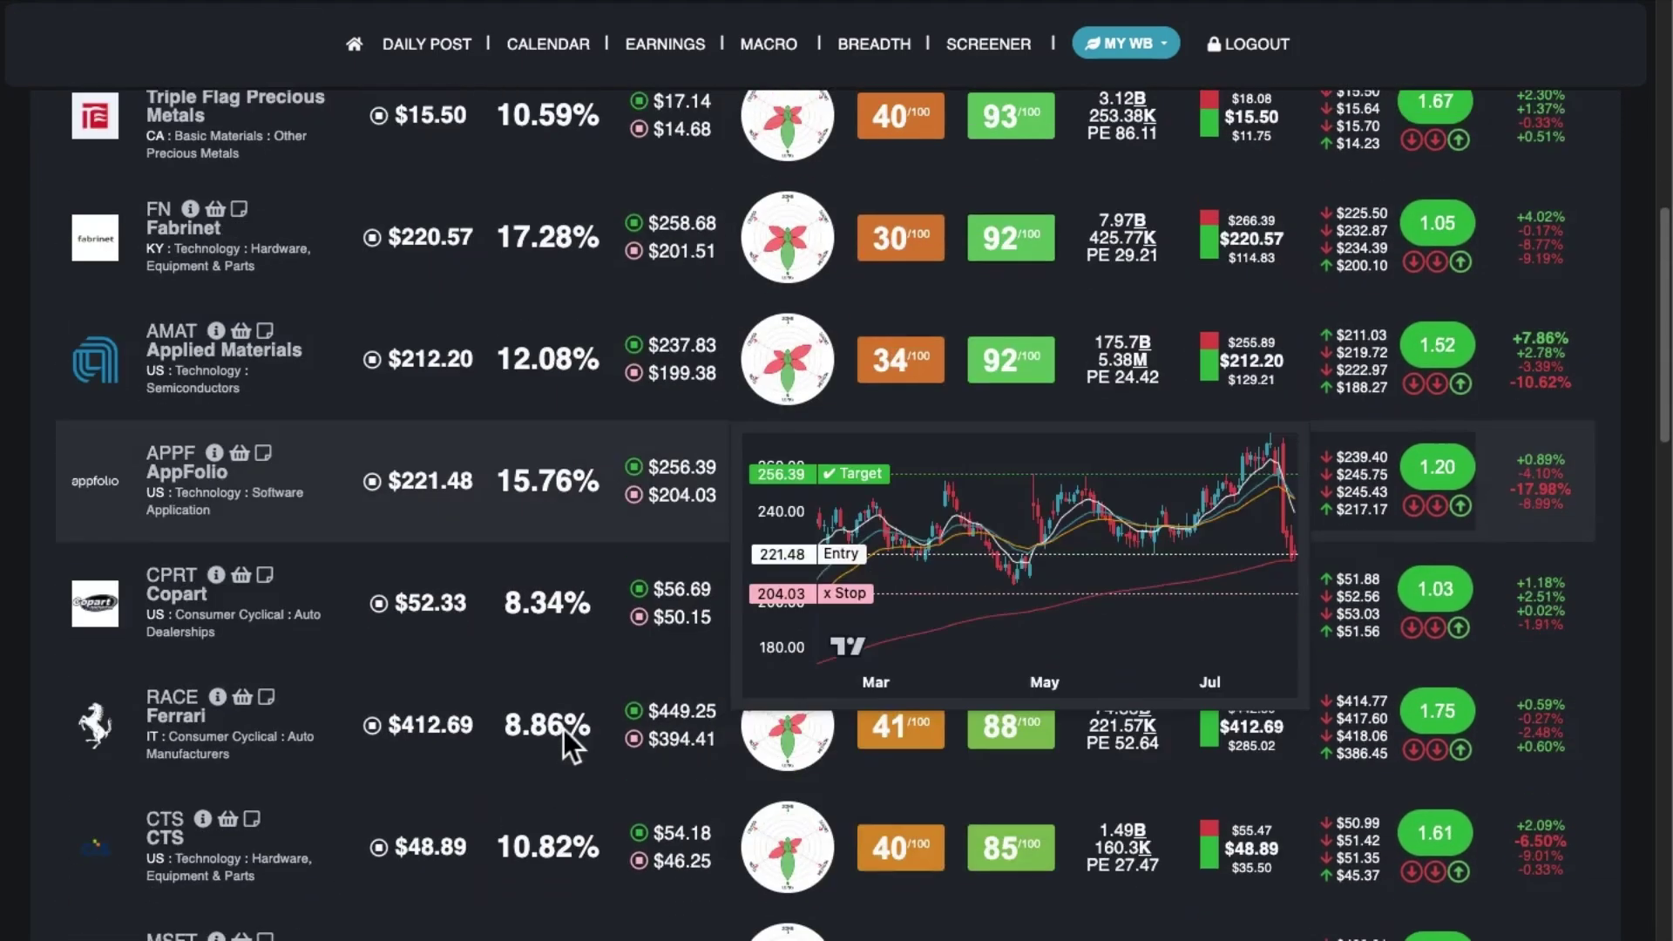
scroll(556, 750, up, 10)
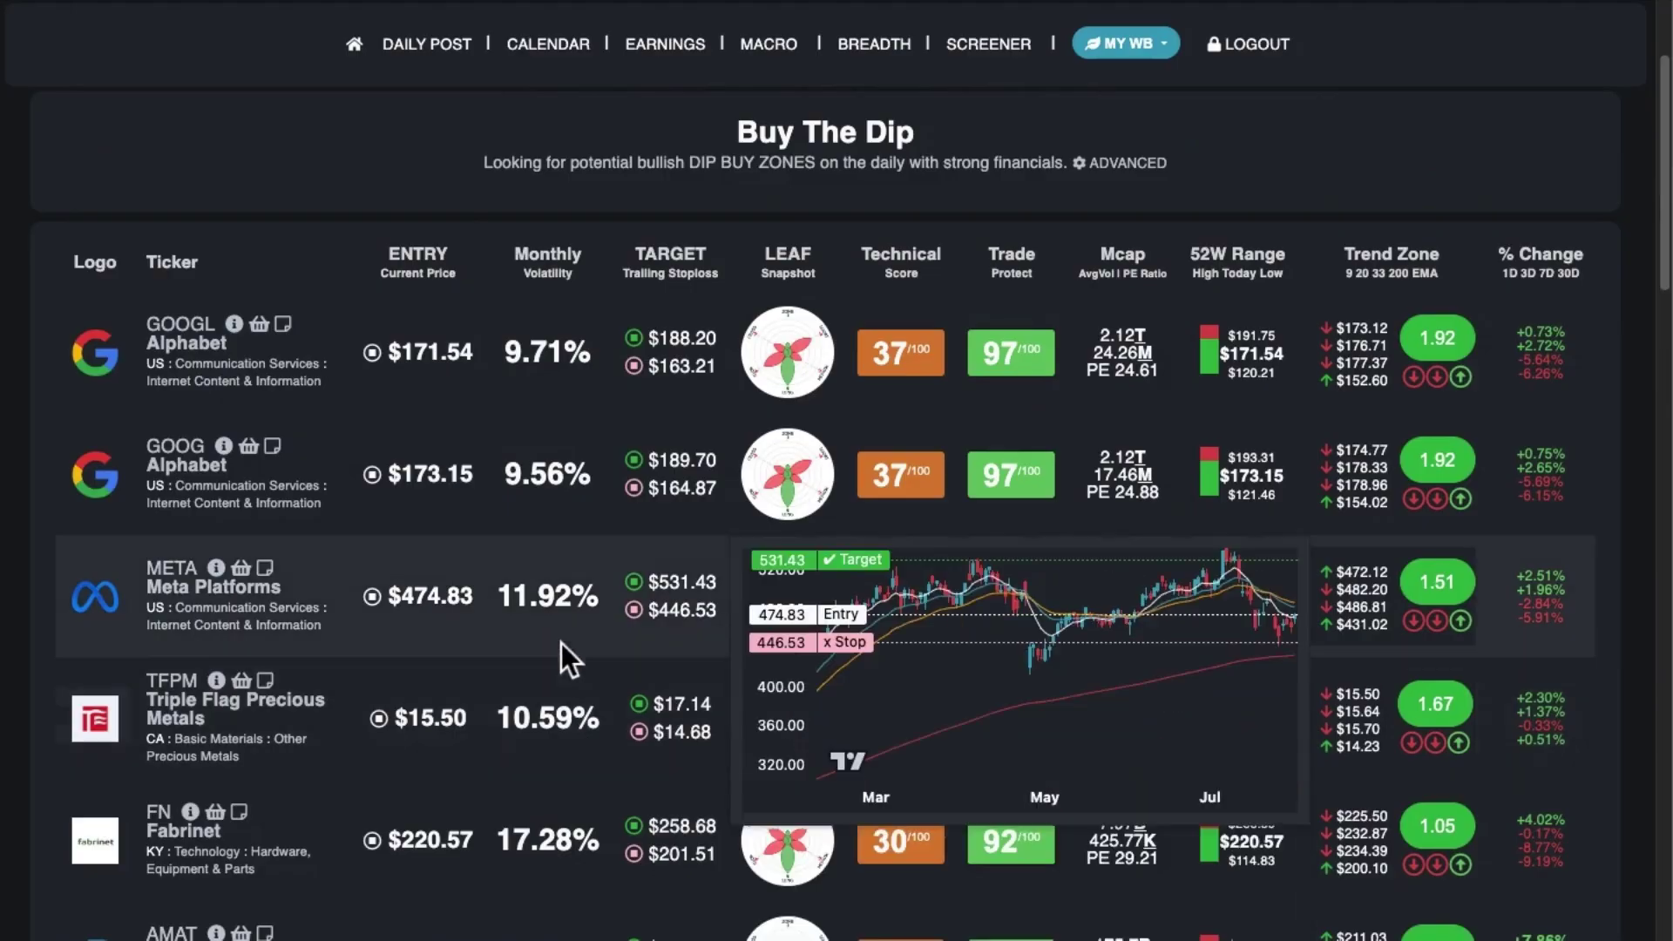
scroll(560, 628, down, 2)
scroll(558, 619, down, 8)
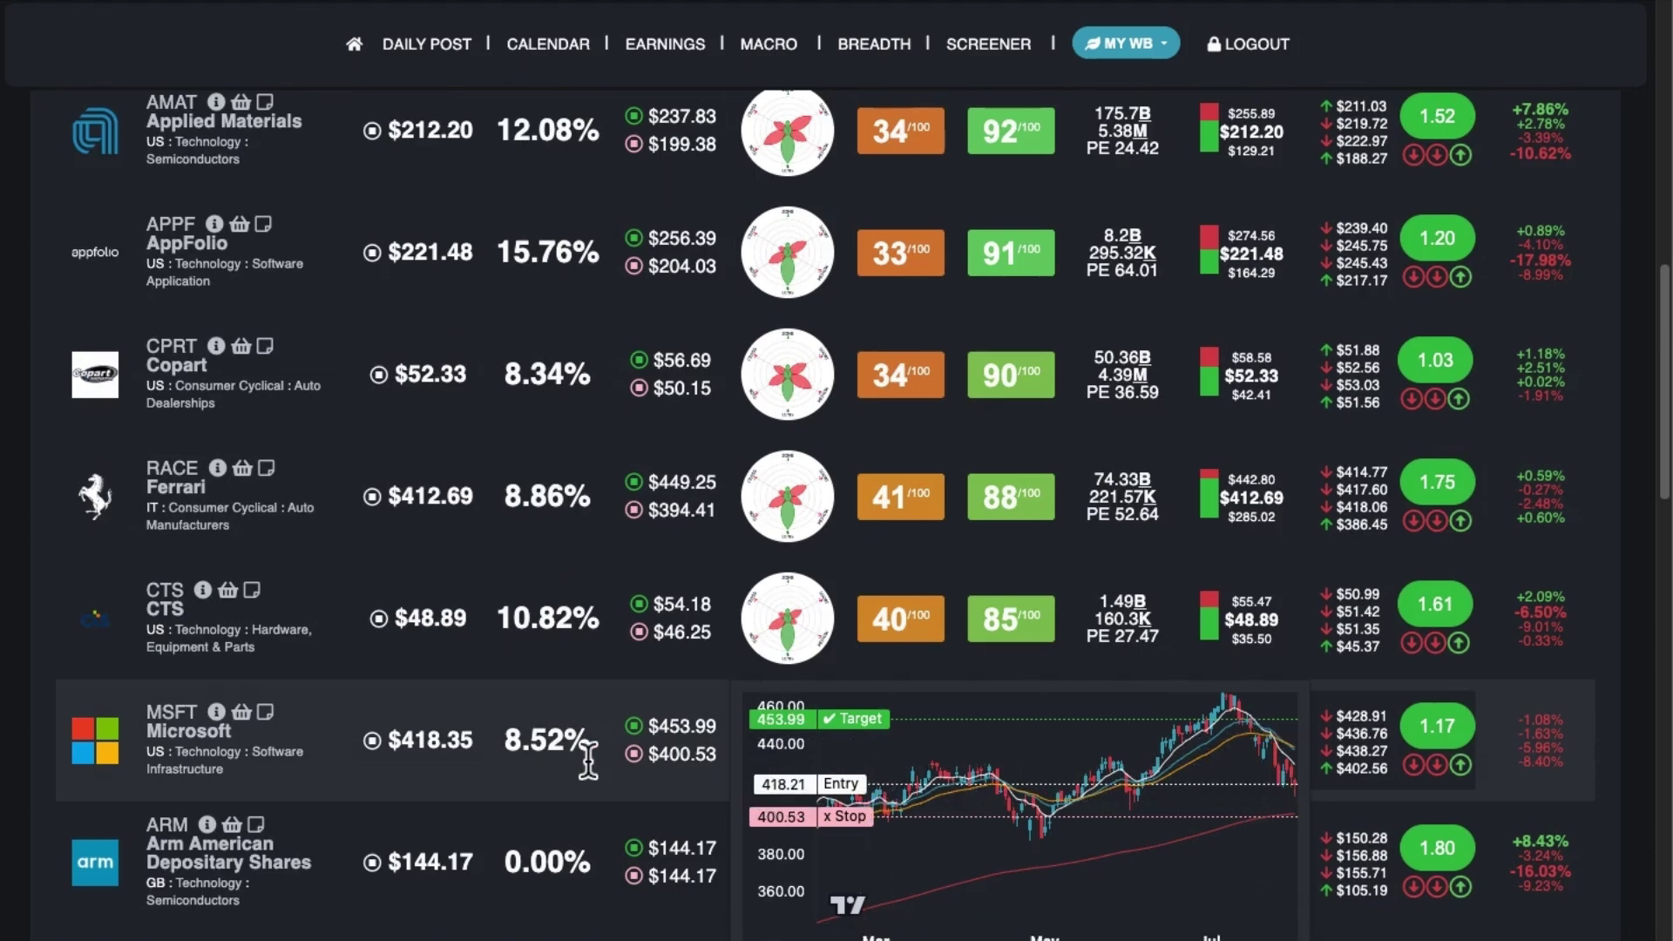
Open MSFT's Leaf Analysis, set its chart to one year, and open the Target + Stoploss Calculator.
click(185, 729)
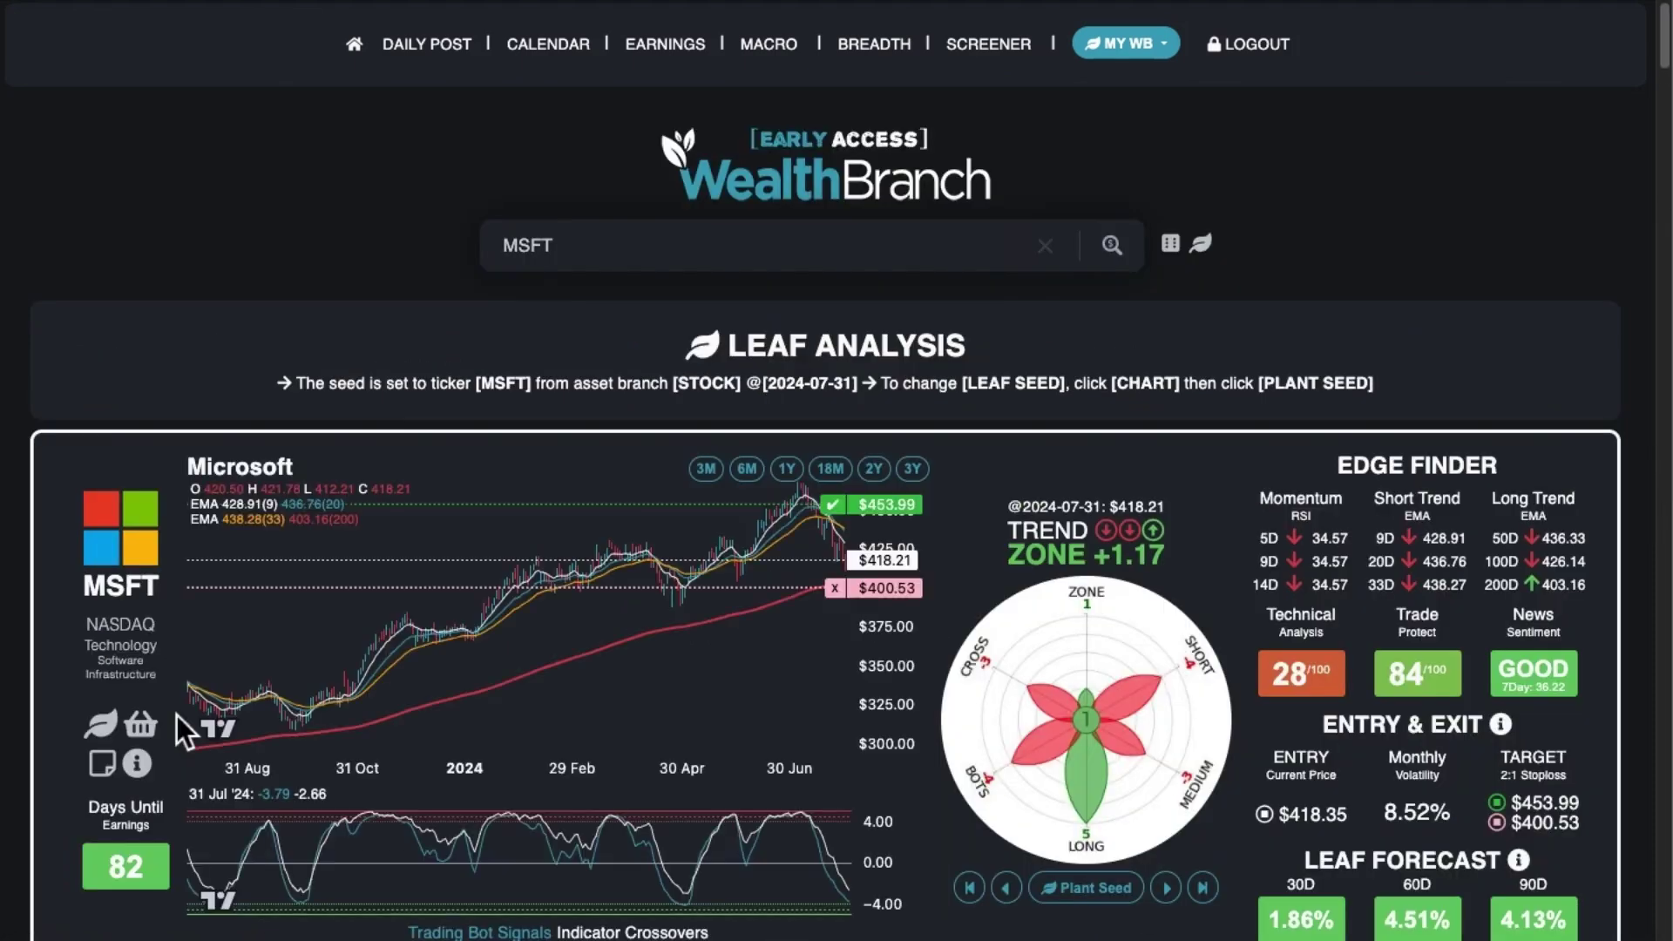
scroll(1067, 333, down, 3)
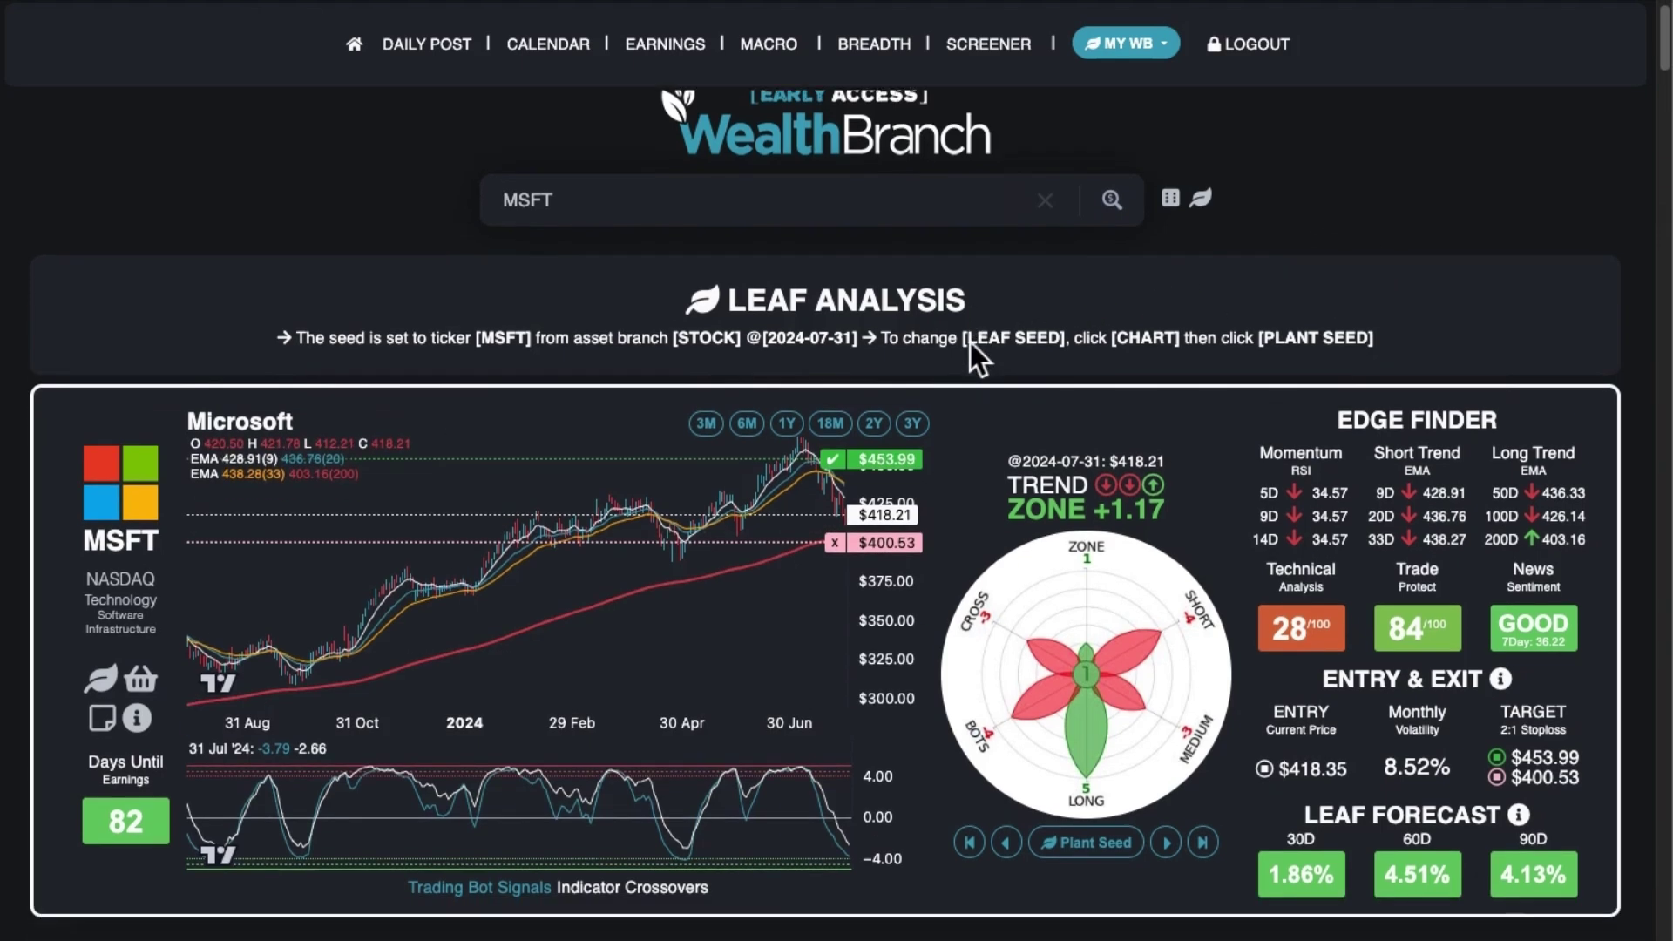
click(874, 354)
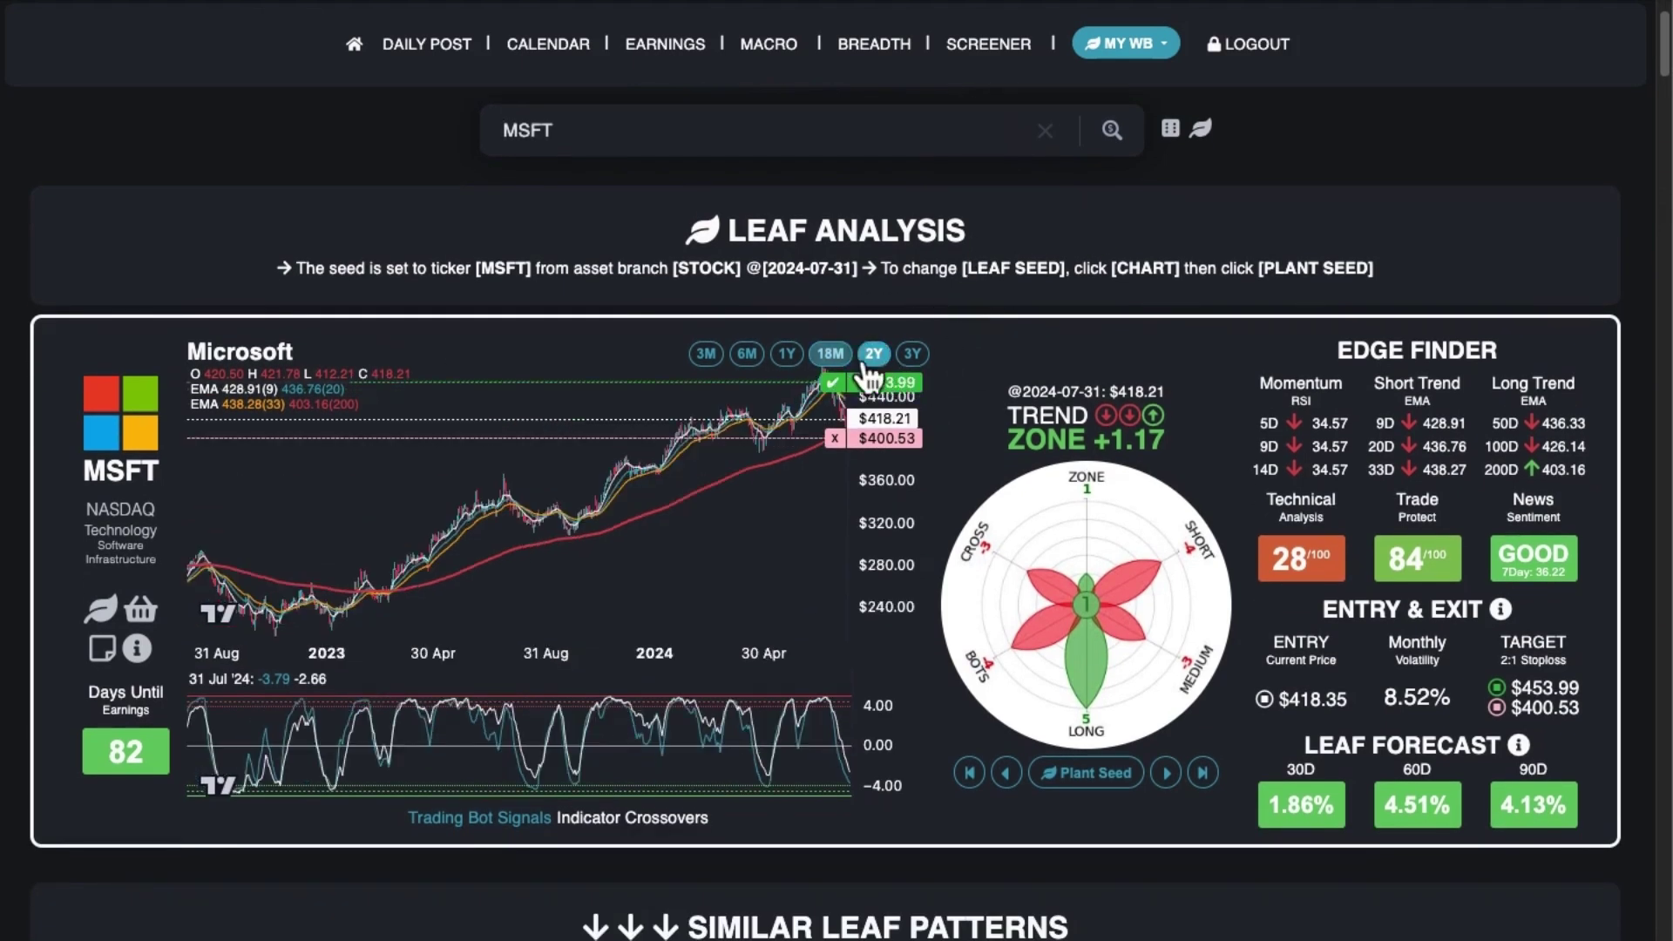
click(829, 354)
click(787, 354)
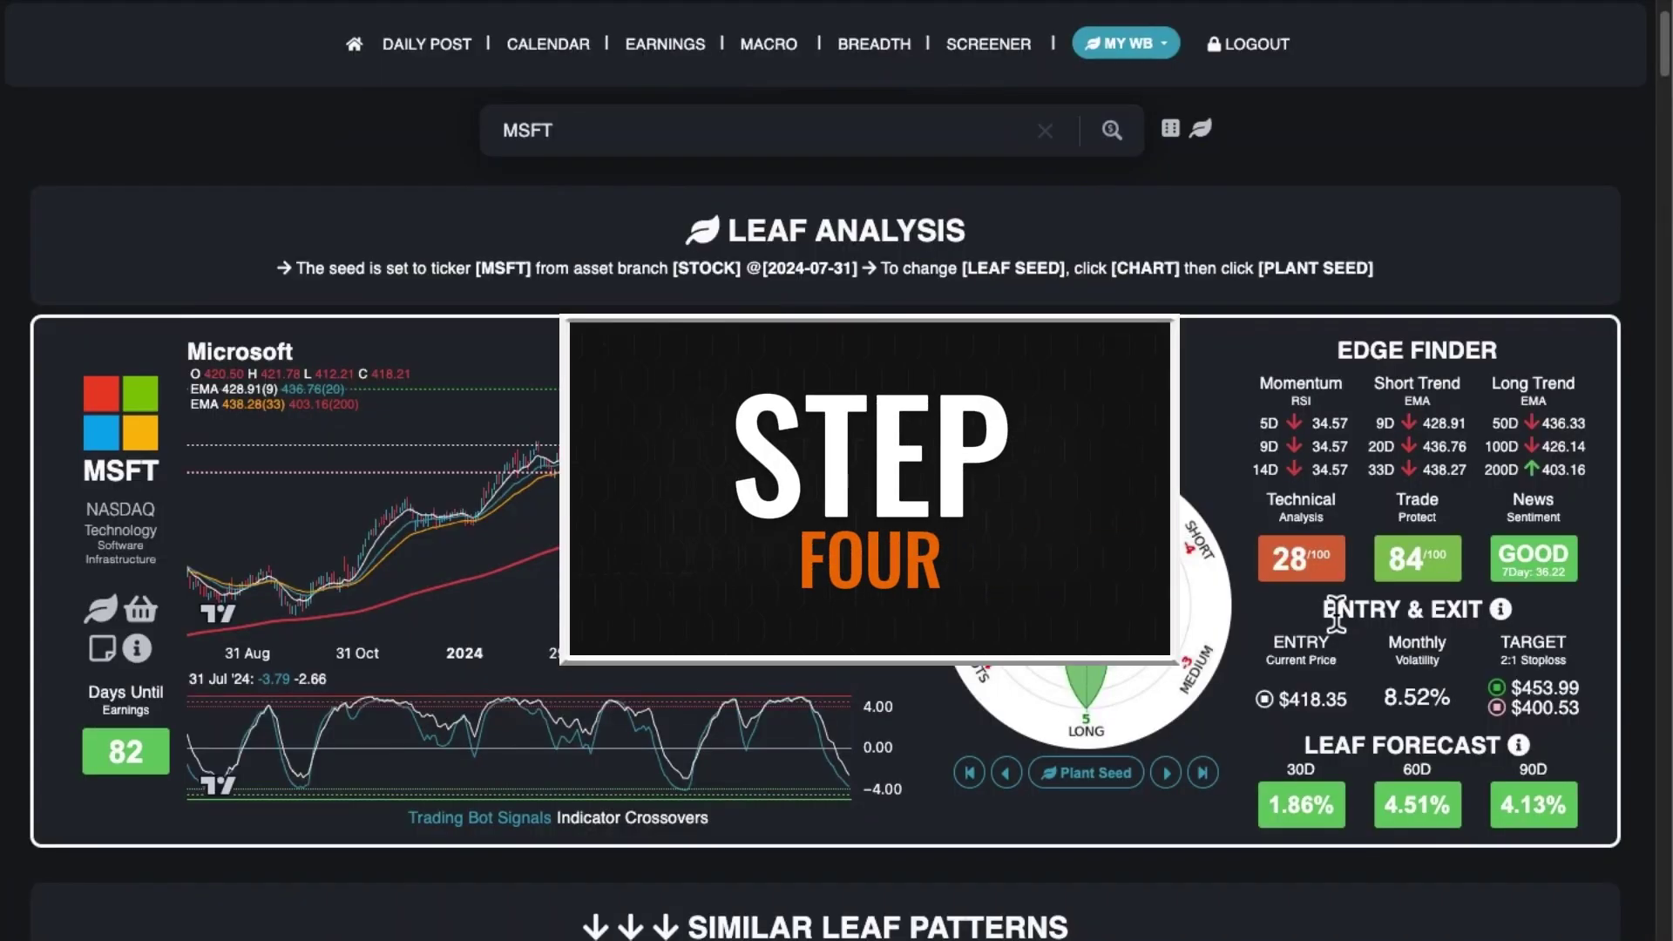
drag(1323, 610, 1488, 626)
click(1499, 610)
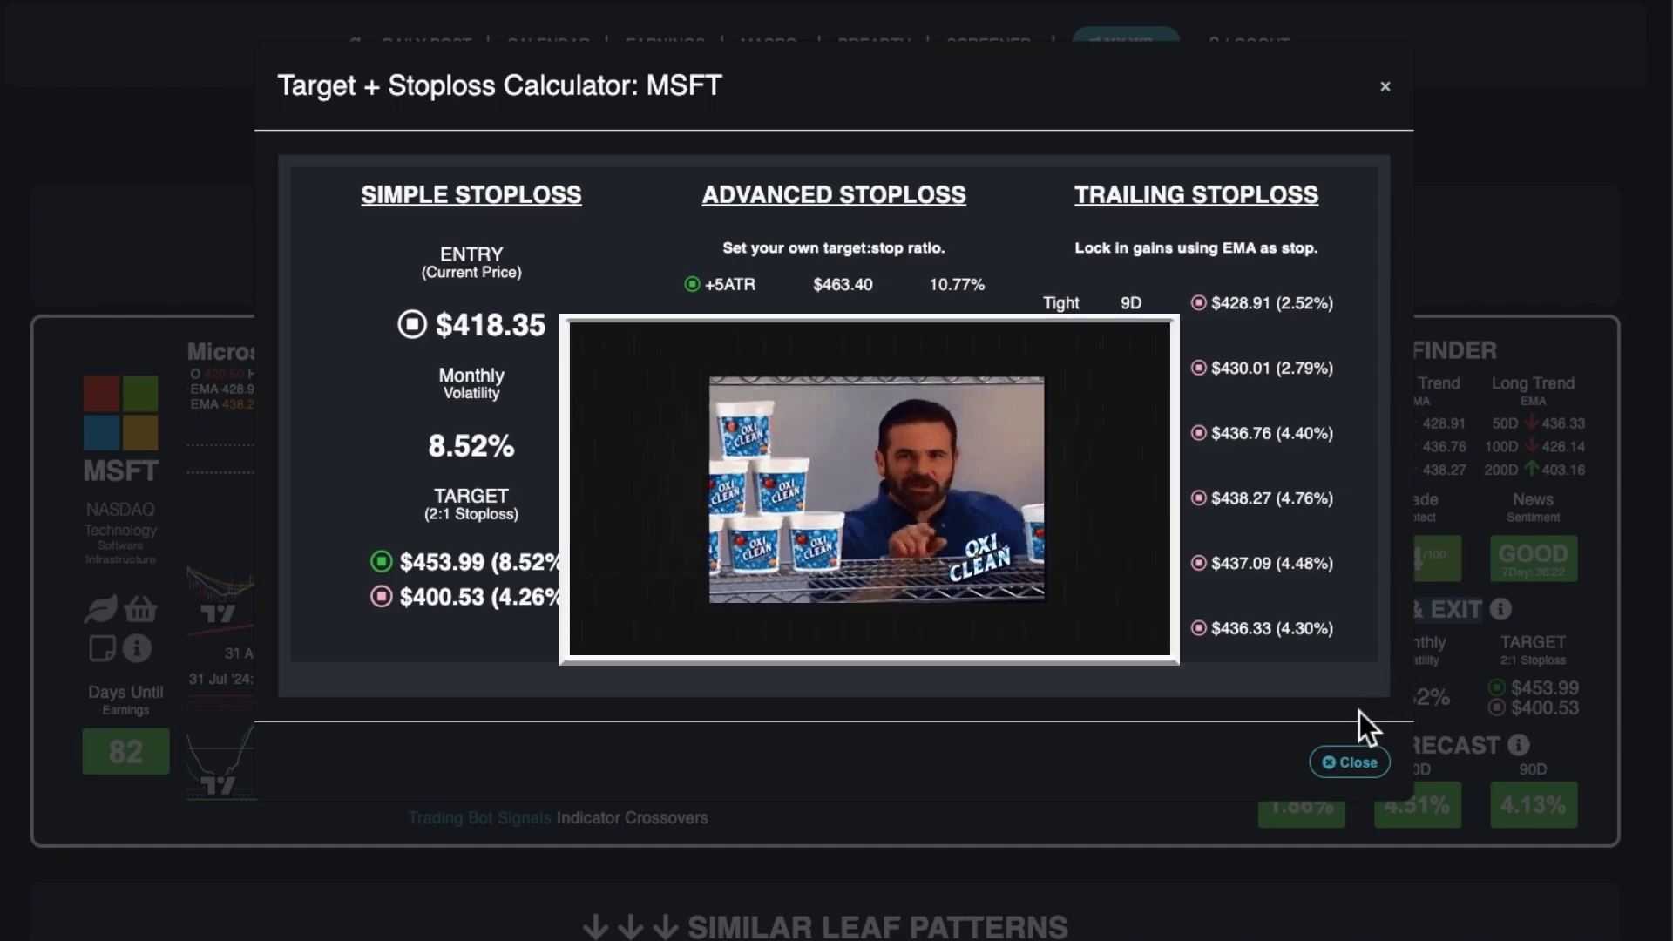
click(1351, 761)
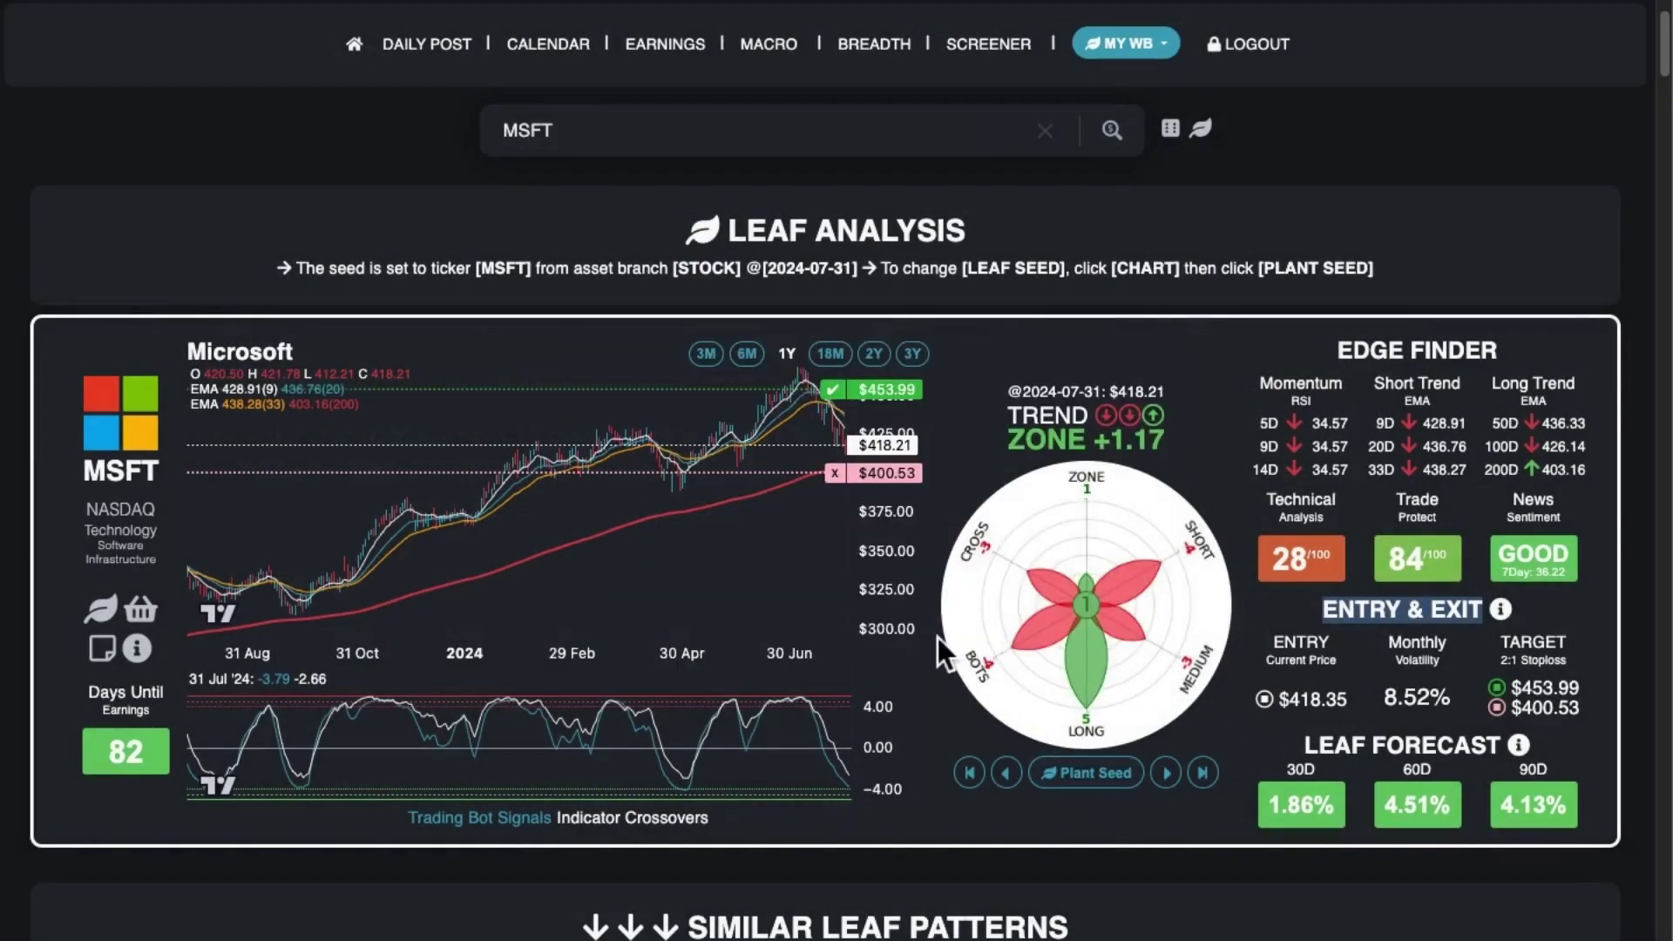
Switch the MSFT chart to two years and set the seed date to 9 March 2023.
click(692, 531)
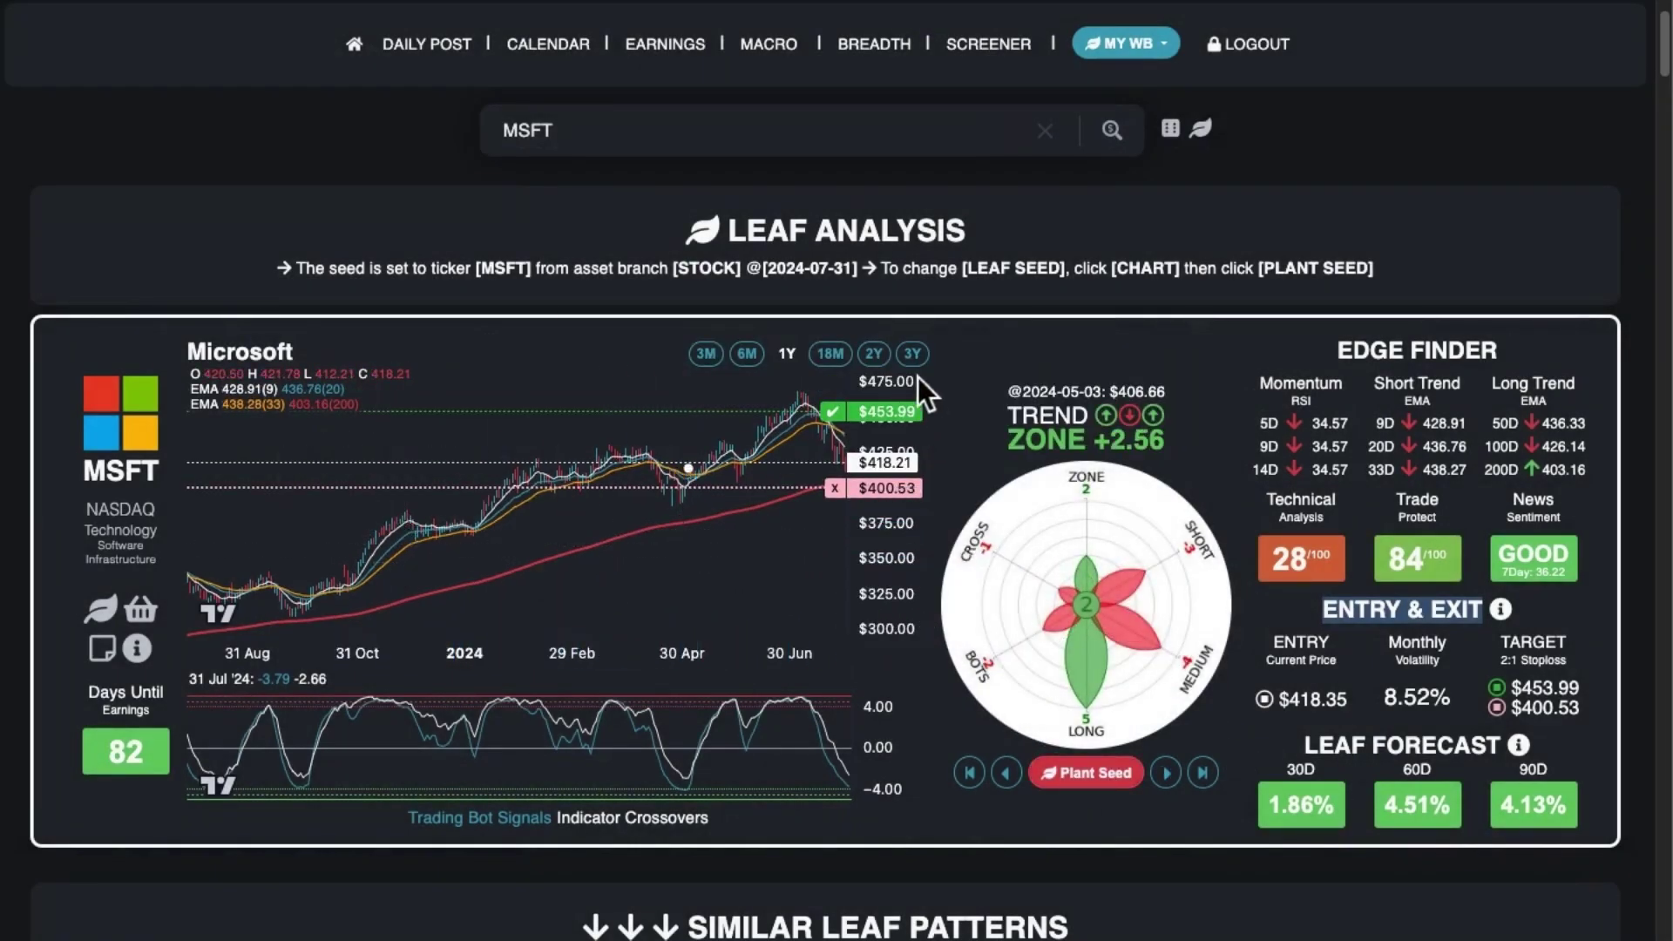
click(875, 354)
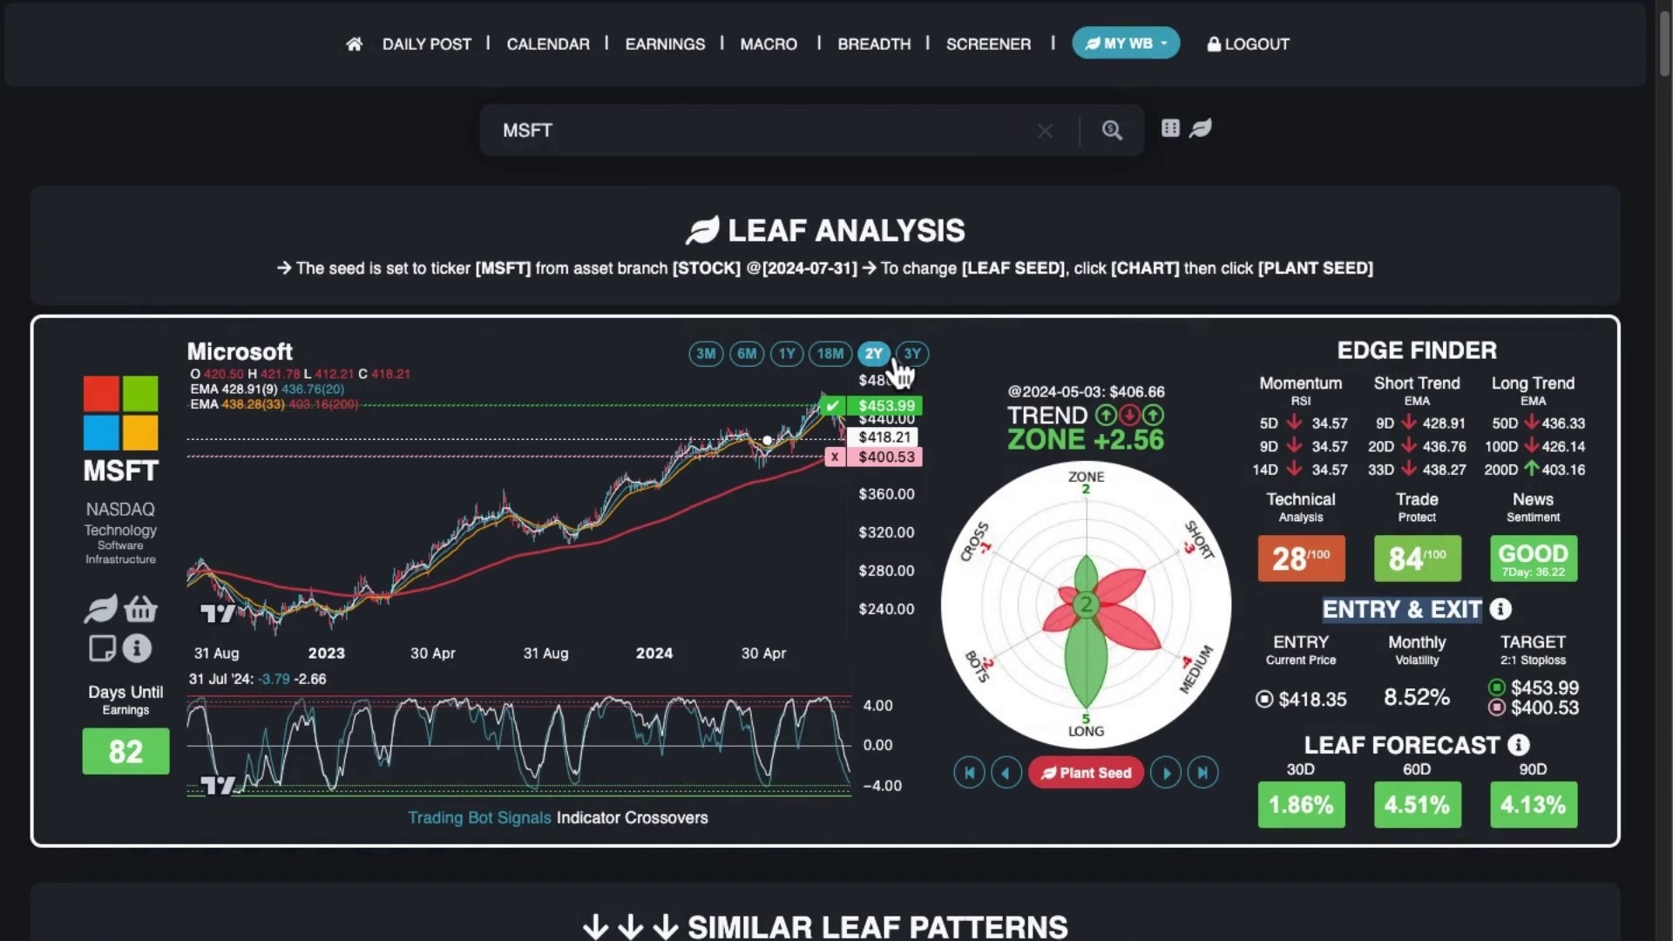
click(390, 556)
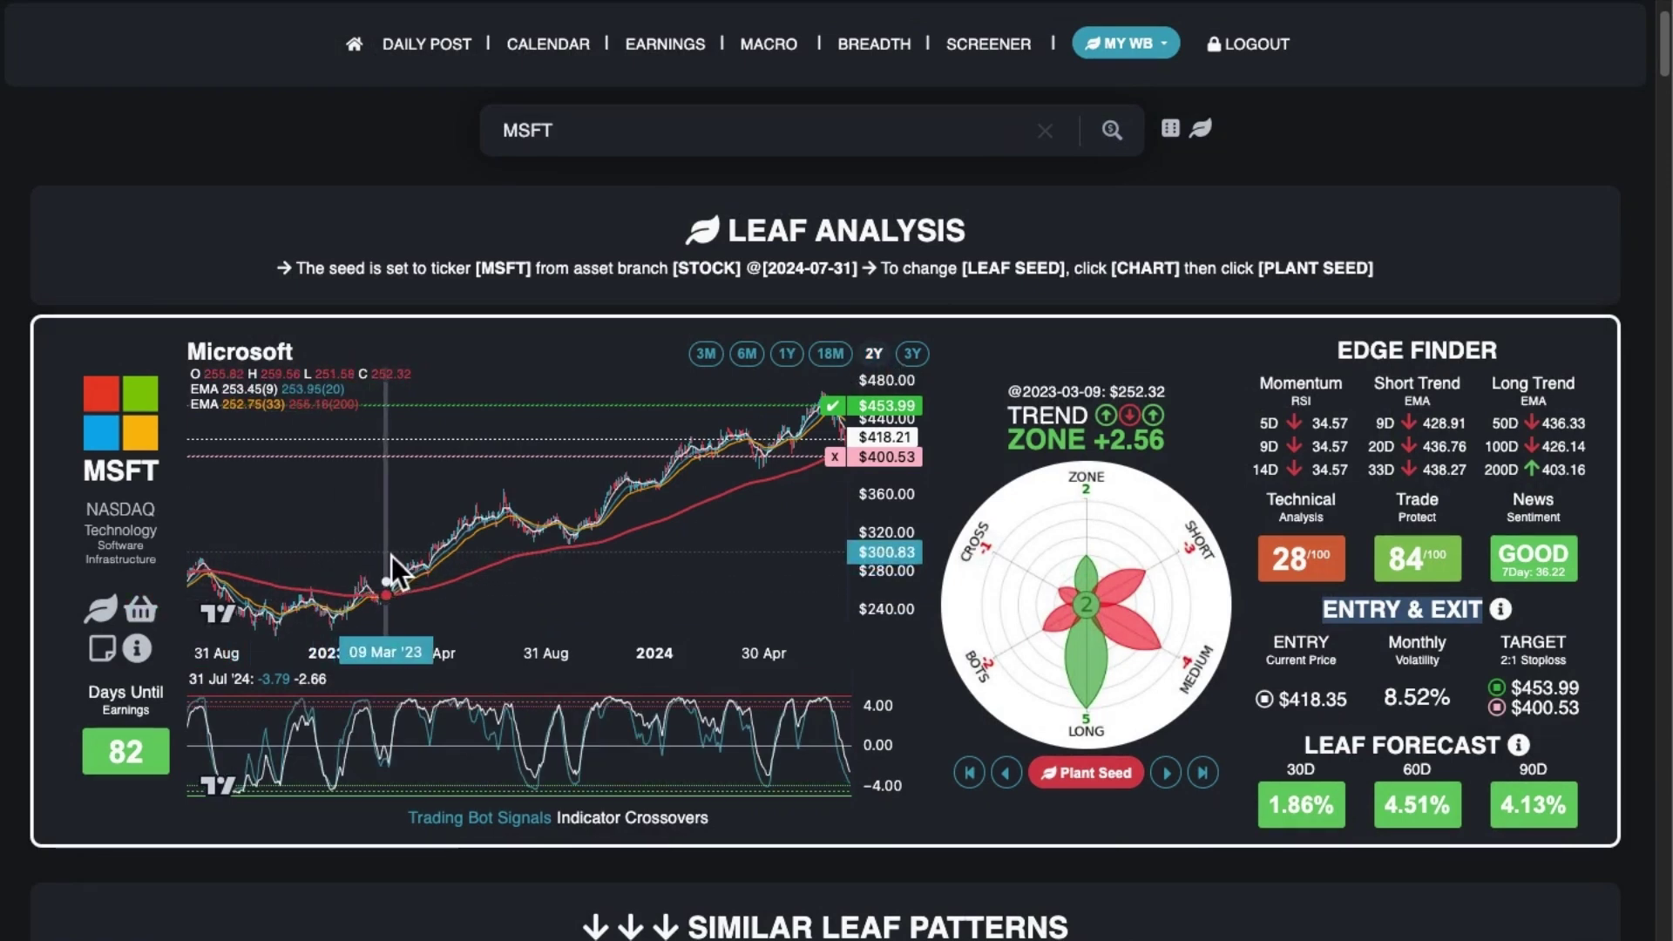
Advance the seed date day by day to 2023-07-06 ($341.27), then jump to the latest day.
click(1167, 775)
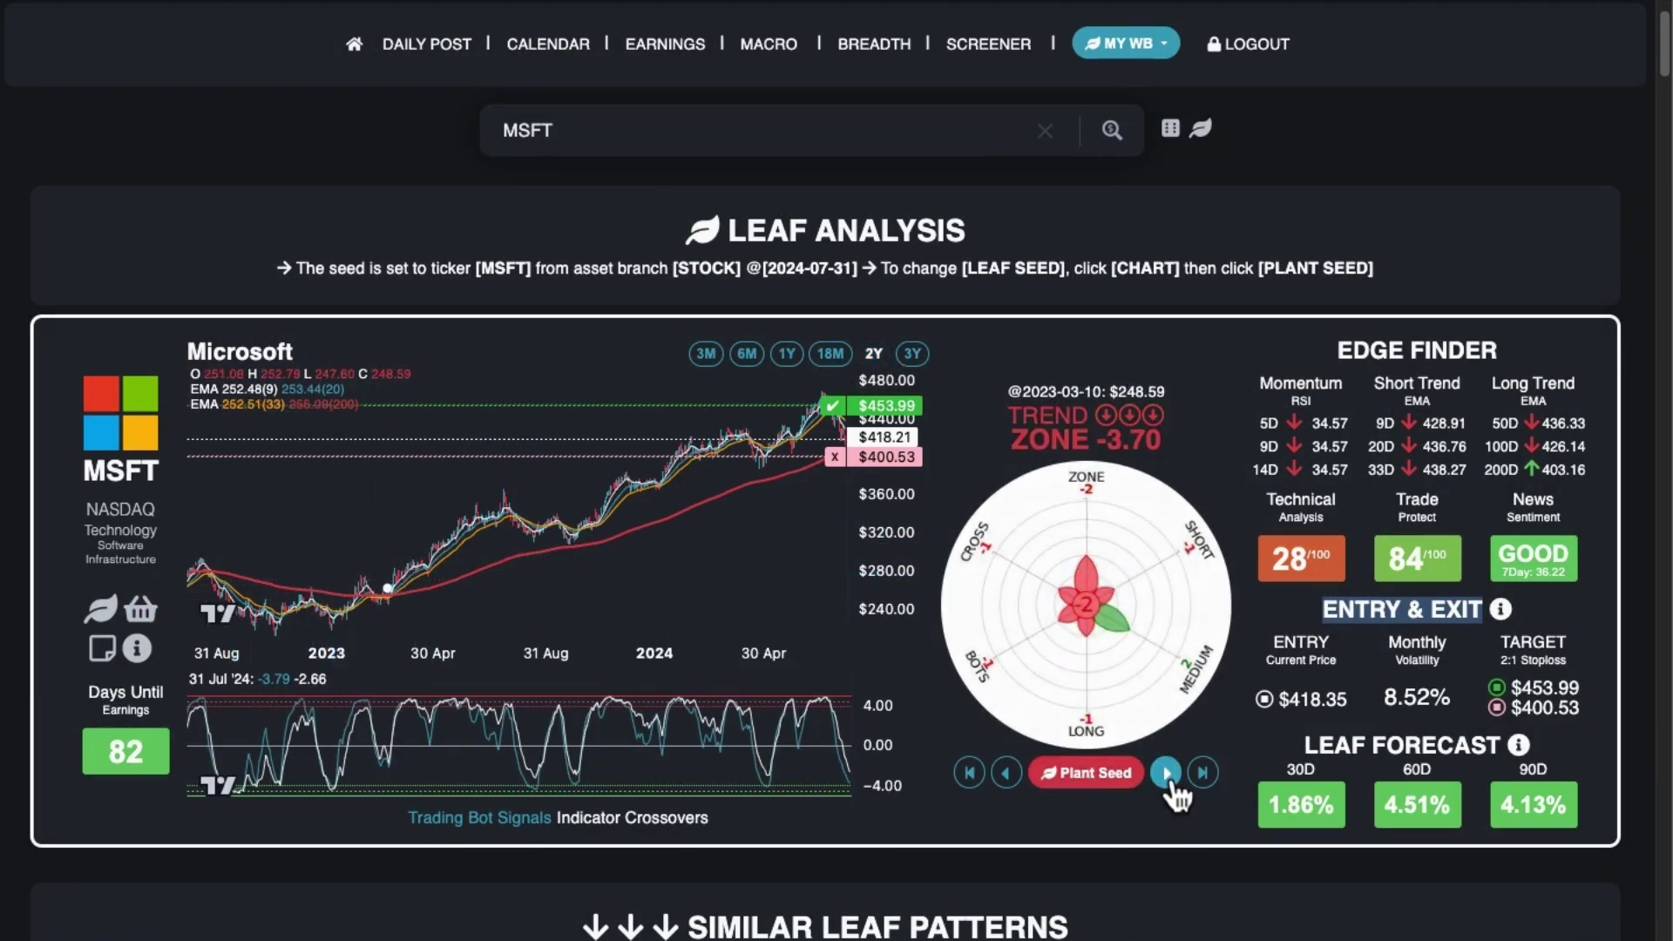
click(1168, 775)
click(1169, 775)
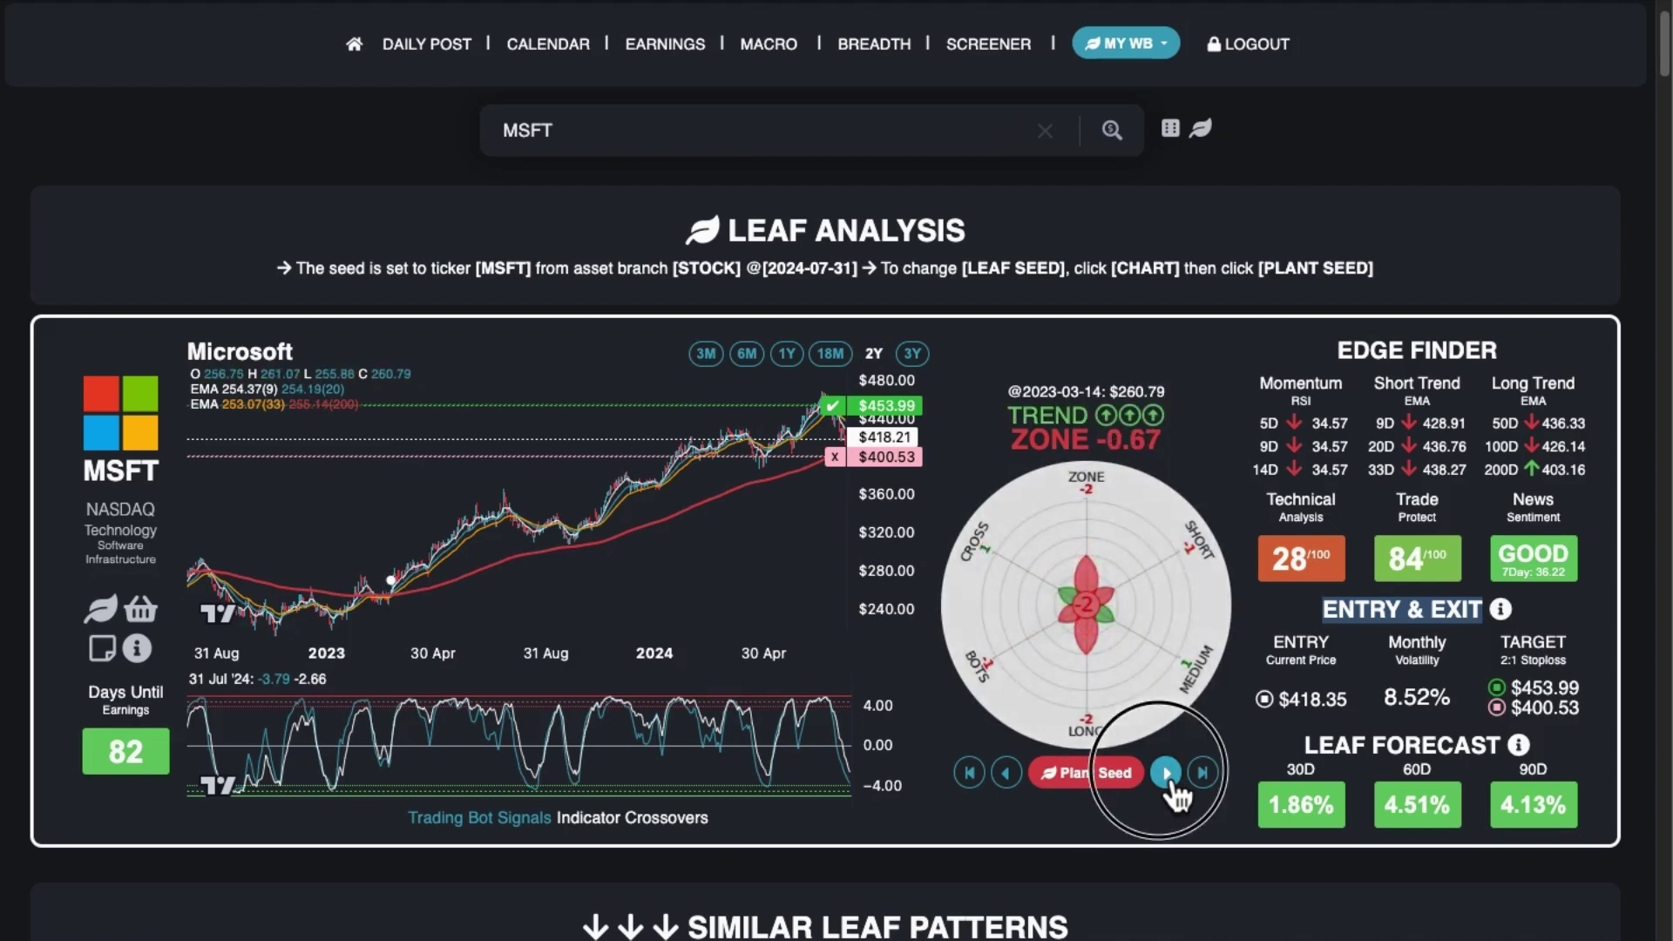
click(1169, 775)
click(1169, 775)
click(1168, 775)
click(1168, 775)
click(1168, 775)
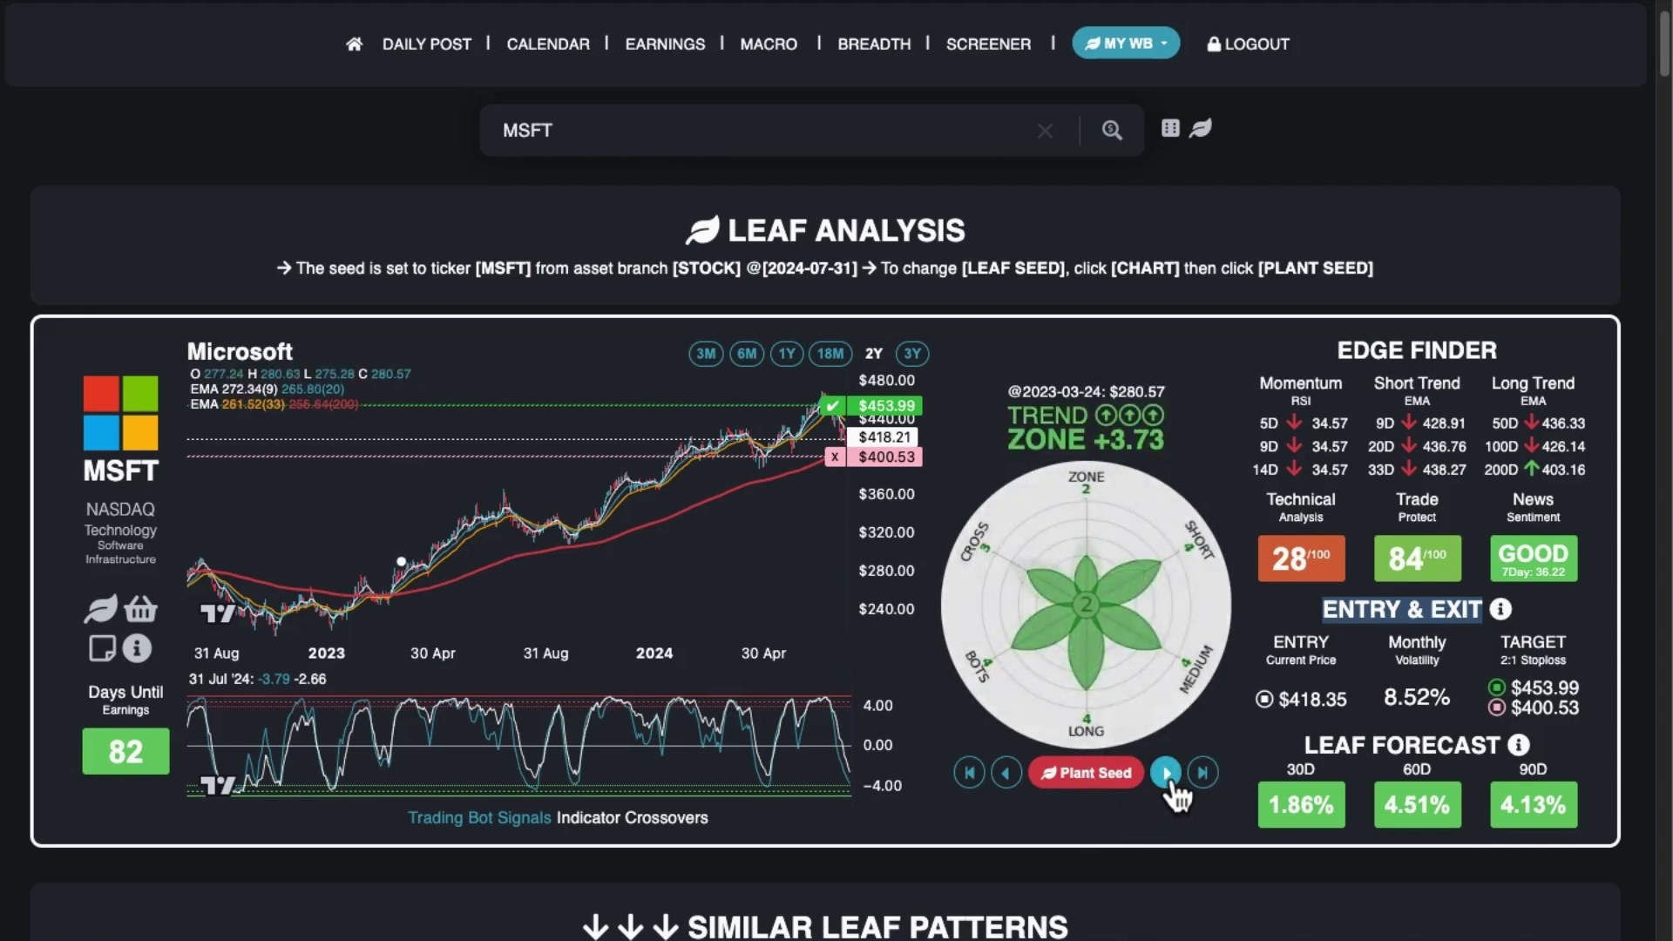
click(1169, 774)
click(1169, 775)
click(1169, 774)
click(1169, 775)
click(1169, 775)
click(1169, 775)
click(1169, 775)
click(1169, 775)
click(1169, 775)
click(1169, 775)
click(1168, 775)
click(1169, 775)
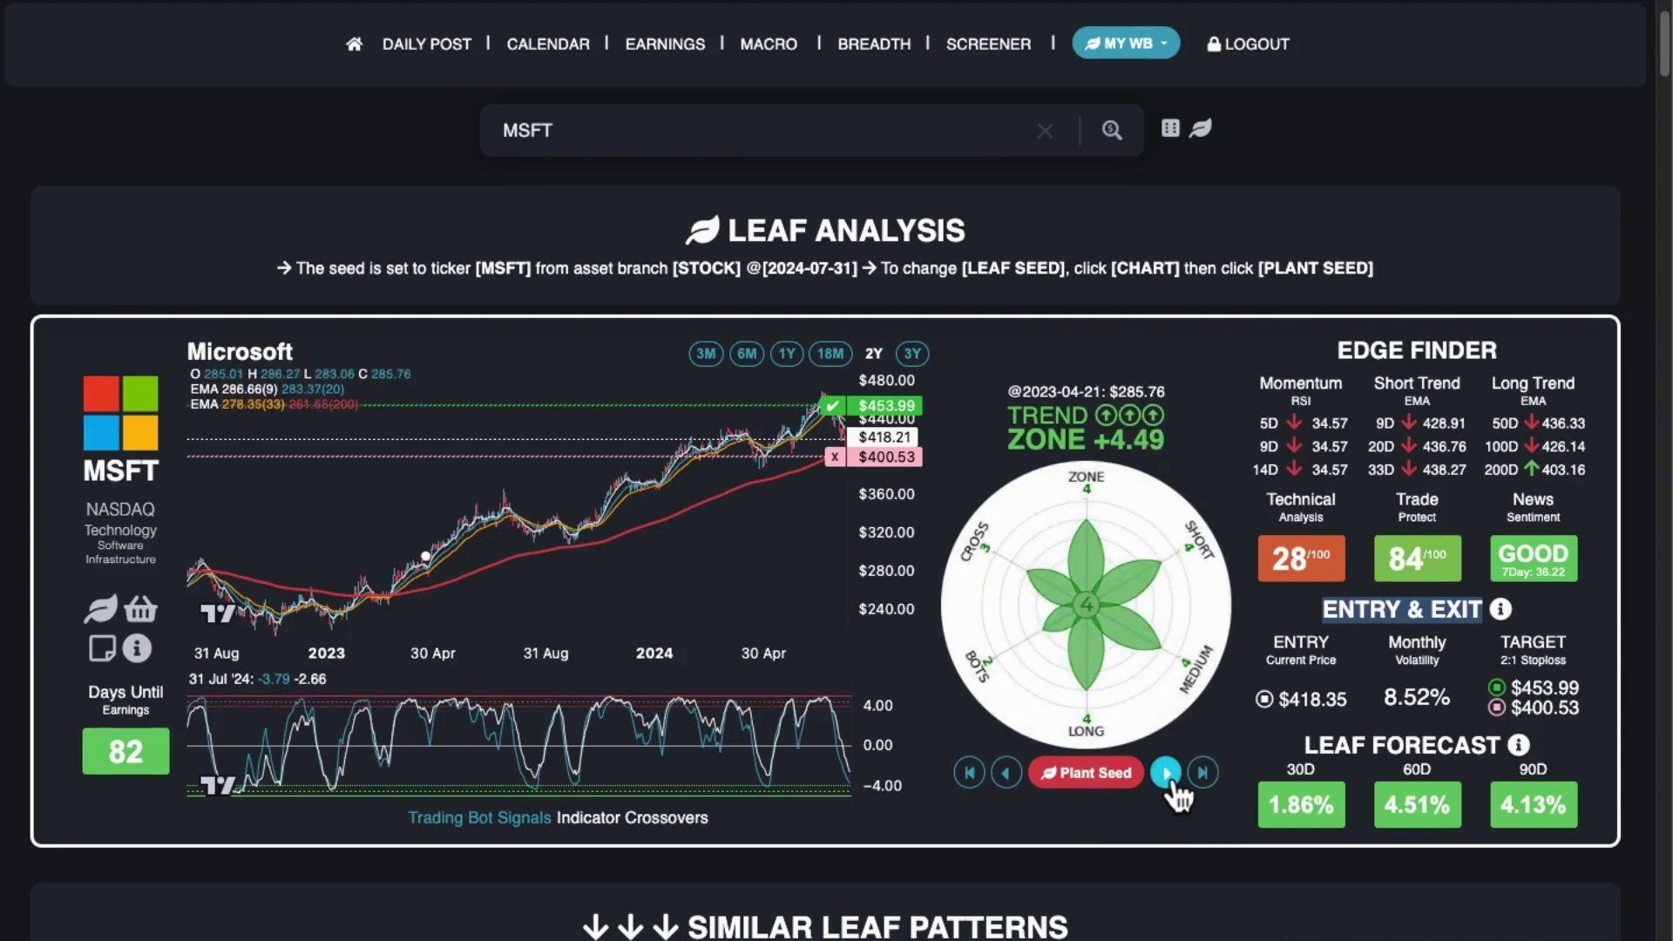
click(1169, 774)
click(1169, 775)
click(1169, 775)
click(1169, 775)
click(1168, 775)
click(1168, 775)
click(1169, 775)
click(1169, 775)
click(1168, 775)
click(1168, 775)
click(1168, 775)
click(1168, 775)
click(1169, 774)
click(1169, 775)
click(1169, 775)
click(1169, 774)
click(1169, 775)
click(1168, 775)
click(1169, 775)
click(1169, 775)
click(1168, 775)
click(1169, 775)
click(1168, 775)
click(1169, 775)
click(1169, 775)
click(1169, 775)
click(1169, 774)
click(1169, 775)
click(1168, 775)
click(1169, 775)
click(1169, 775)
click(1168, 775)
click(1169, 775)
click(1169, 775)
click(1169, 775)
click(1169, 775)
click(1169, 775)
click(1169, 775)
click(1169, 775)
click(1169, 775)
click(1169, 775)
click(1169, 775)
click(1169, 774)
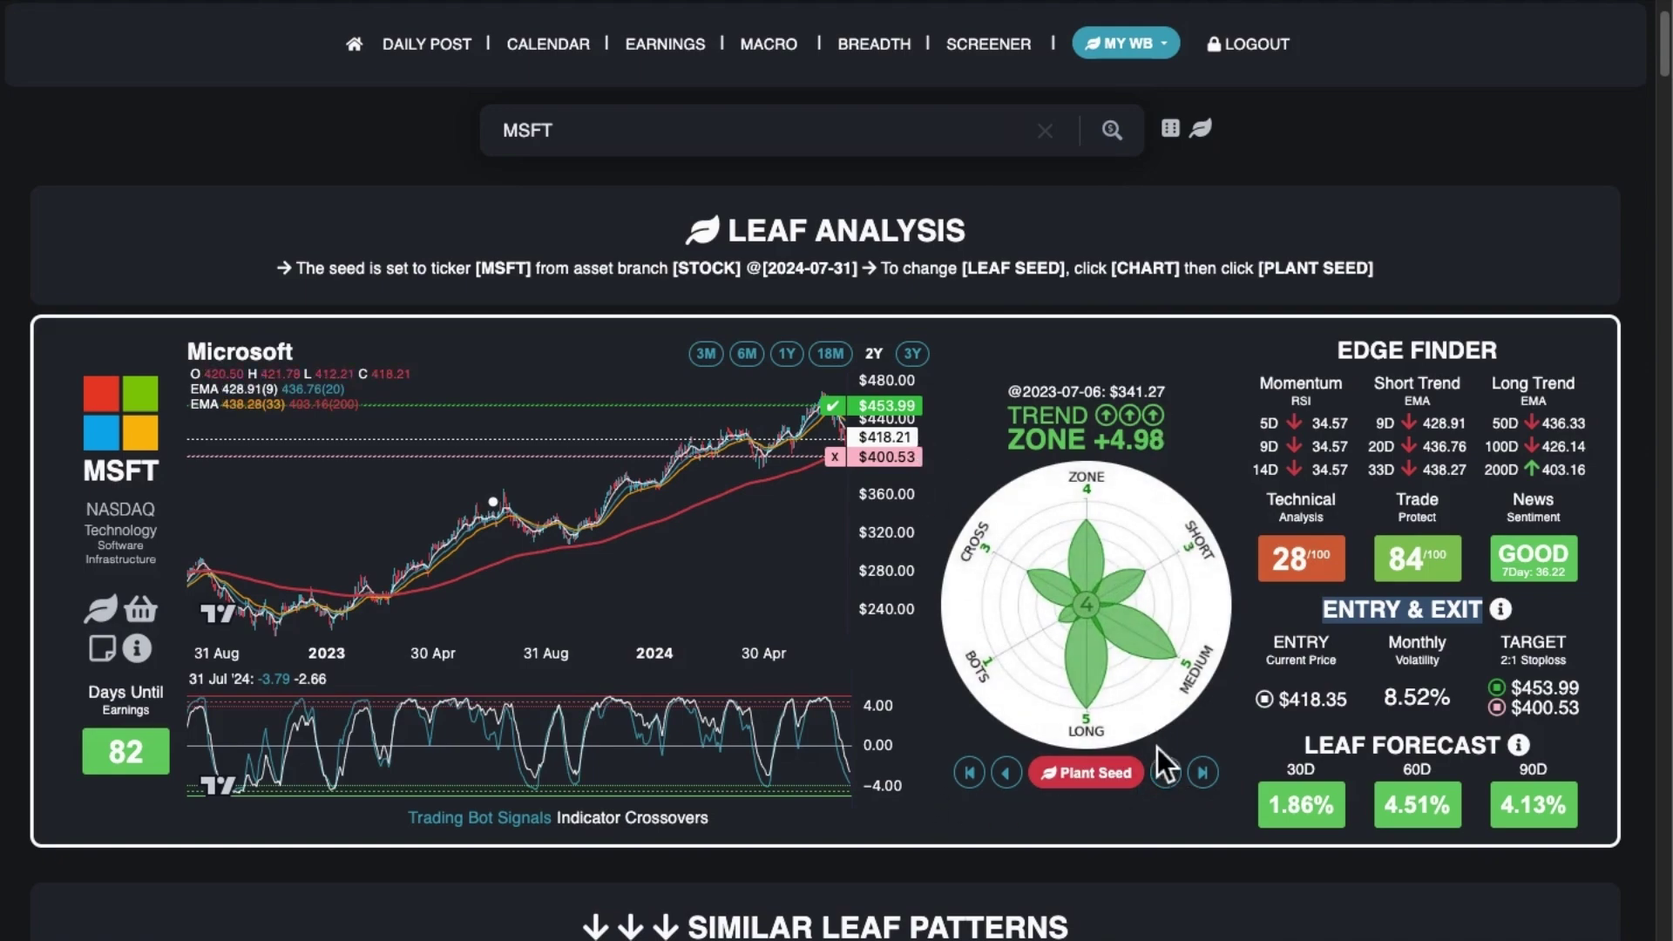
click(1202, 773)
Scroll through the Similar Leaf Patterns for the 2024-07-31 MSFT seed and back to the top.
scroll(944, 666, down, 3)
scroll(945, 667, down, 10)
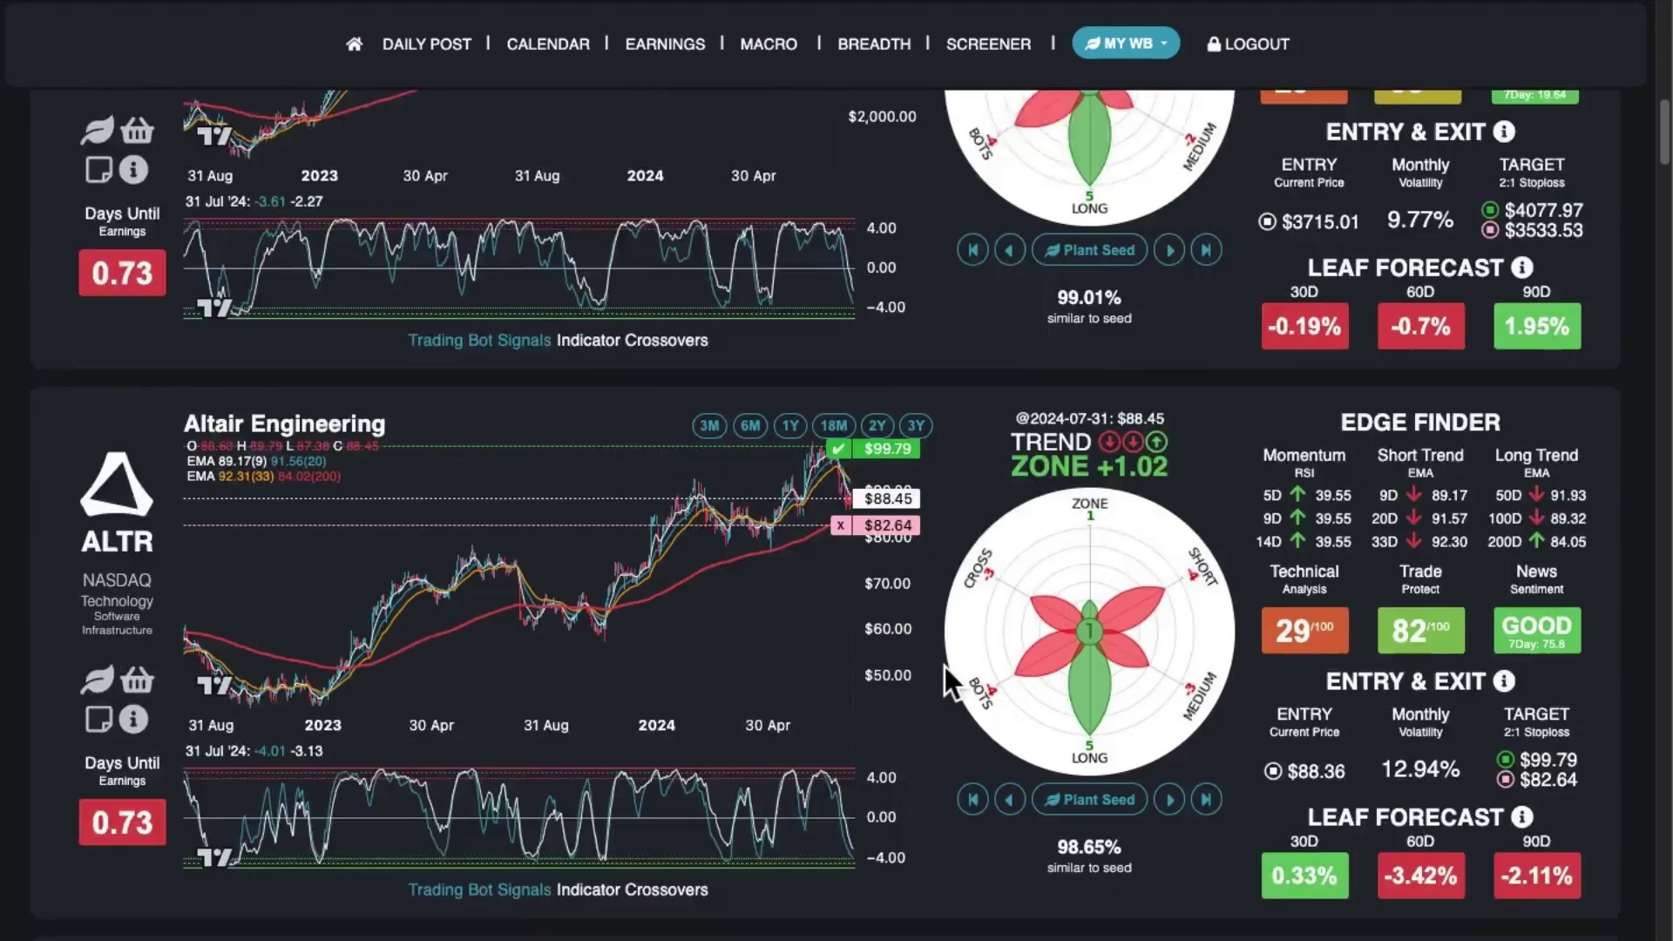
scroll(944, 667, down, 13)
scroll(945, 667, down, 13)
scroll(945, 667, down, 7)
scroll(945, 666, up, 5)
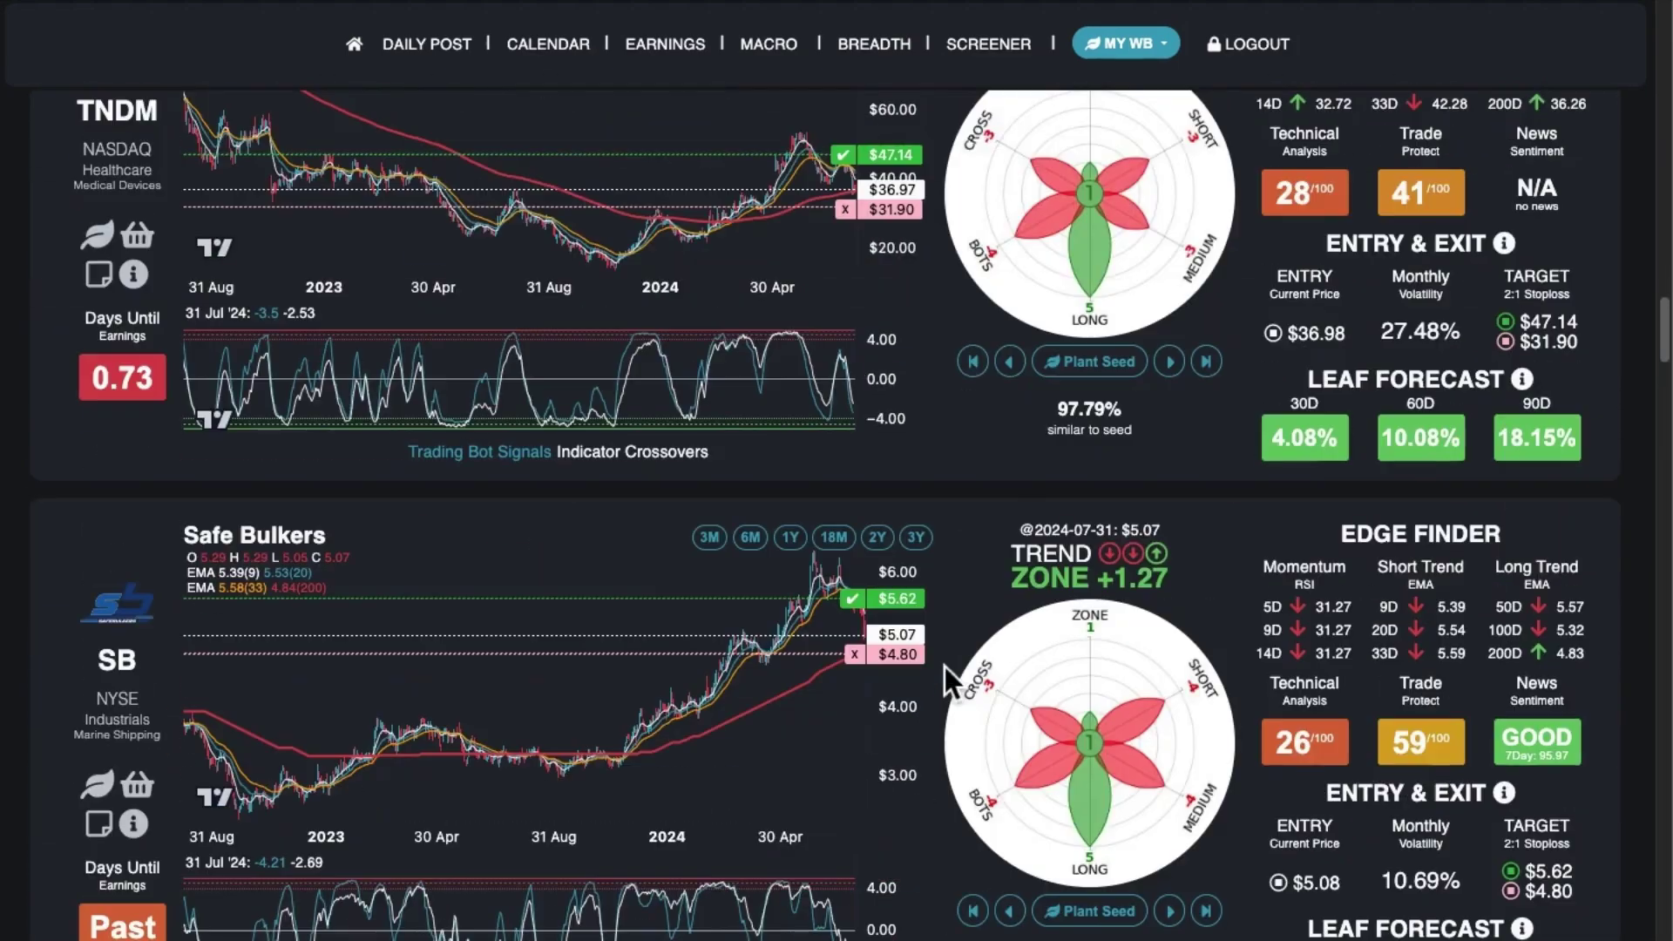
scroll(944, 667, up, 20)
scroll(945, 667, up, 20)
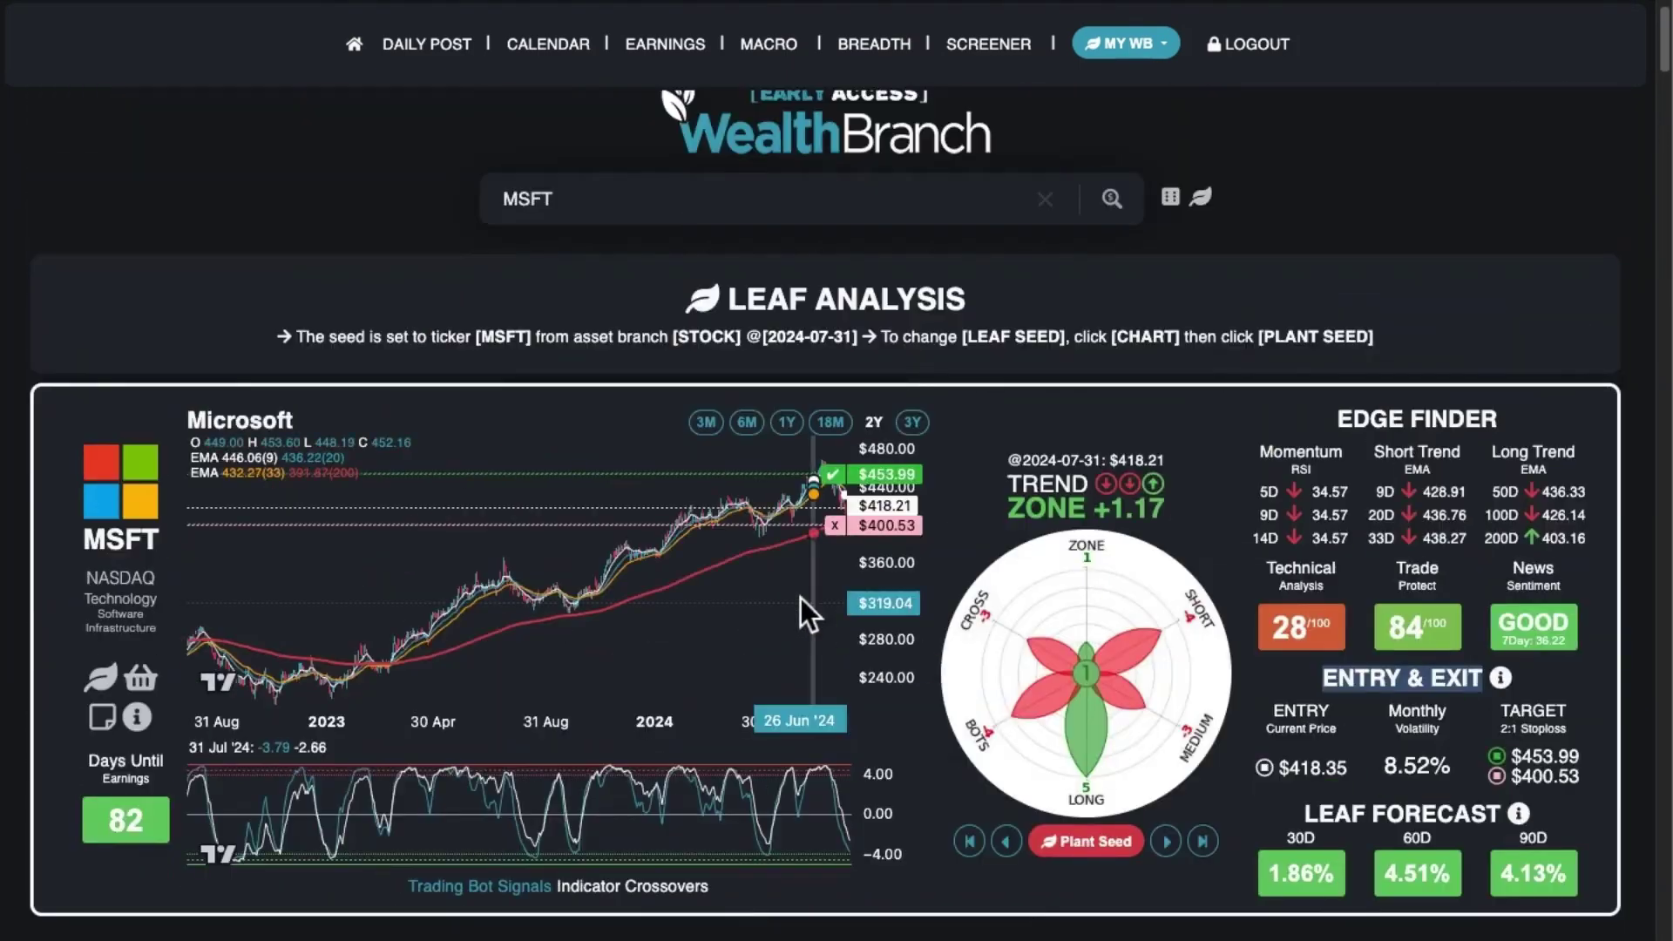
Plant the MSFT seed at 2023-03-06 and review matches Target, Oddity Tech and Dynex Capital.
click(746, 542)
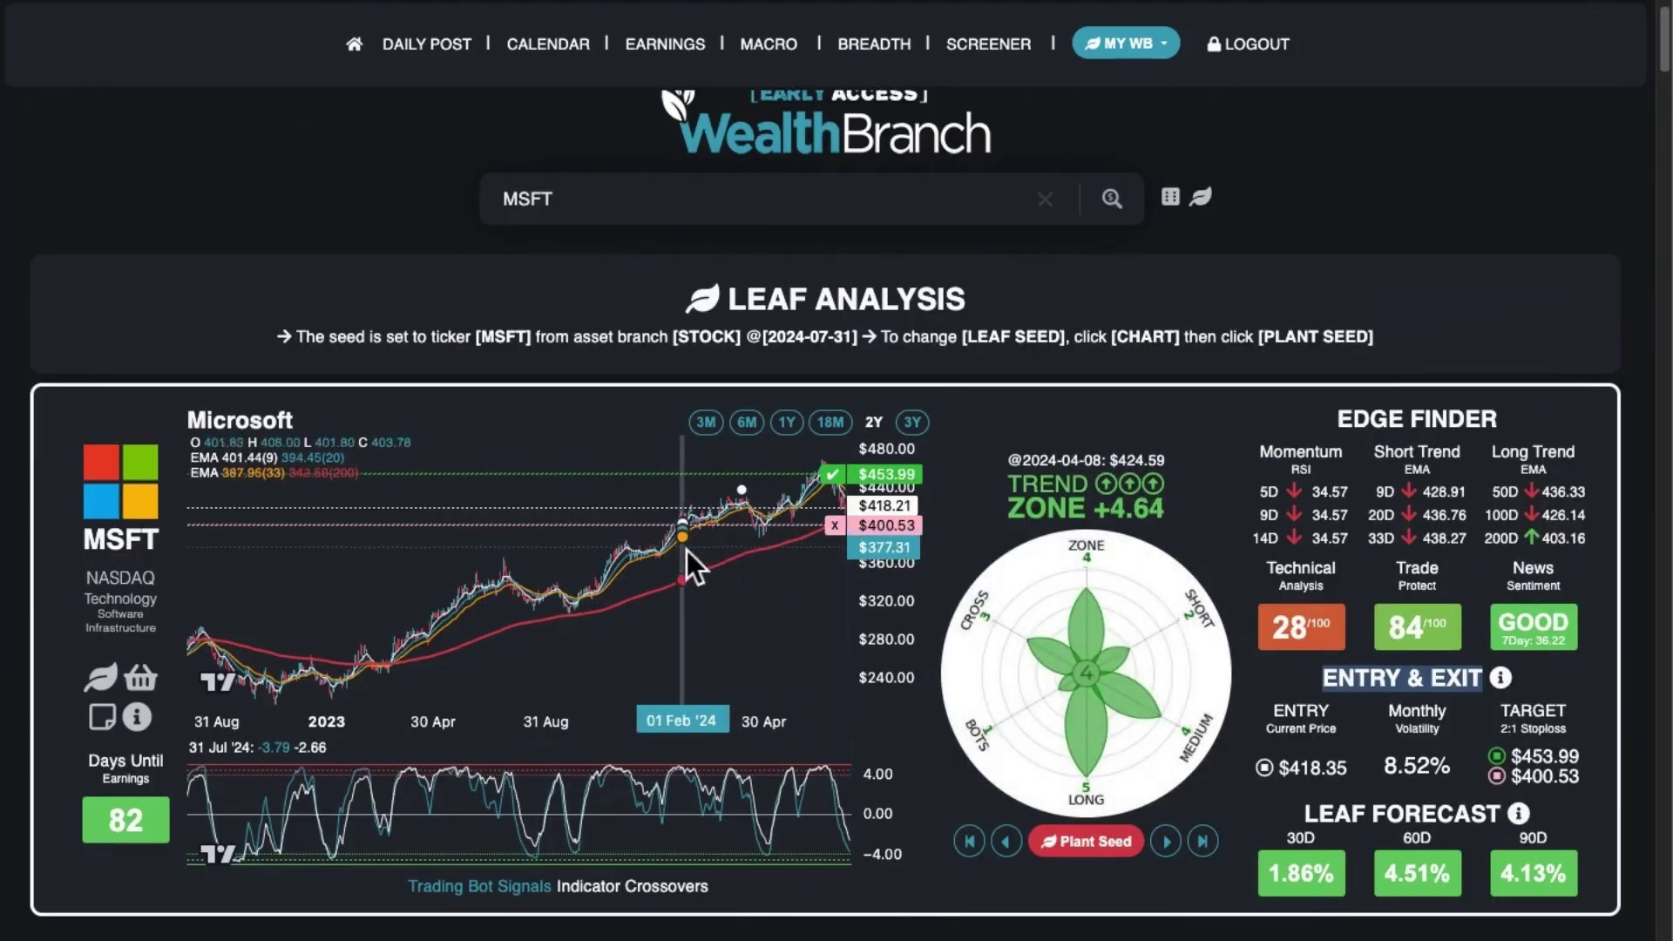
click(480, 610)
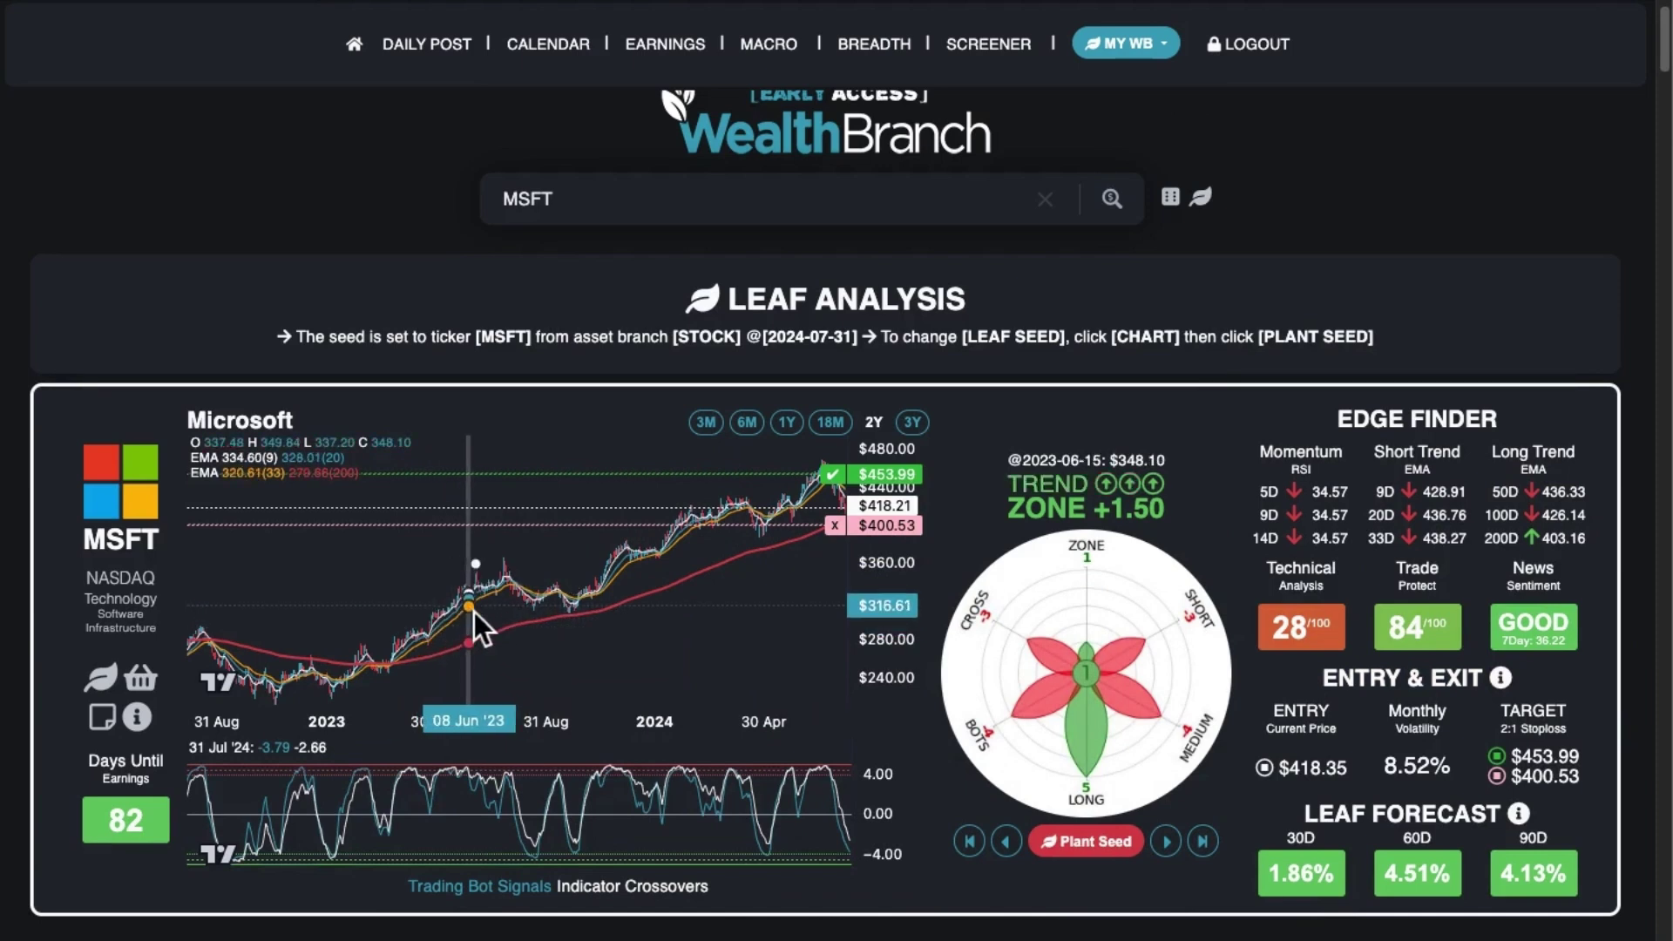
click(383, 675)
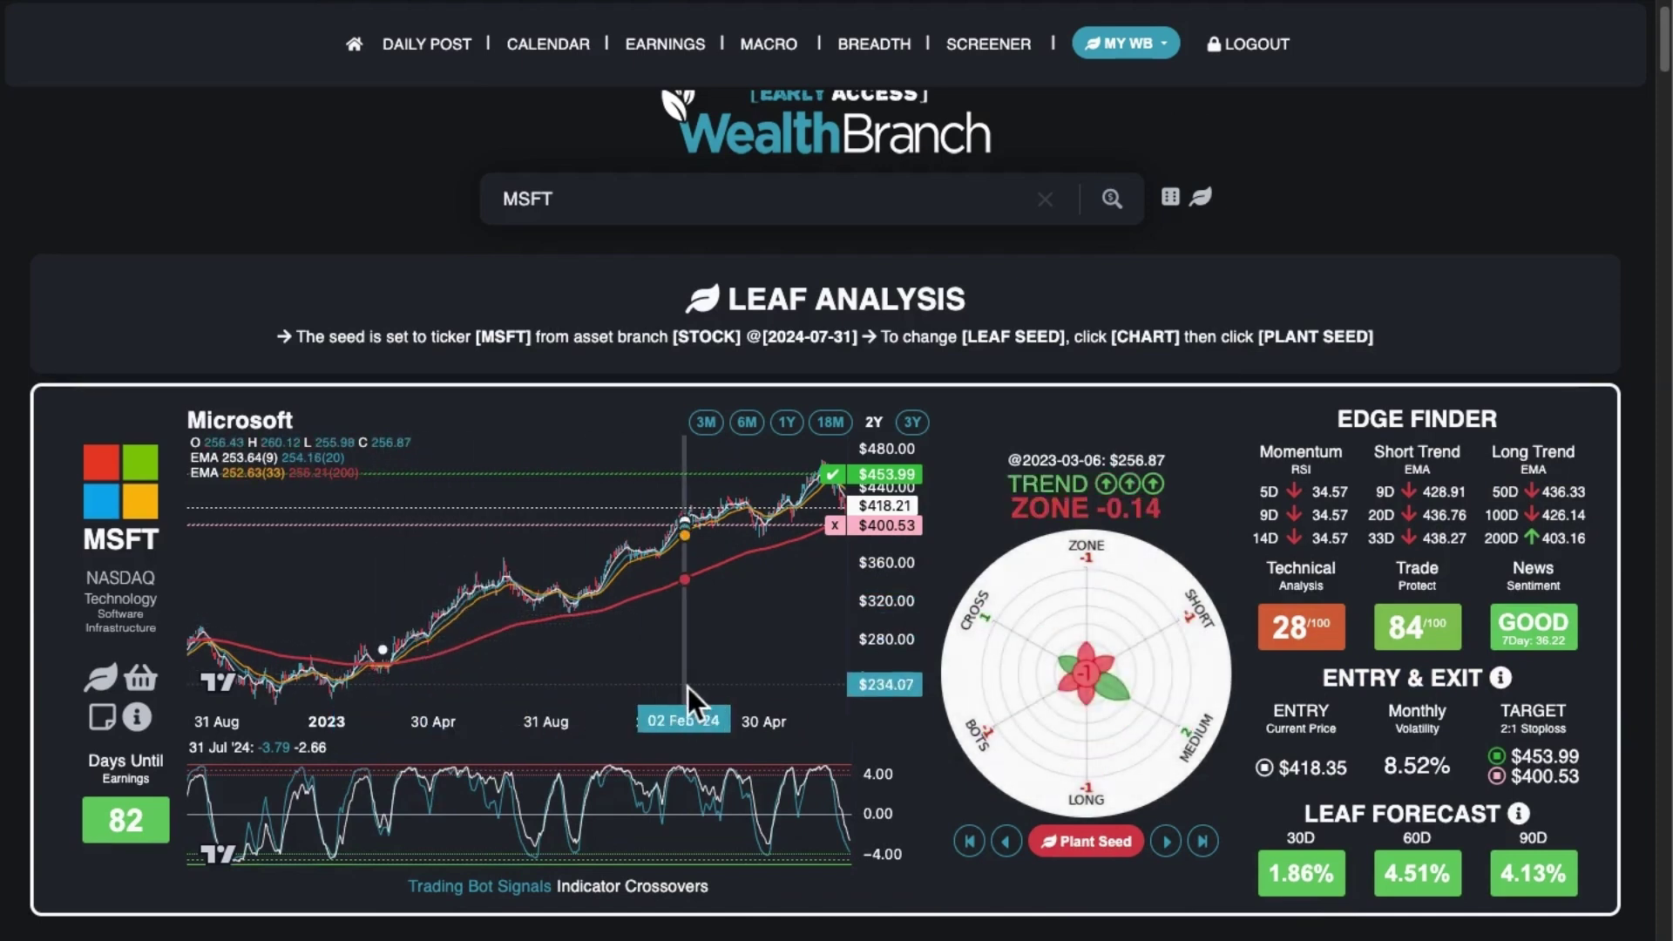
click(1099, 847)
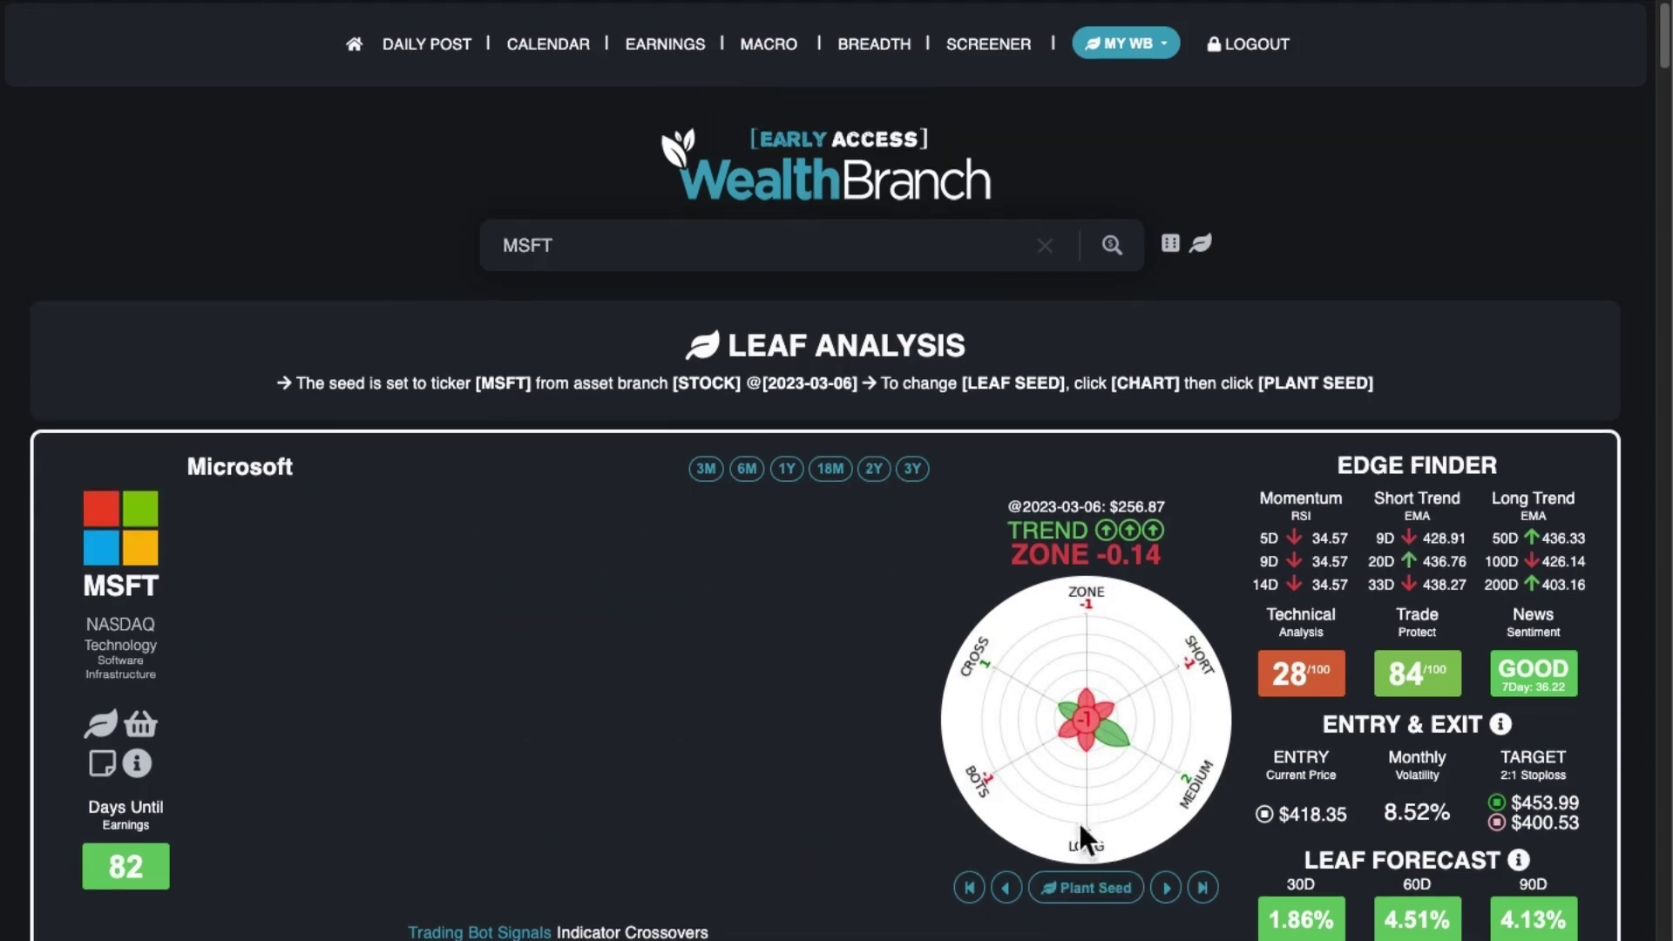
scroll(932, 738, down, 6)
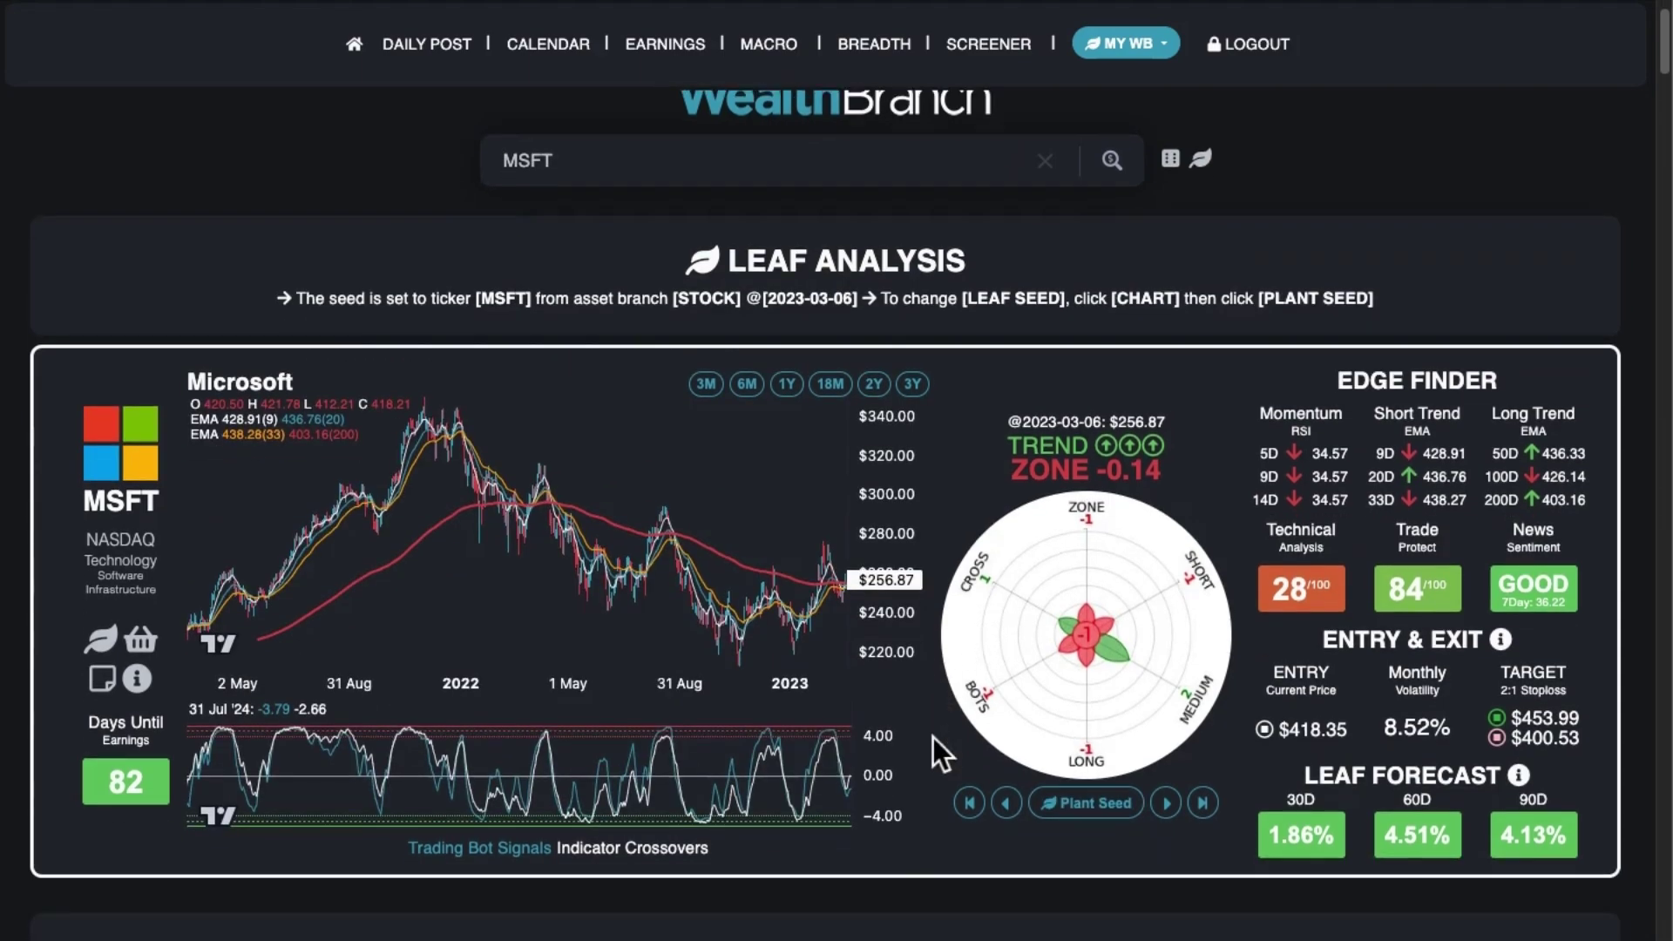
scroll(933, 737, down, 10)
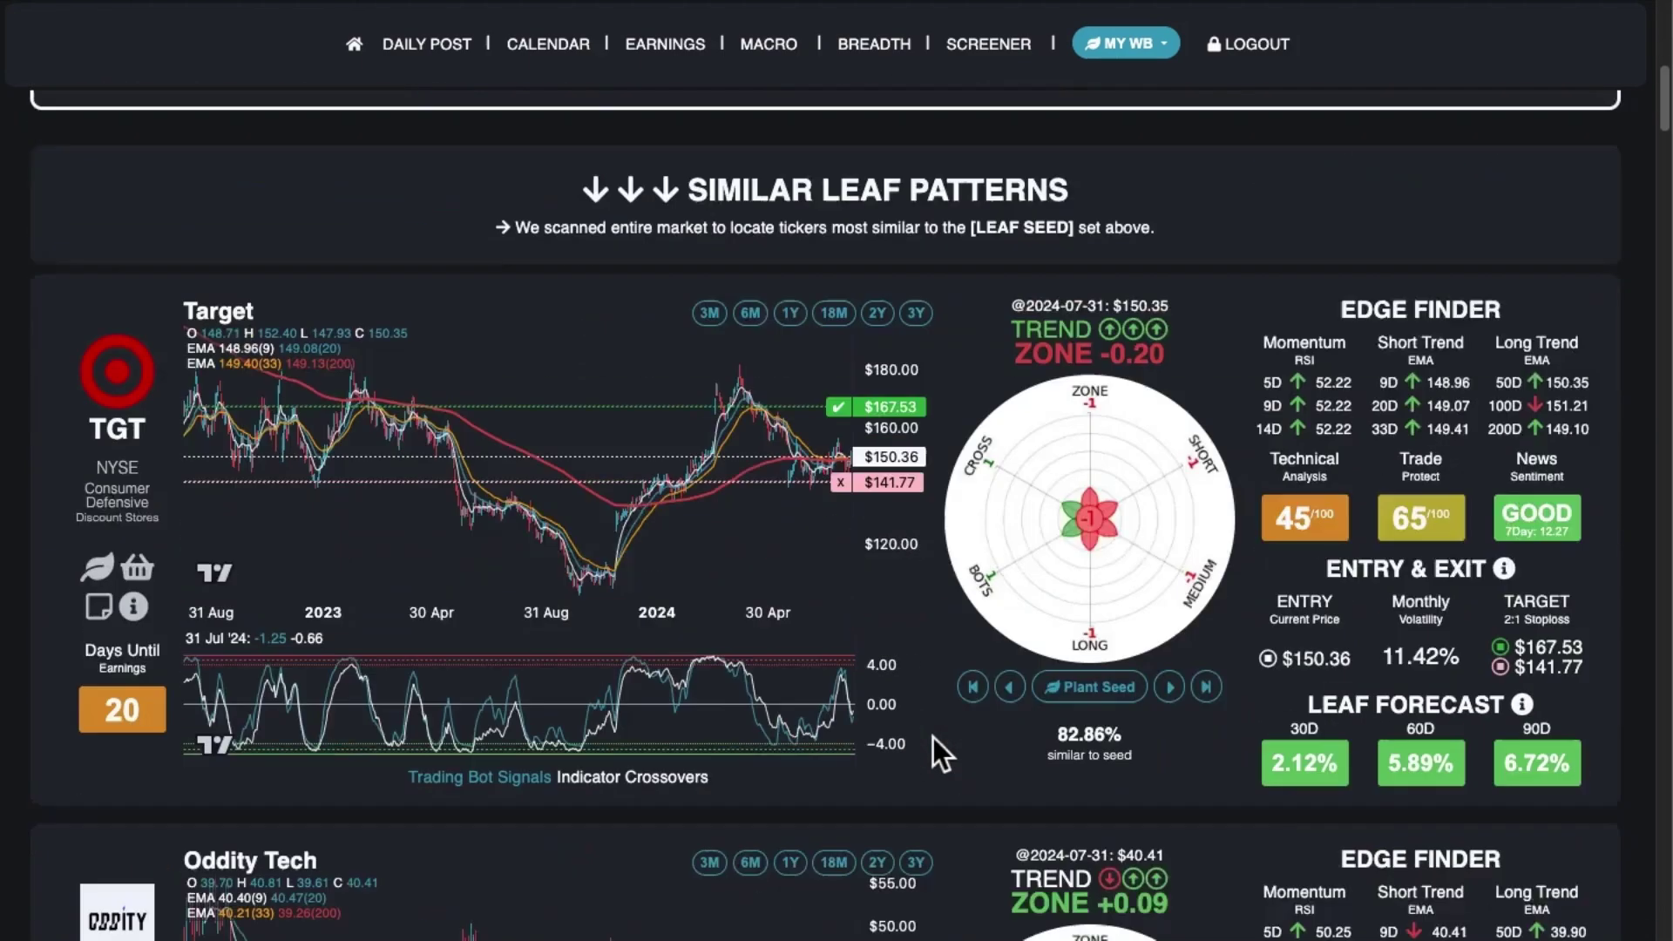
scroll(932, 737, down, 7)
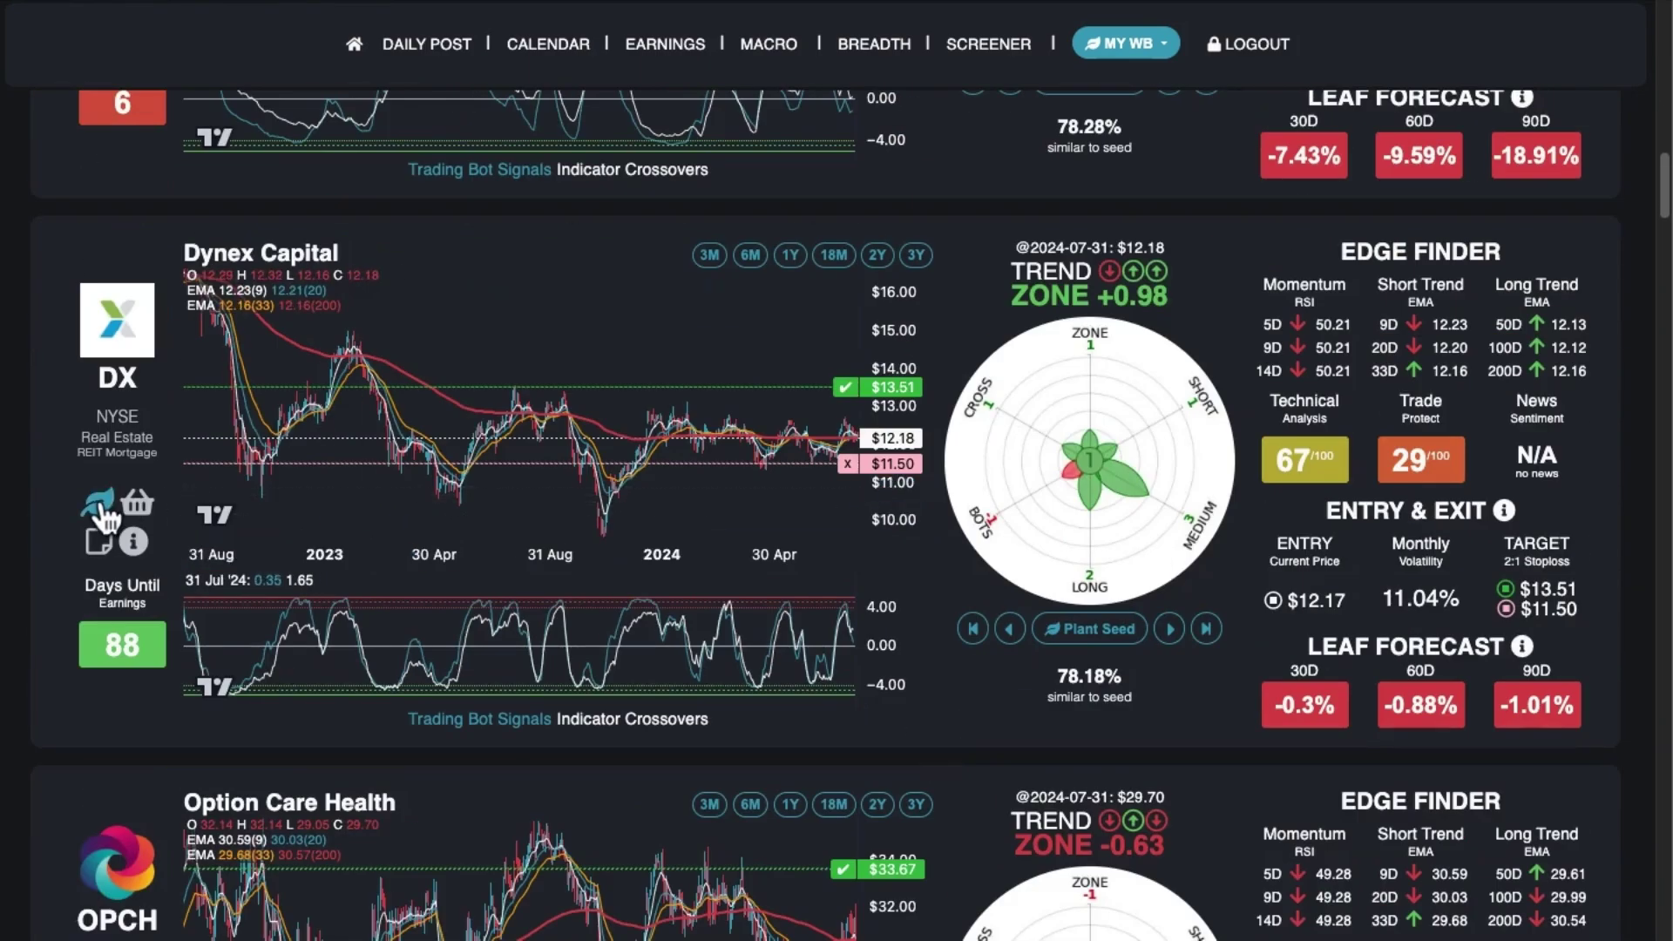
Open the Save LEAF form for Dynex Capital (DX) and name it 'my favorite leaf'.
click(103, 521)
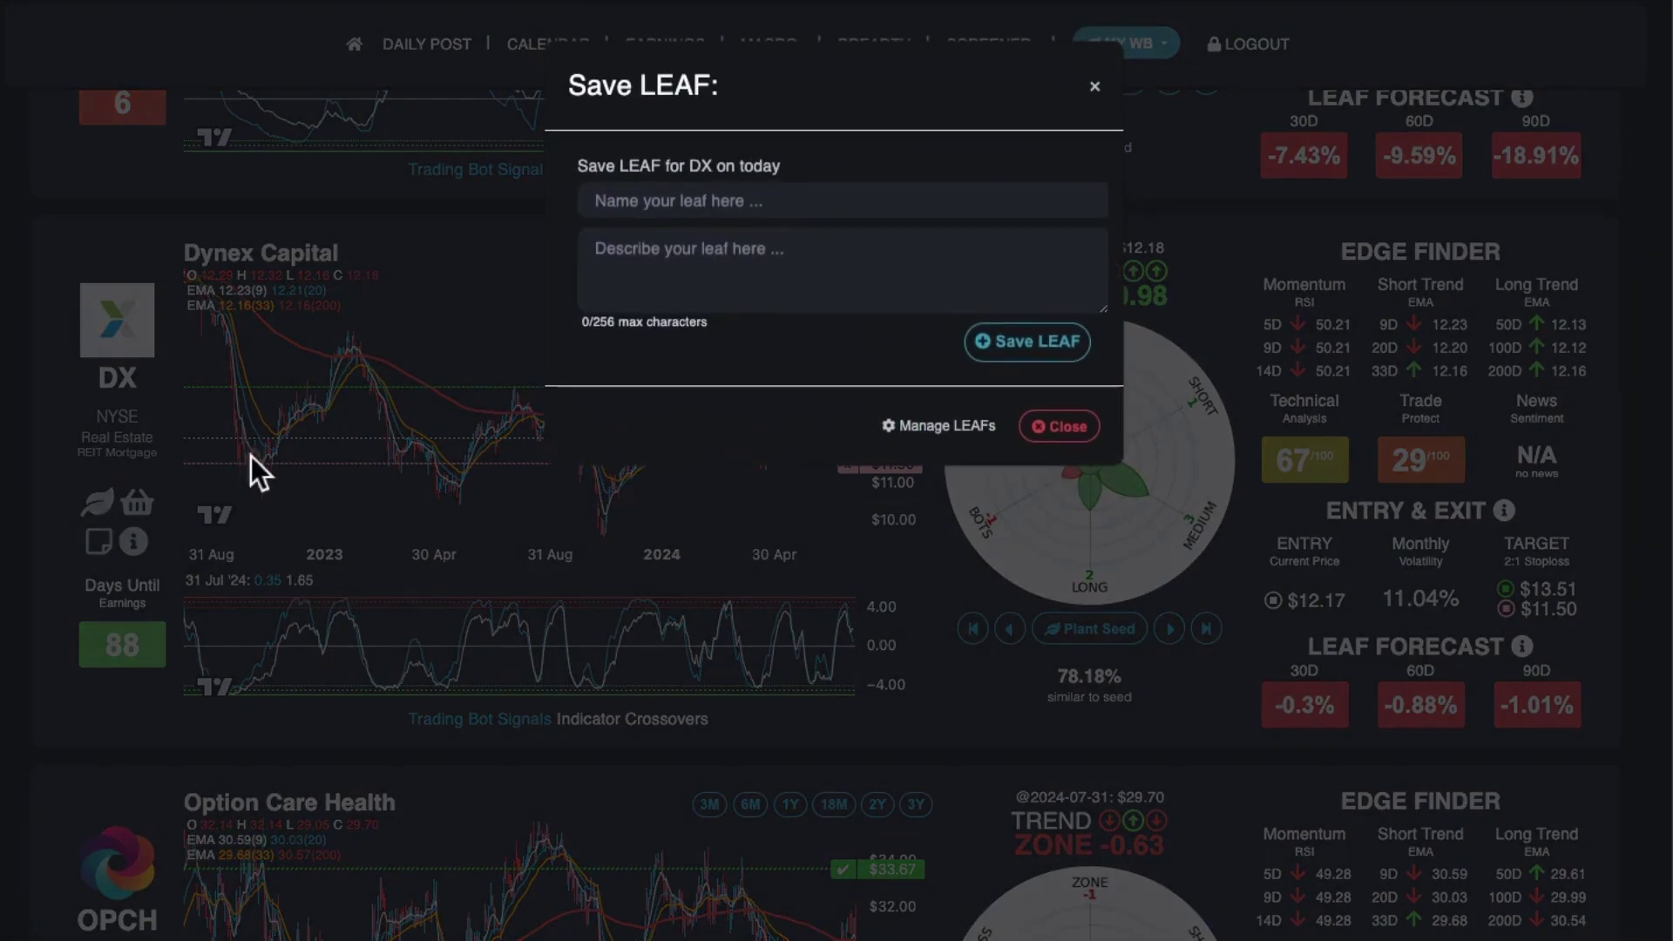
click(716, 207)
text(my favorite )
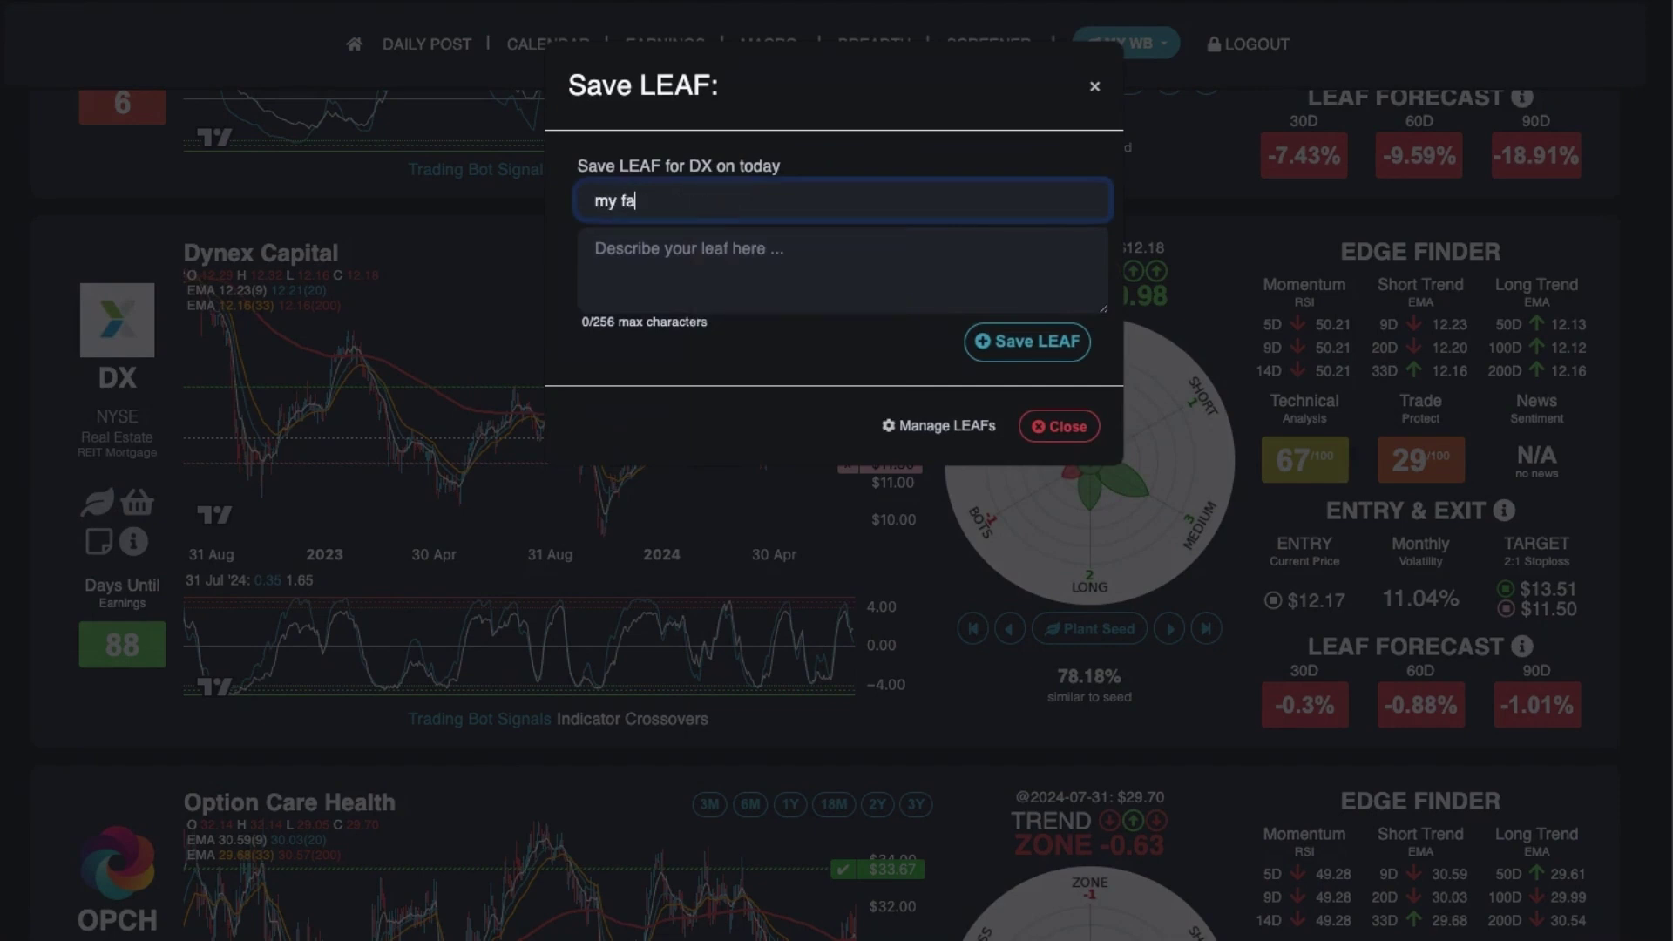
text(leaf)
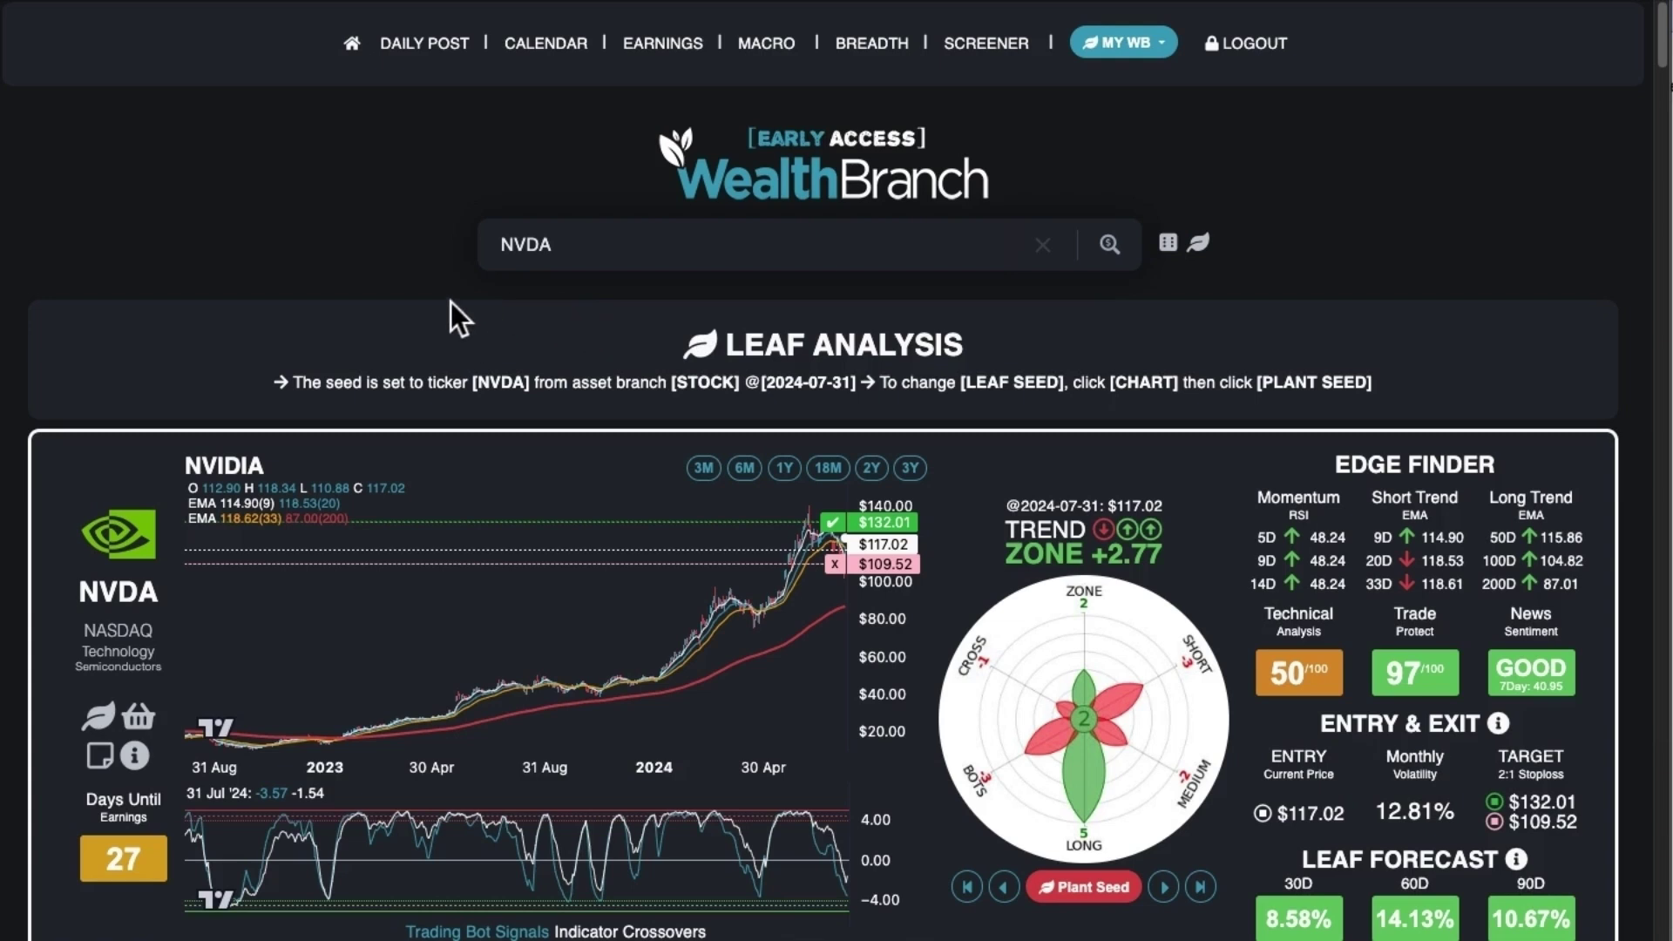
Return to the home page and try ticker searches 'aapl', 'aple' and 'pple'.
click(352, 46)
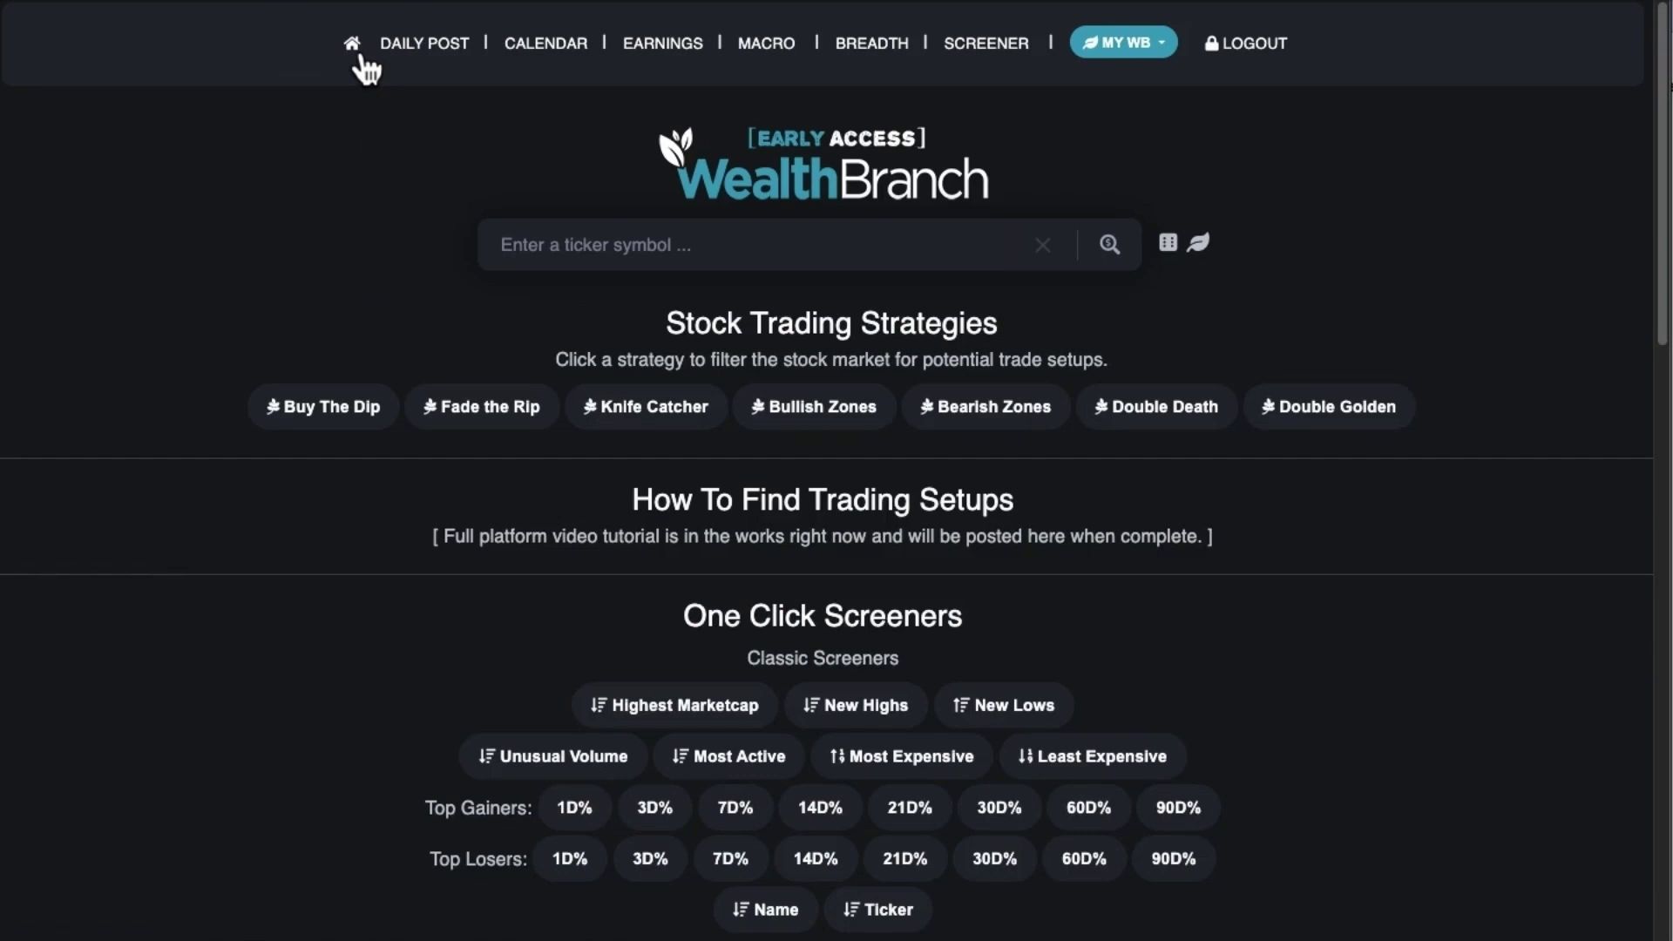
click(649, 247)
text(aa)
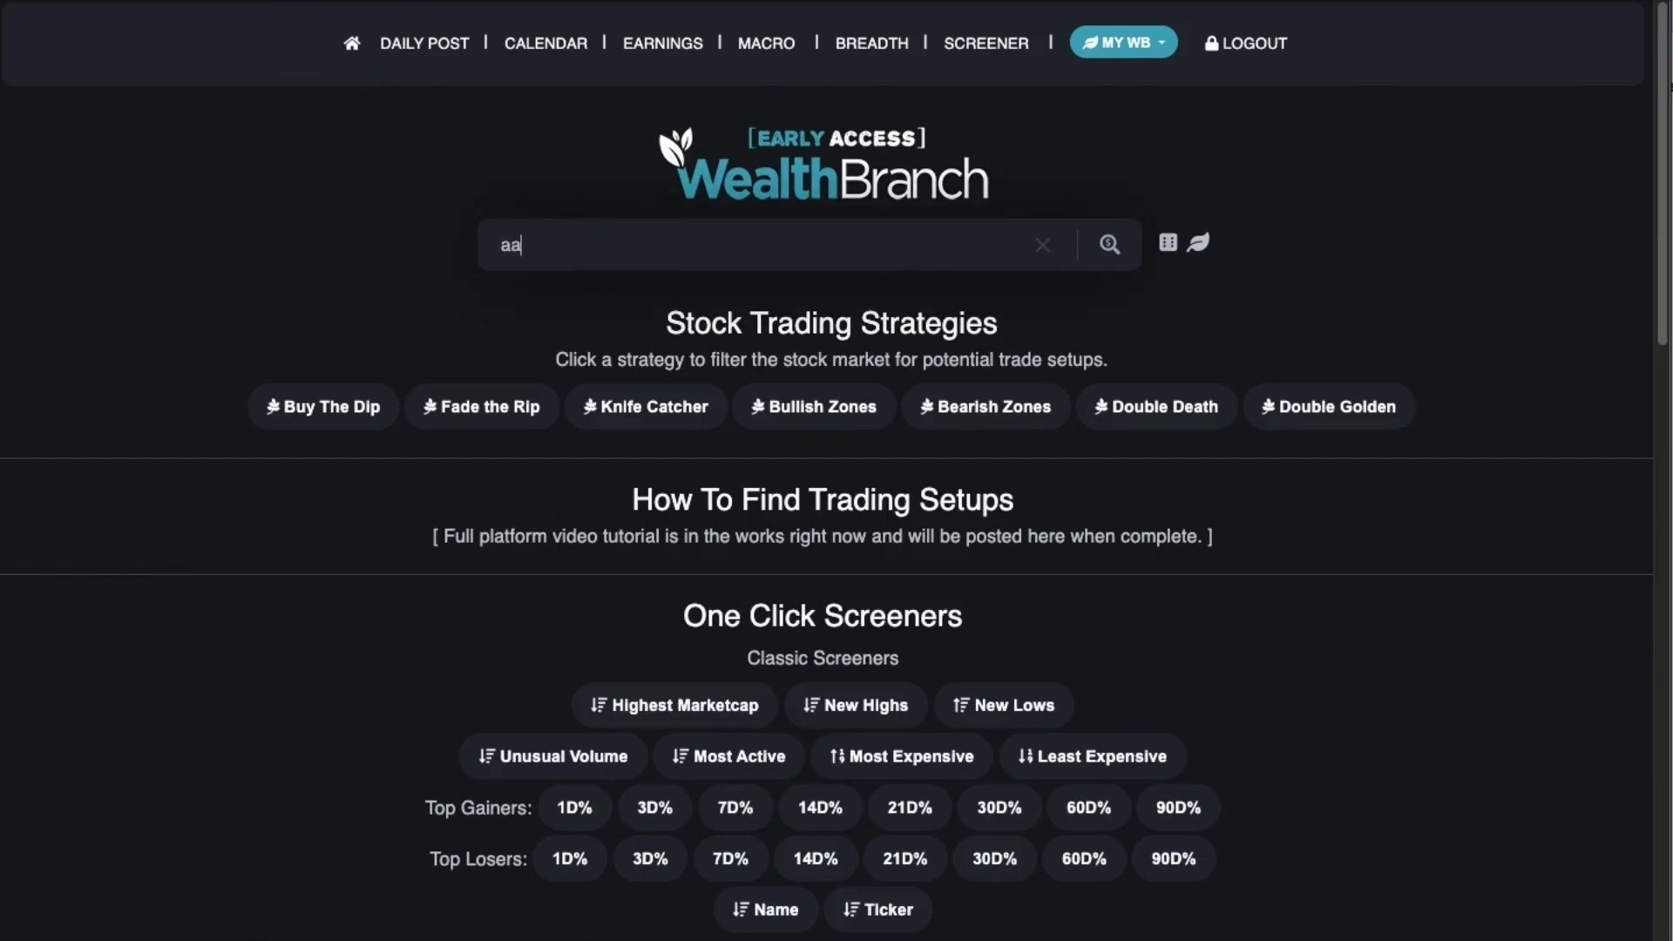
text(pl)
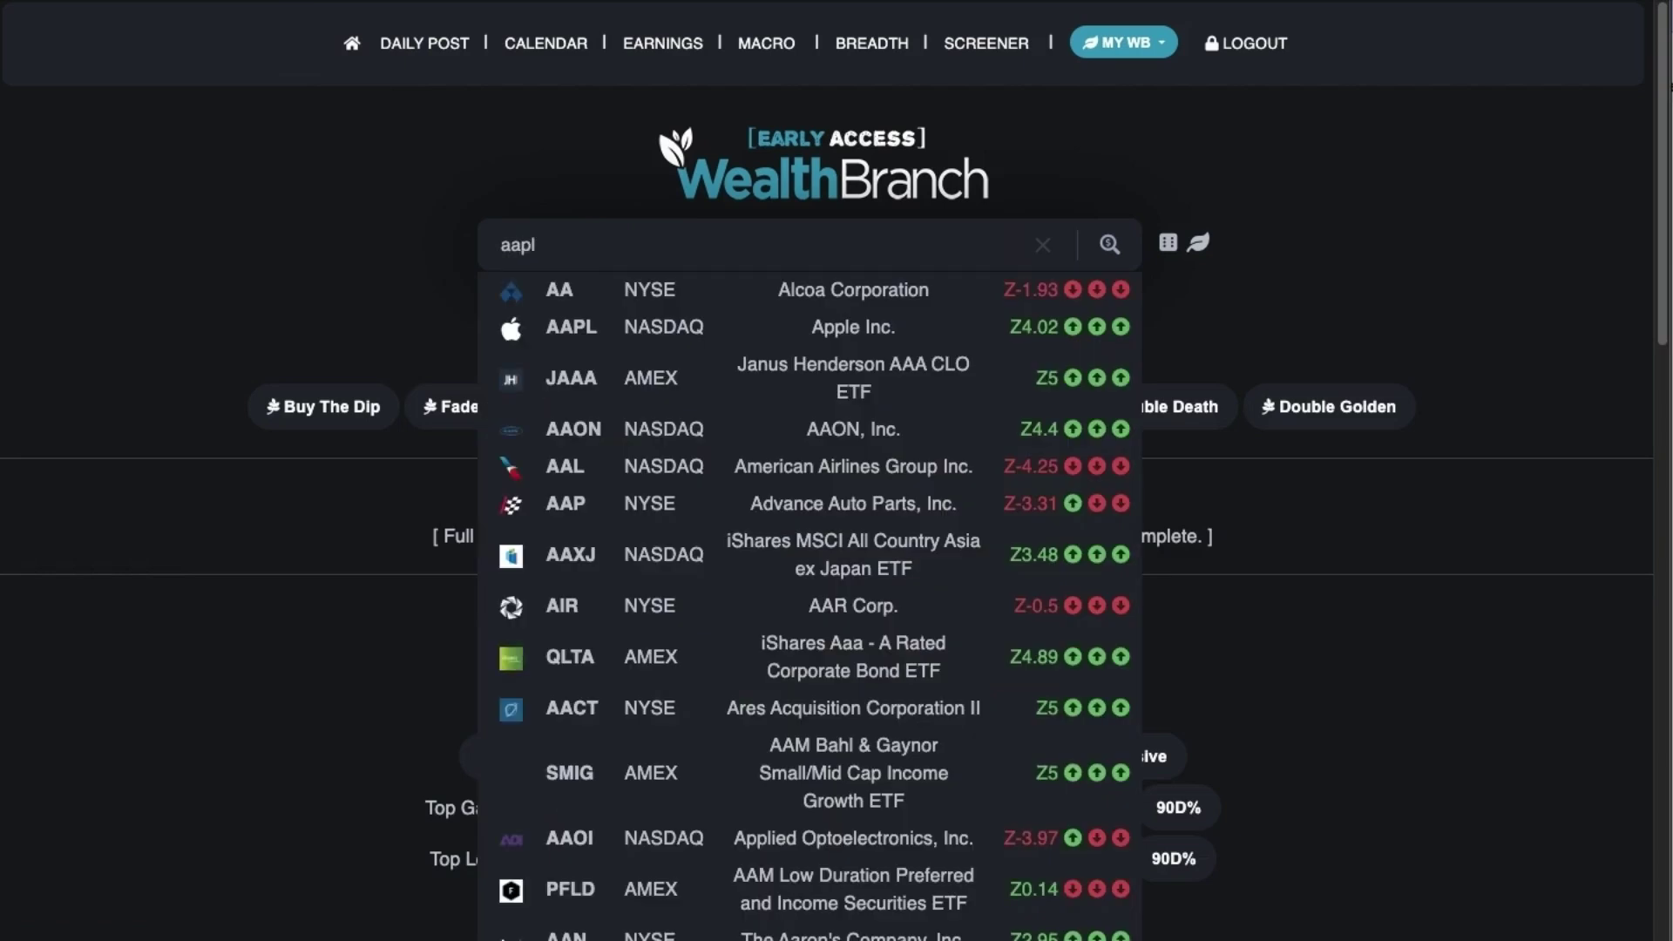
key(BackSpace)
key(BackSpace)
key(BackSpace)
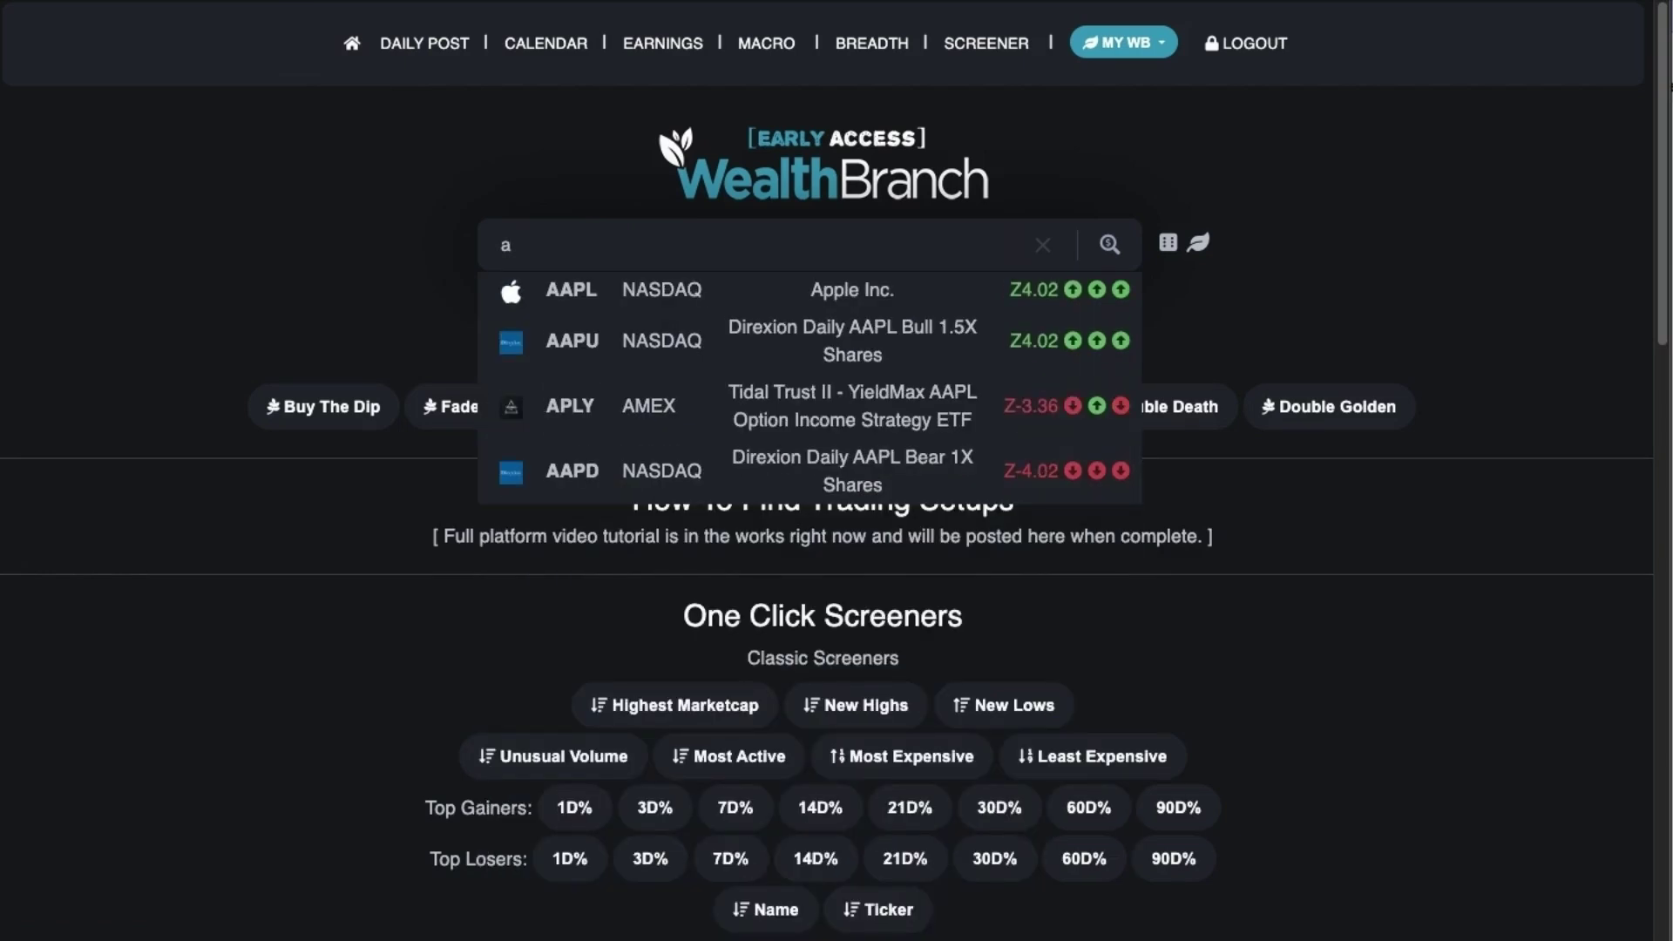
text(a)
text(ple)
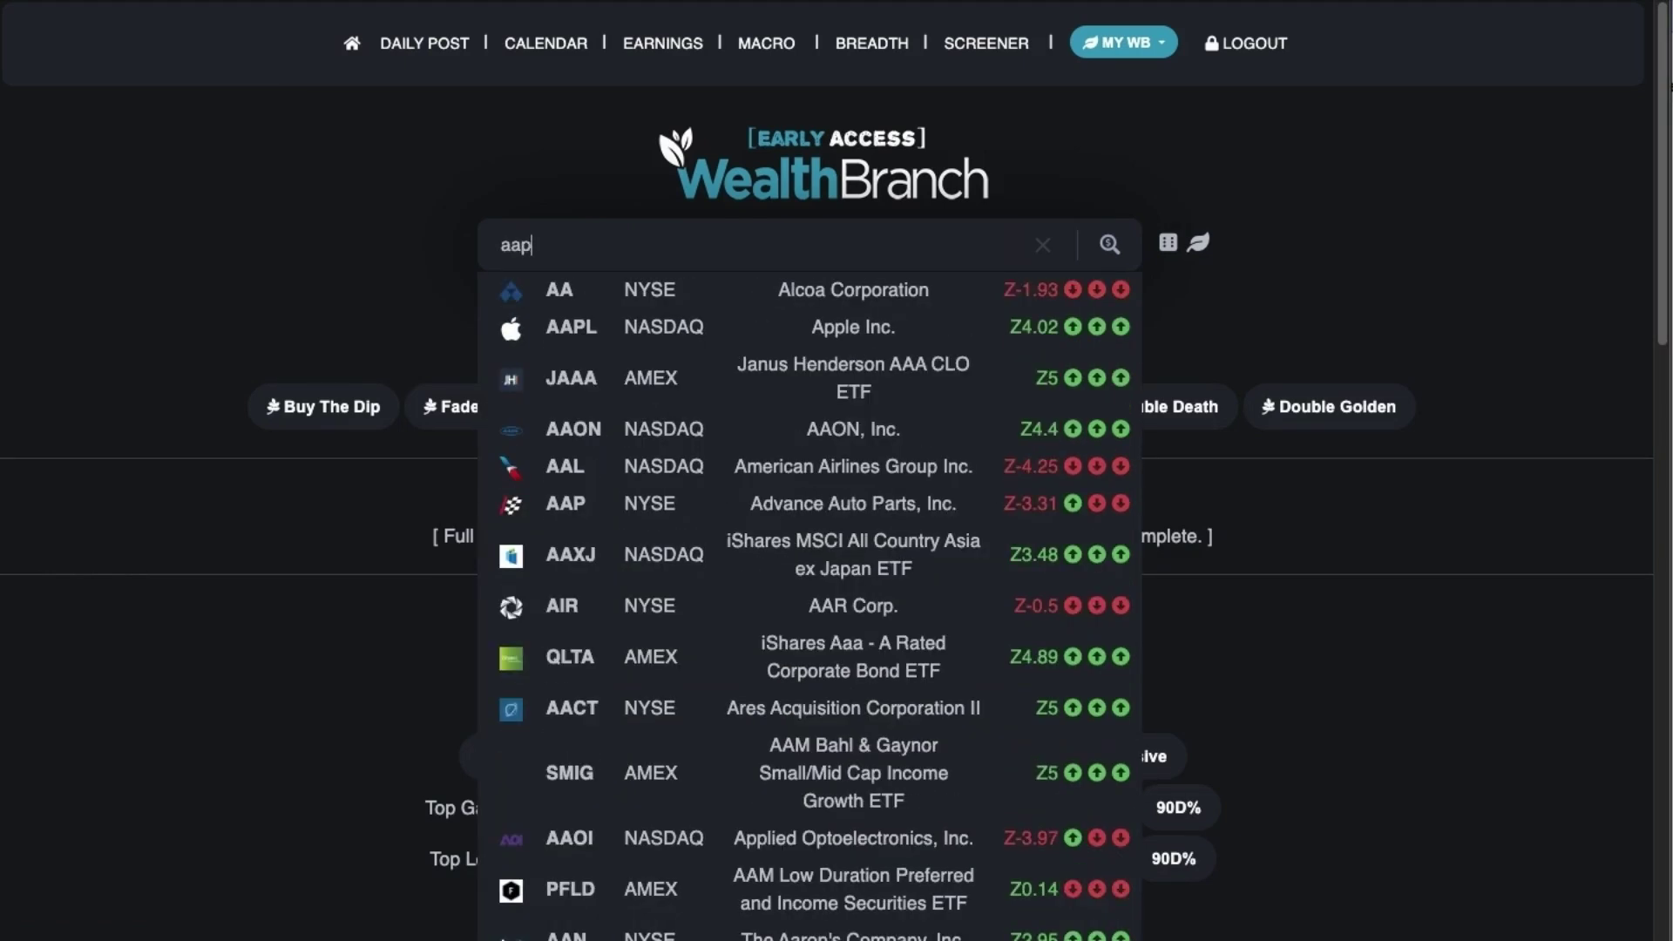
key(BackSpace)
key(BackSpace)
key(BackSpace)
text(ppl)
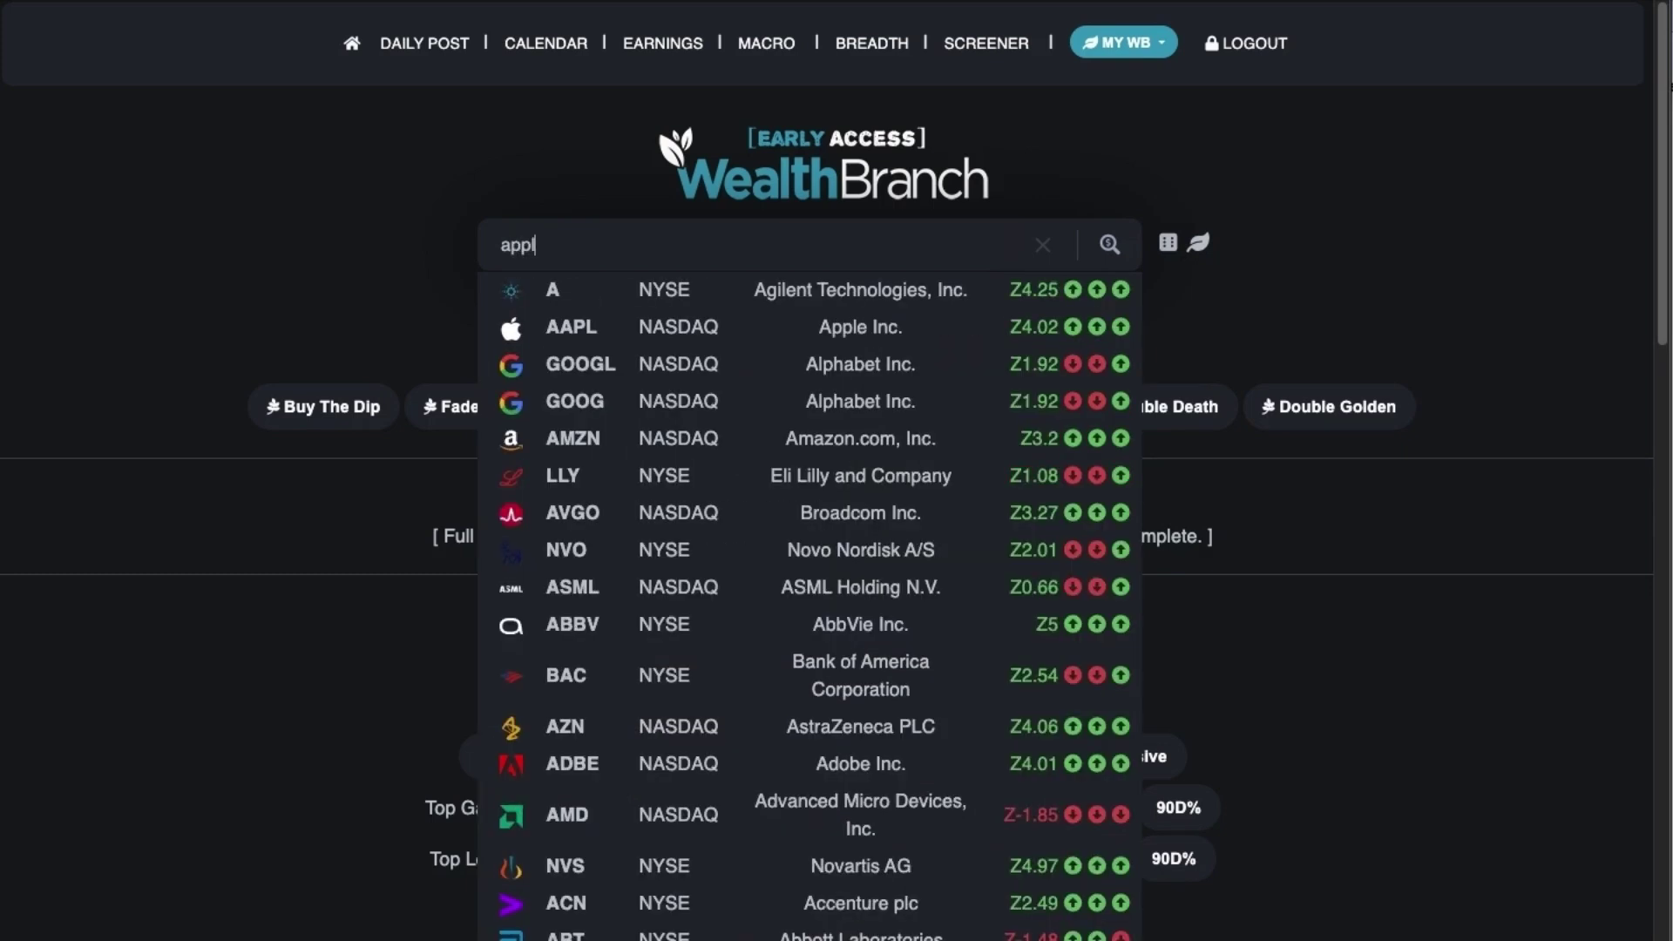
text(e)
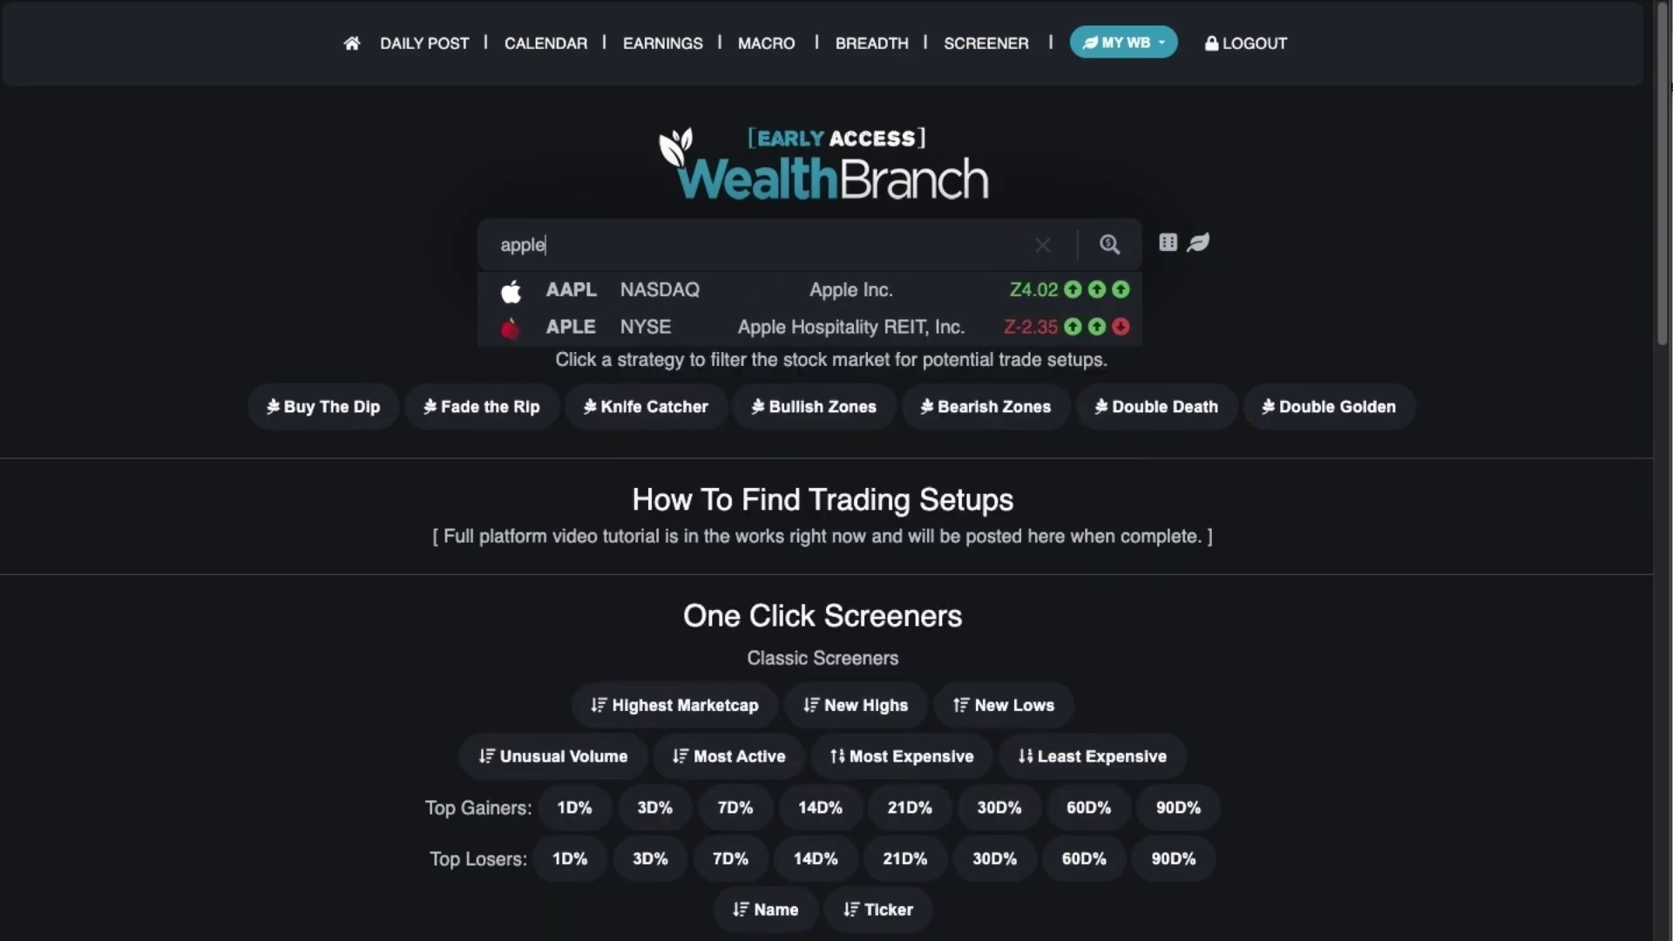
Search 'hosp' instead and open Ryman Hospitality Properties (RHP).
key(BackSpace)
key(BackSpace)
key(BackSpace)
key(BackSpace)
key(BackSpace)
text(hosp)
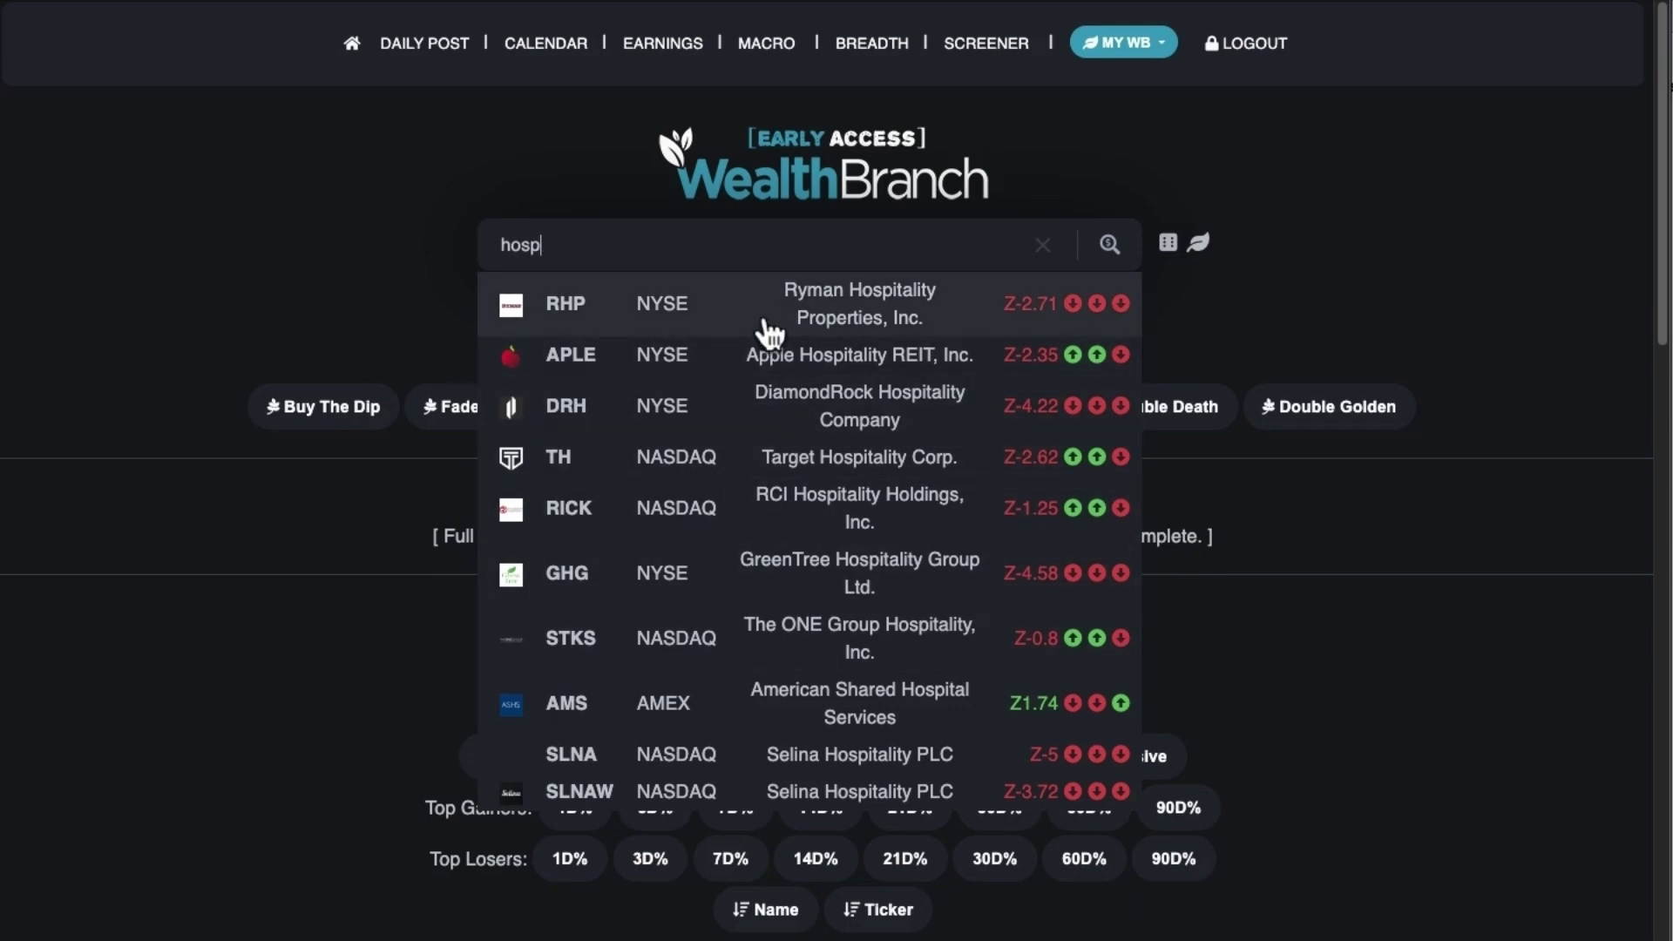
click(840, 330)
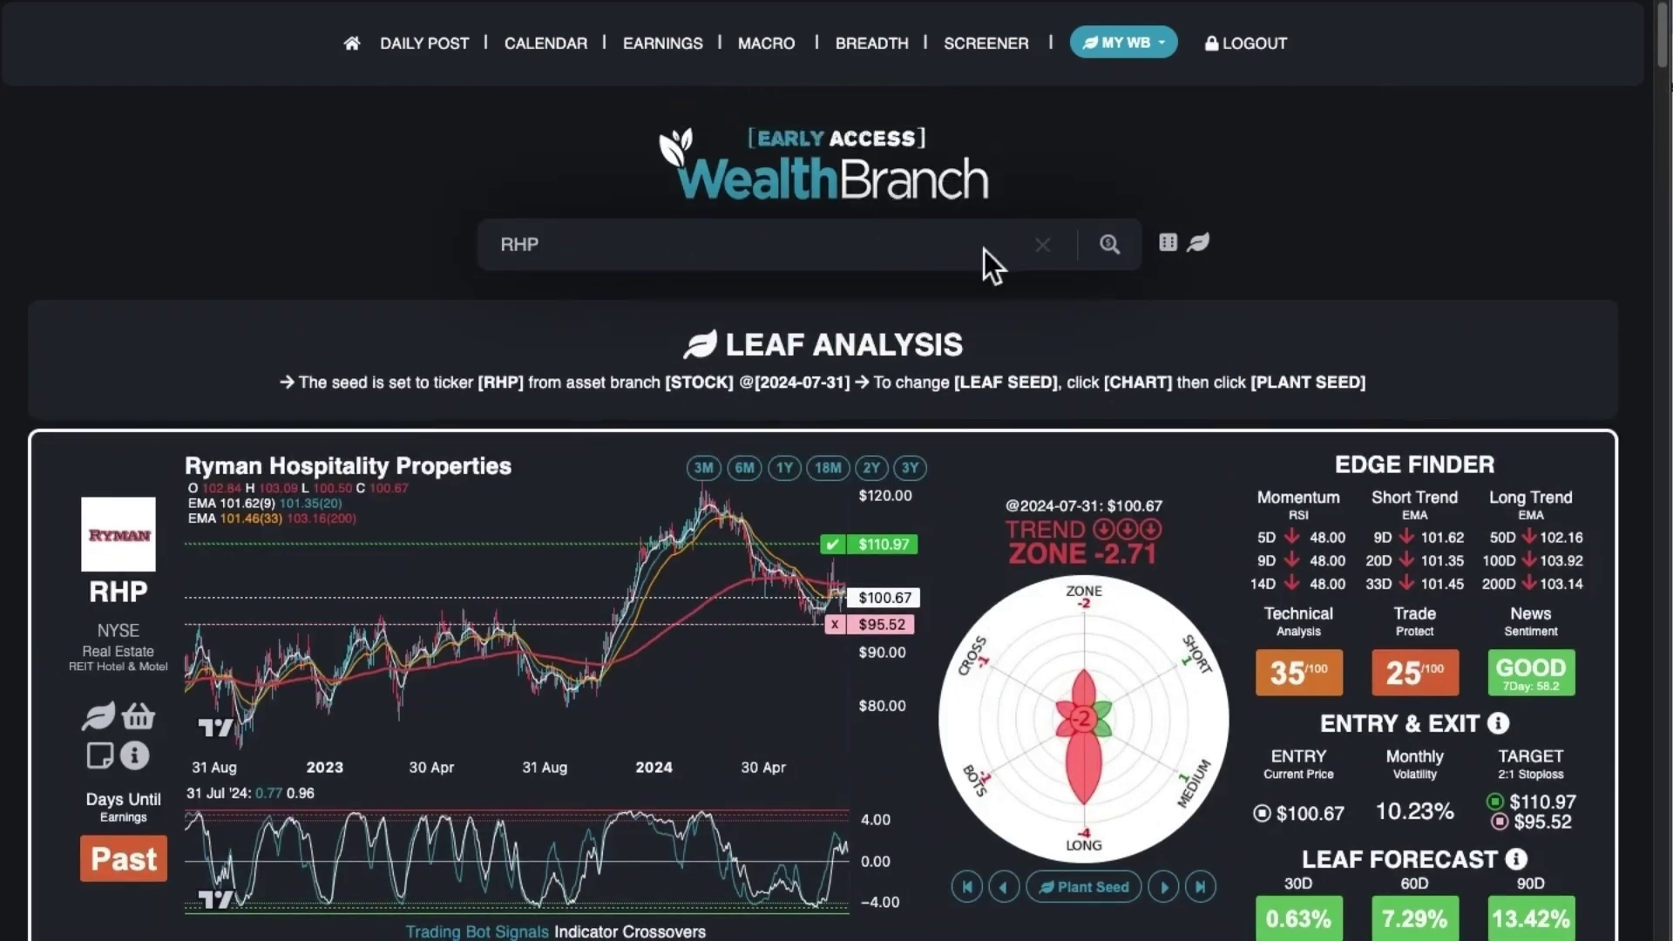
Clear RHP from the search and load Apple's Leaf Analysis by searching 'aapl'.
click(1056, 258)
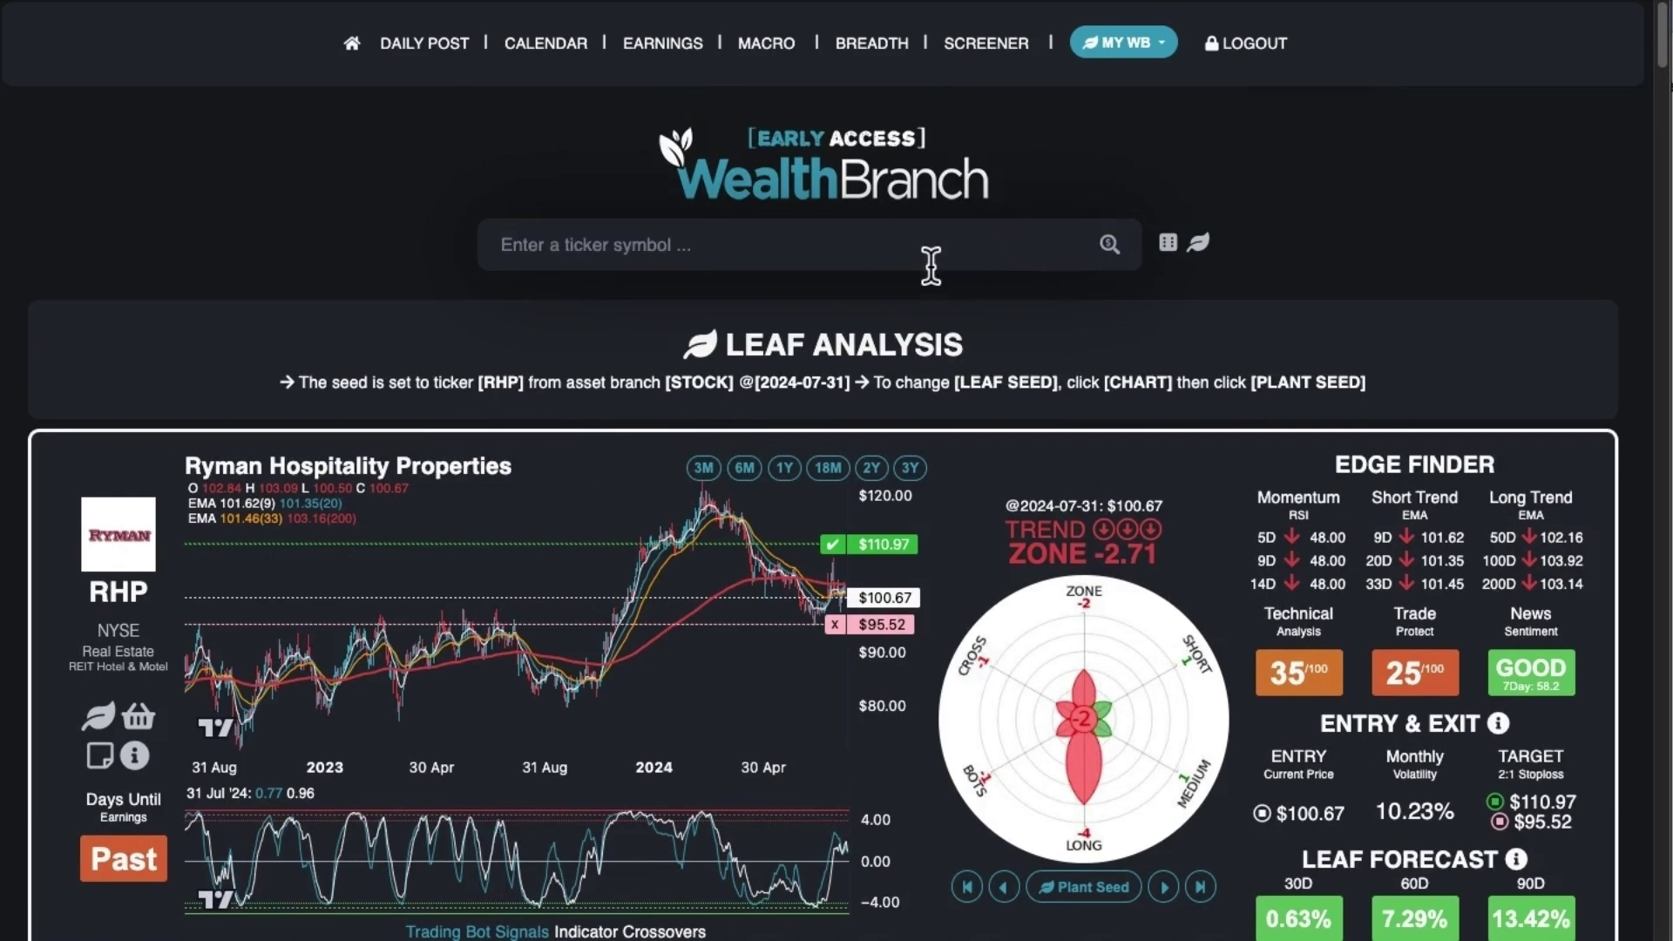
click(1114, 240)
click(894, 256)
text(aapl)
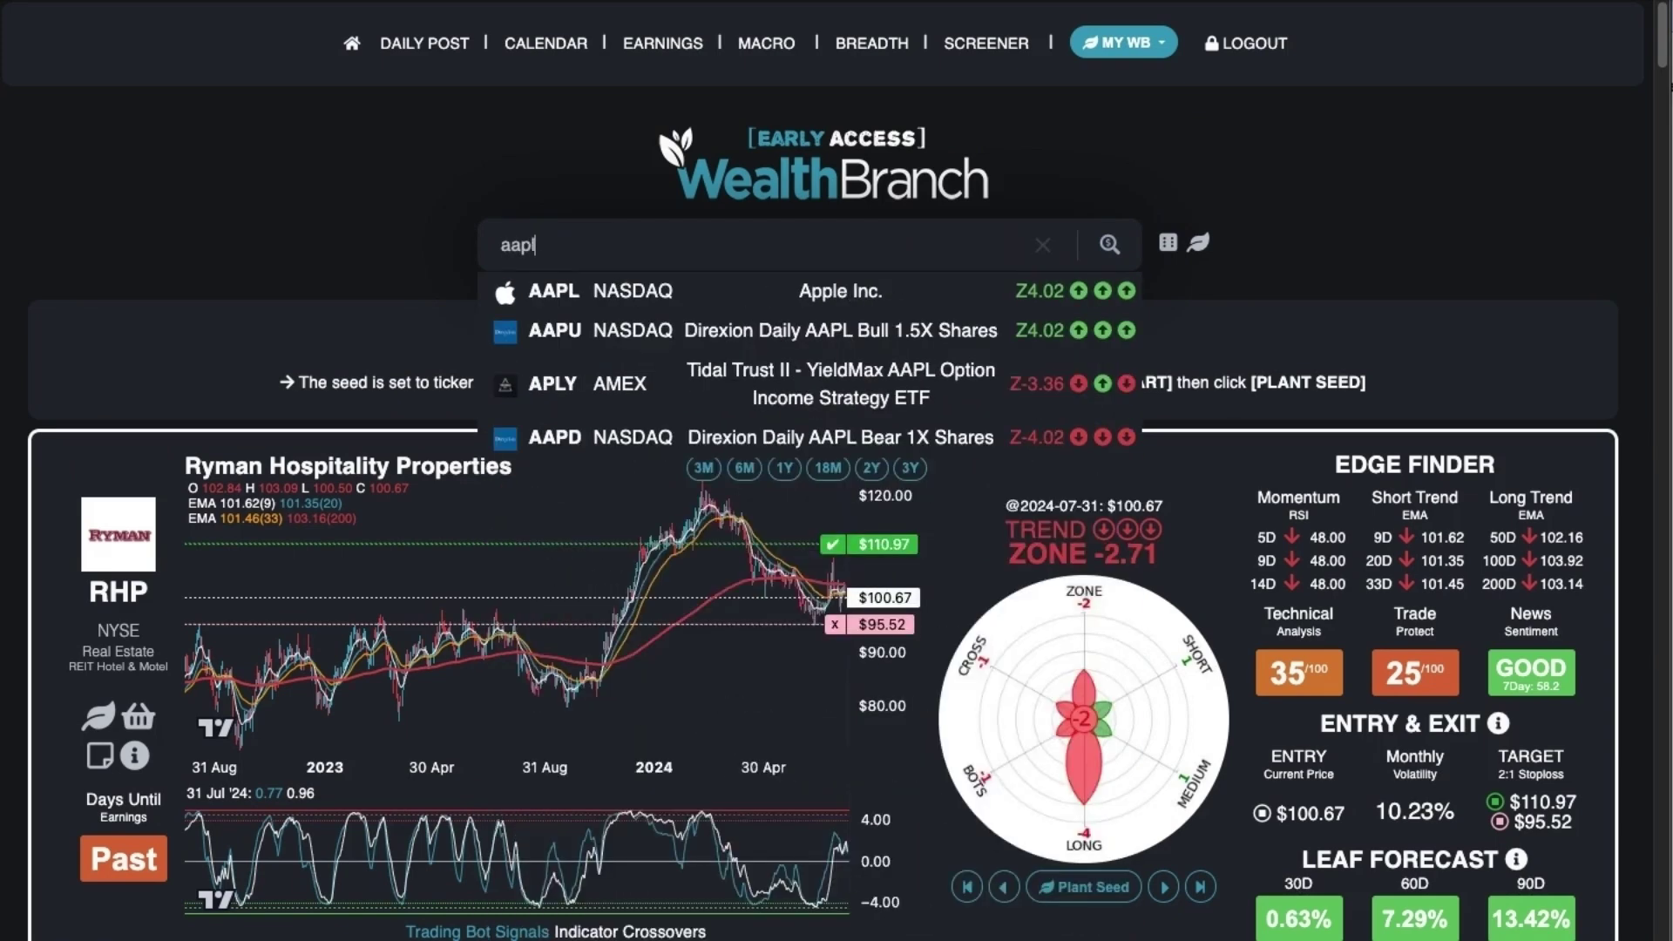
key(Return)
Generate random tickers with the dice until the search suggests Ellington Financial (EFC).
click(902, 252)
click(1107, 245)
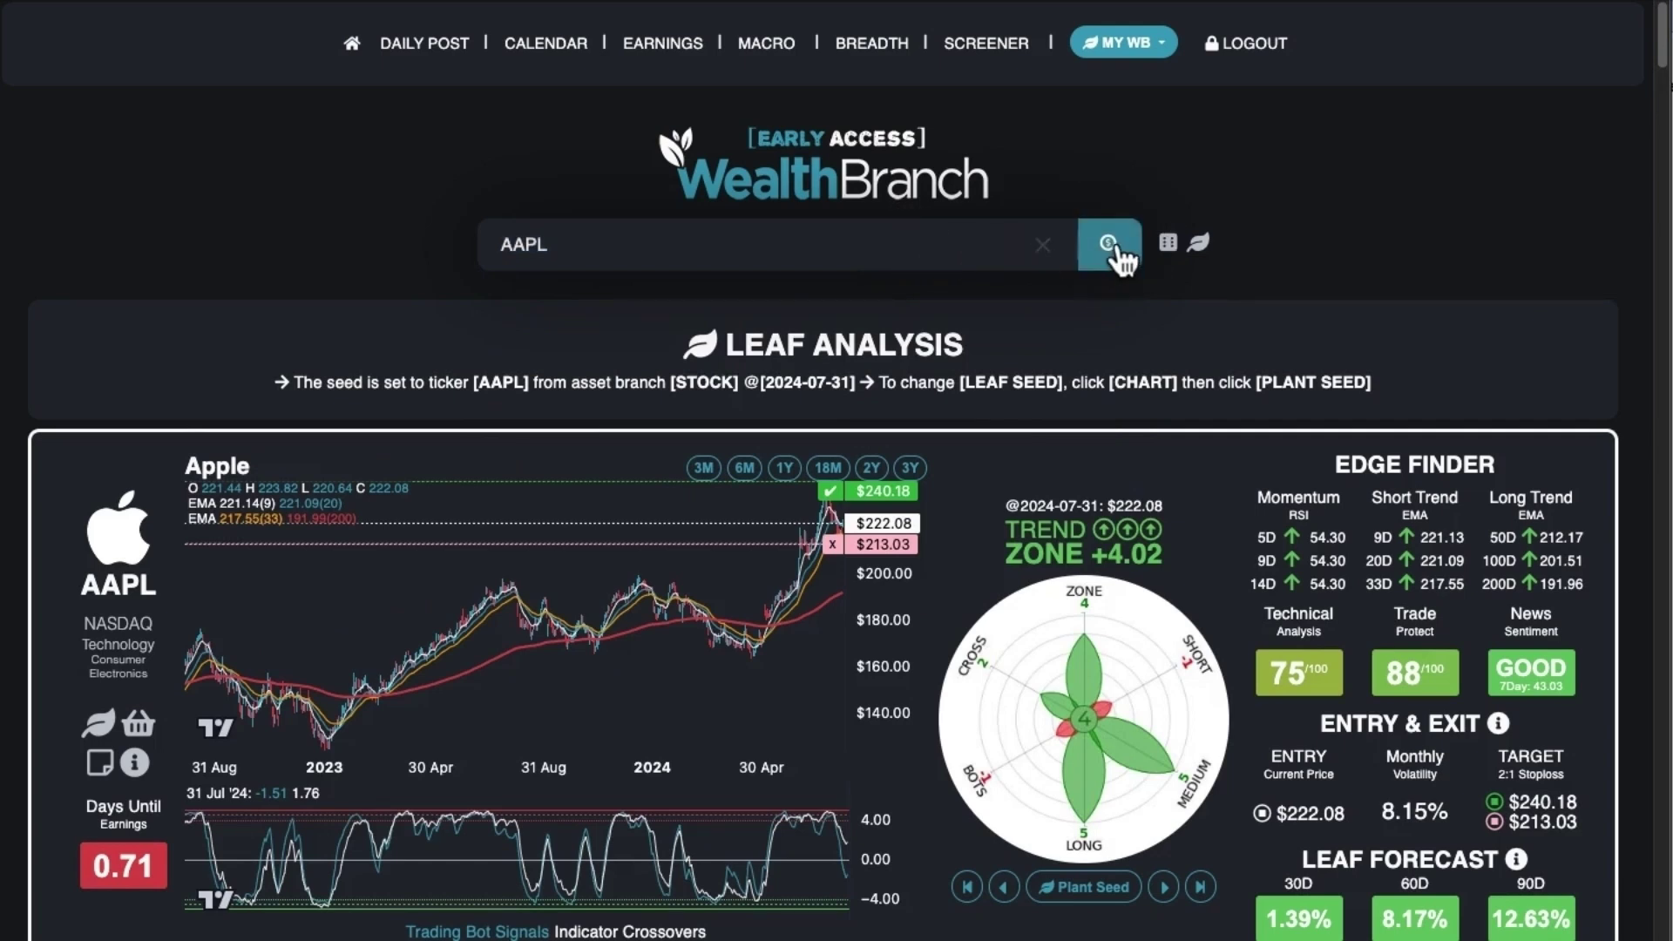
click(1178, 252)
click(1178, 252)
click(1178, 252)
click(1178, 252)
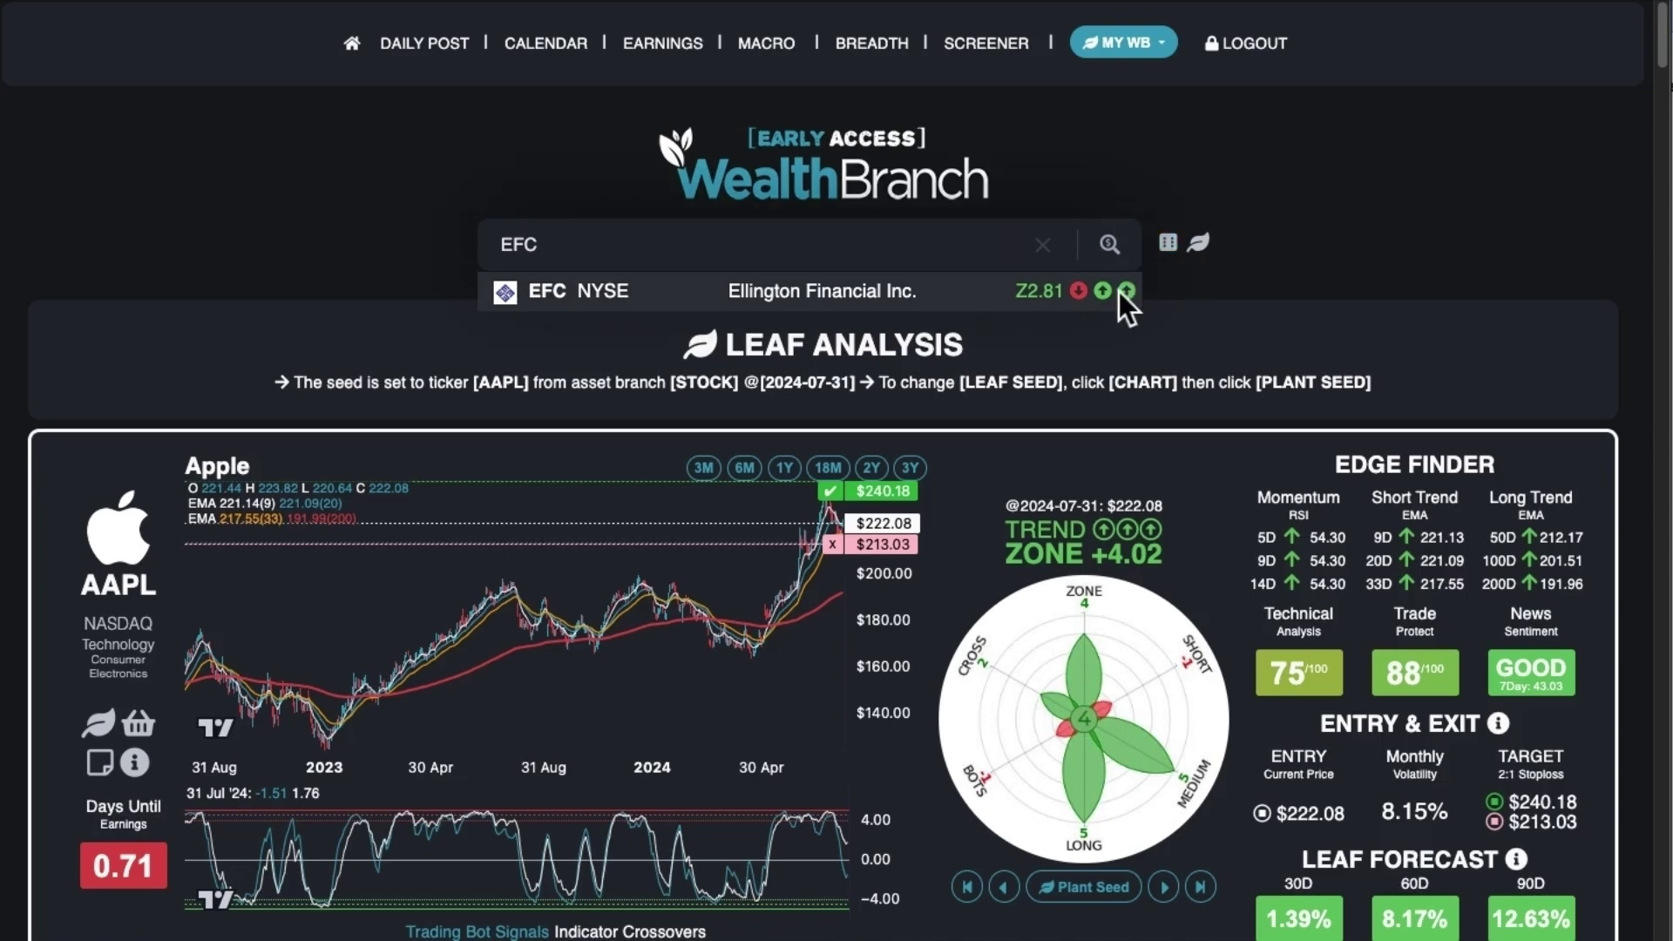
click(799, 260)
Replace EFC in the ticker search with 'a' and dismiss the suggestion list.
double_click(798, 260)
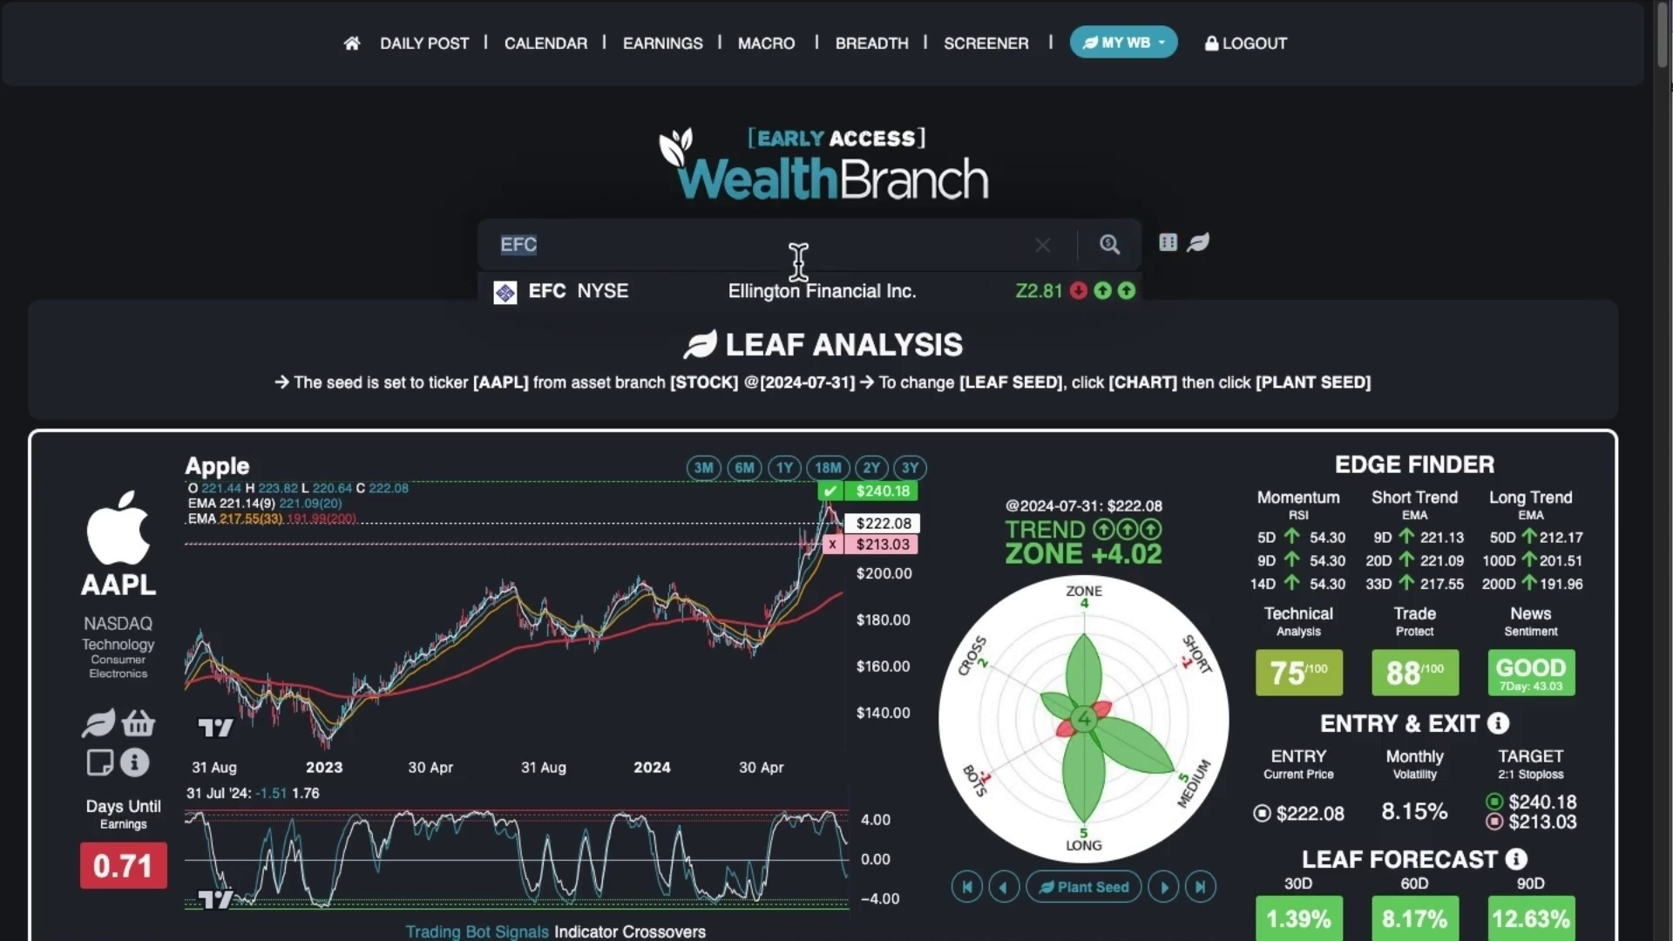
text(a)
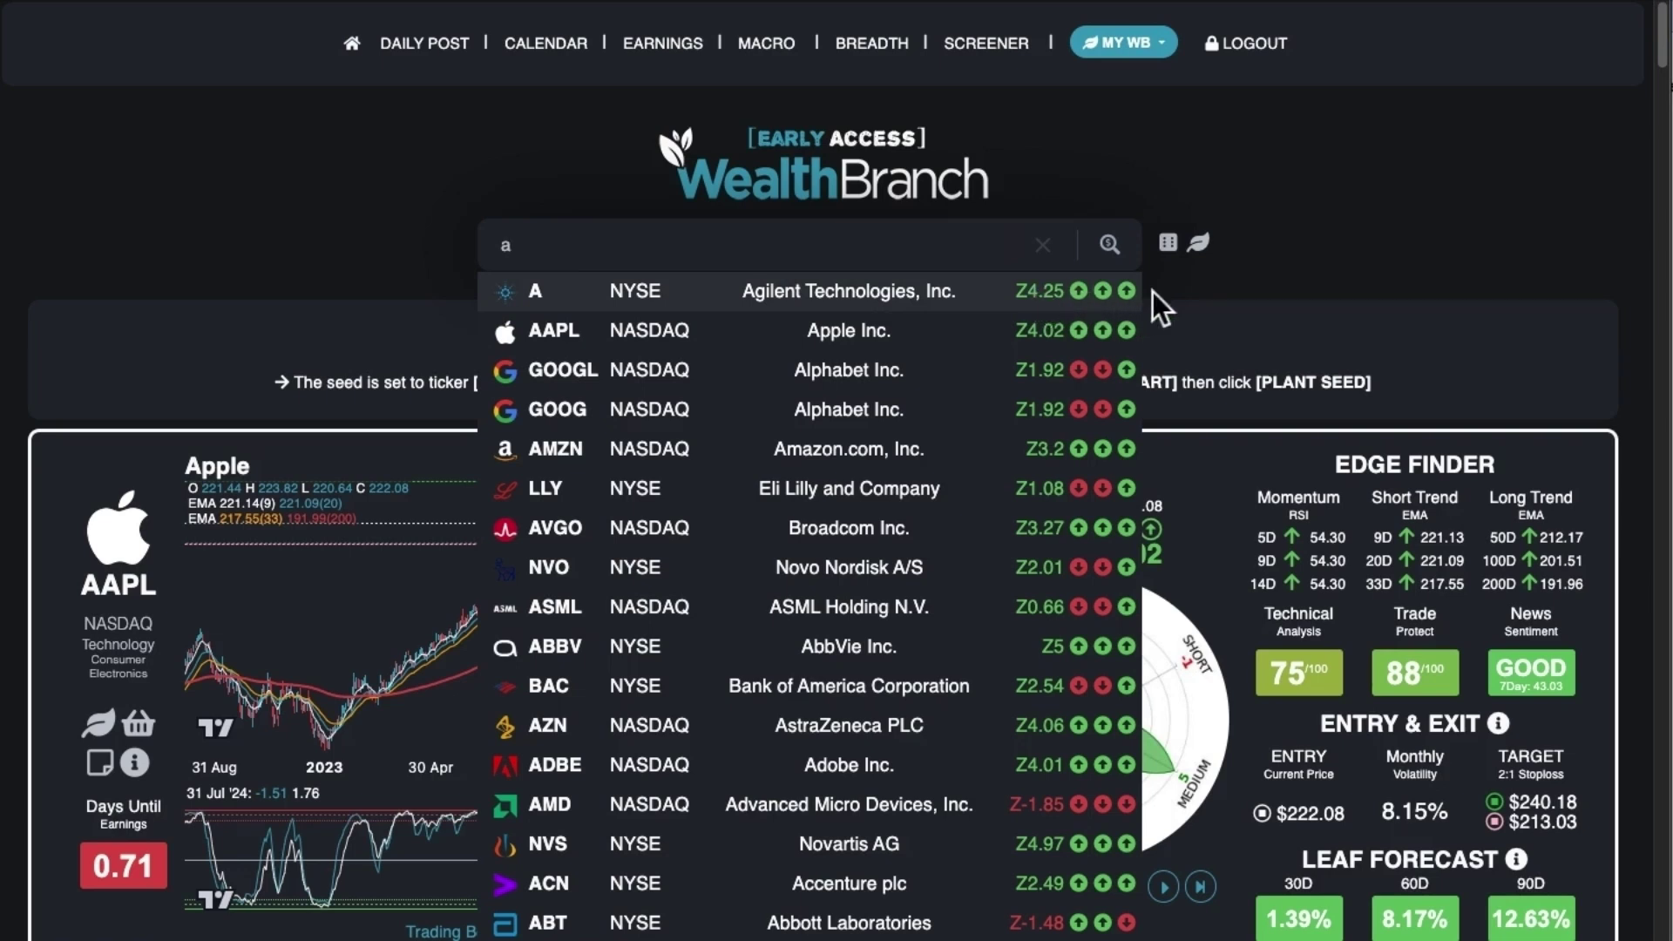
click(1228, 287)
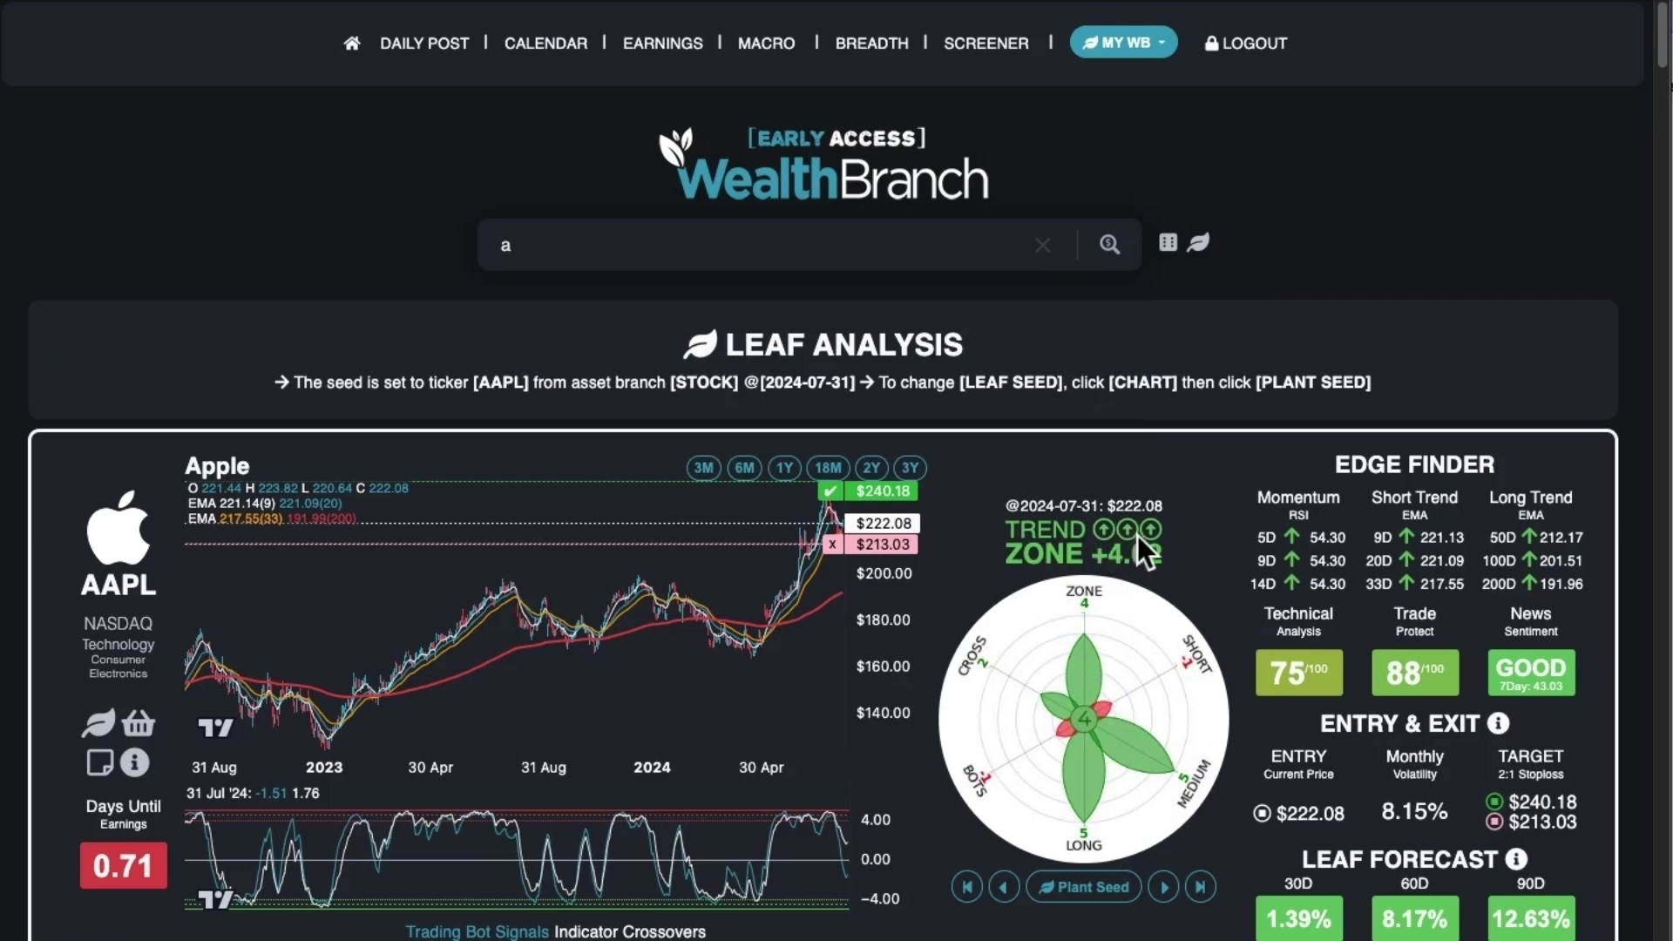
Move Apple's seed through 2024 dates: 23 April, 3 May, 4 June, then 14 May.
click(760, 656)
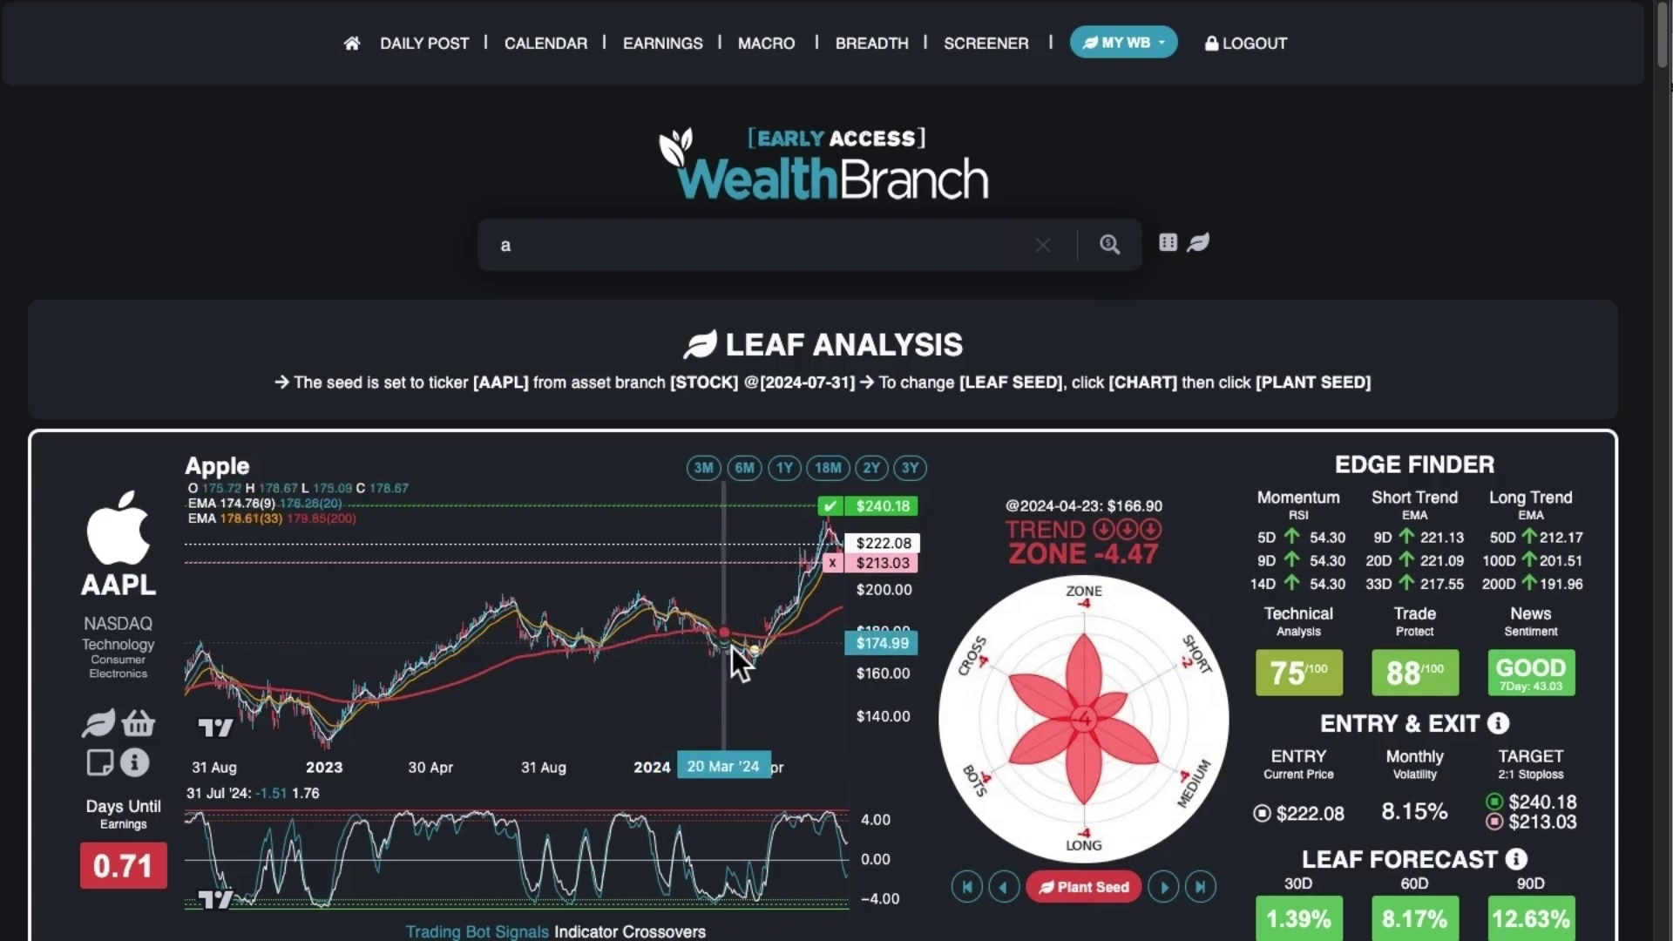
click(769, 661)
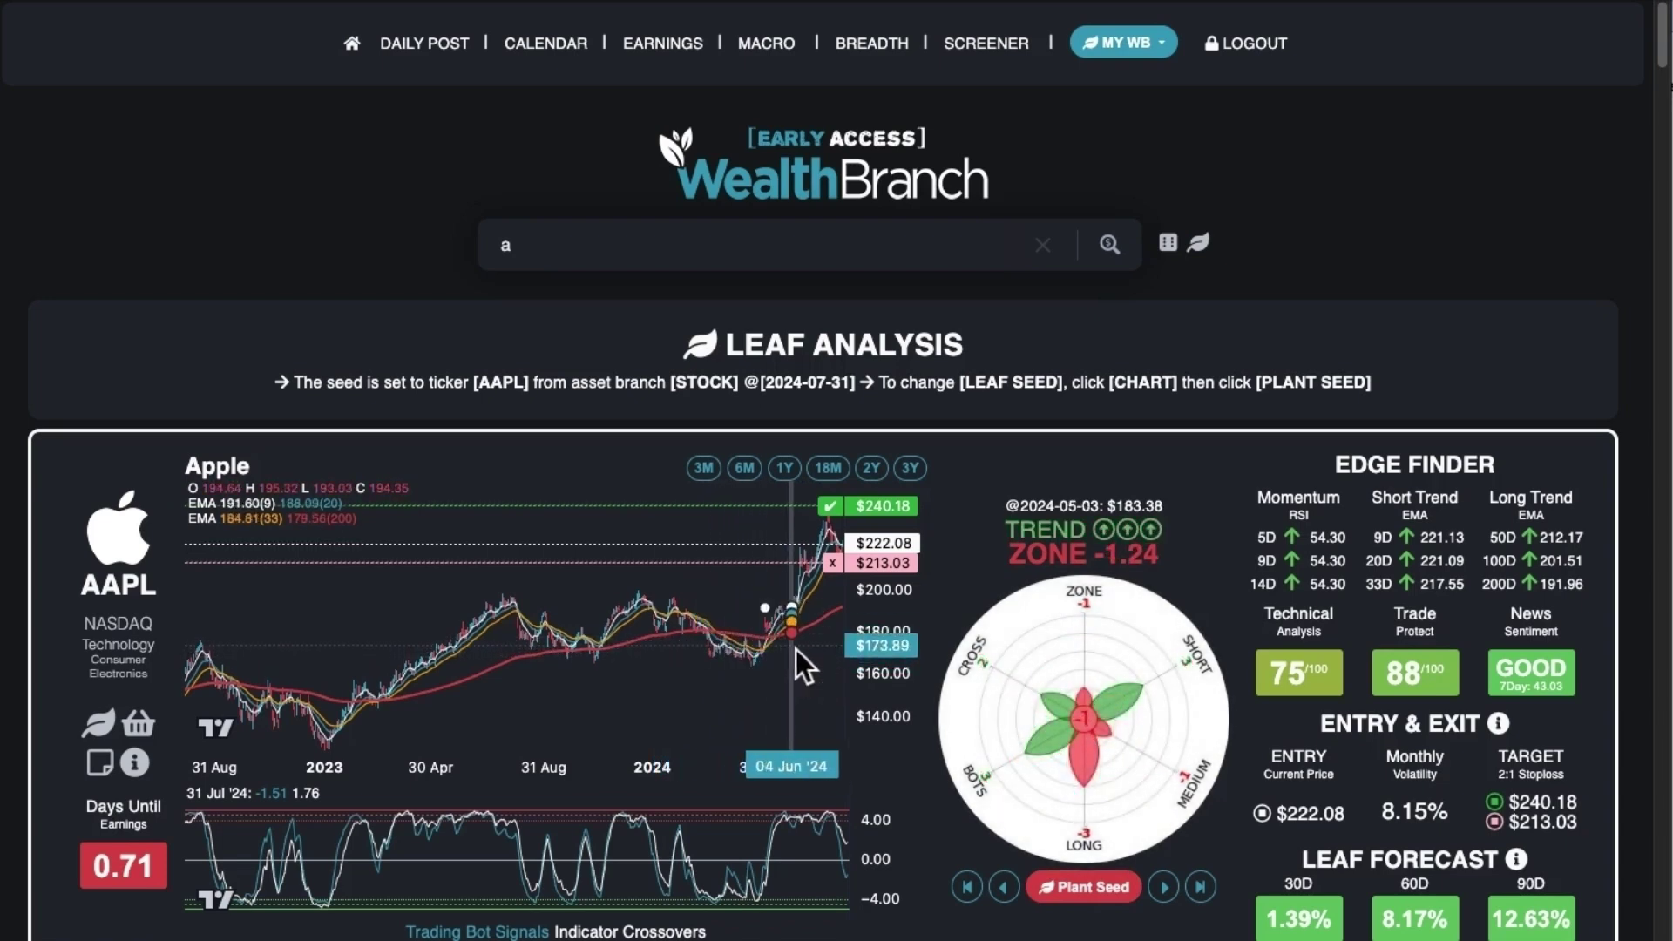
click(797, 651)
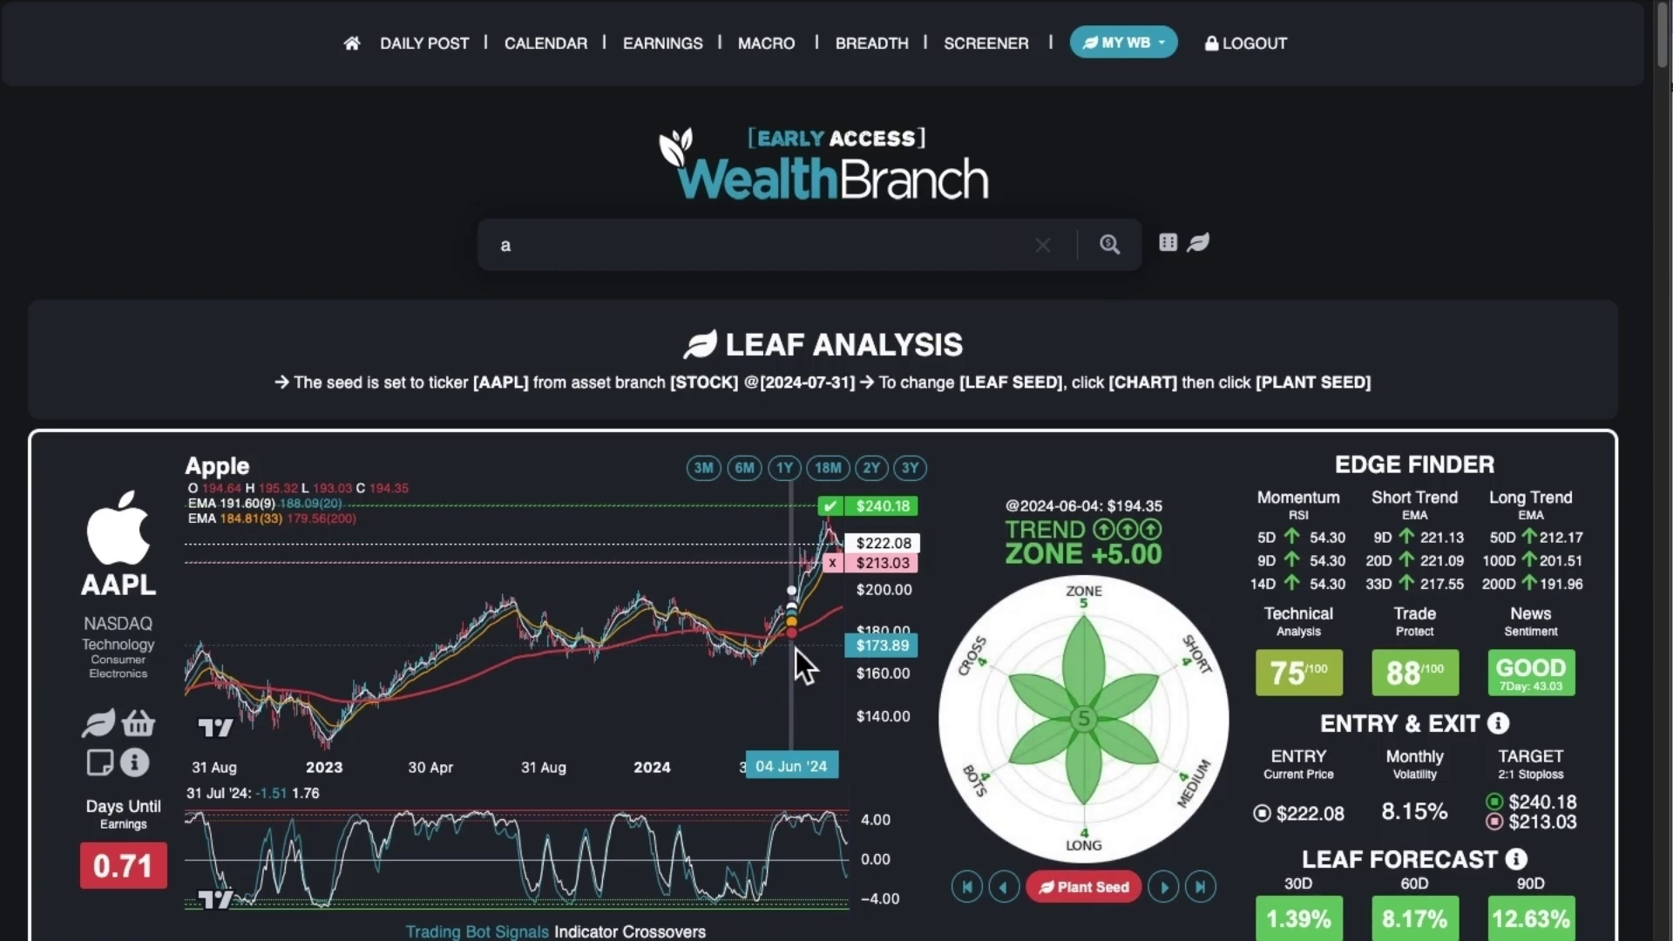
click(778, 657)
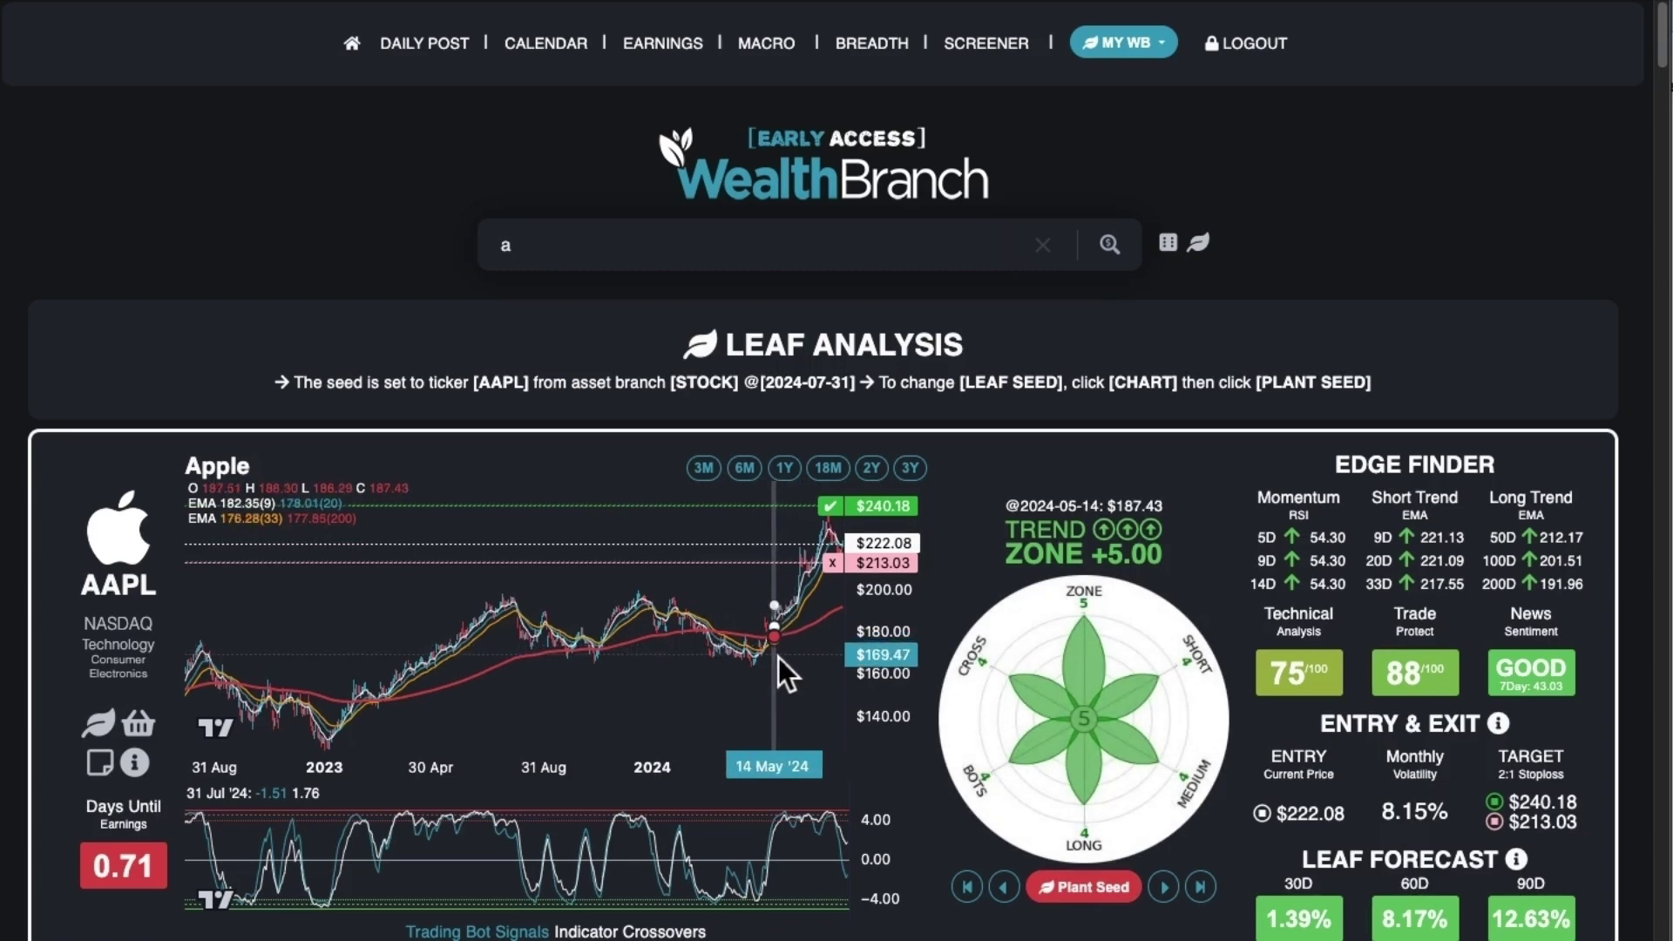
Move the seed through late October–early November 2023 to 6 October, then open Macro charts.
click(599, 657)
click(602, 658)
click(608, 656)
click(578, 656)
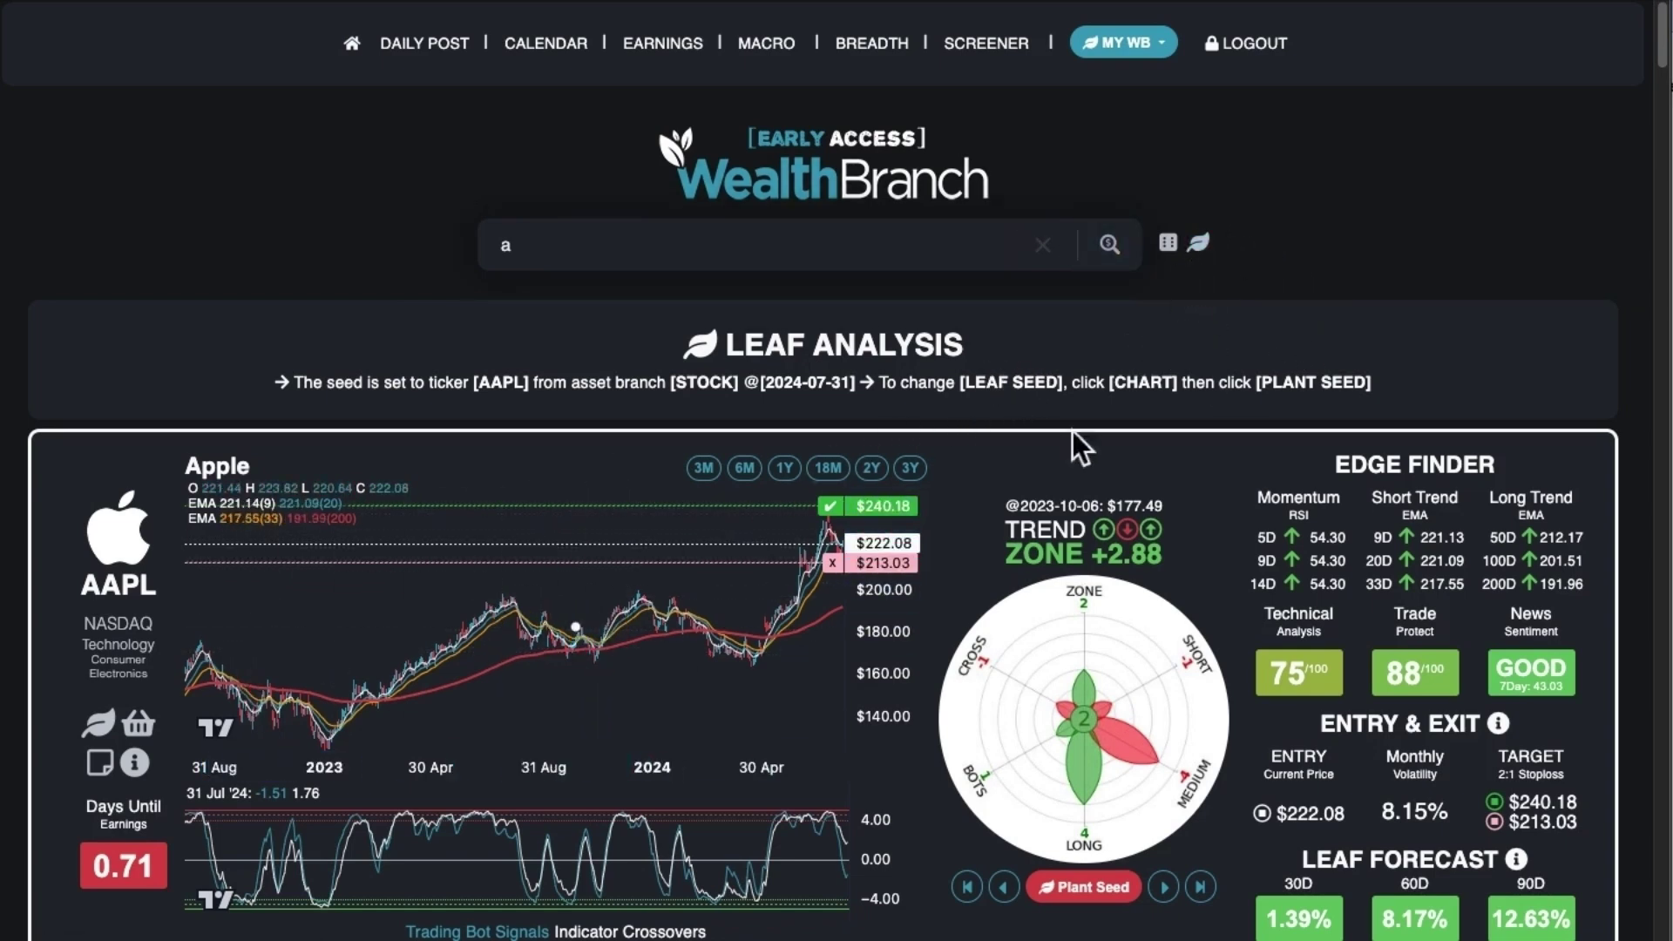
click(767, 45)
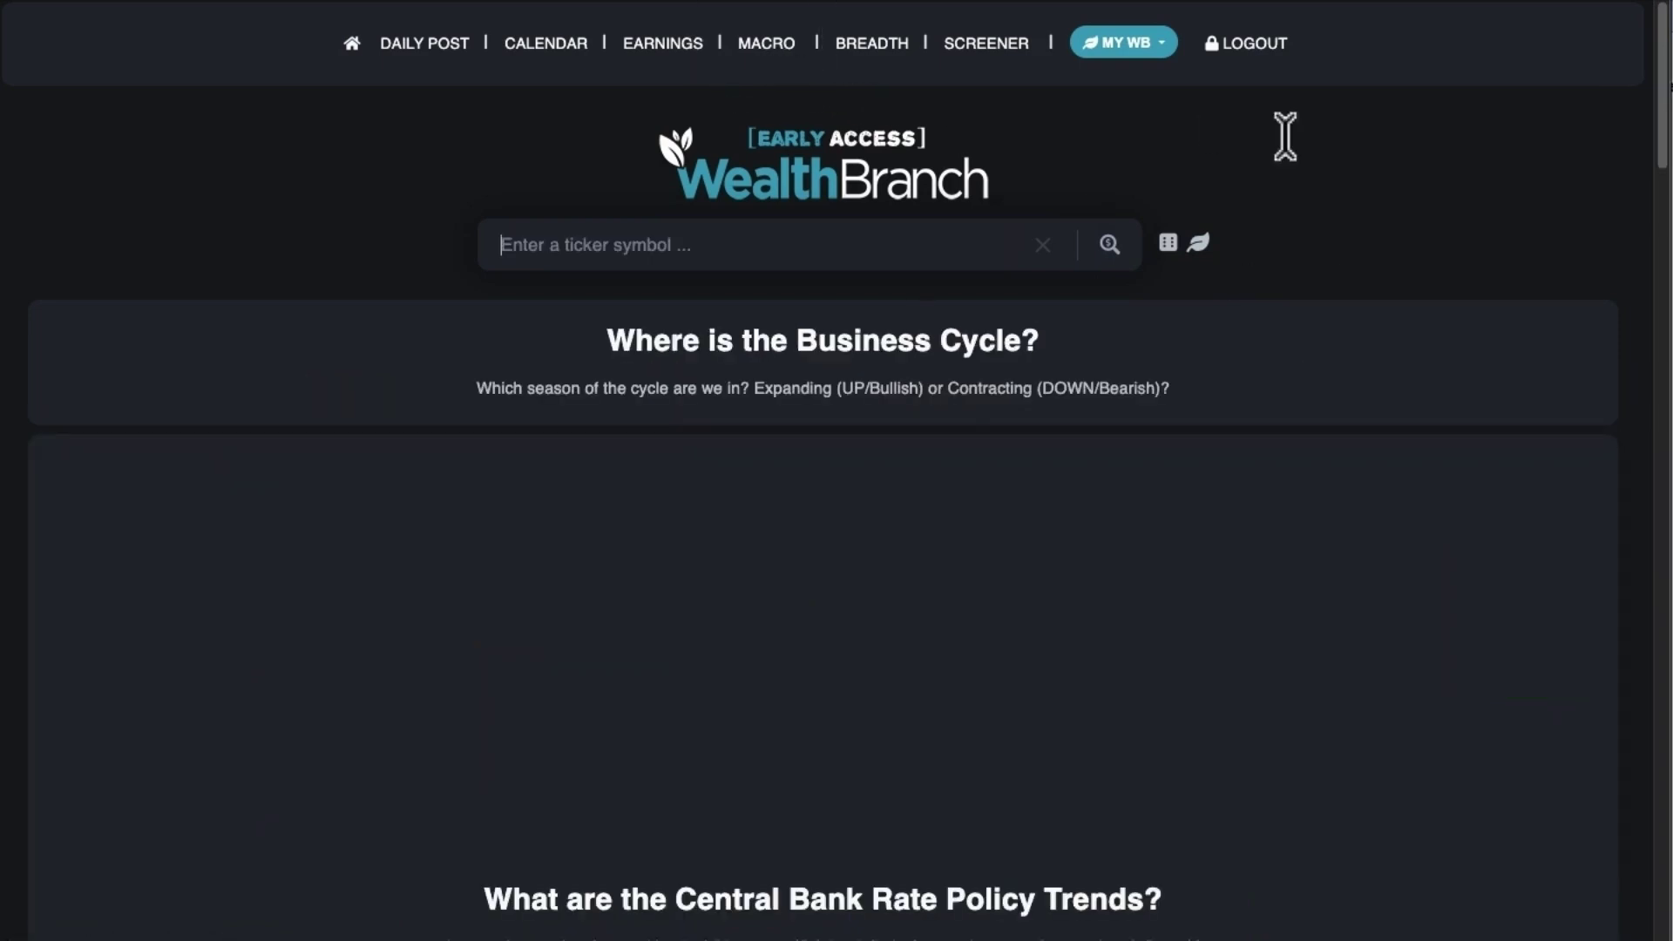
Reload the AAPL Leaf Analysis showing Trend Zone +4.02, then return to the home page.
click(1206, 245)
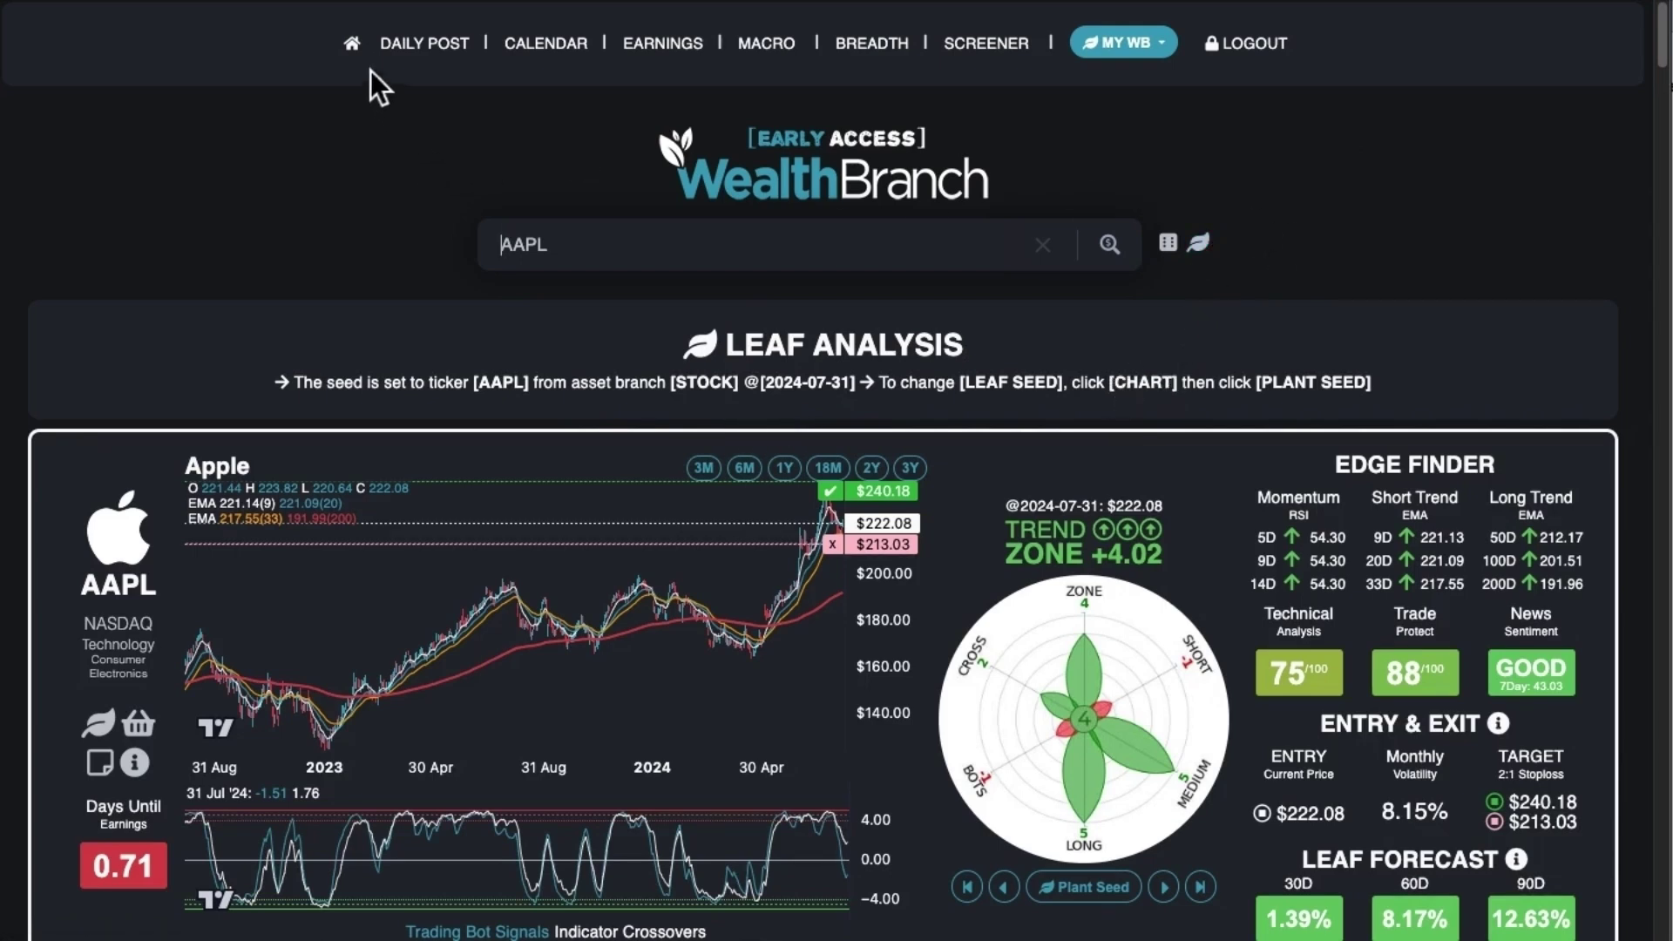
click(355, 42)
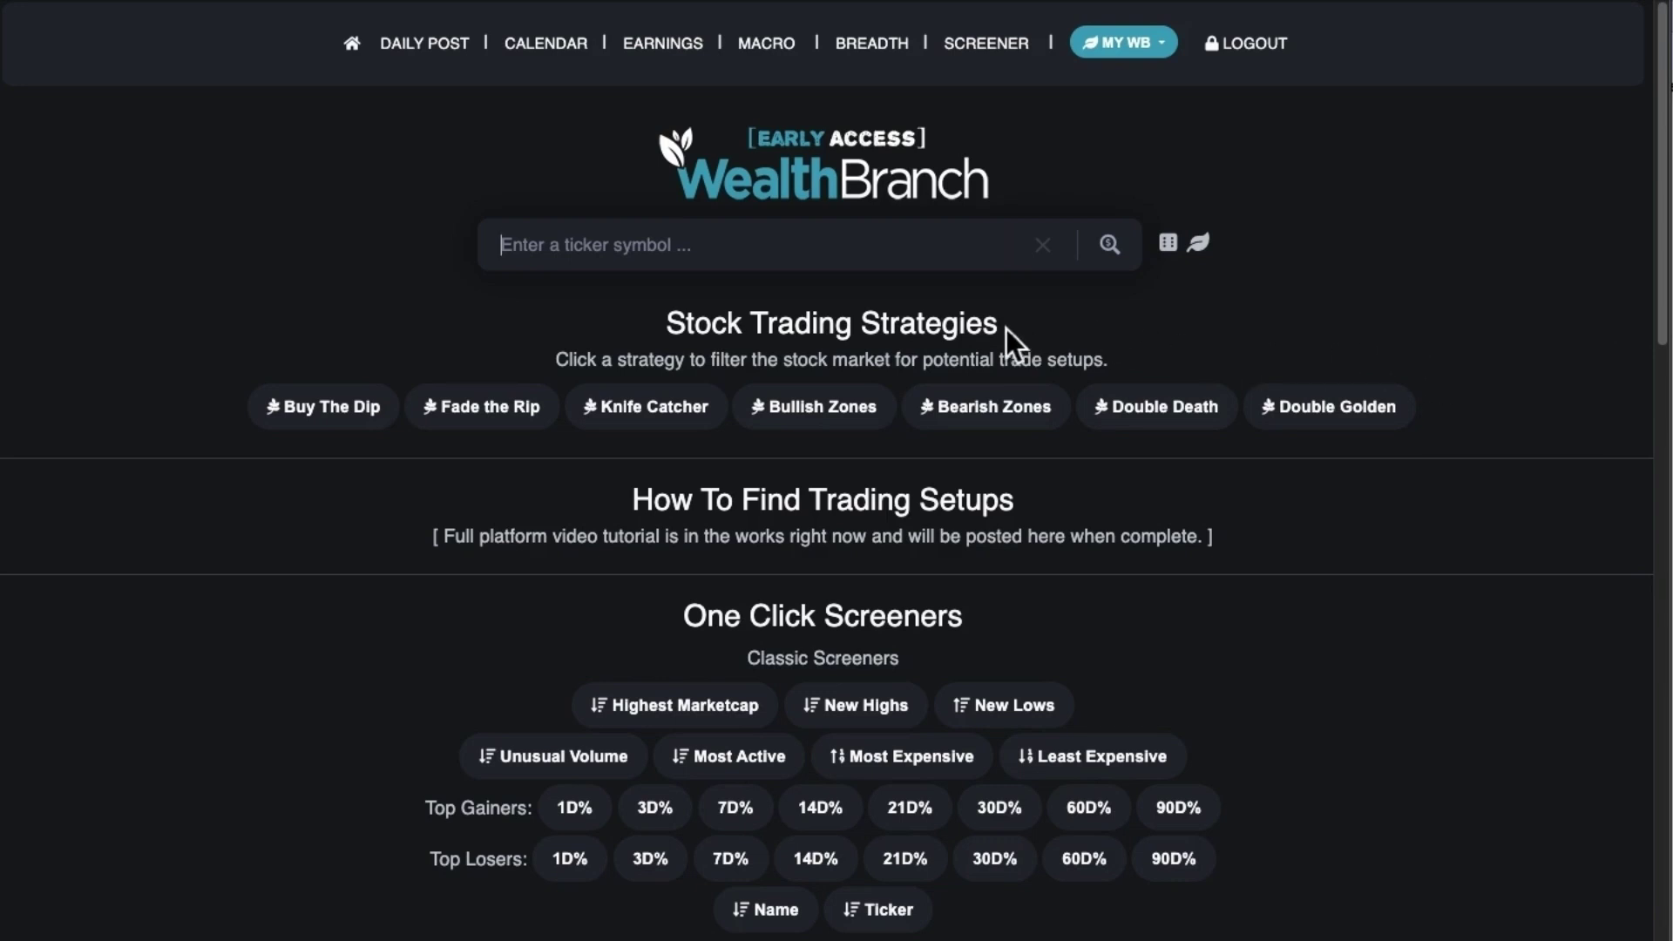
Scroll through the home page's One Click Screeners and run the Fade the Rip strategy.
scroll(336, 666, down, 10)
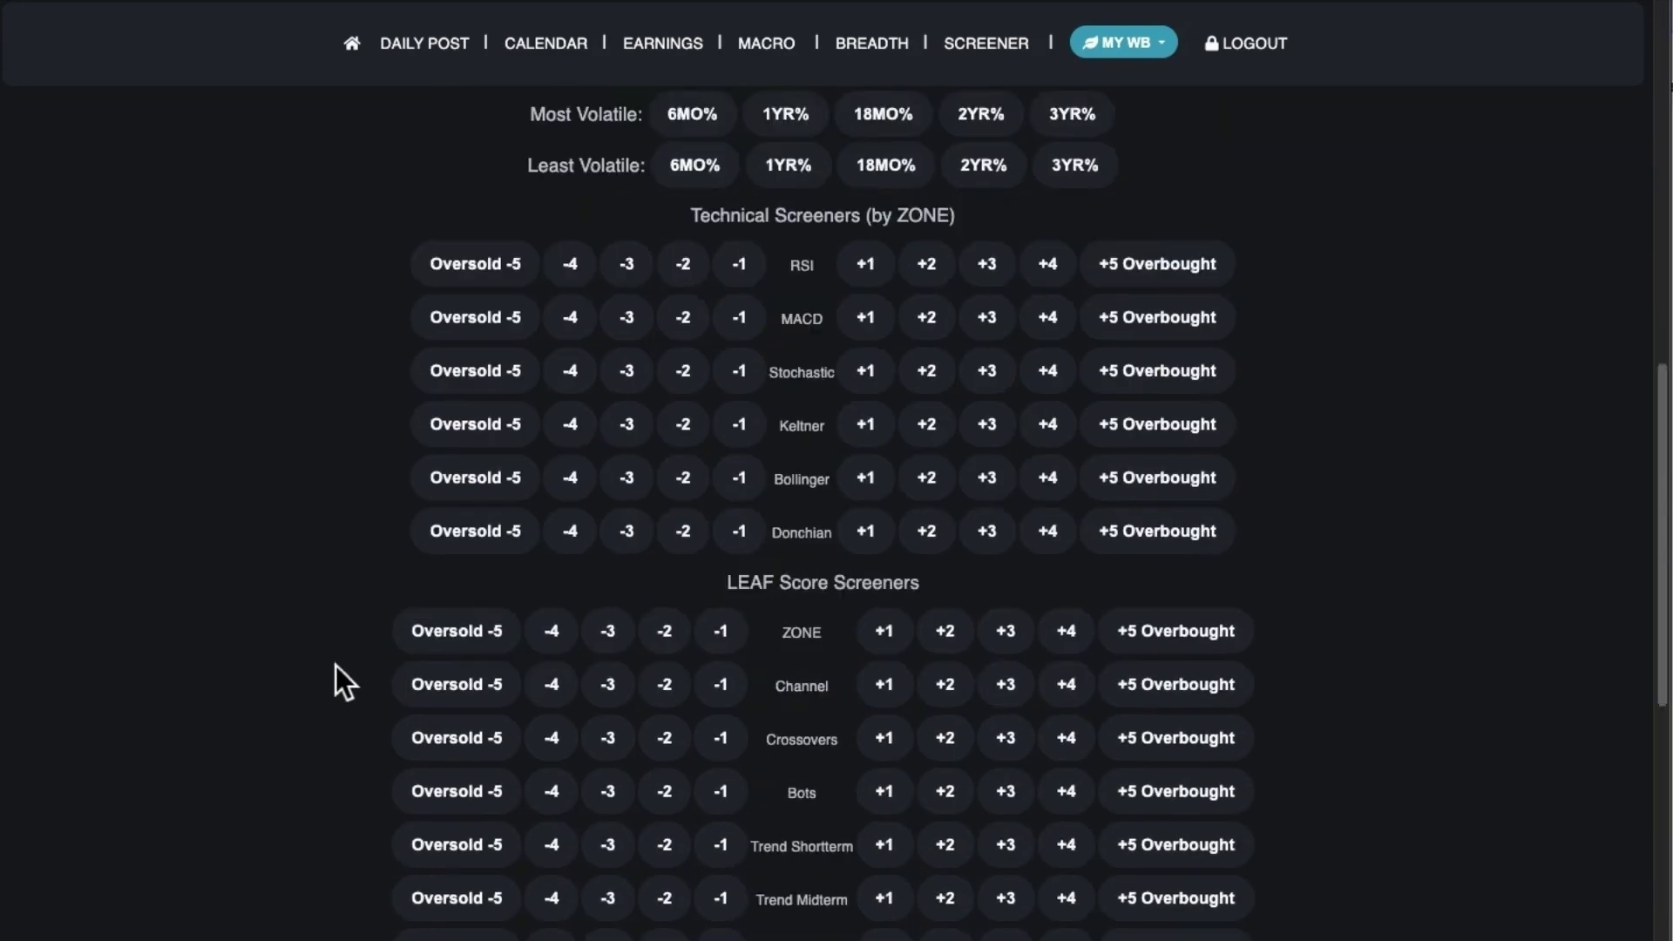
scroll(337, 666, down, 5)
scroll(335, 666, up, 15)
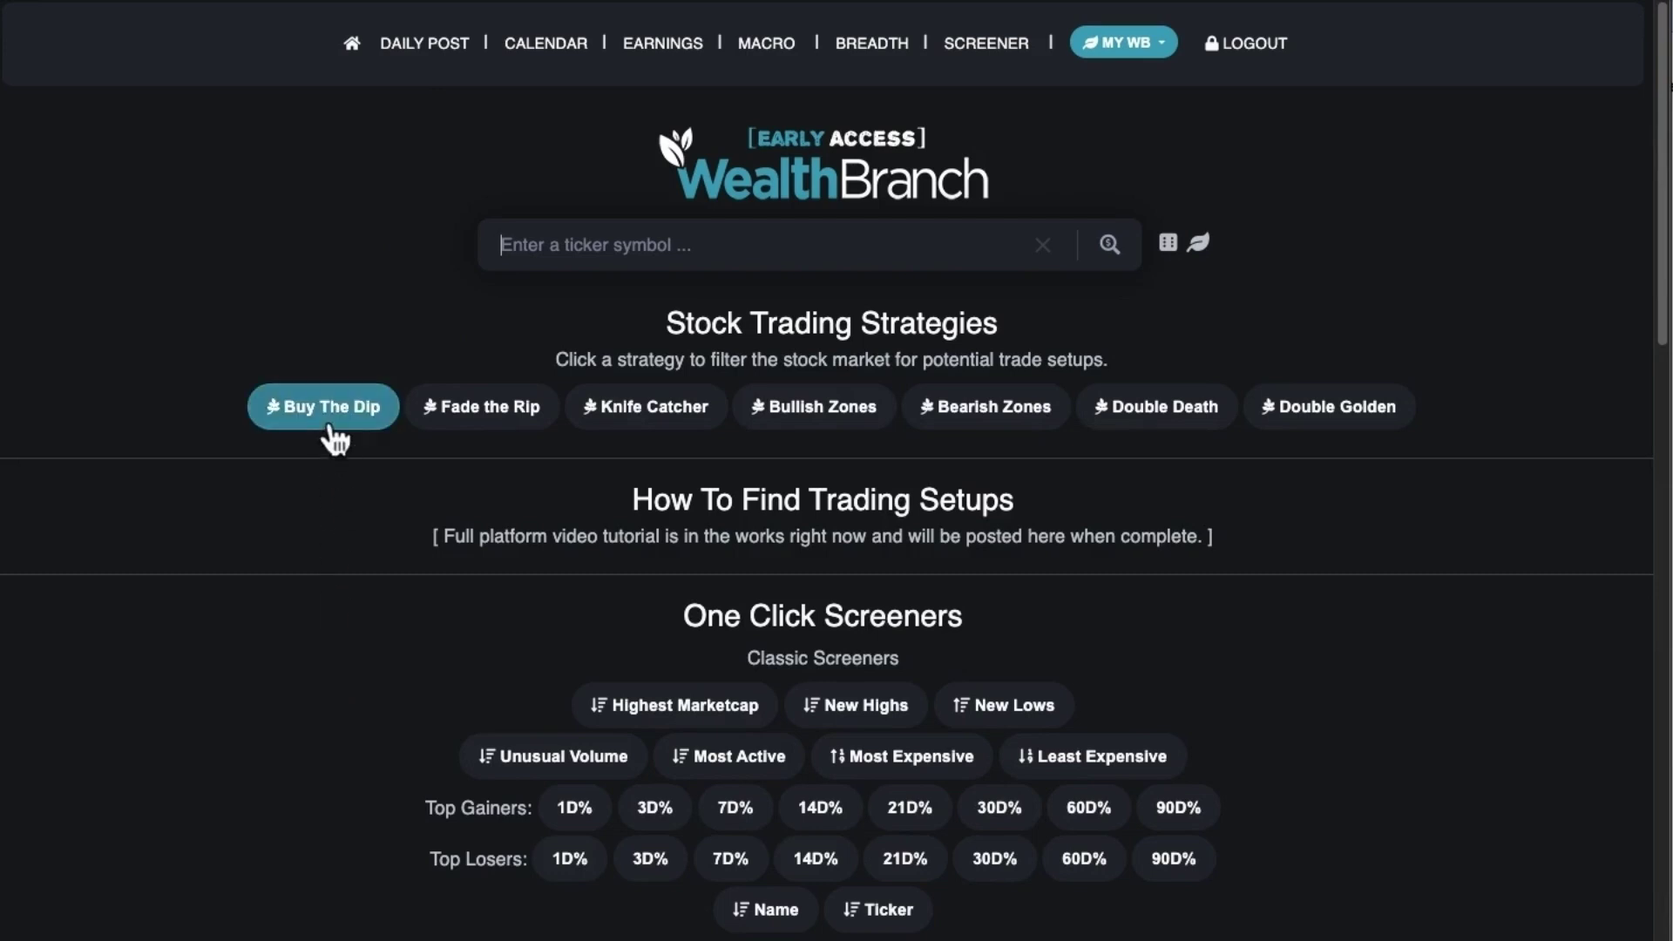
click(459, 412)
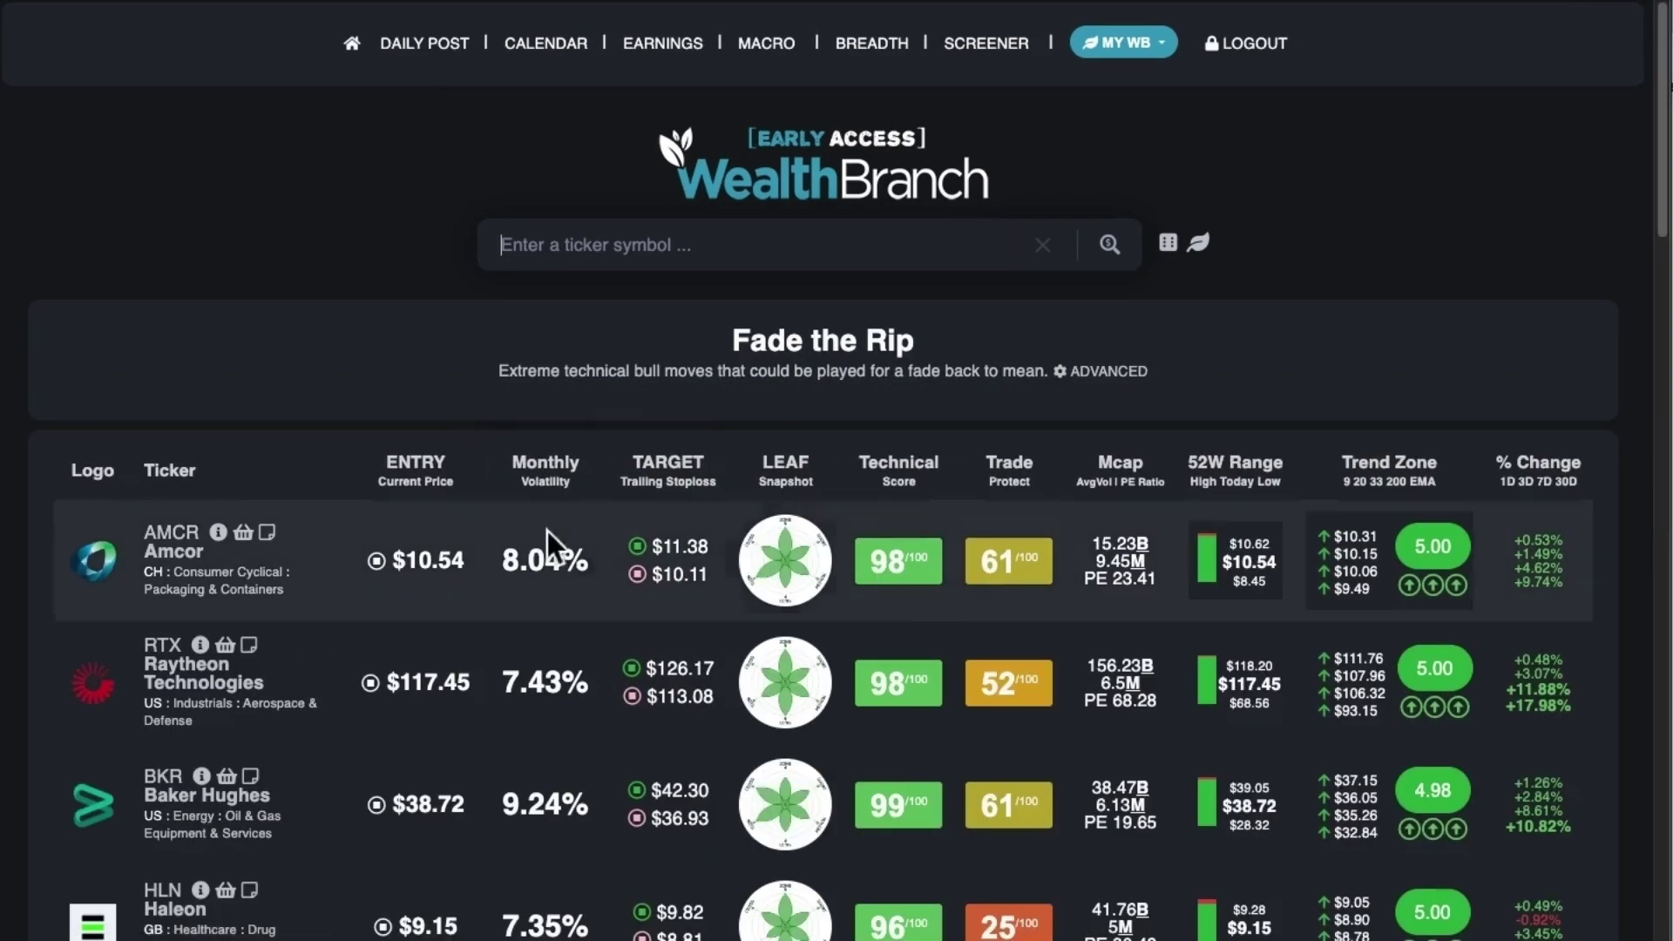
Preview price charts across Fade the Rip results, down through MMM, PM, NI, UNH and FOXA.
mouse_move(579, 577)
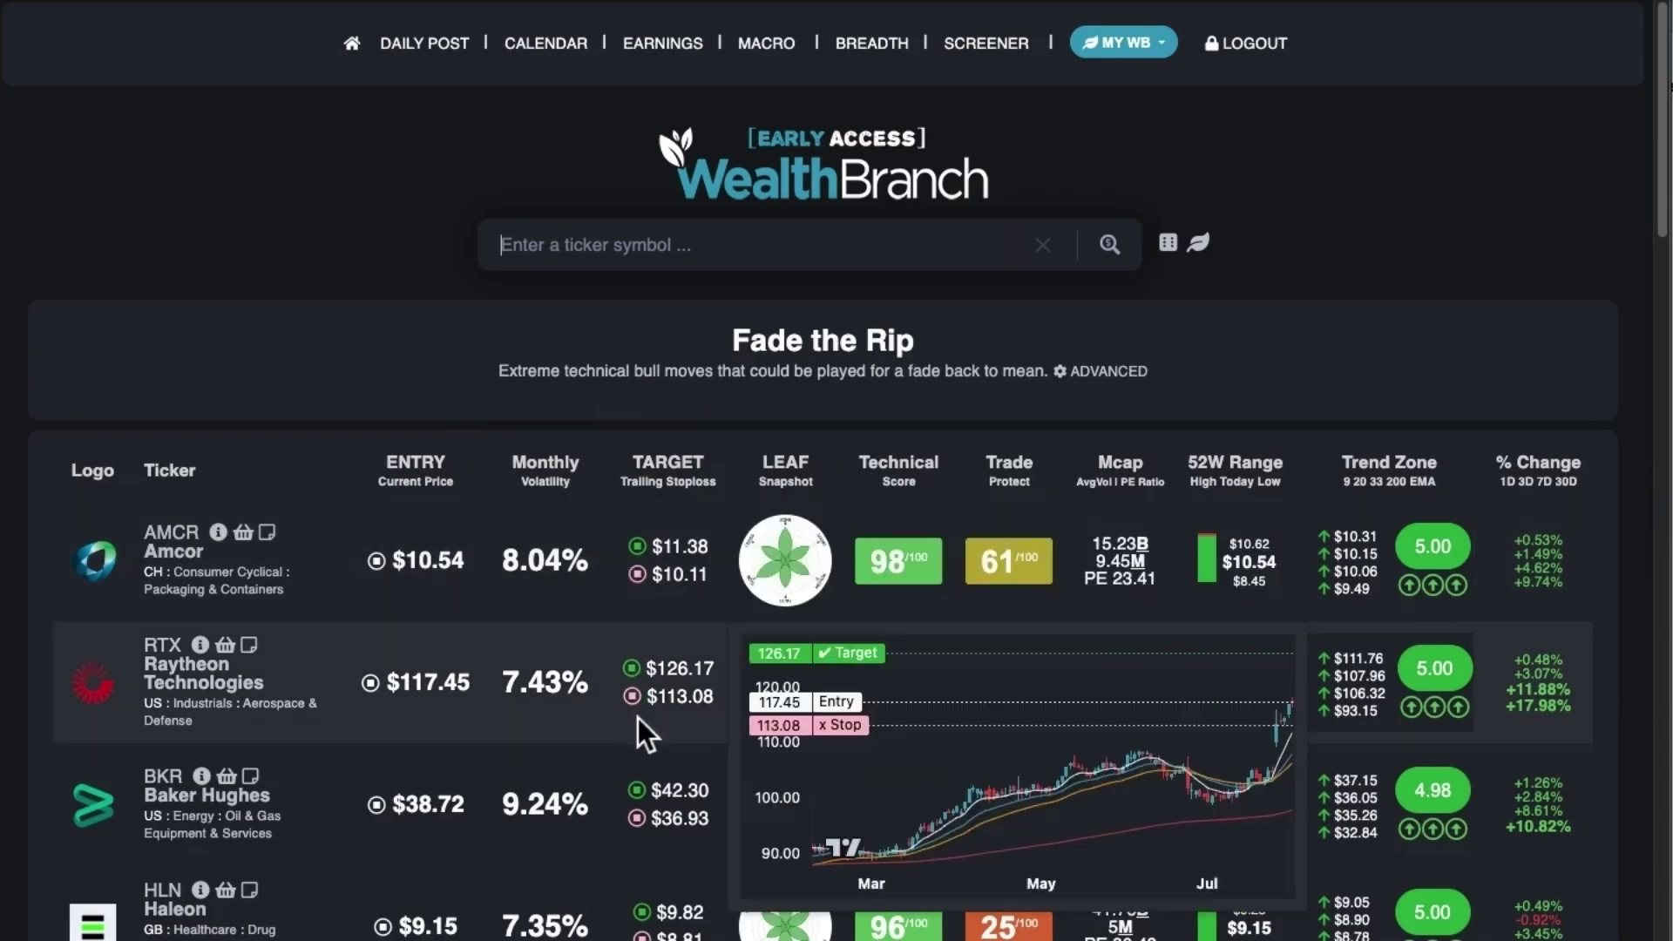
scroll(673, 650, down, 4)
mouse_move(683, 577)
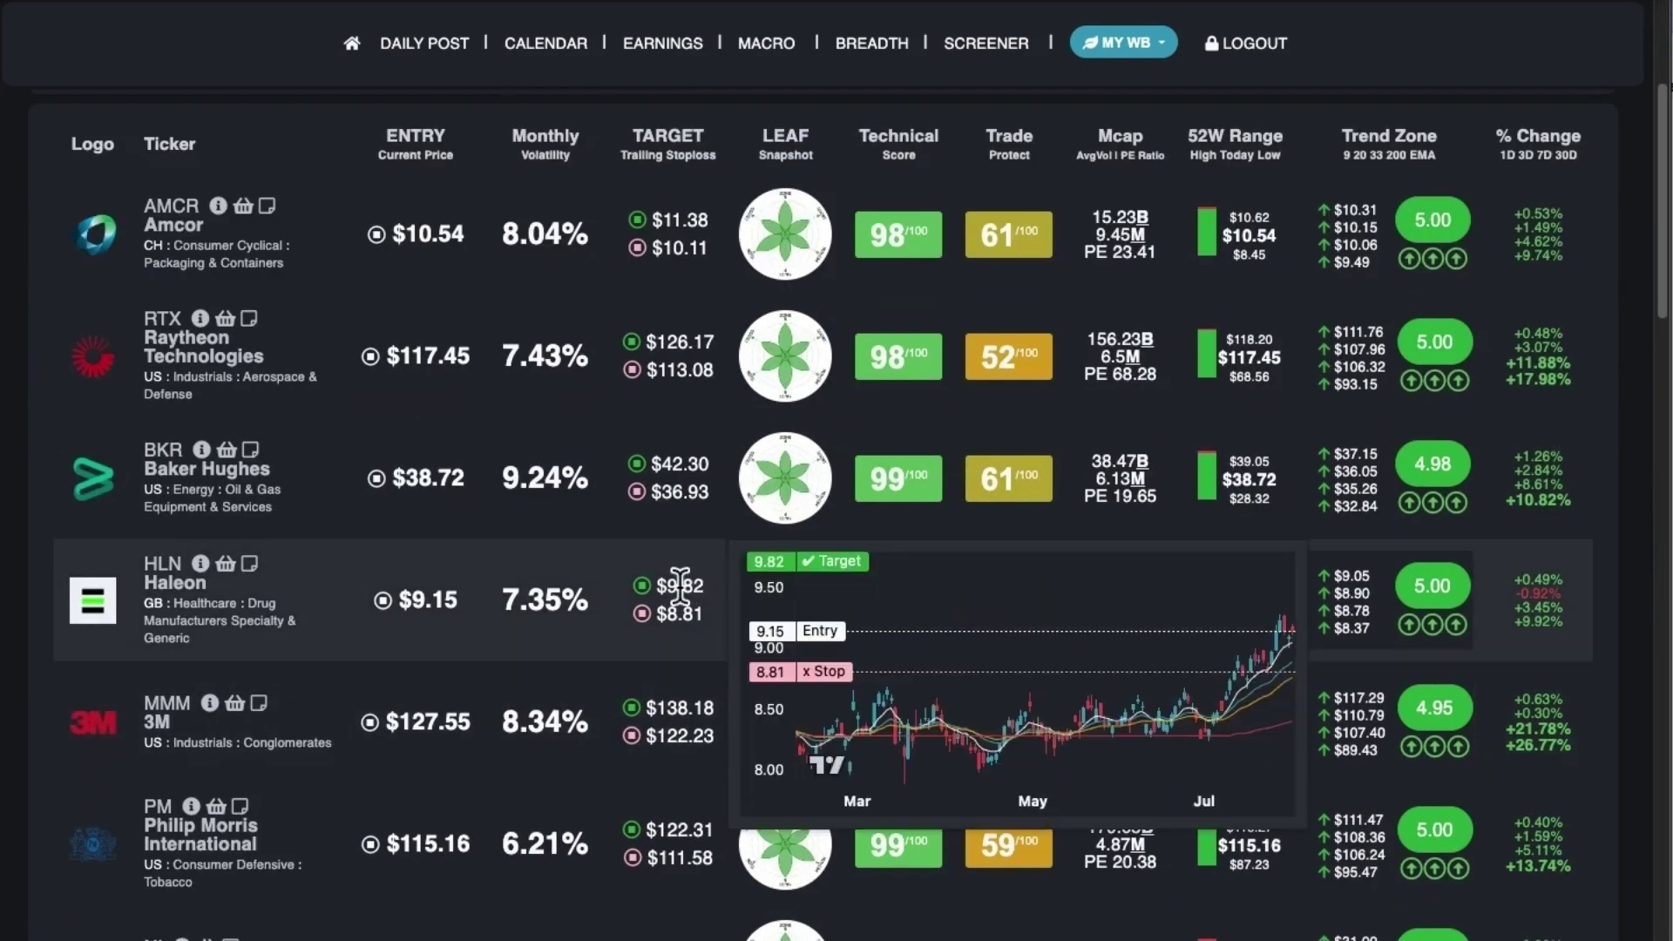
scroll(680, 586, down, 2)
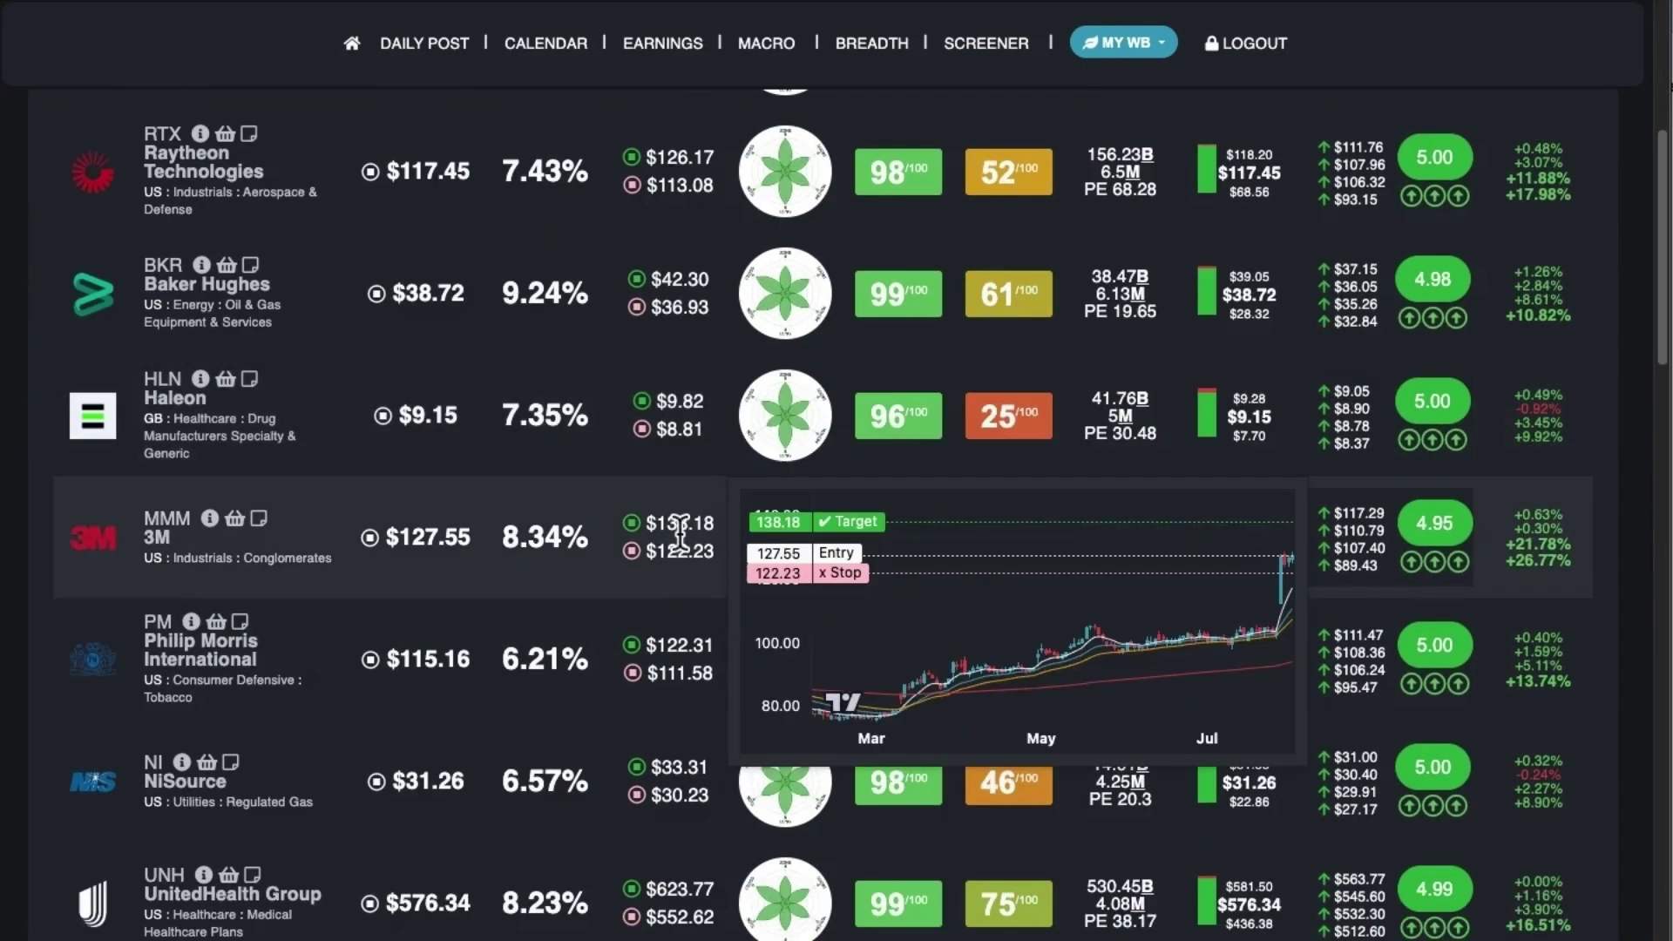
mouse_move(708, 660)
scroll(701, 676, down, 2)
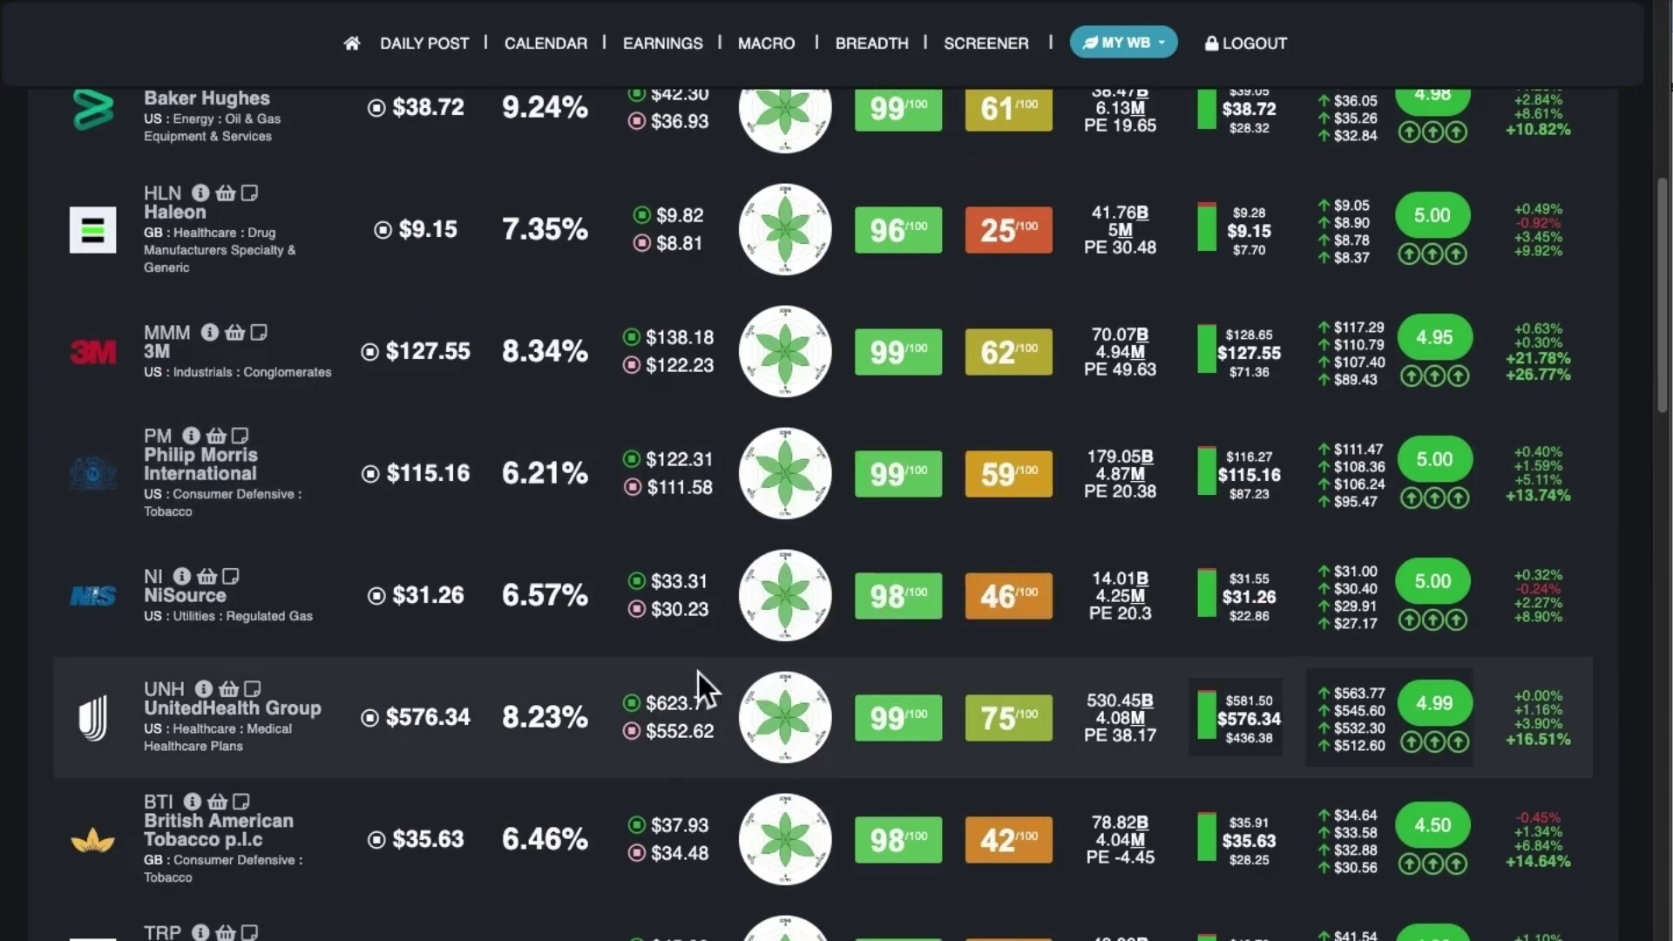
scroll(694, 728, down, 2)
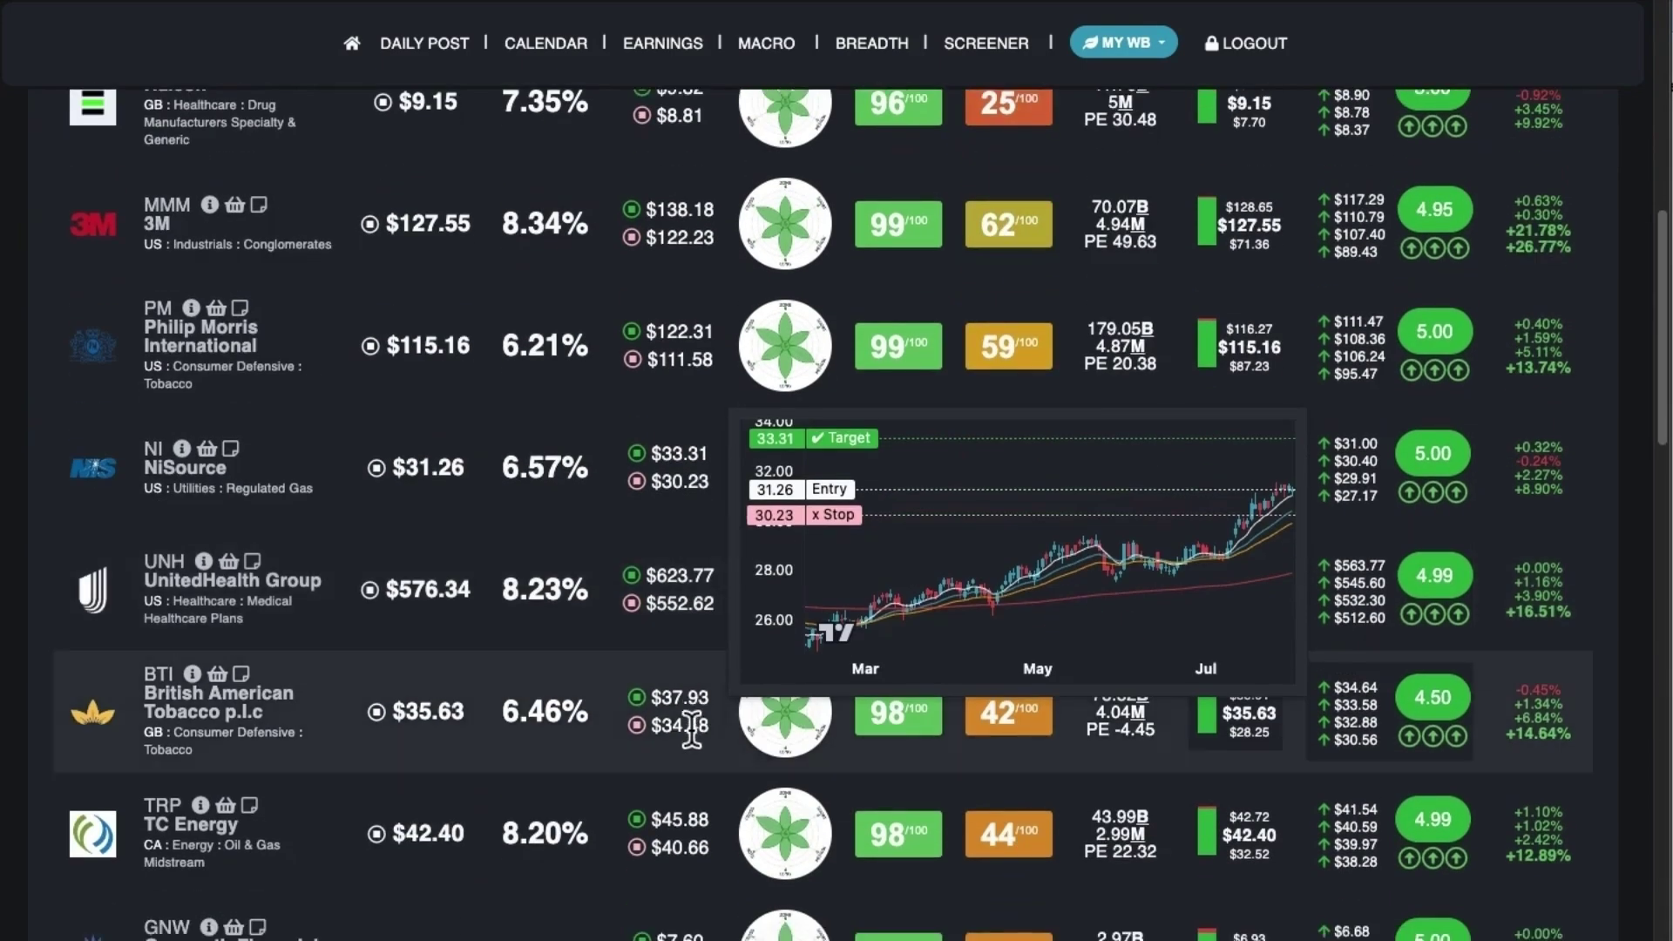
mouse_move(691, 726)
scroll(692, 726, down, 4)
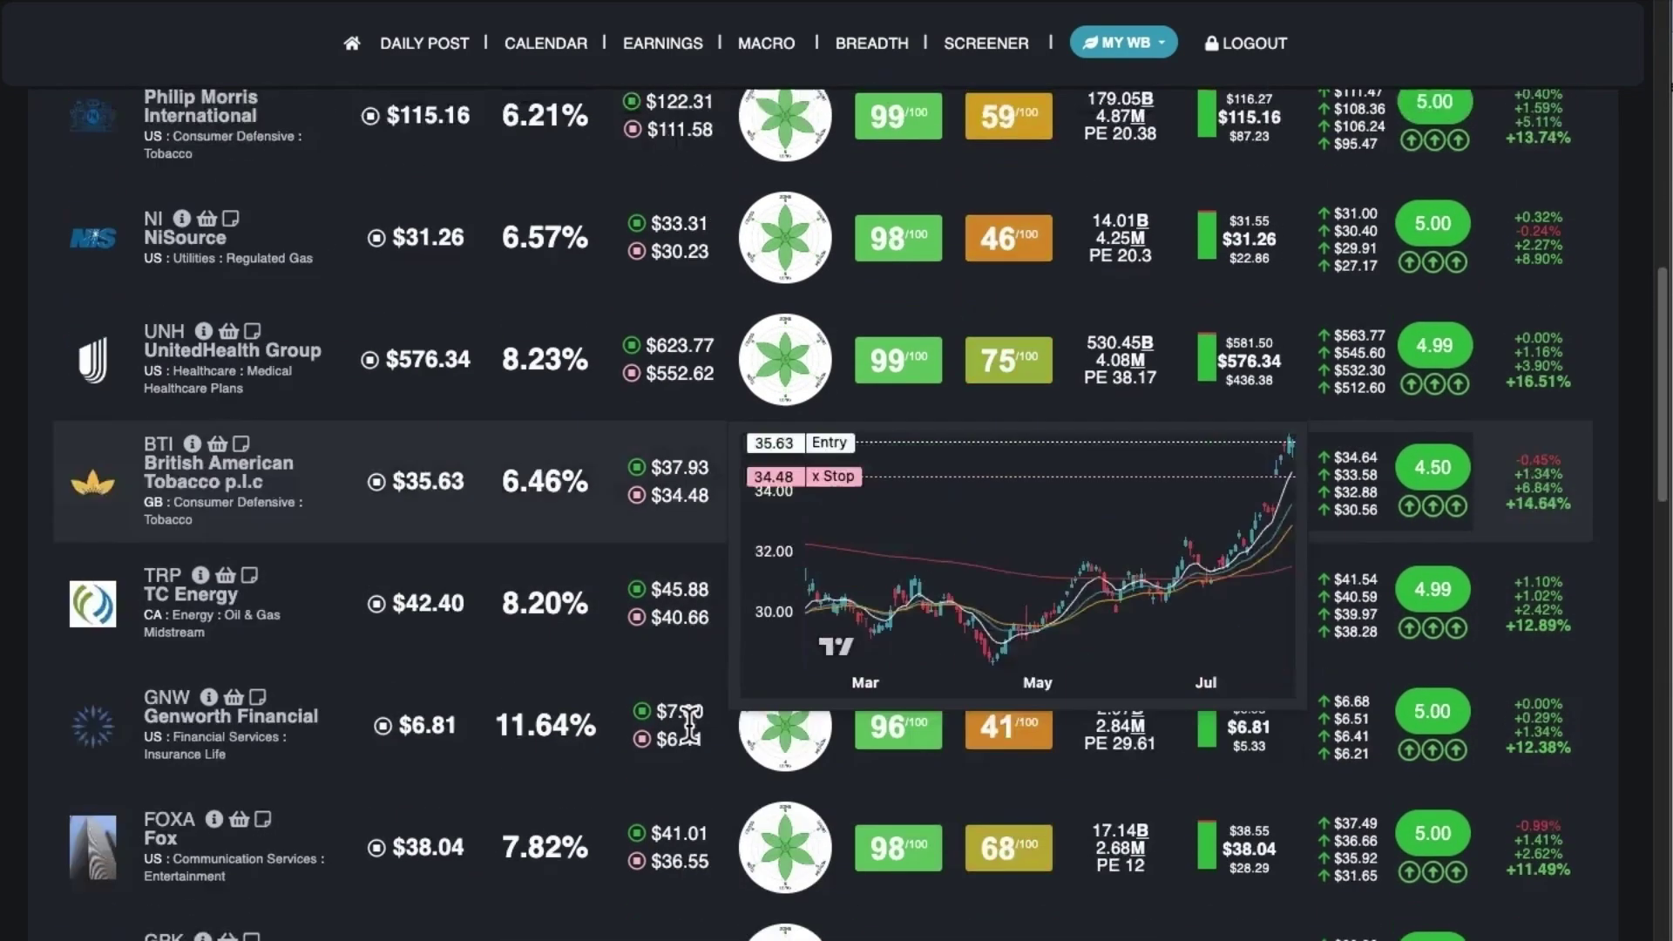
scroll(688, 609, up, 15)
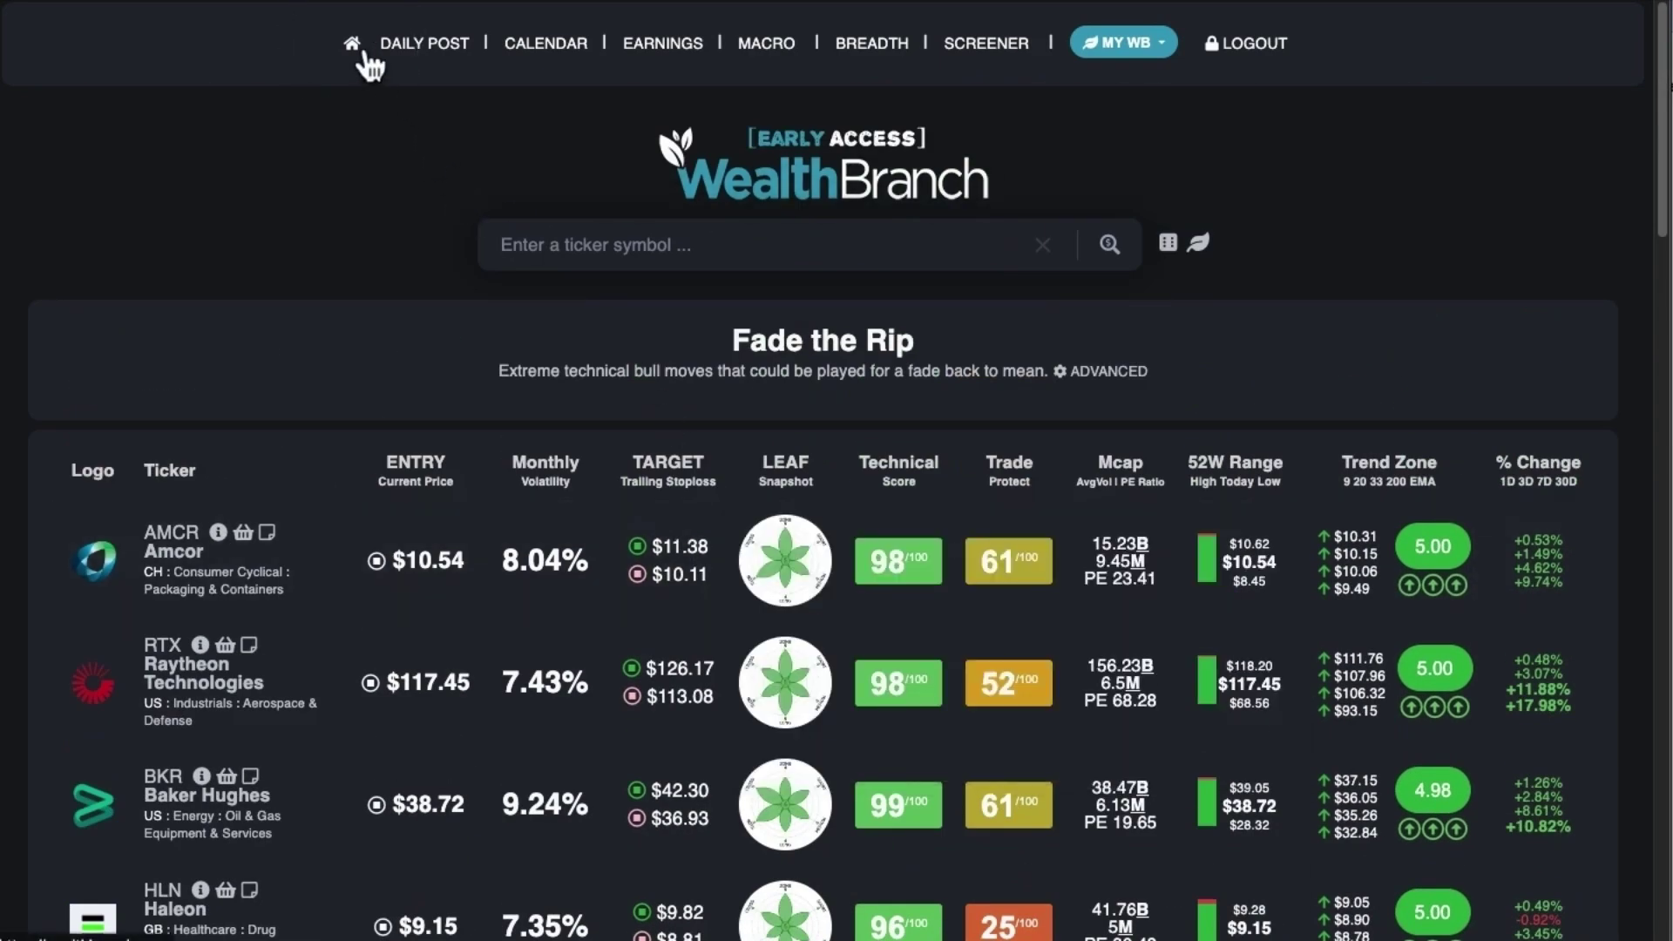
Run Buy The Dip from home and expand its advanced summary: 62 results sorted by fa_strong.
click(353, 44)
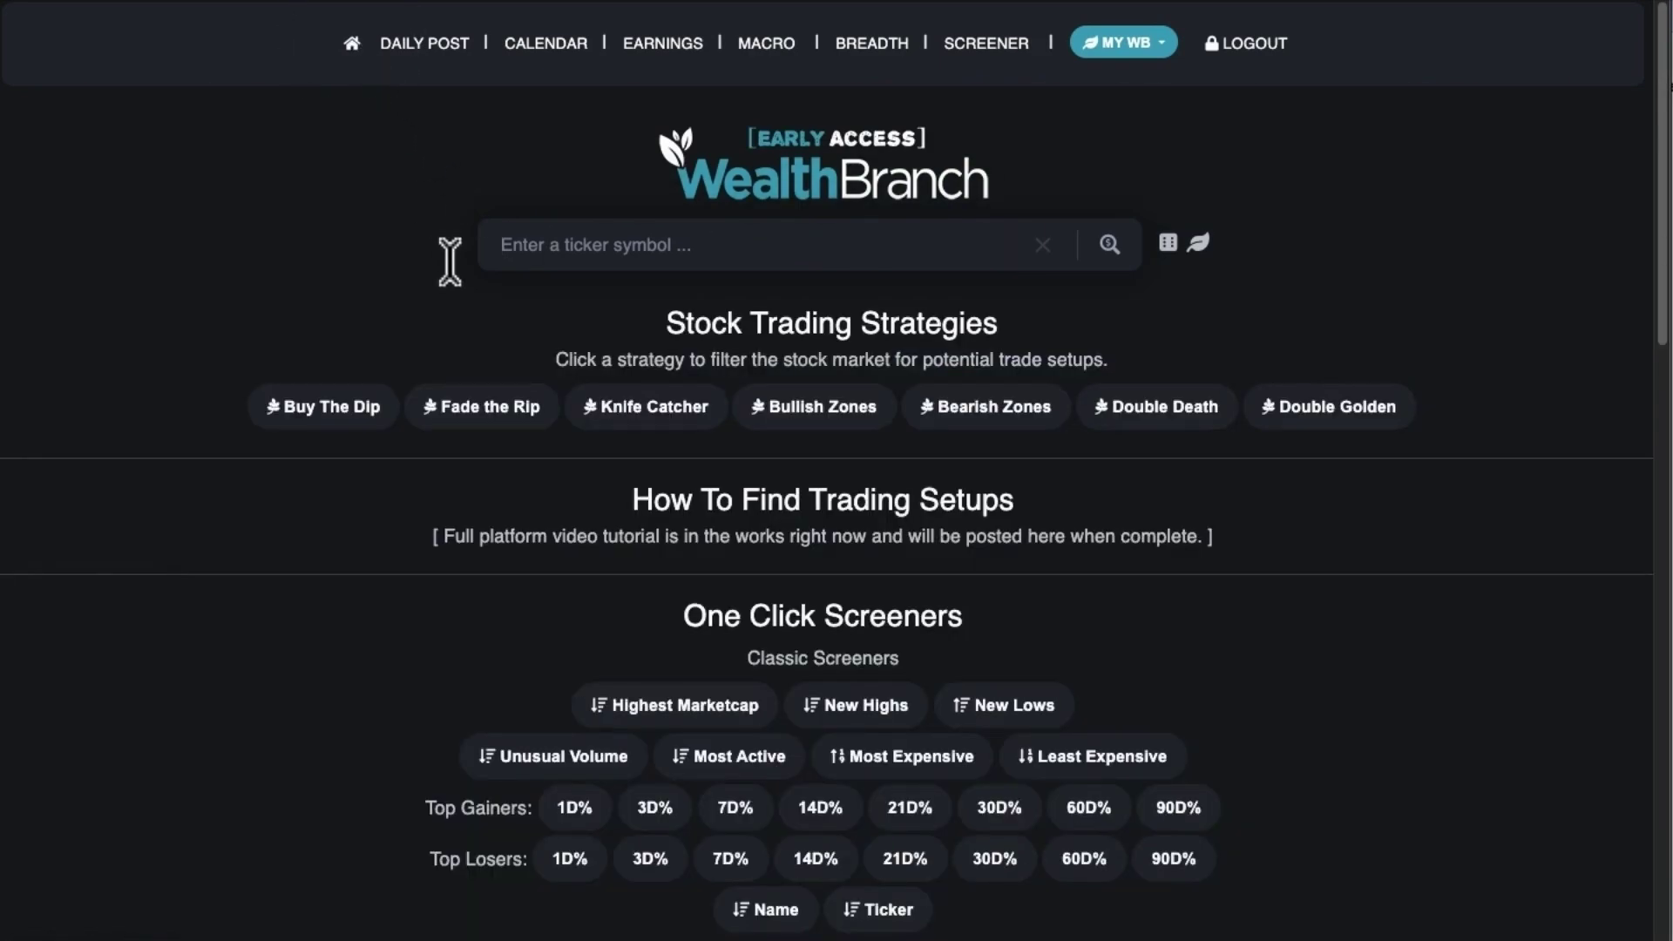
click(357, 410)
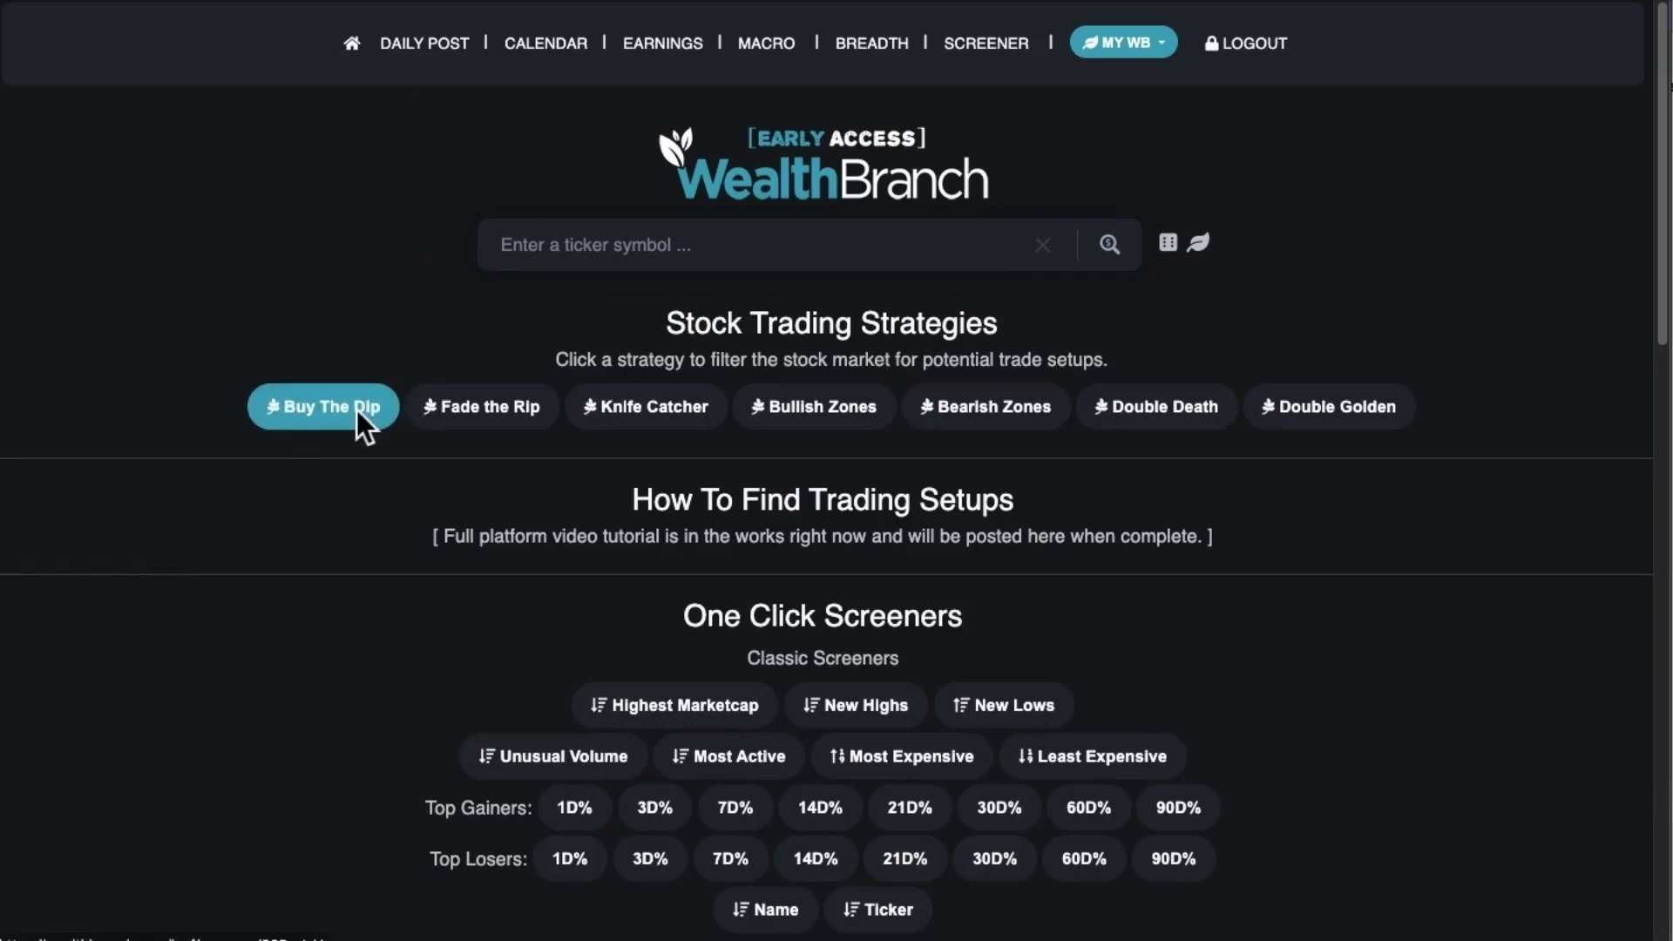
click(512, 277)
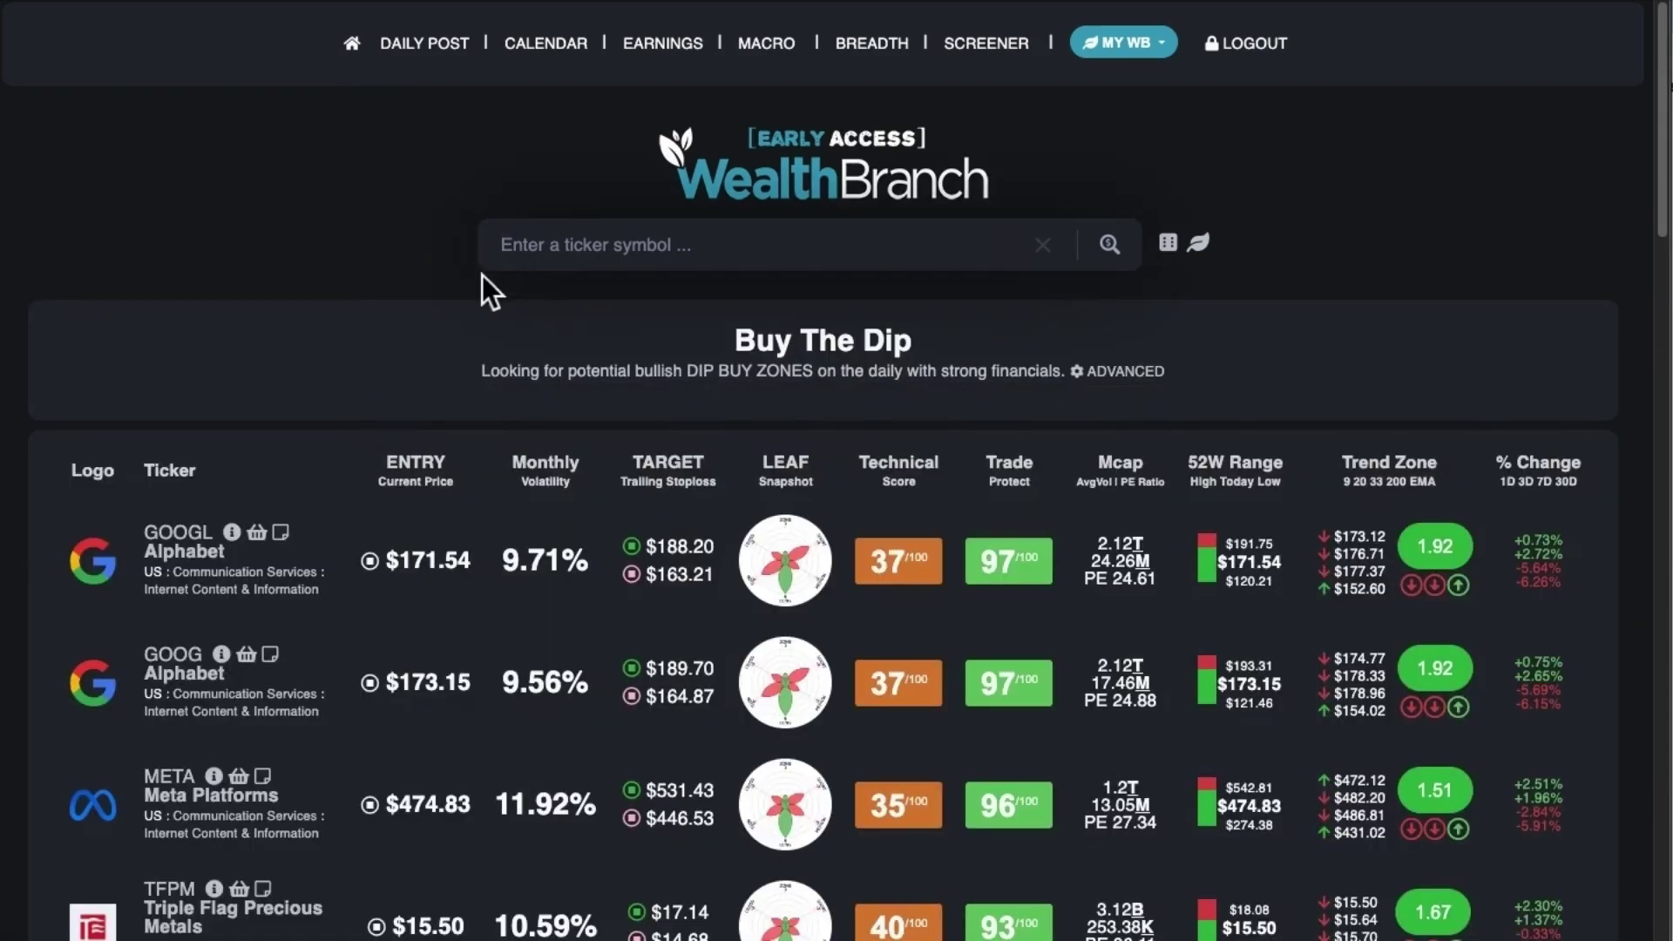
click(1147, 385)
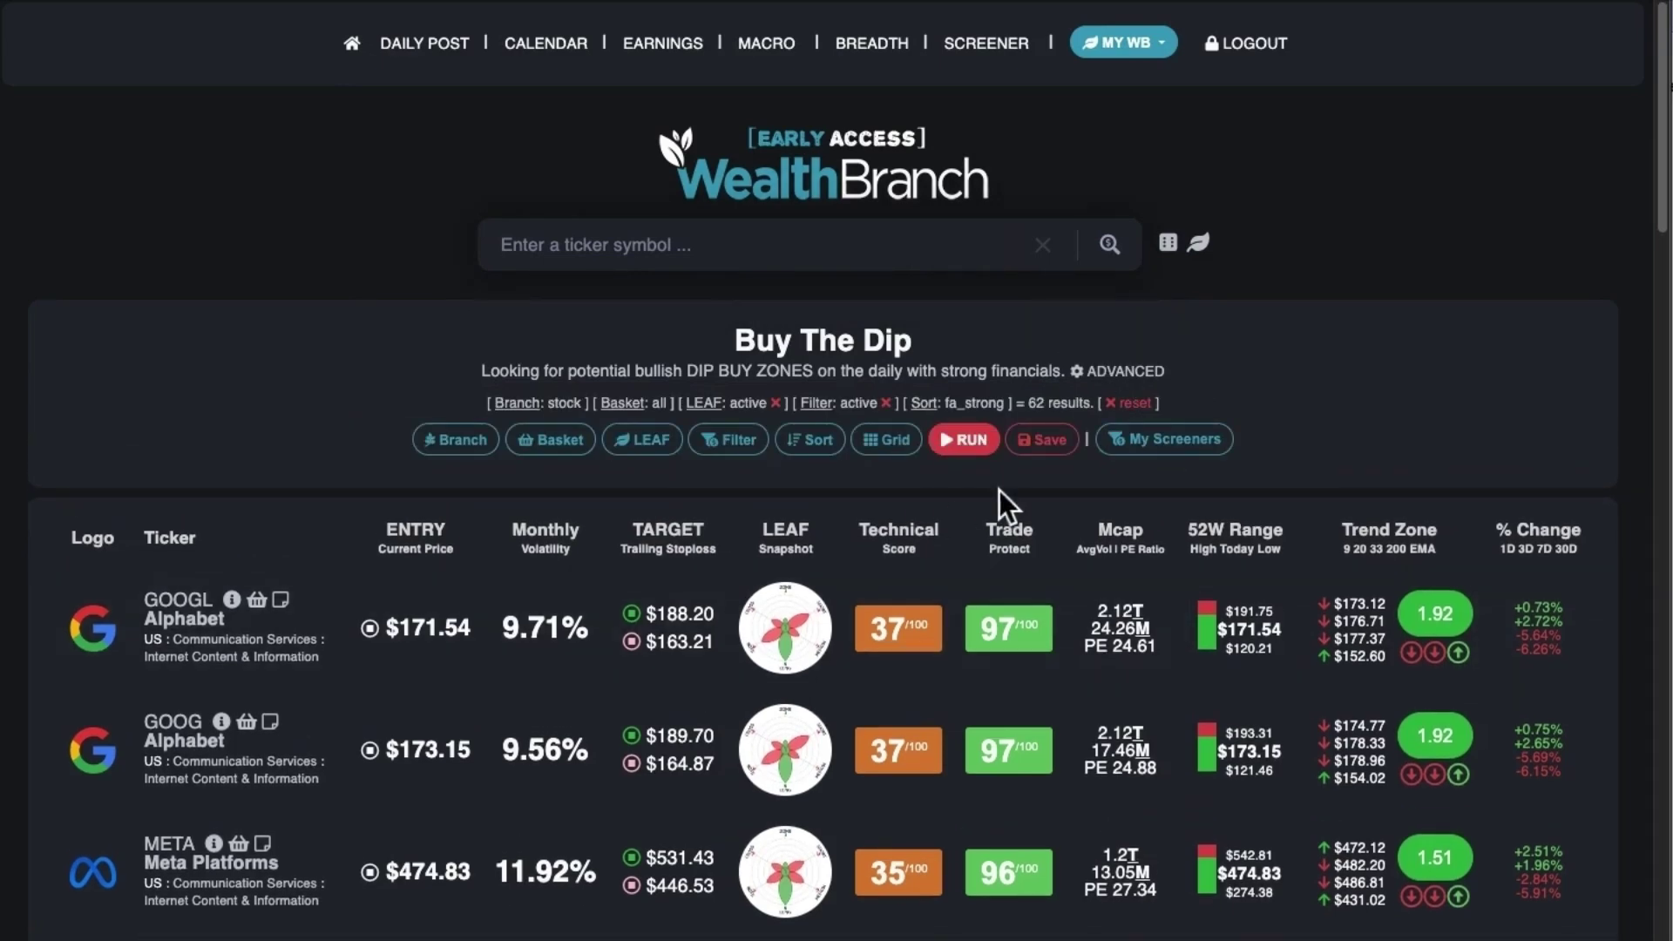
click(1003, 51)
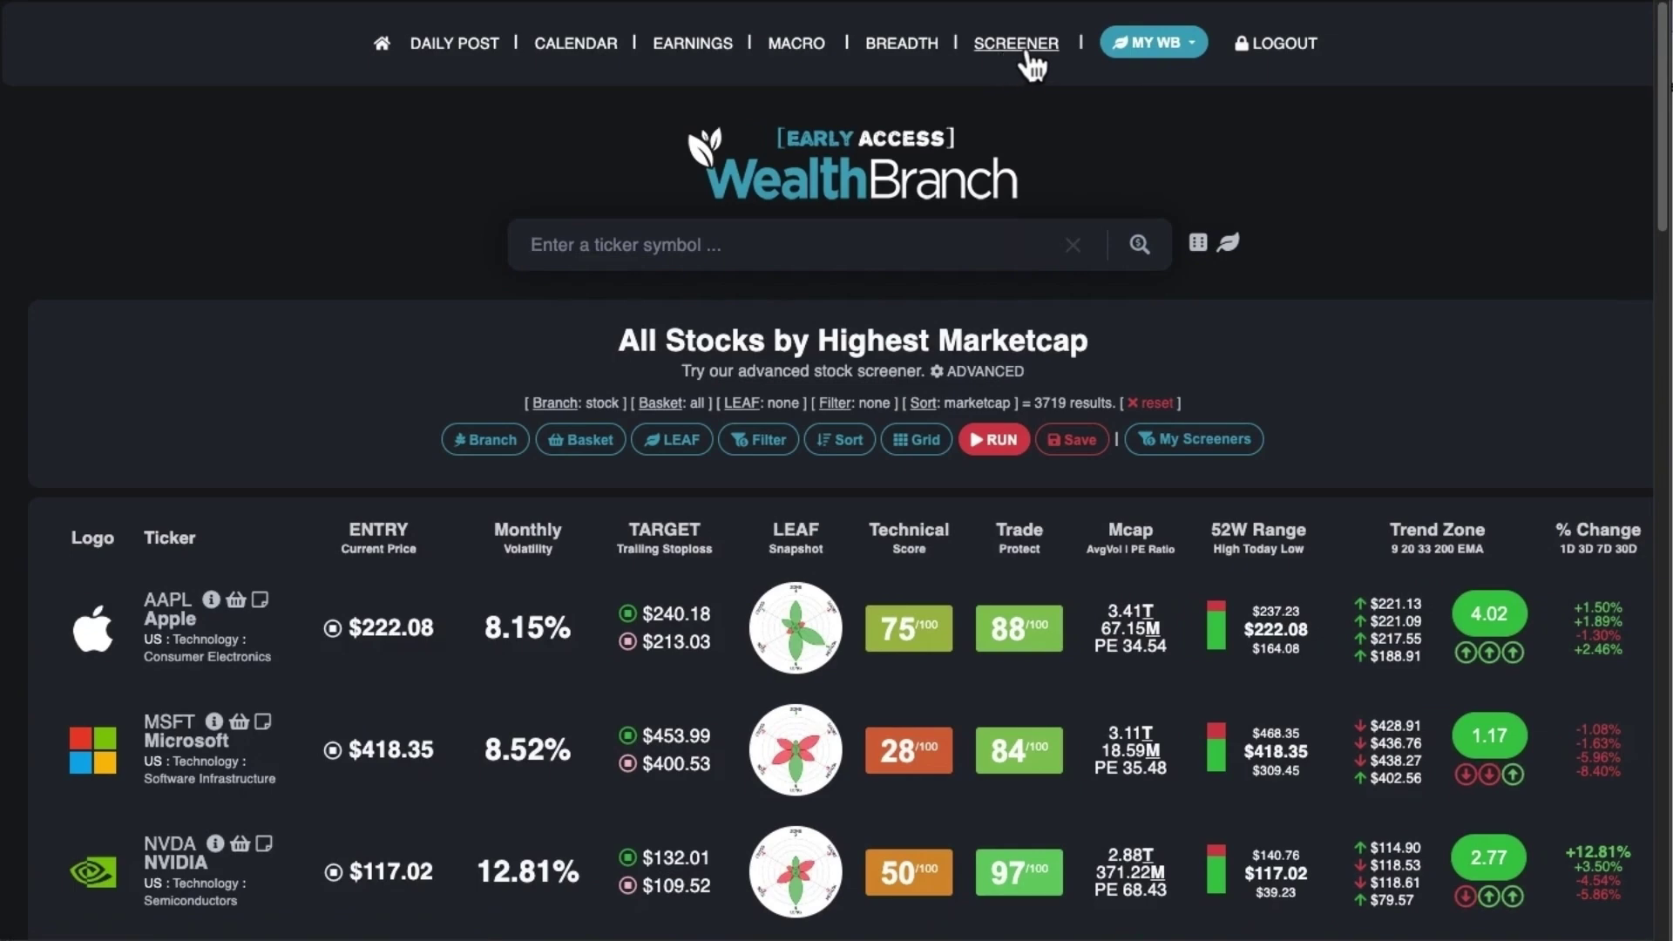
Scroll the All Stocks by Highest Marketcap list, then return home and rerun Buy The Dip.
scroll(439, 688, down, 12)
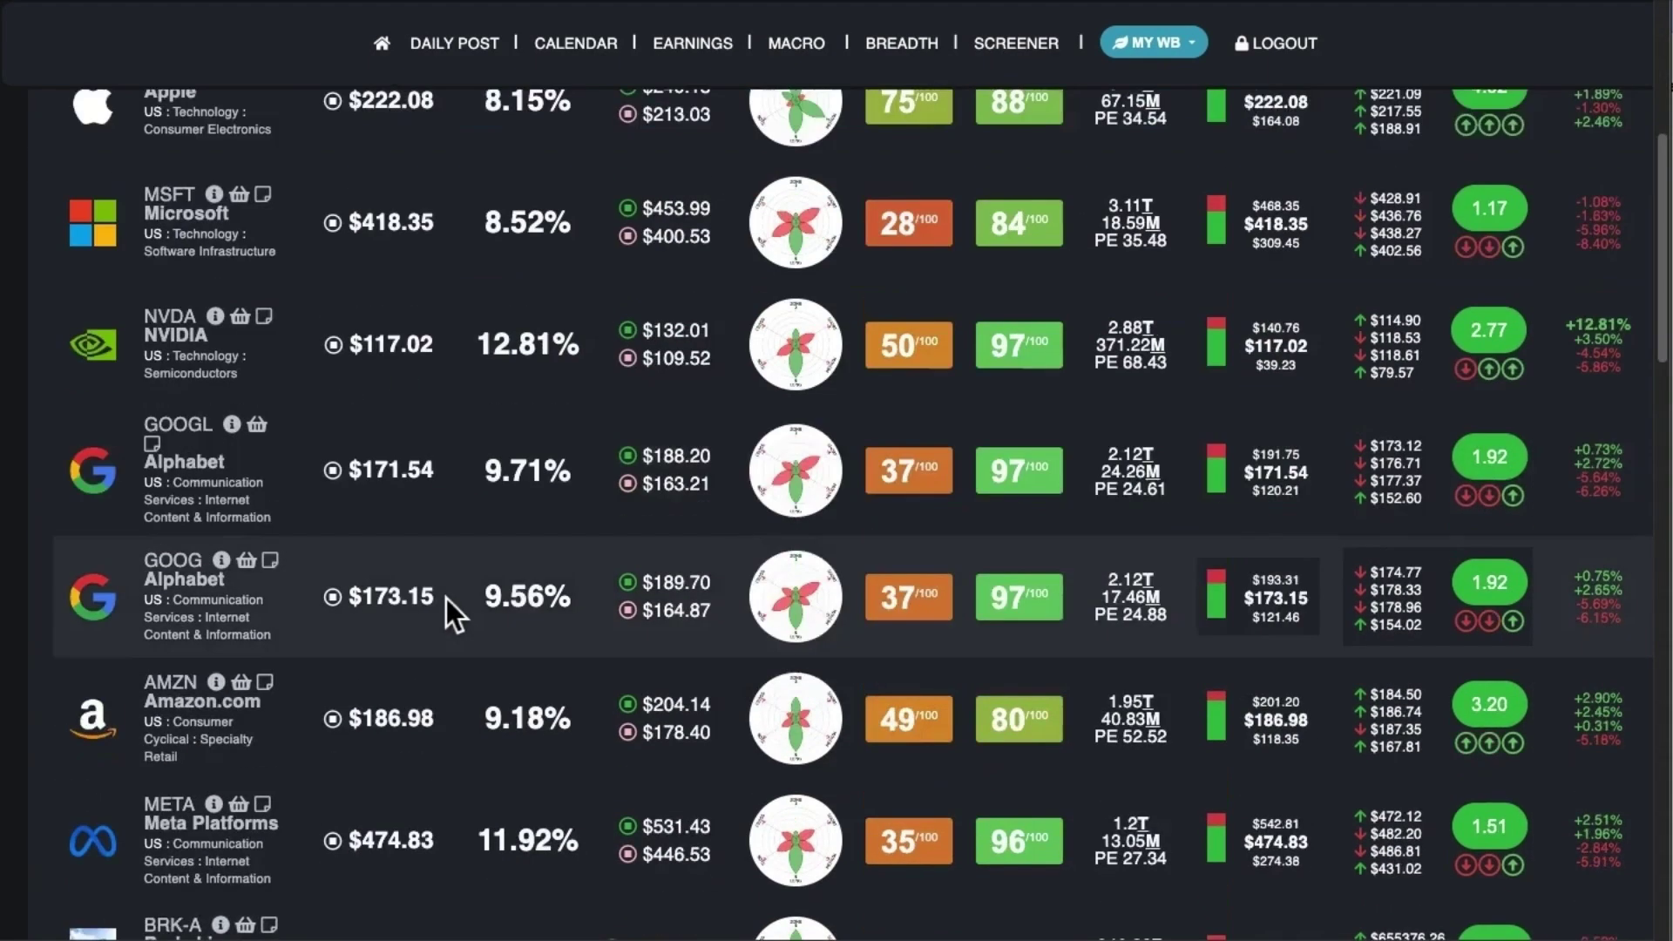
scroll(481, 694, up, 12)
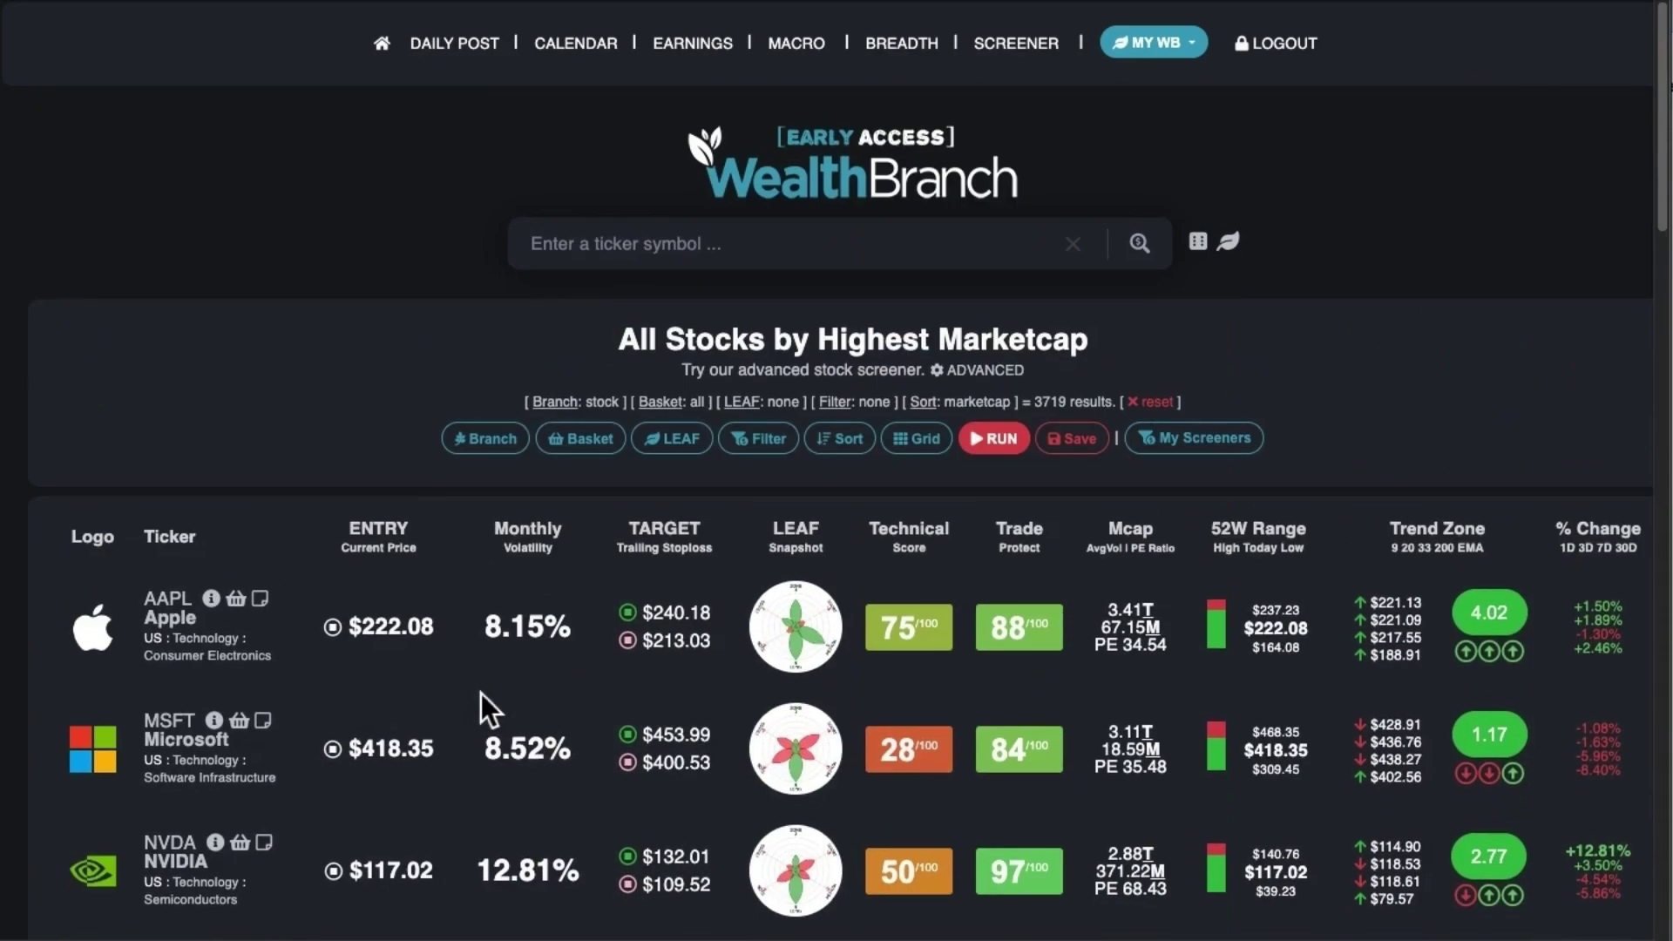
click(389, 49)
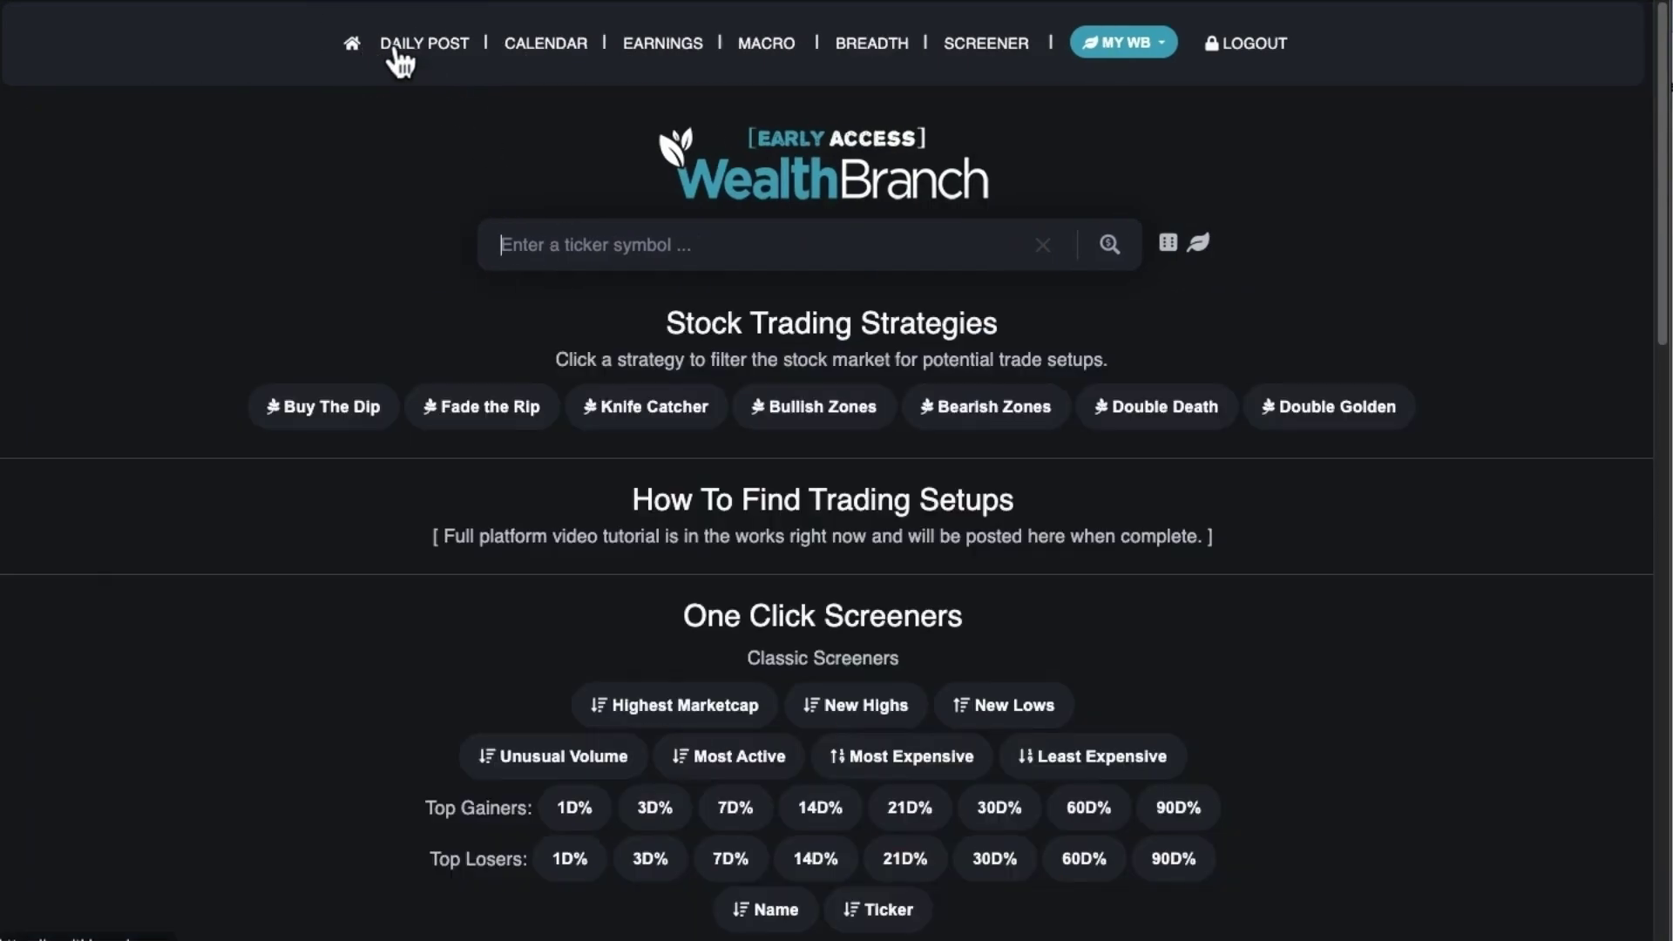
click(334, 420)
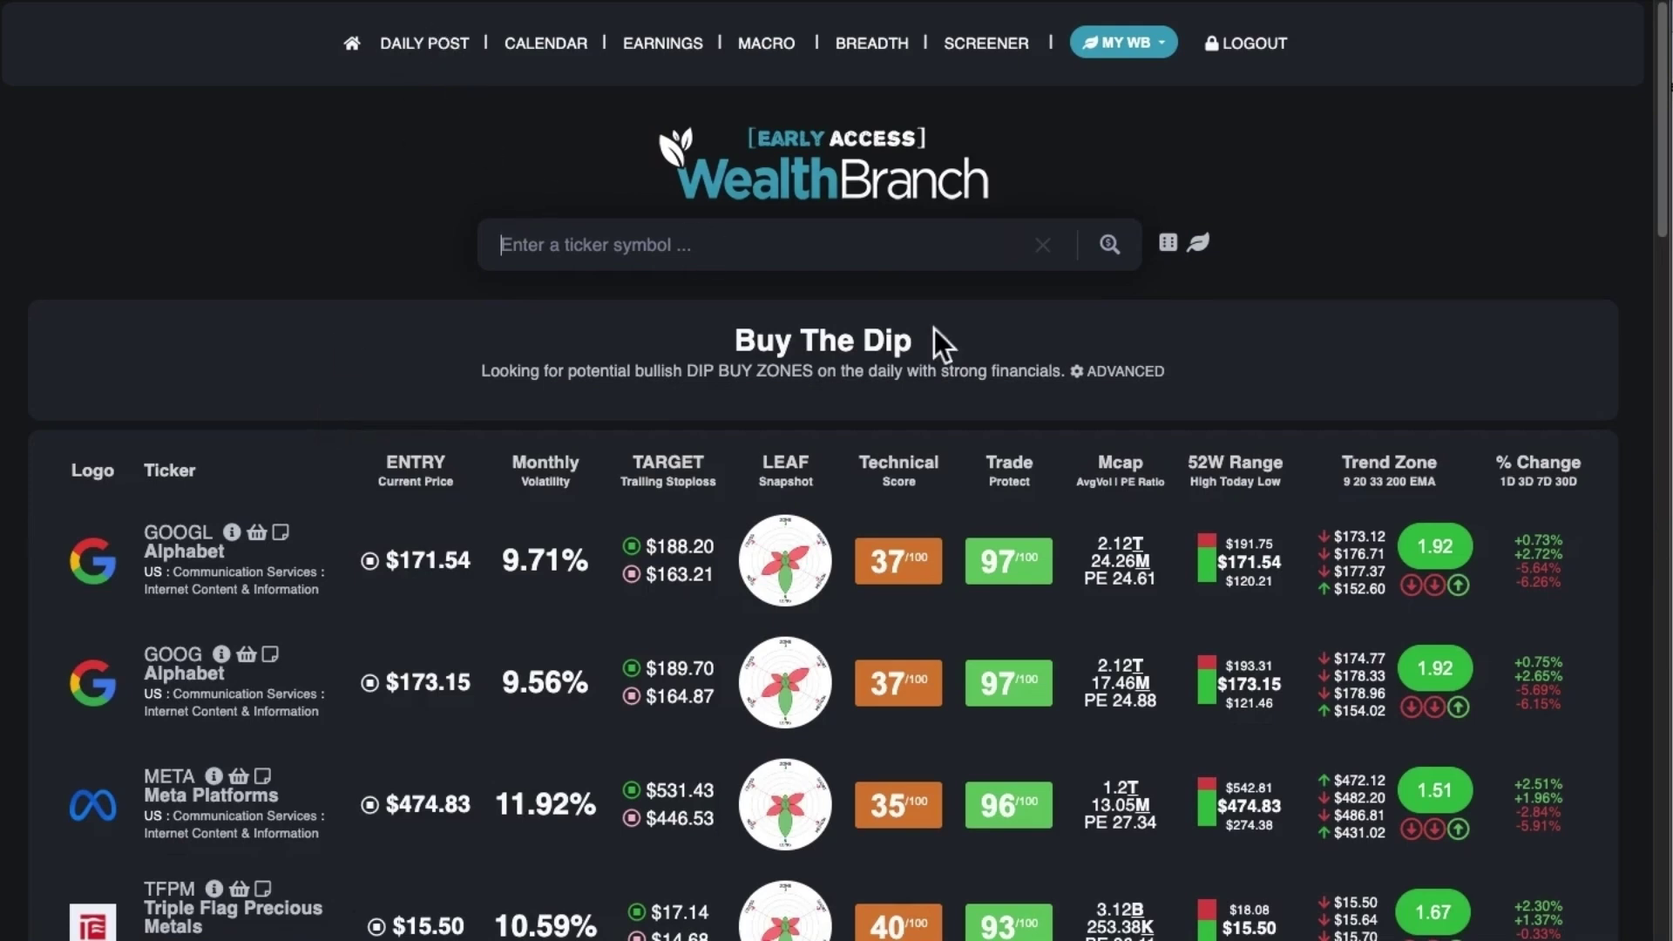
Expand Buy The Dip's advanced options, check the Filter choices, and bring up the Grid display choices.
click(1124, 371)
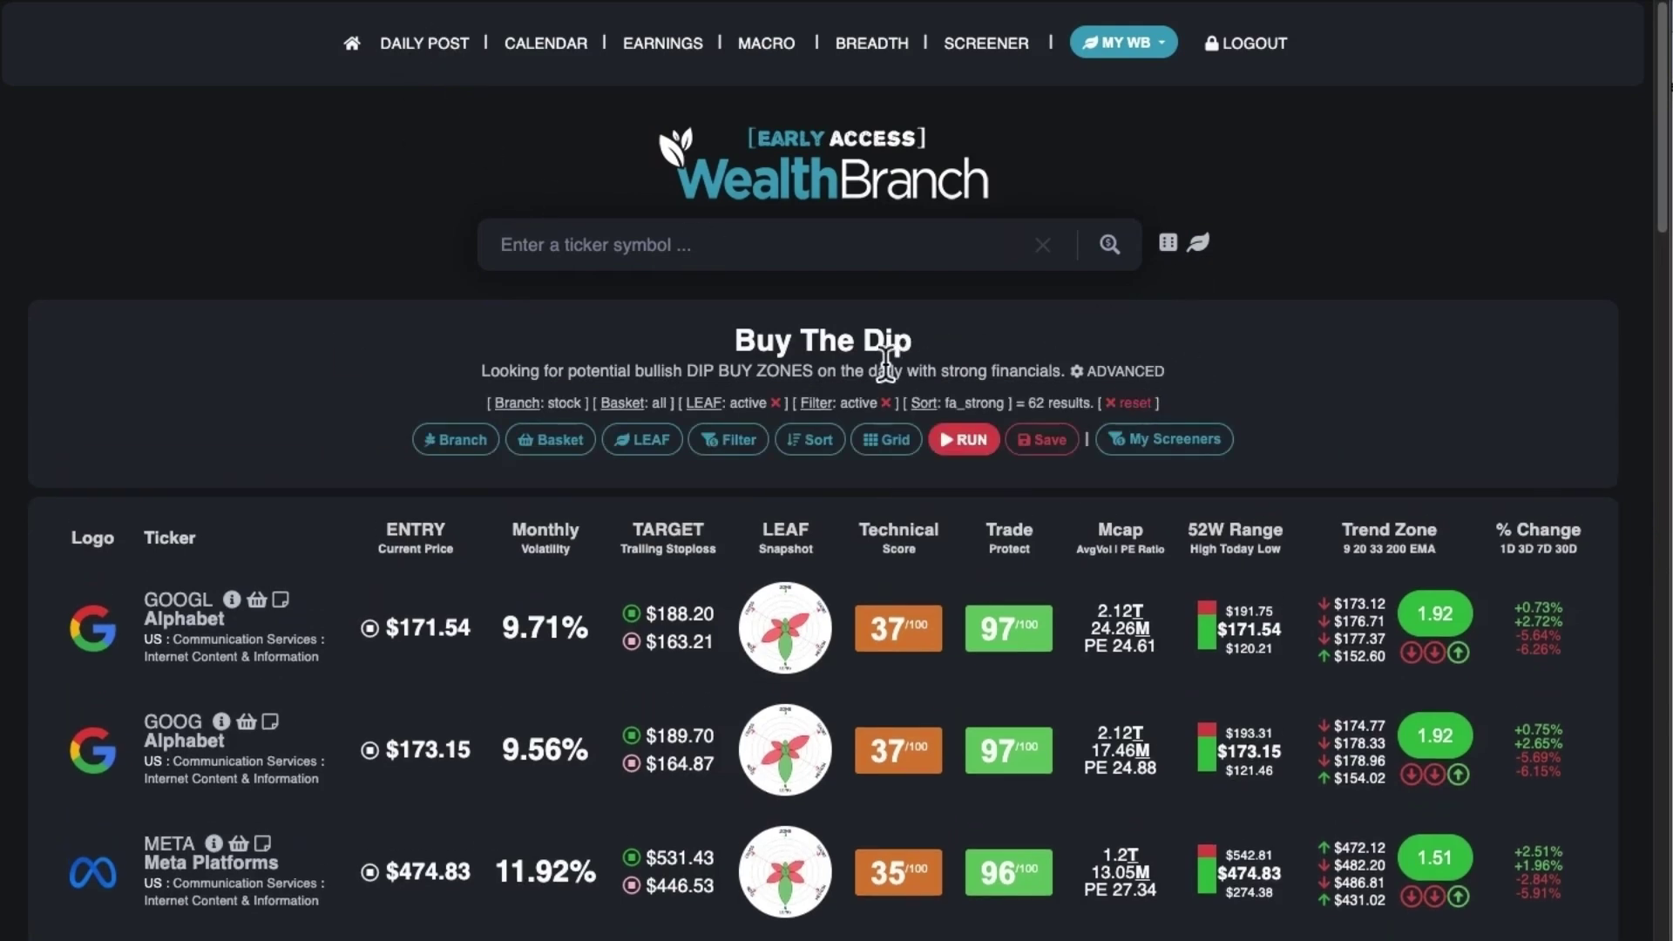
click(732, 441)
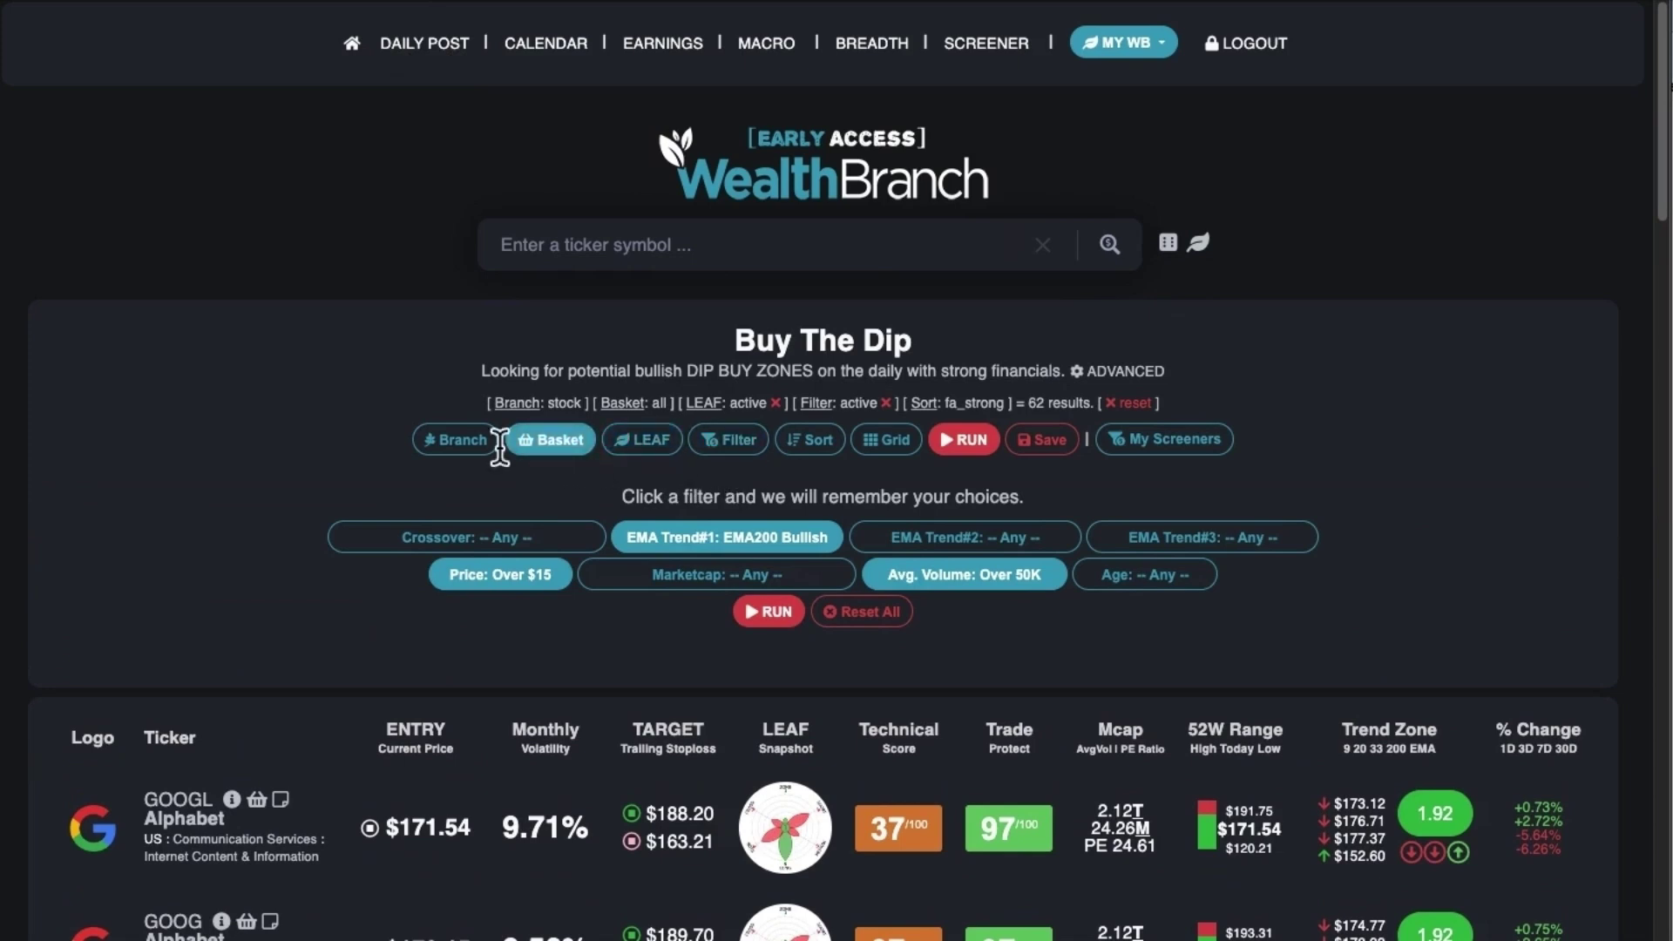
click(1133, 377)
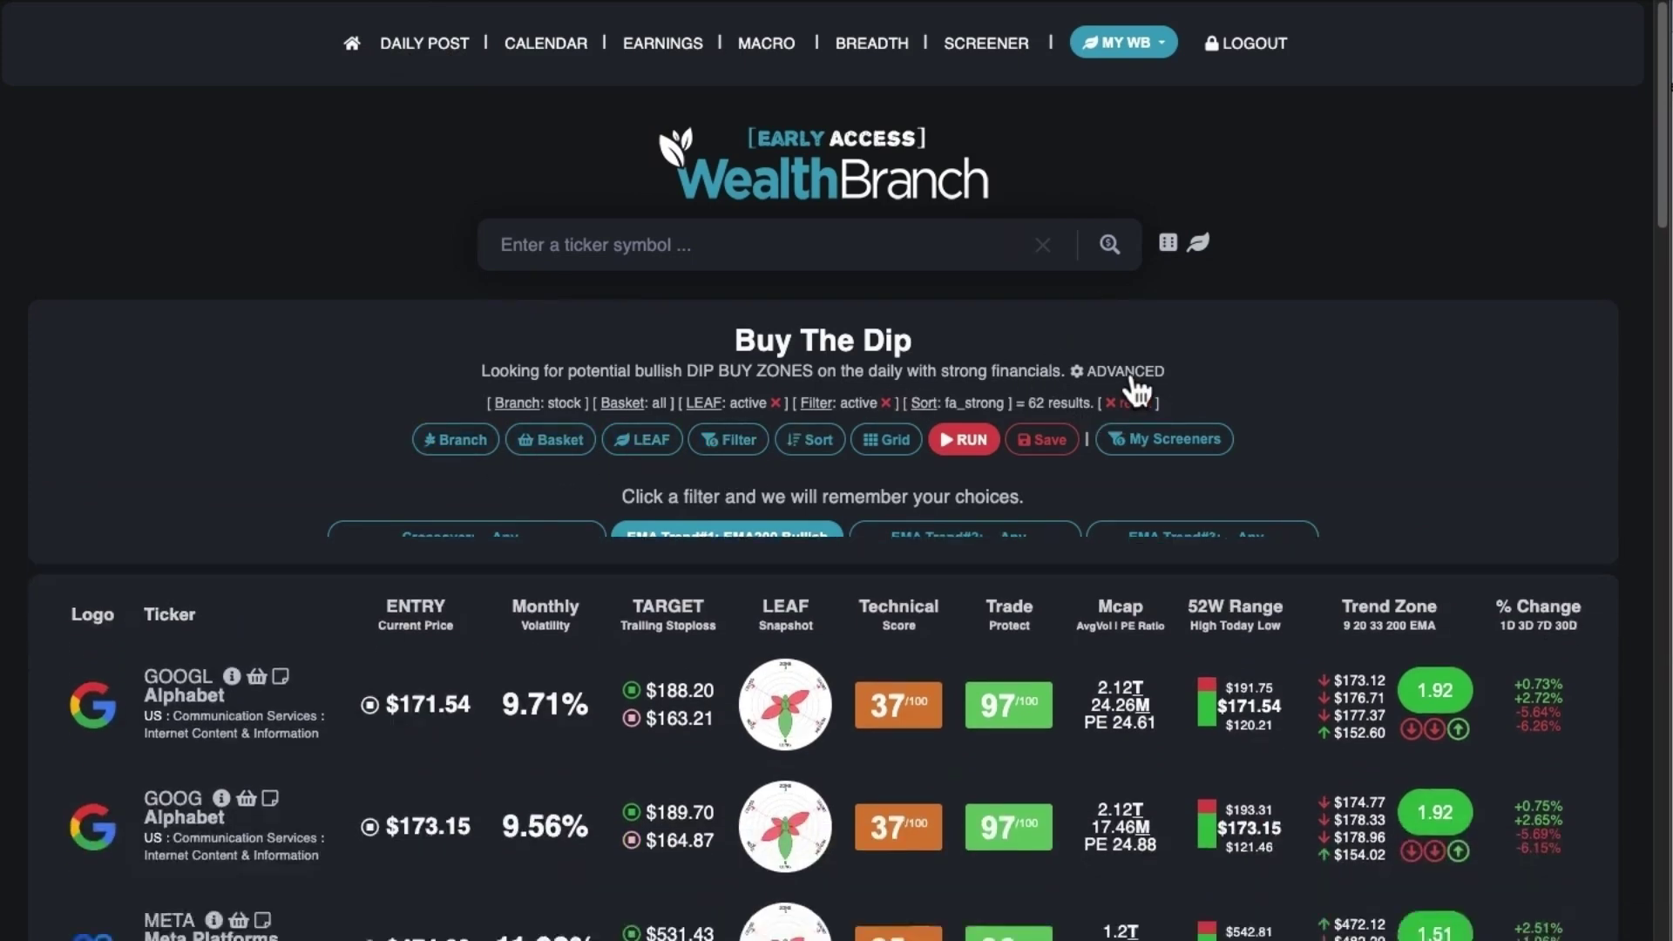
click(1132, 377)
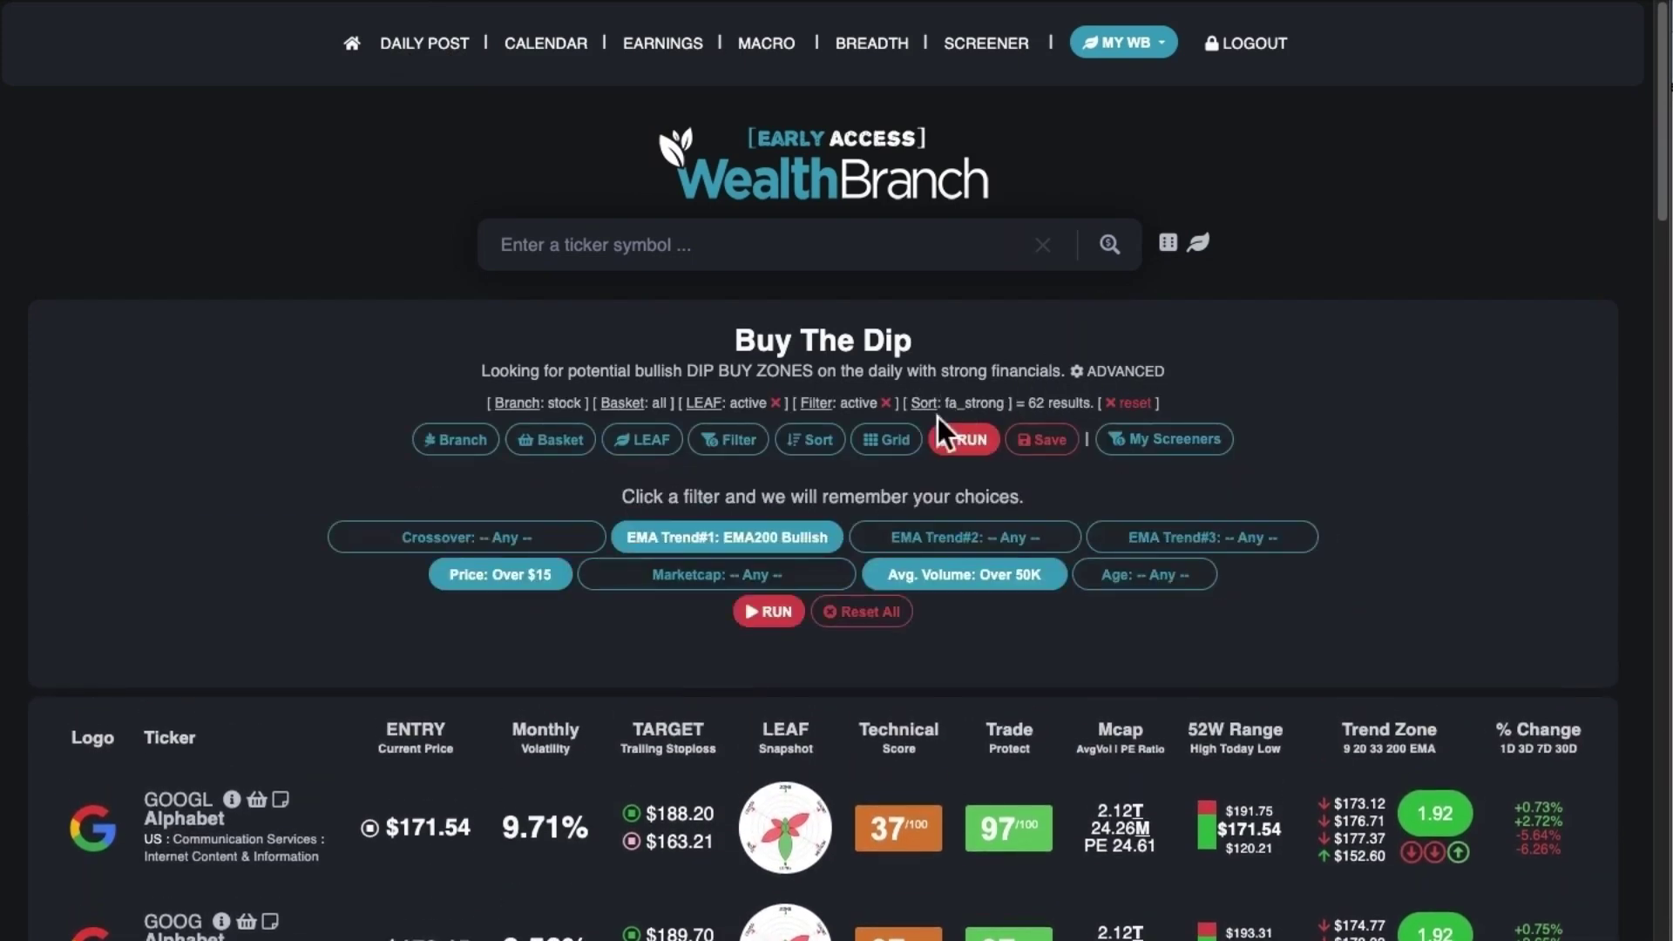
click(889, 440)
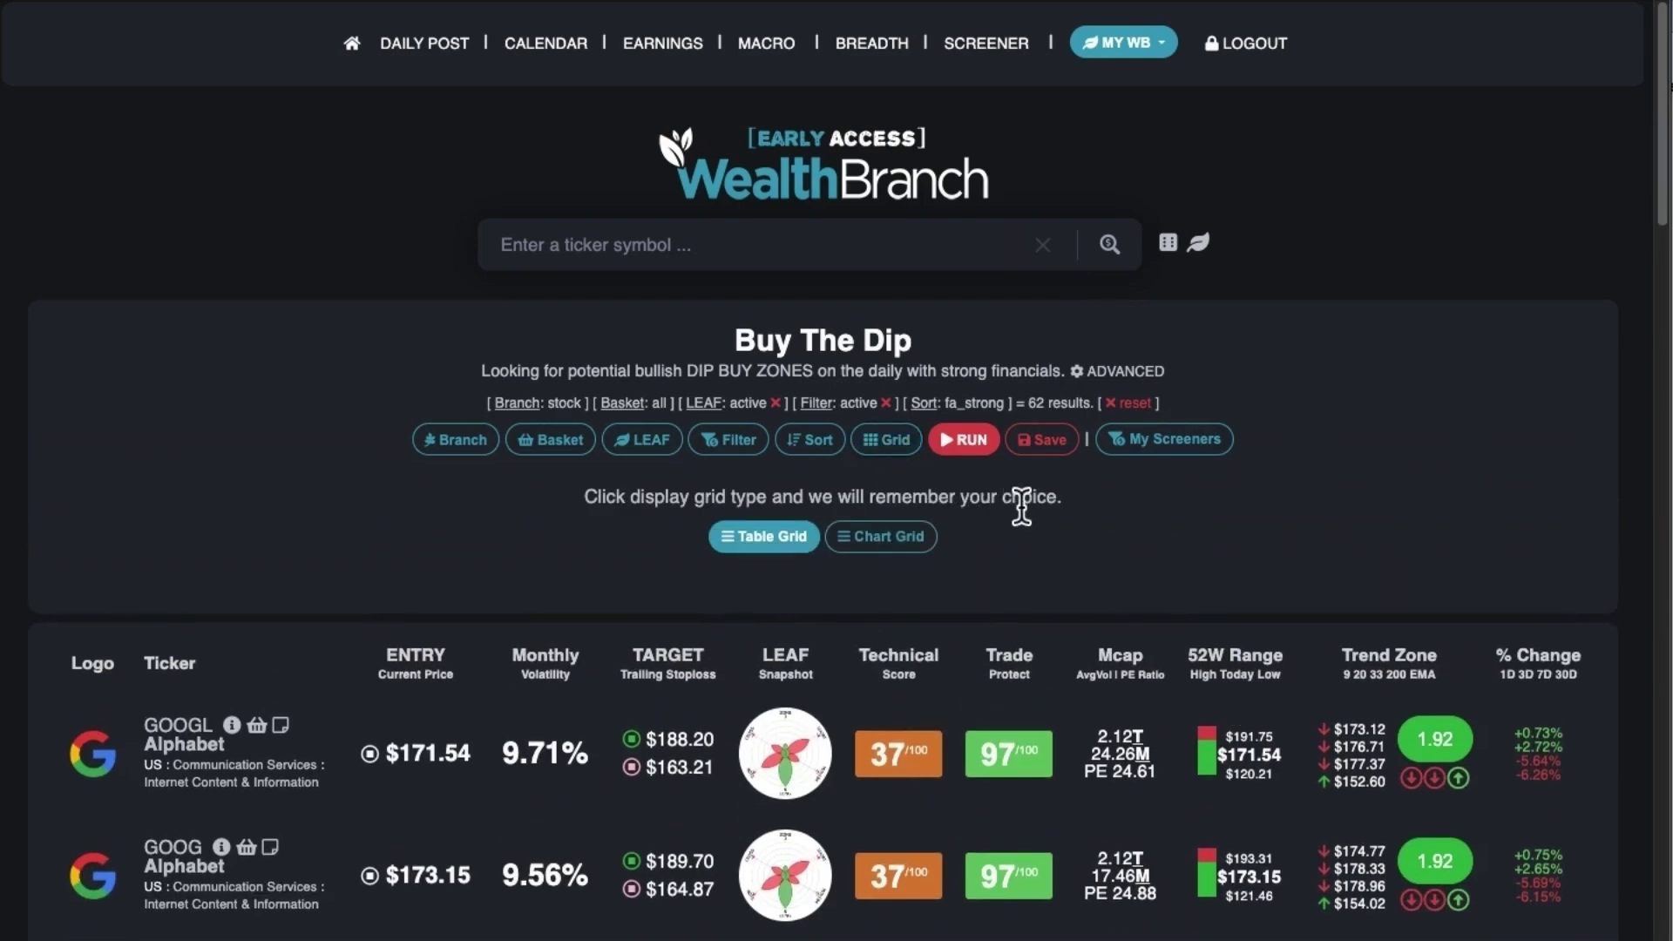
scroll(1022, 510, down, 1)
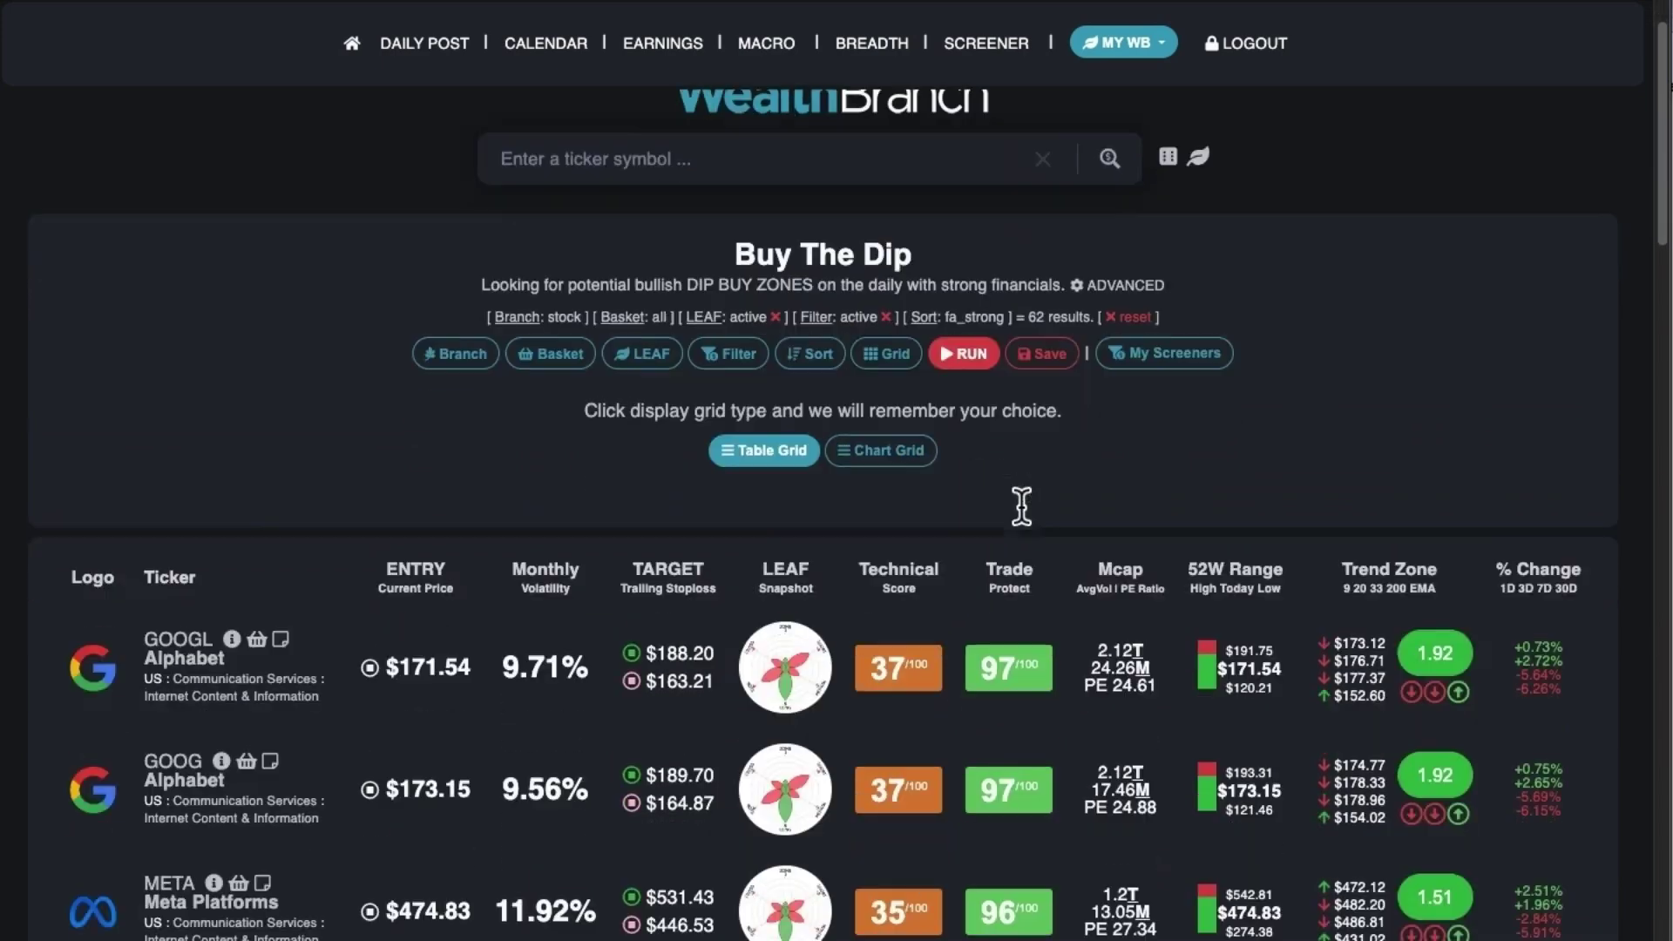
Show the Buy The Dip results as chart cards and scroll through them.
click(897, 466)
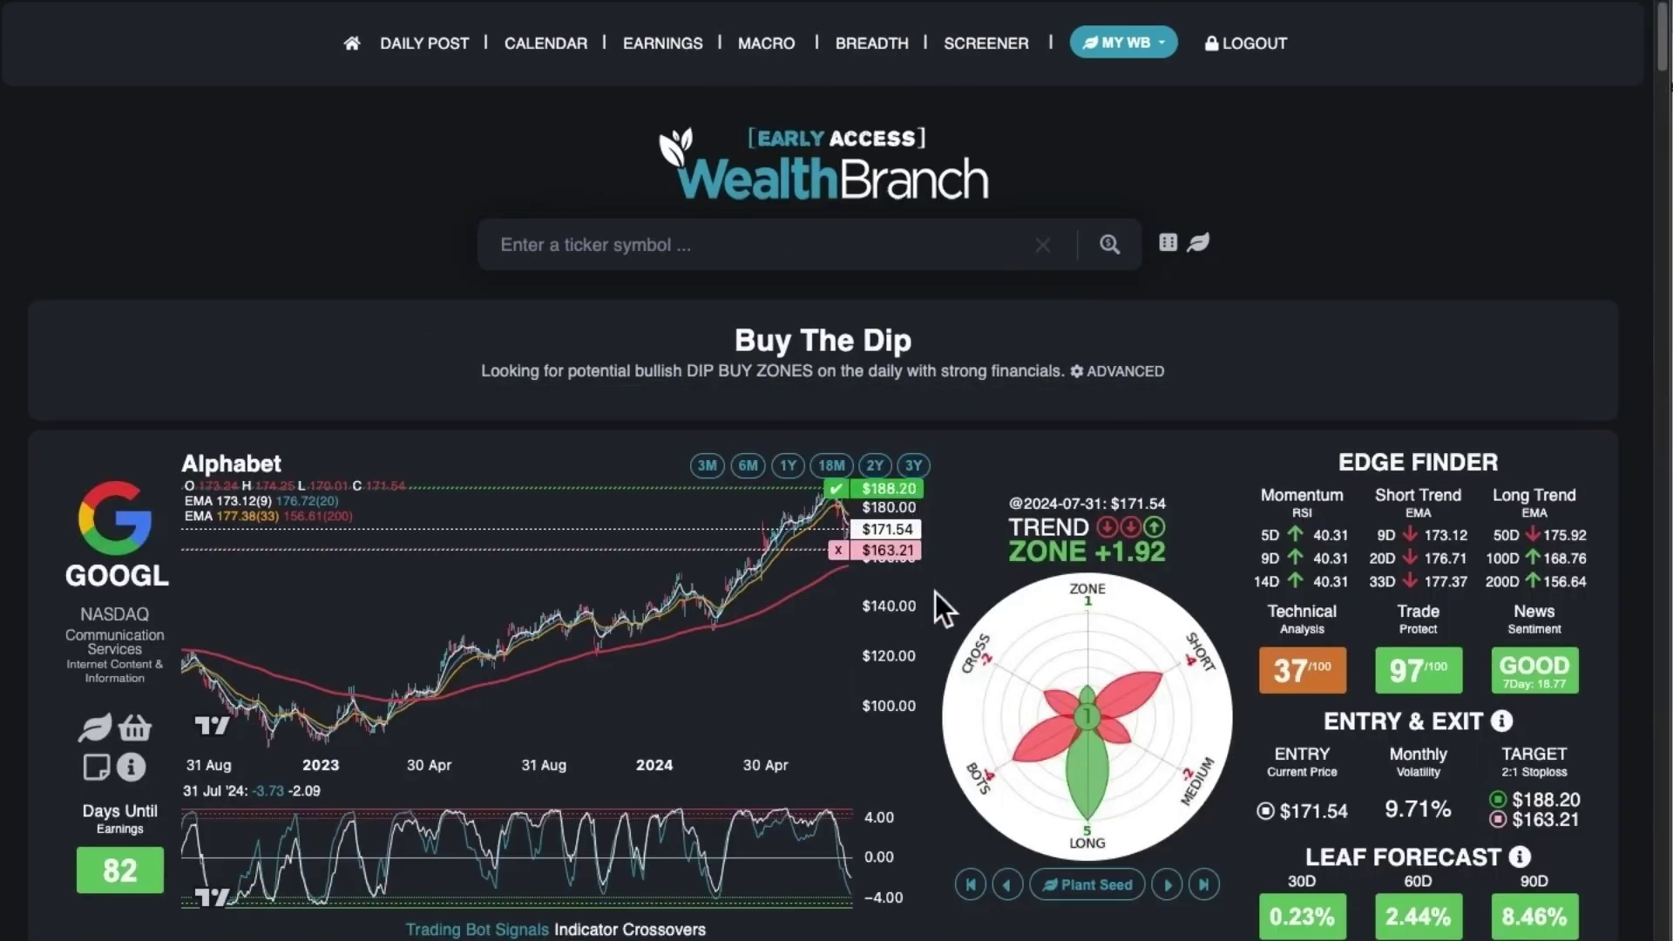
scroll(934, 593, down, 15)
scroll(934, 592, up, 4)
scroll(934, 592, up, 11)
Switch the Buy The Dip results to Table Grid and scroll through the table rows.
click(1124, 373)
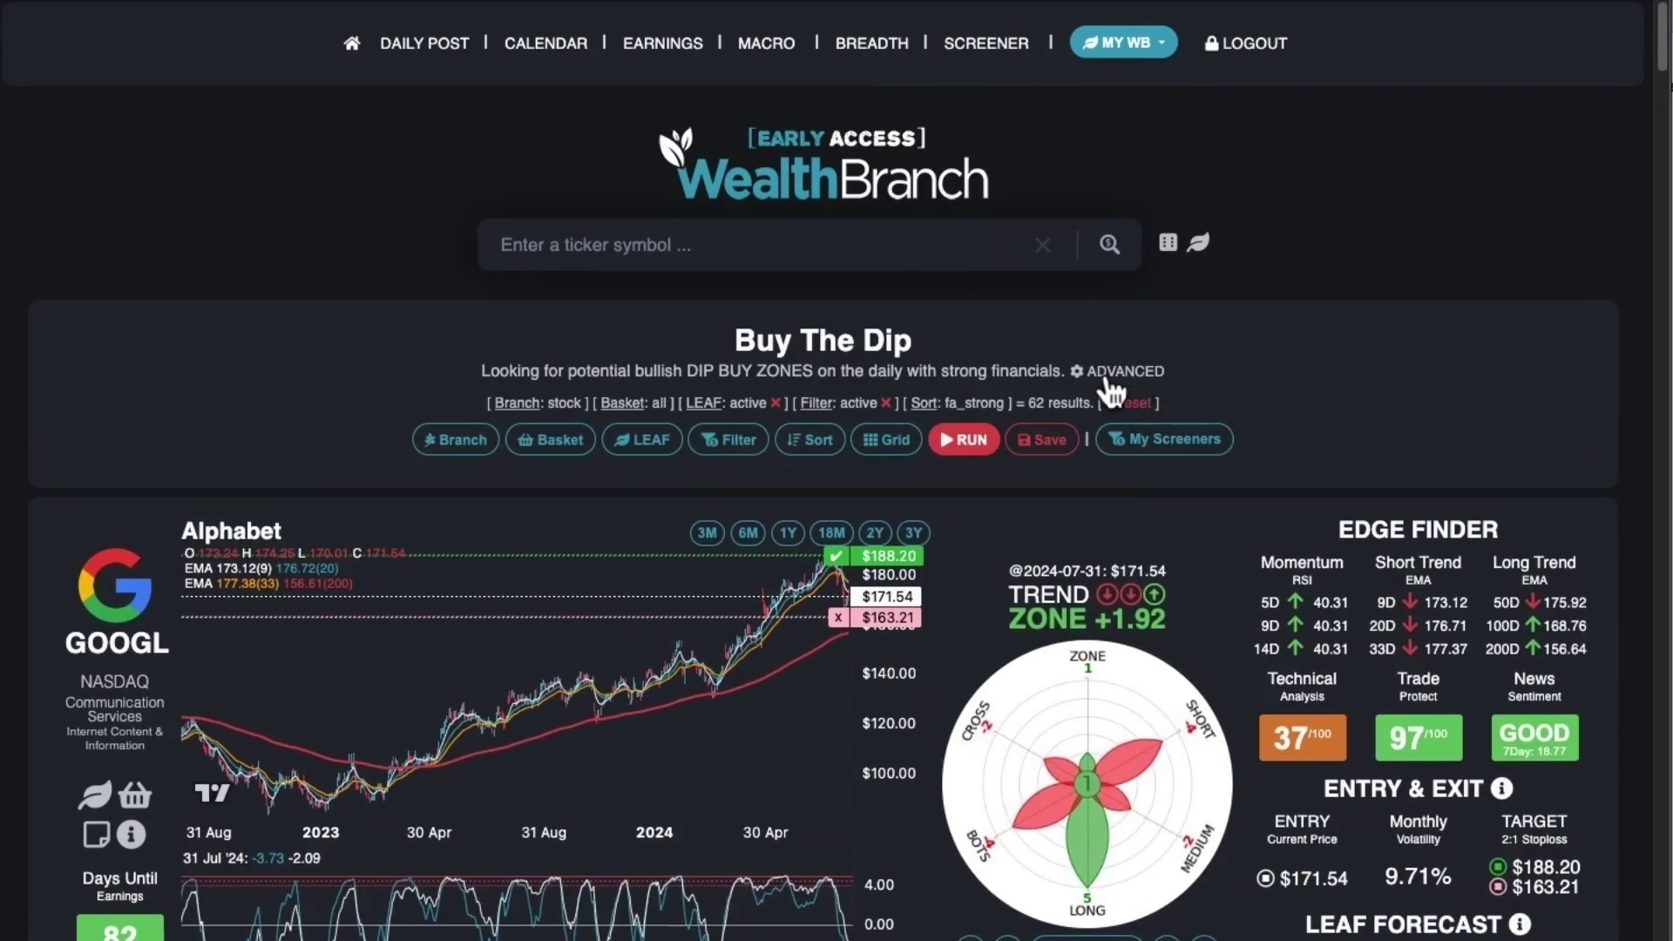
click(913, 446)
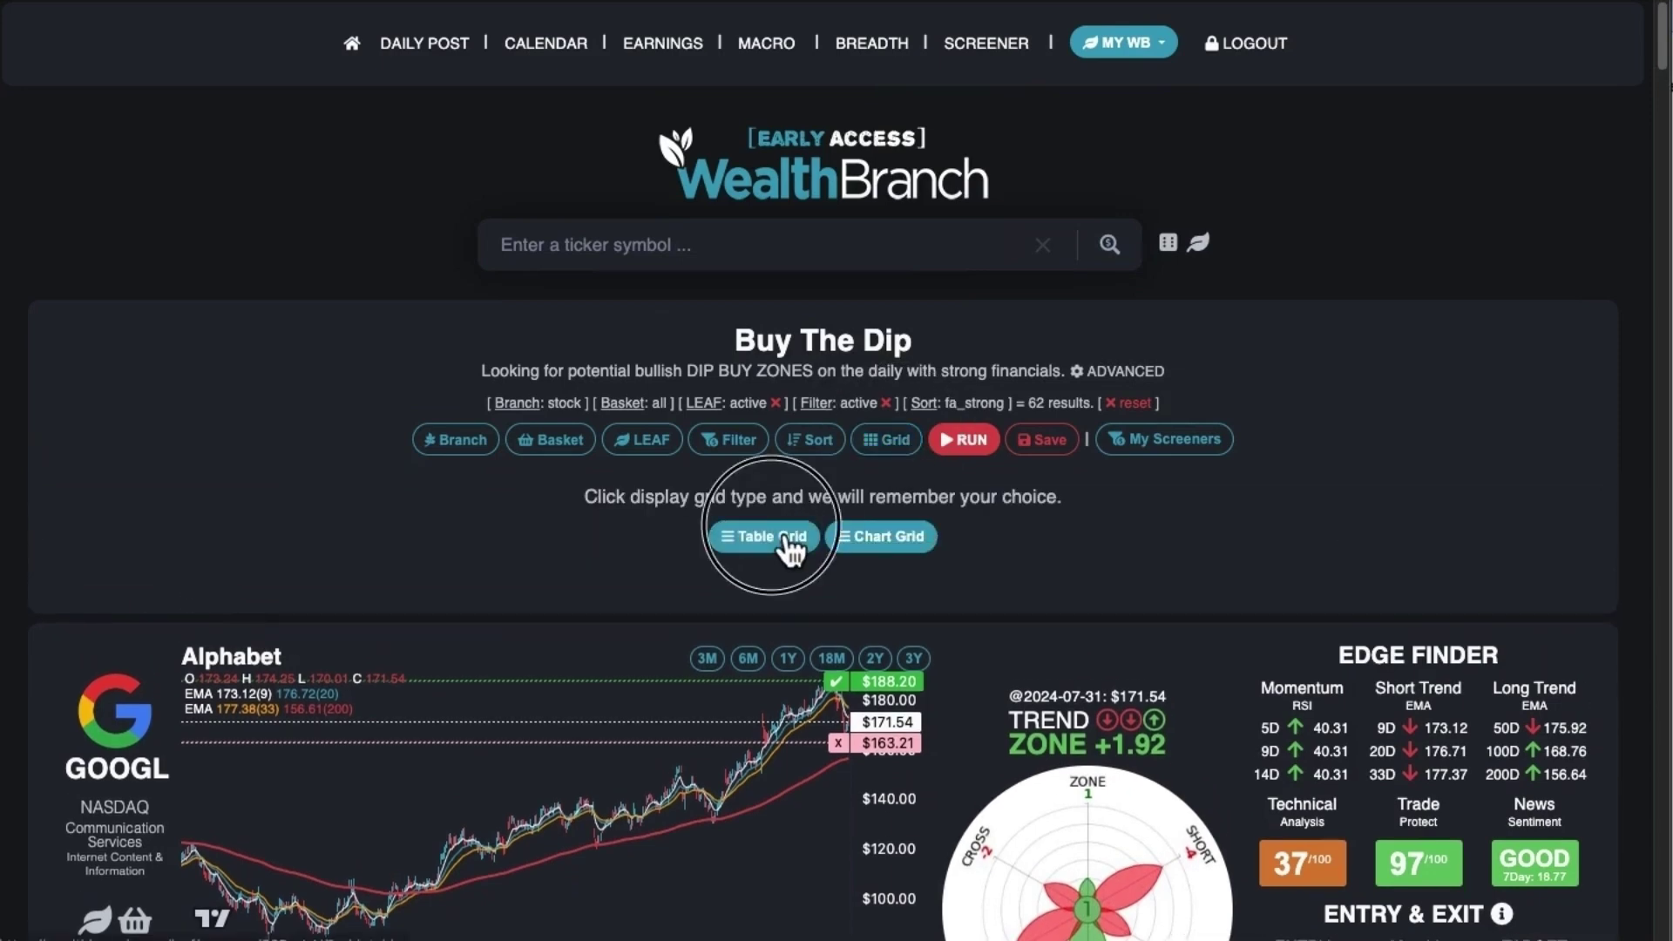
click(787, 538)
mouse_move(663, 645)
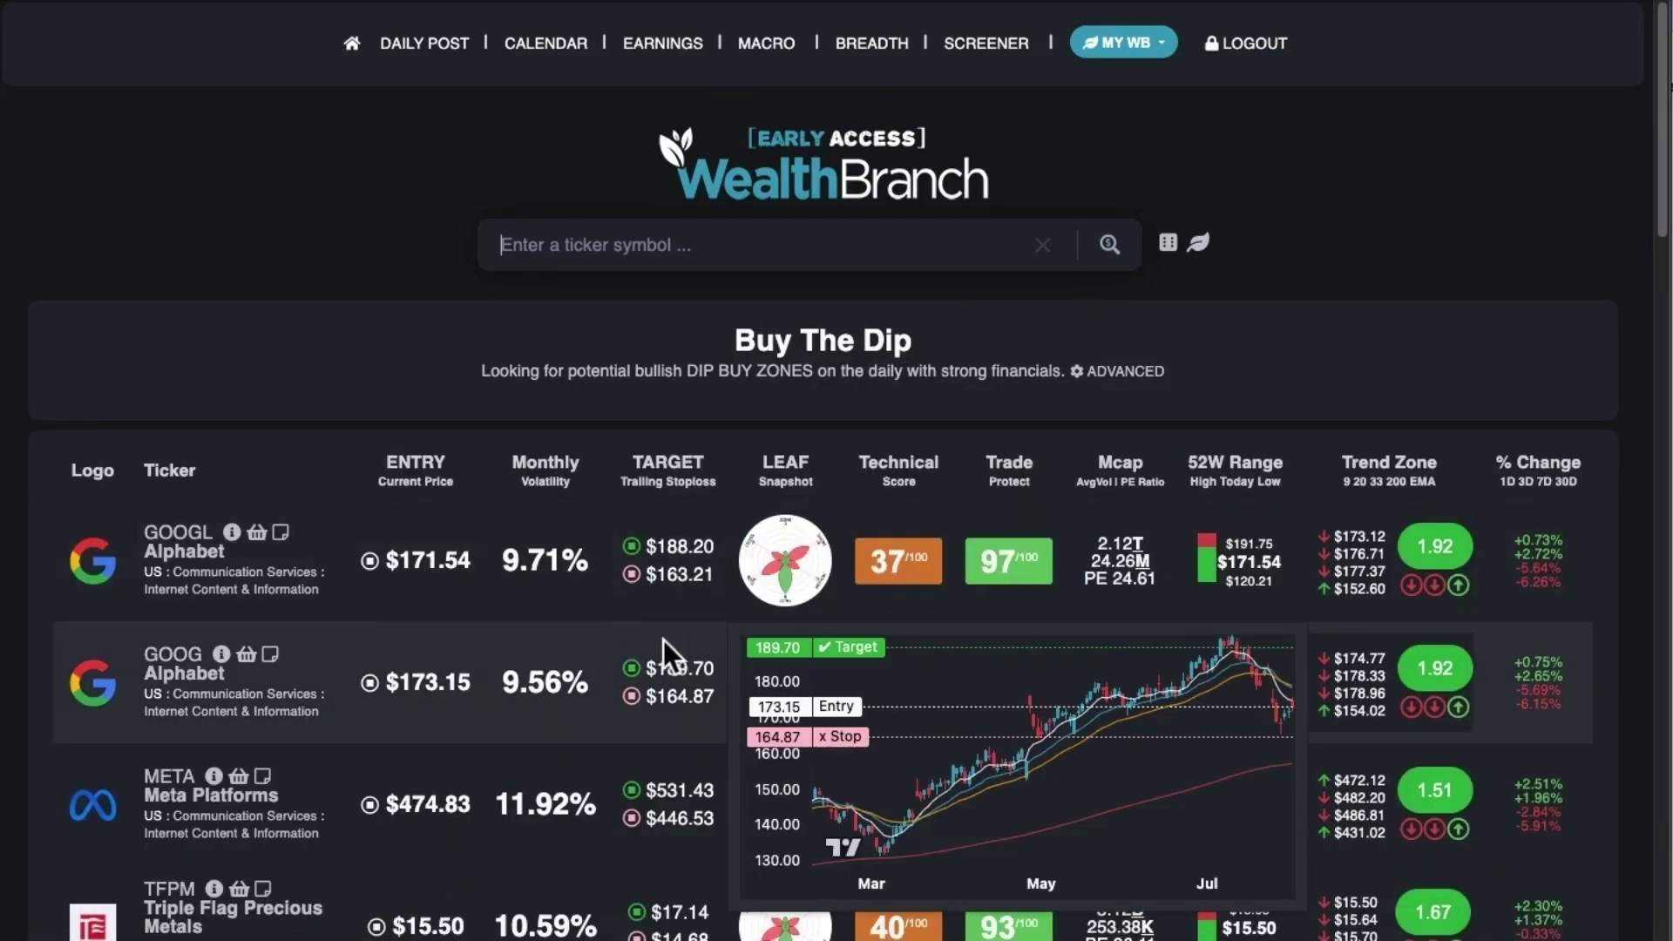
scroll(648, 715, down, 2)
scroll(661, 767, down, 4)
mouse_move(662, 718)
scroll(672, 715, up, 5)
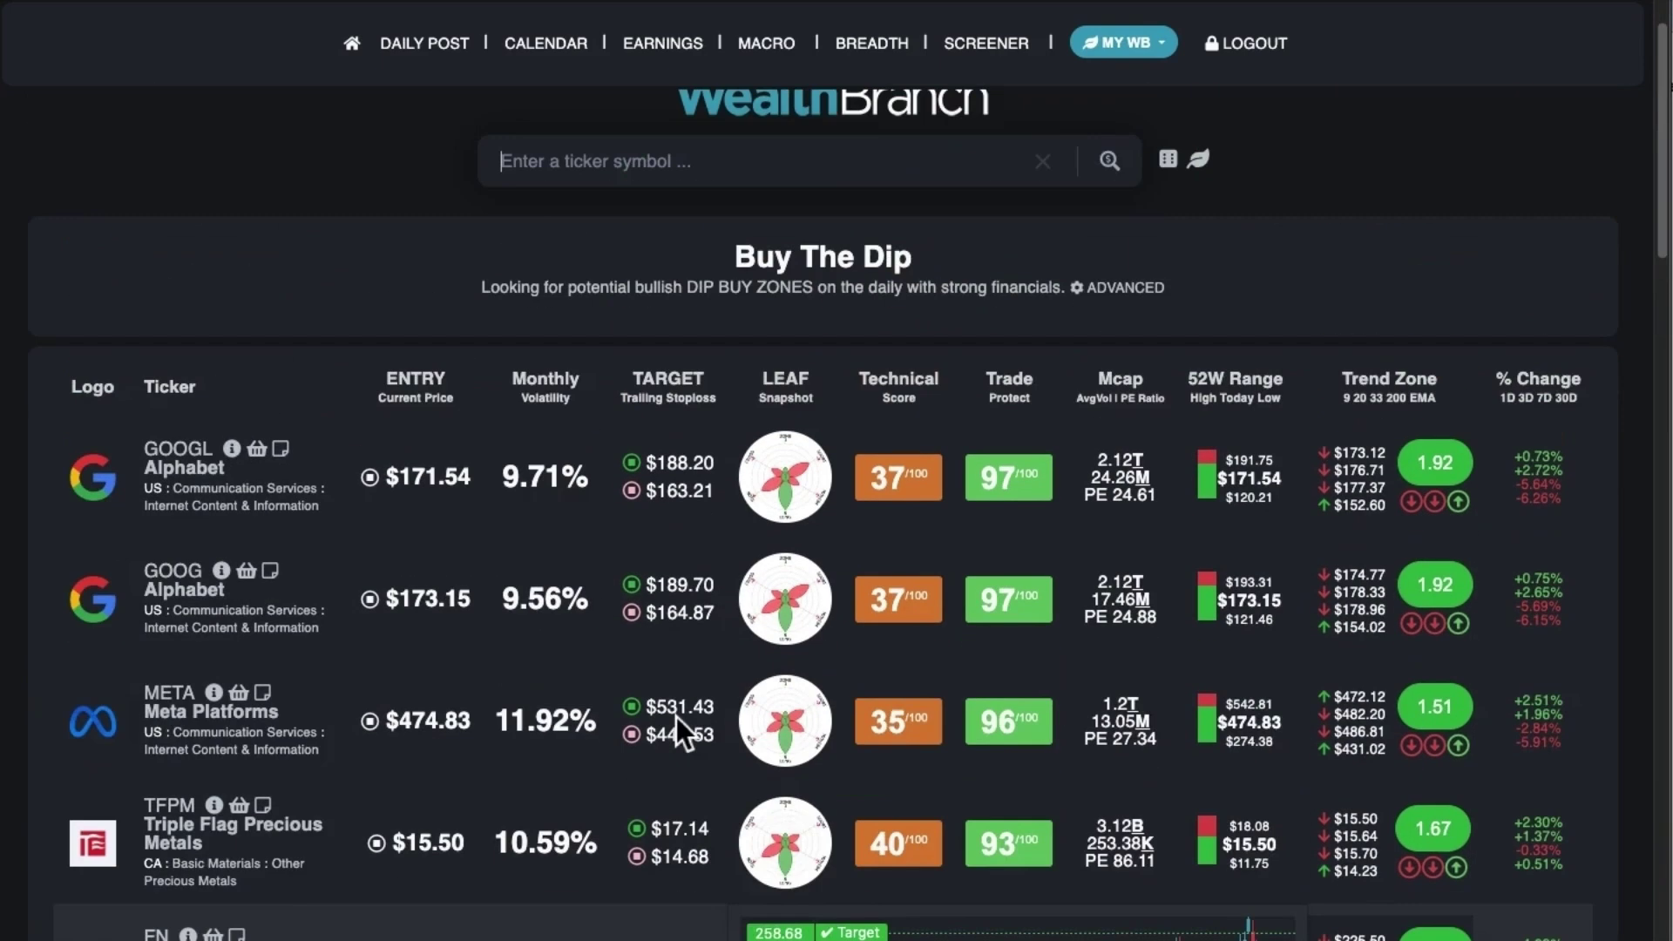
mouse_move(667, 544)
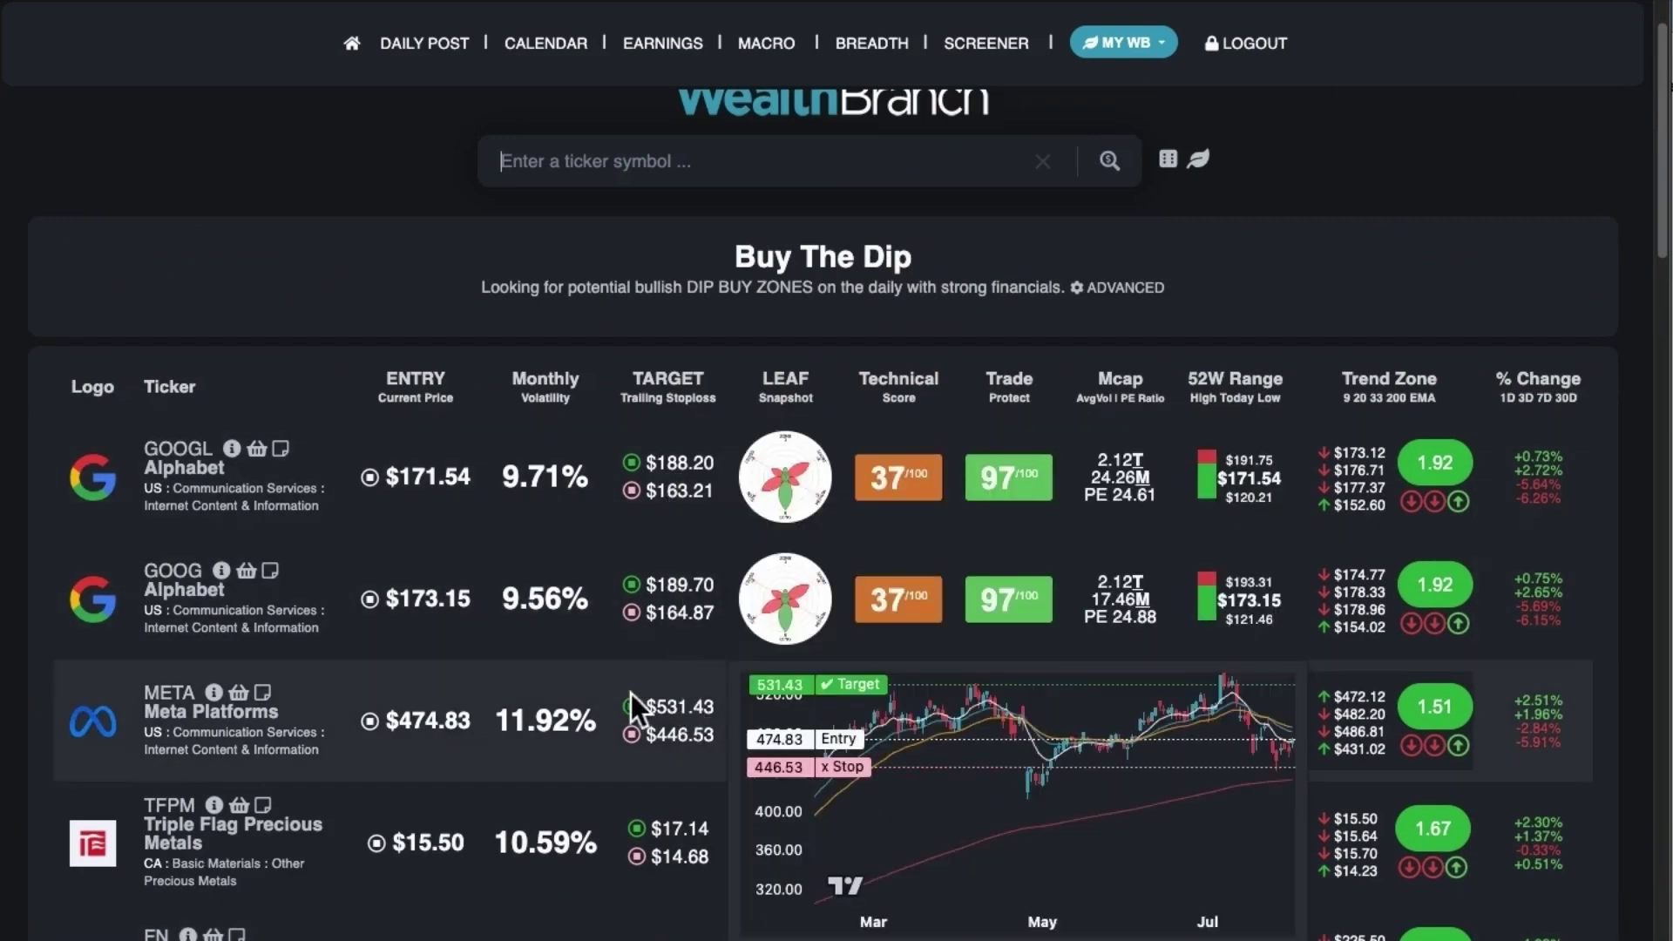
Look over META's Leaf Analysis, then return to the full stock screener.
click(183, 706)
scroll(959, 806, down, 4)
scroll(942, 798, up, 4)
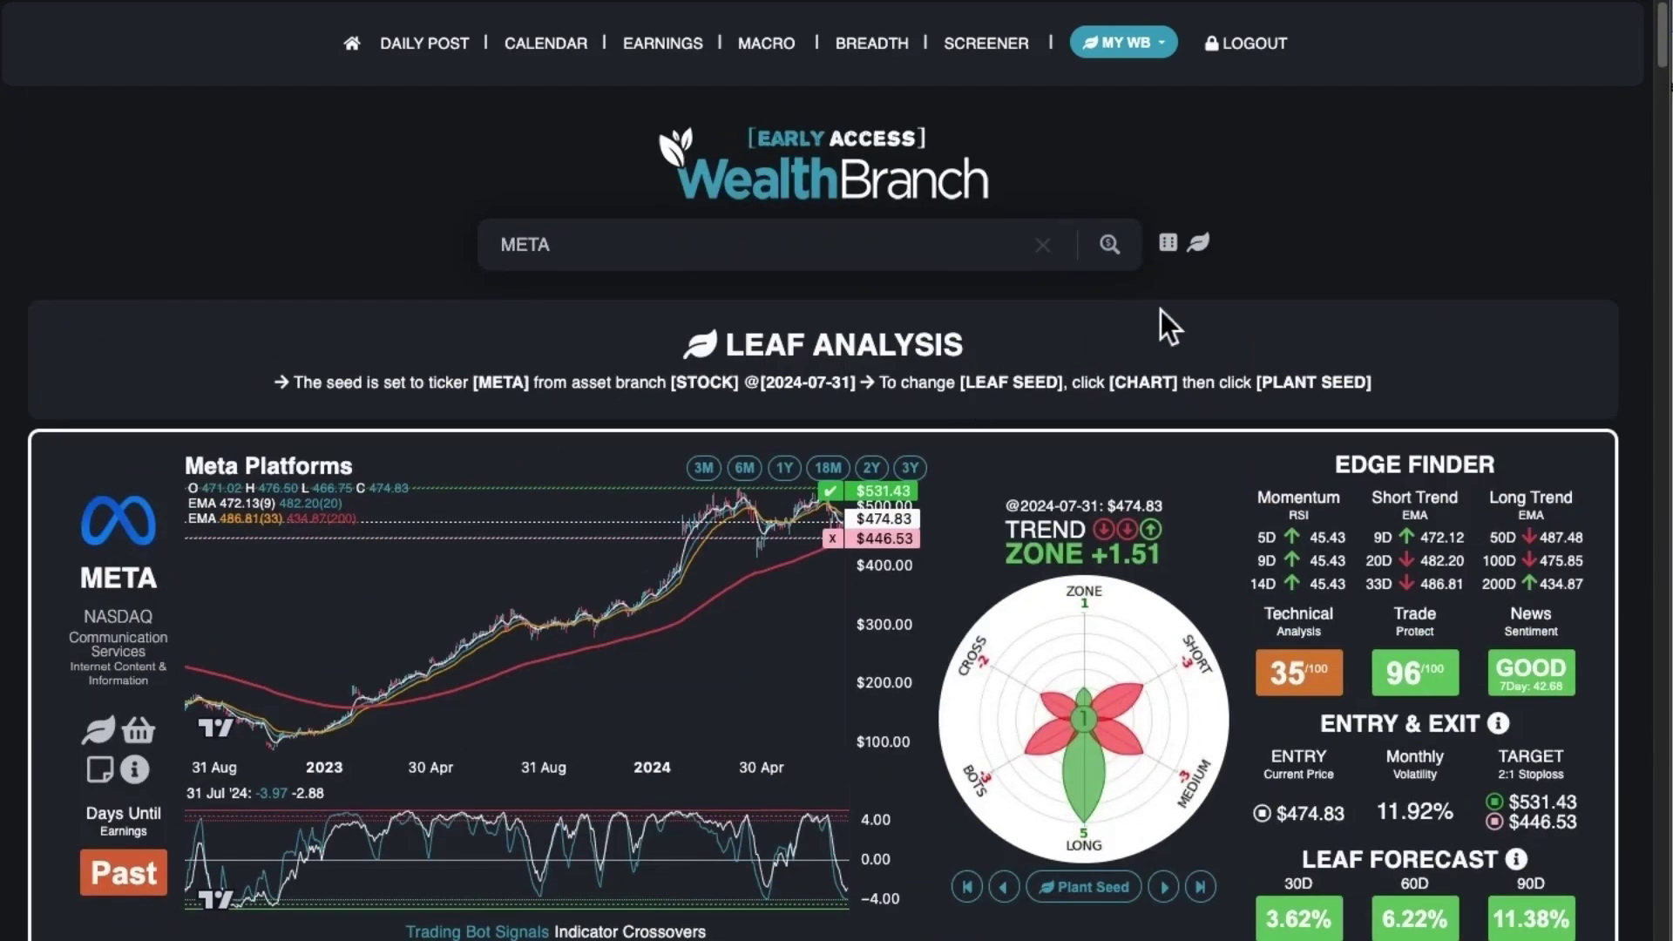
click(983, 46)
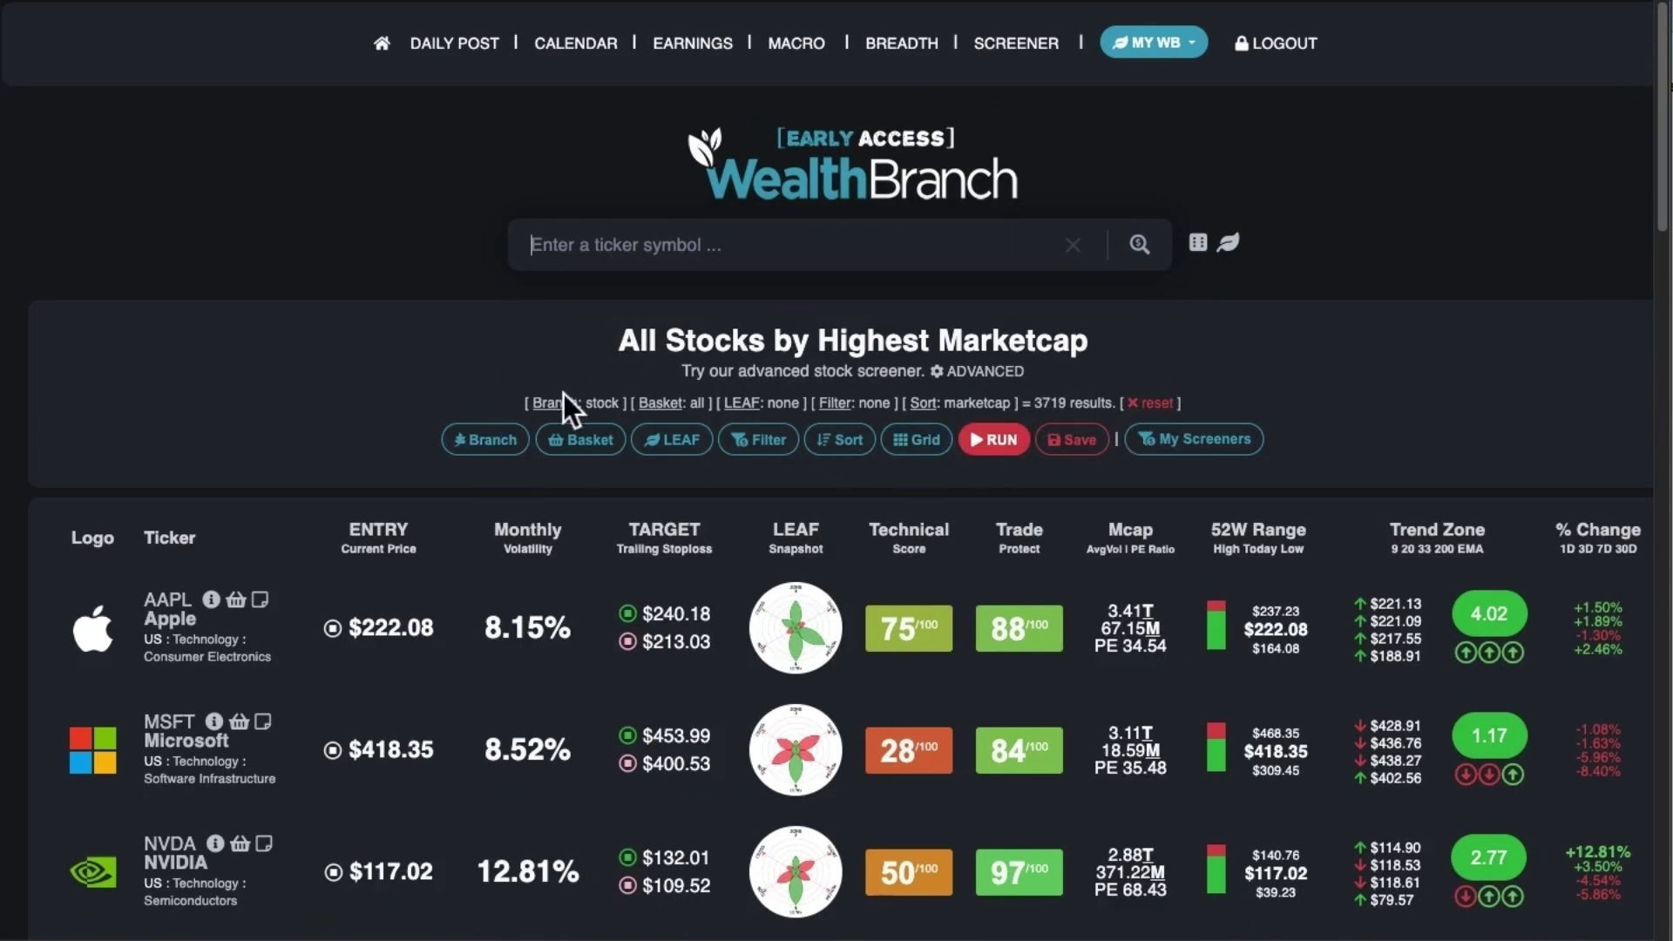
Open the screener's Branch and Basket options and browse the Indexes list without choosing.
click(502, 442)
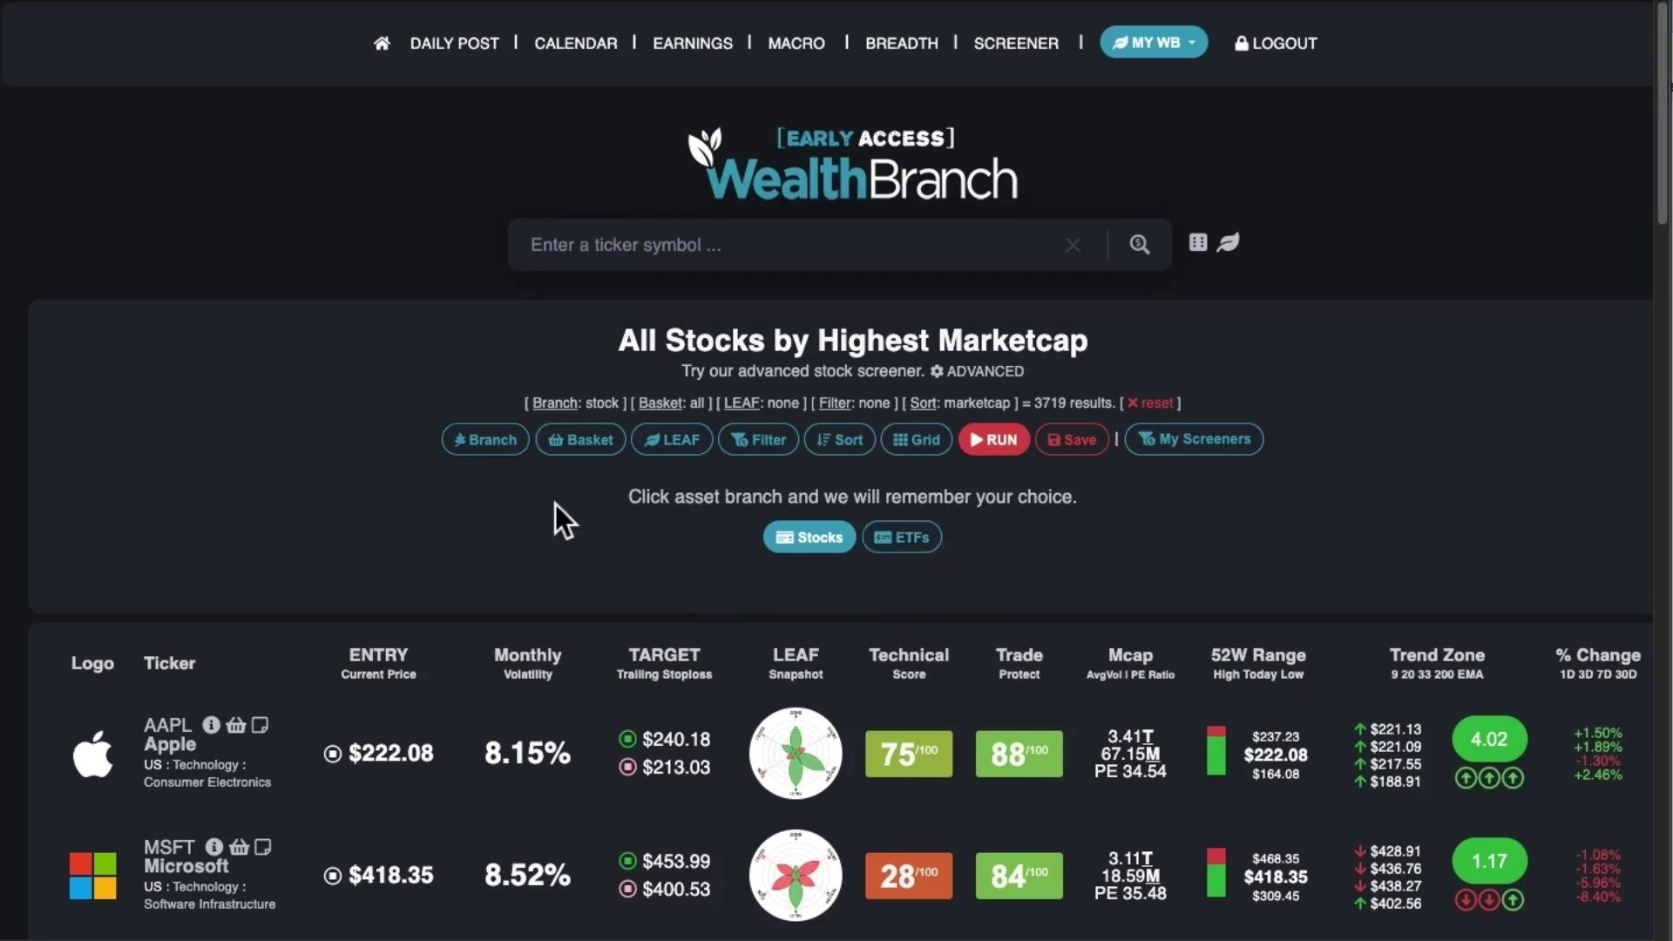
click(583, 443)
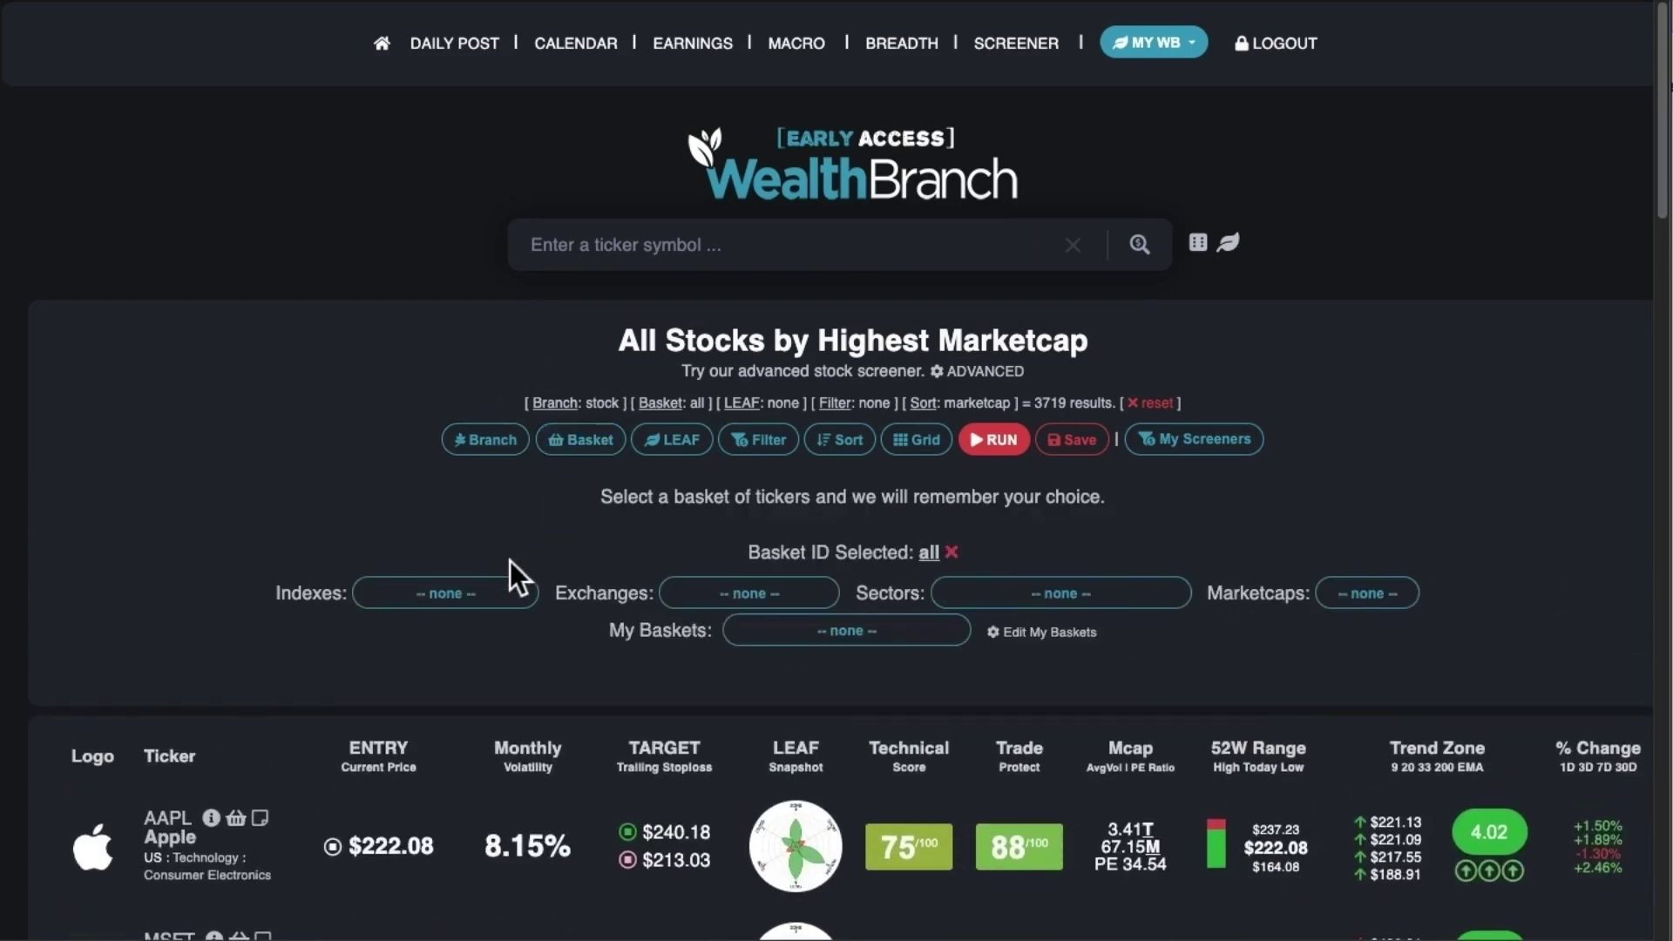
click(479, 610)
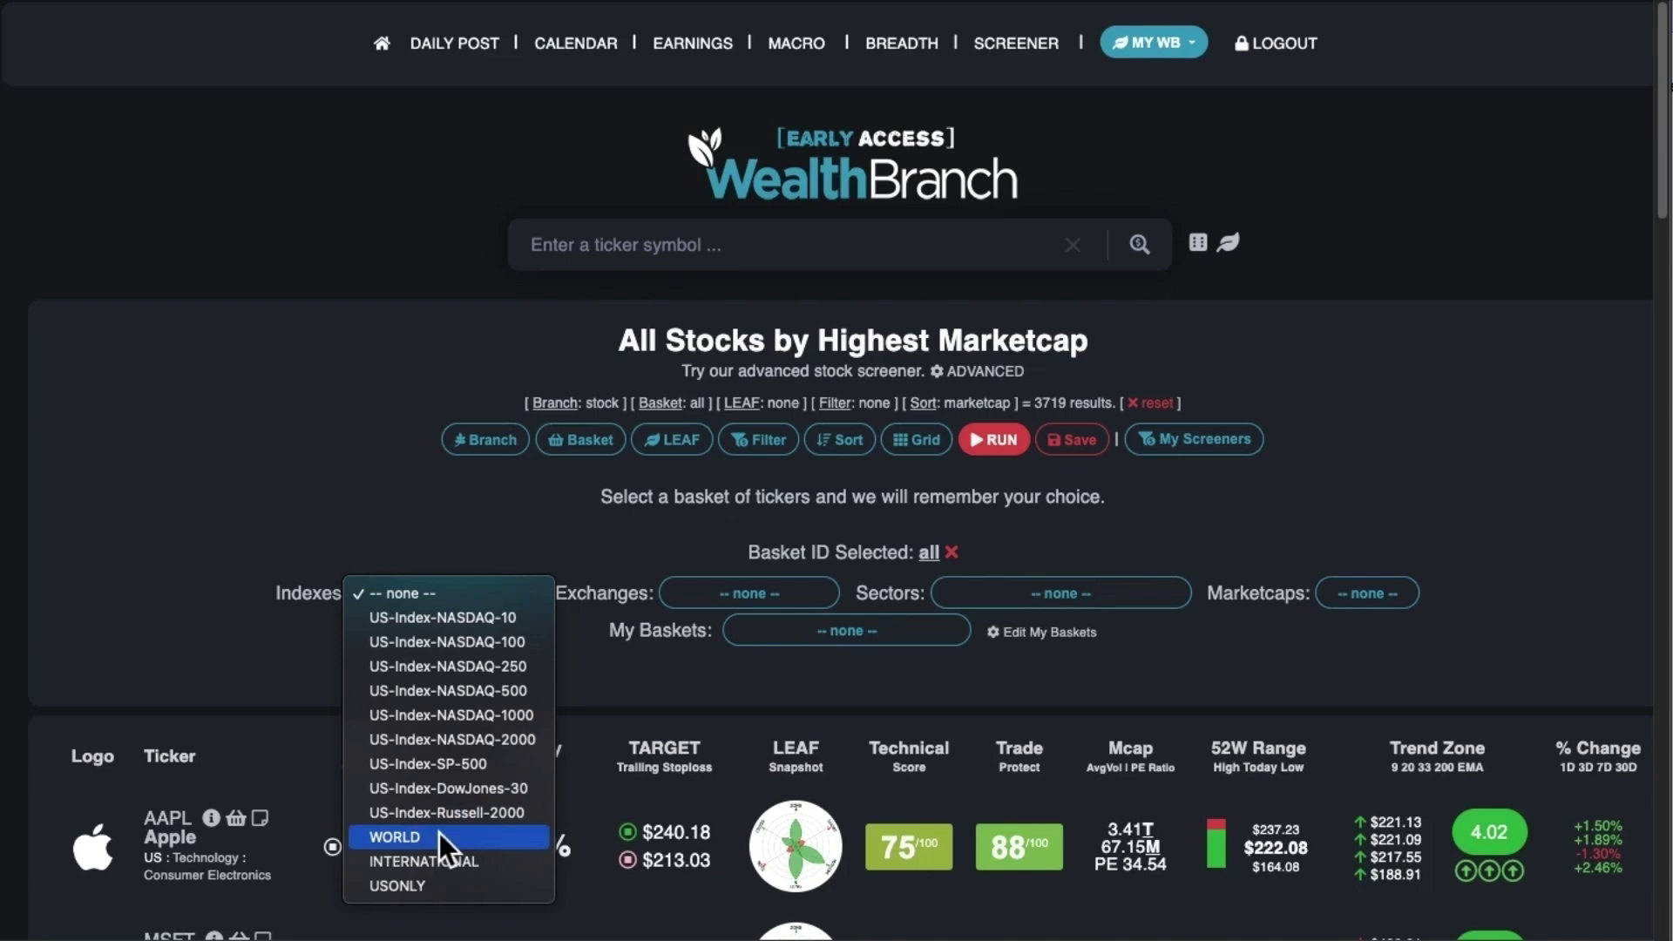
click(683, 690)
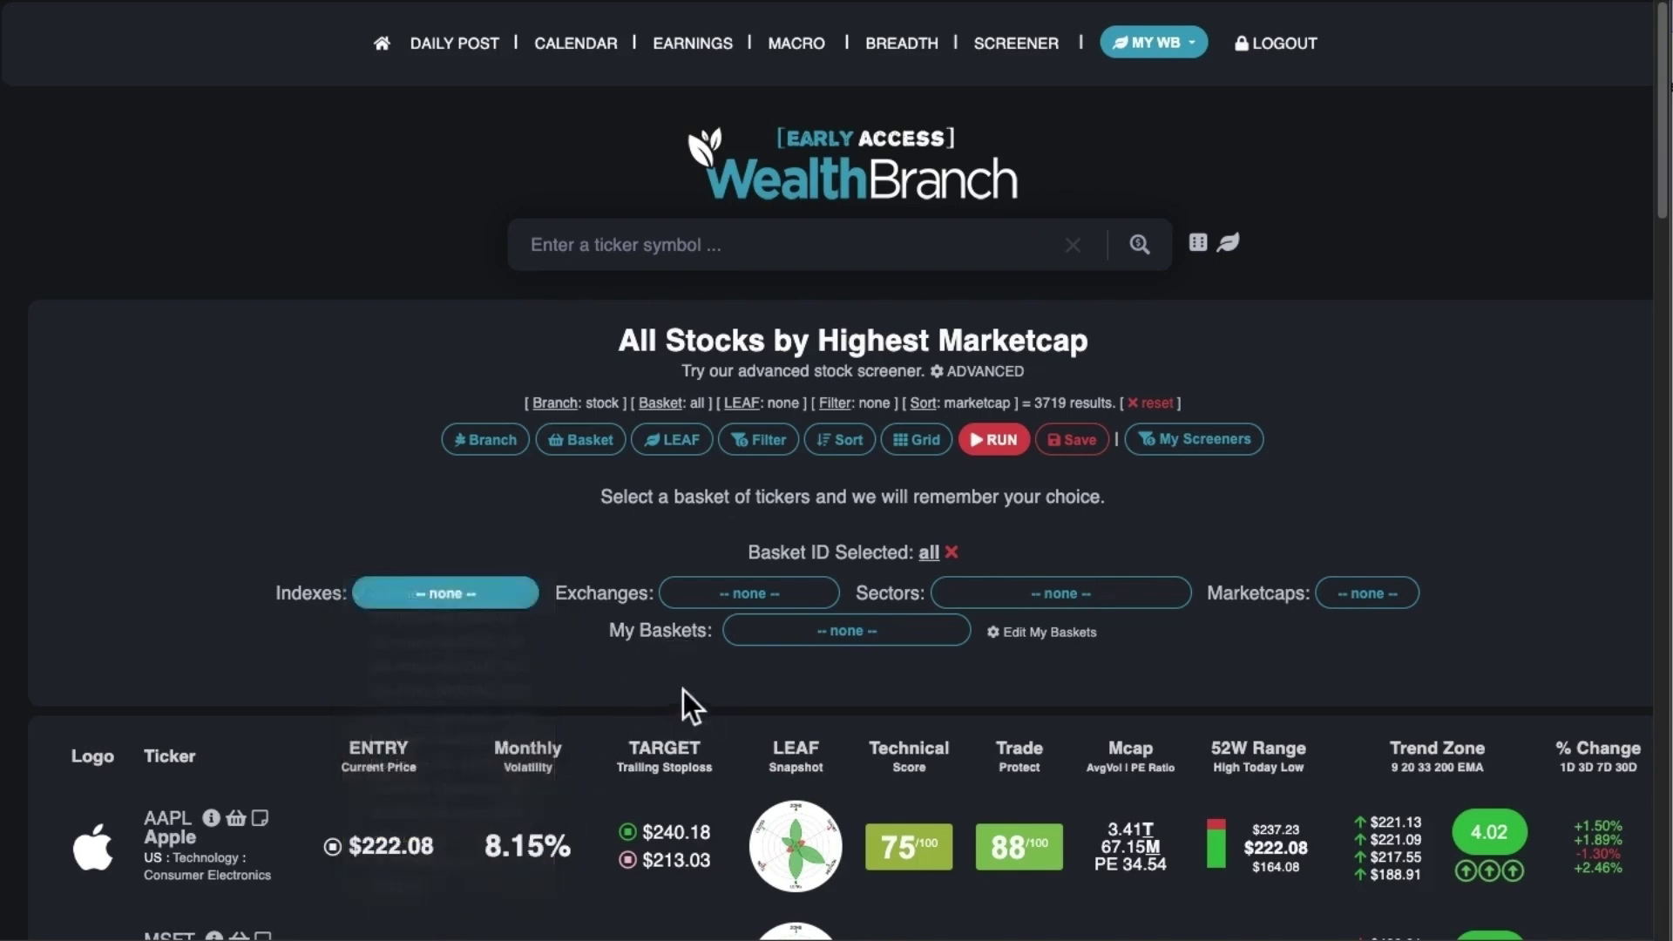
Browse the Exchanges and Sectors lists, then pick MICROCAP from Marketcaps, leaving 573 results.
click(772, 592)
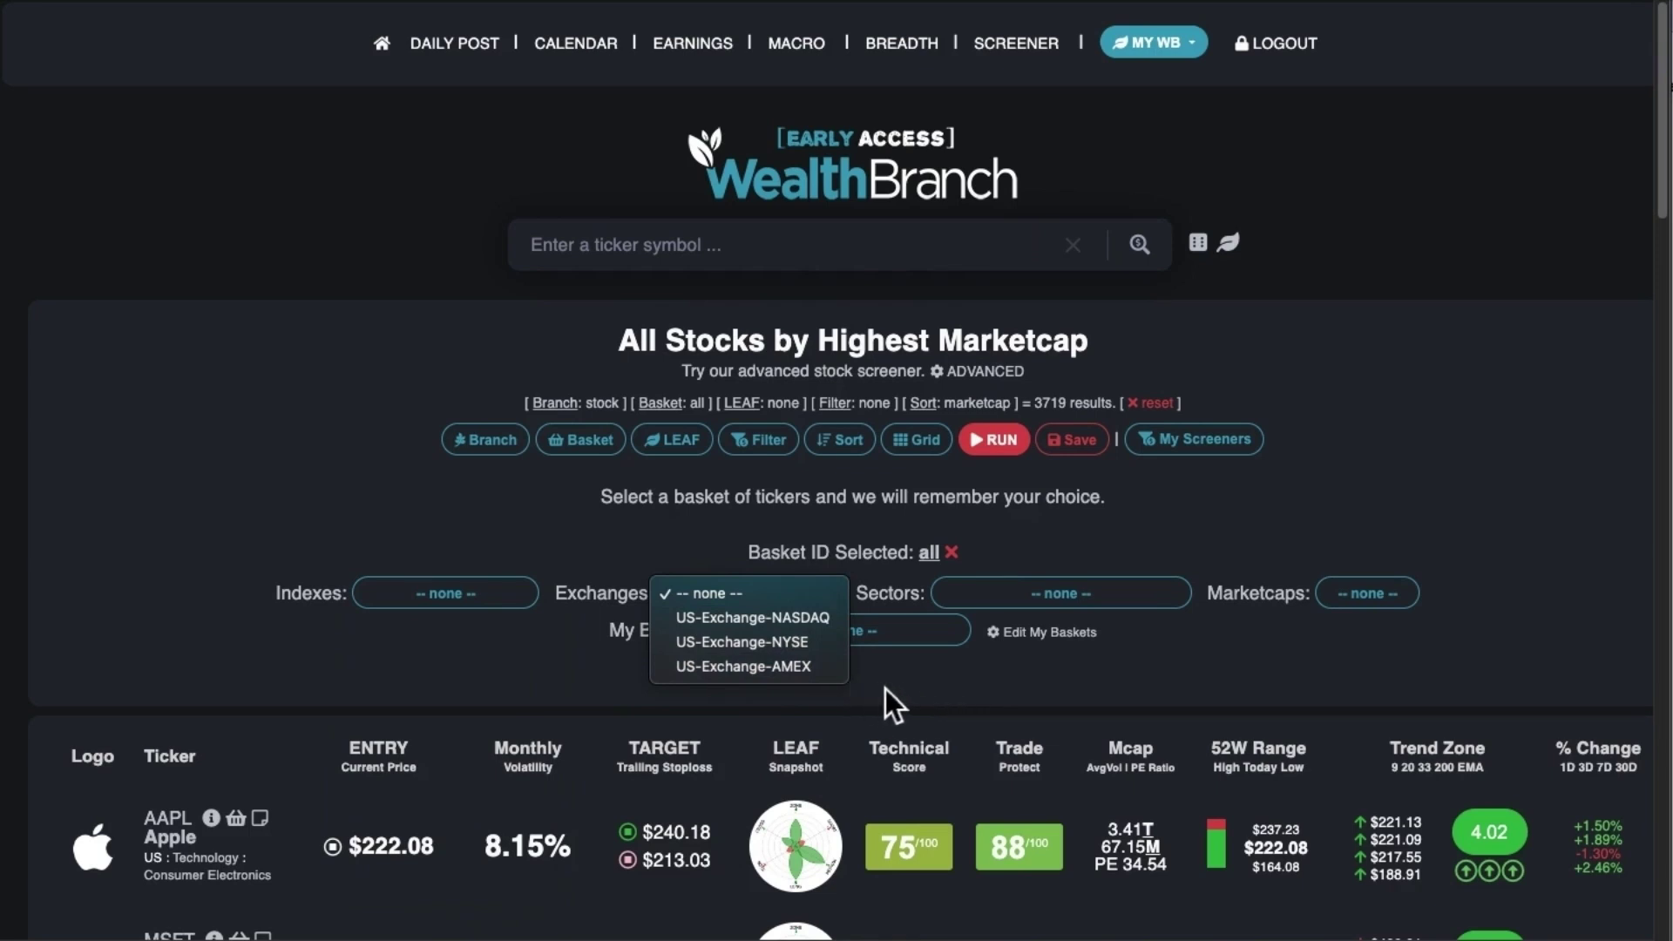
click(1012, 621)
click(1036, 591)
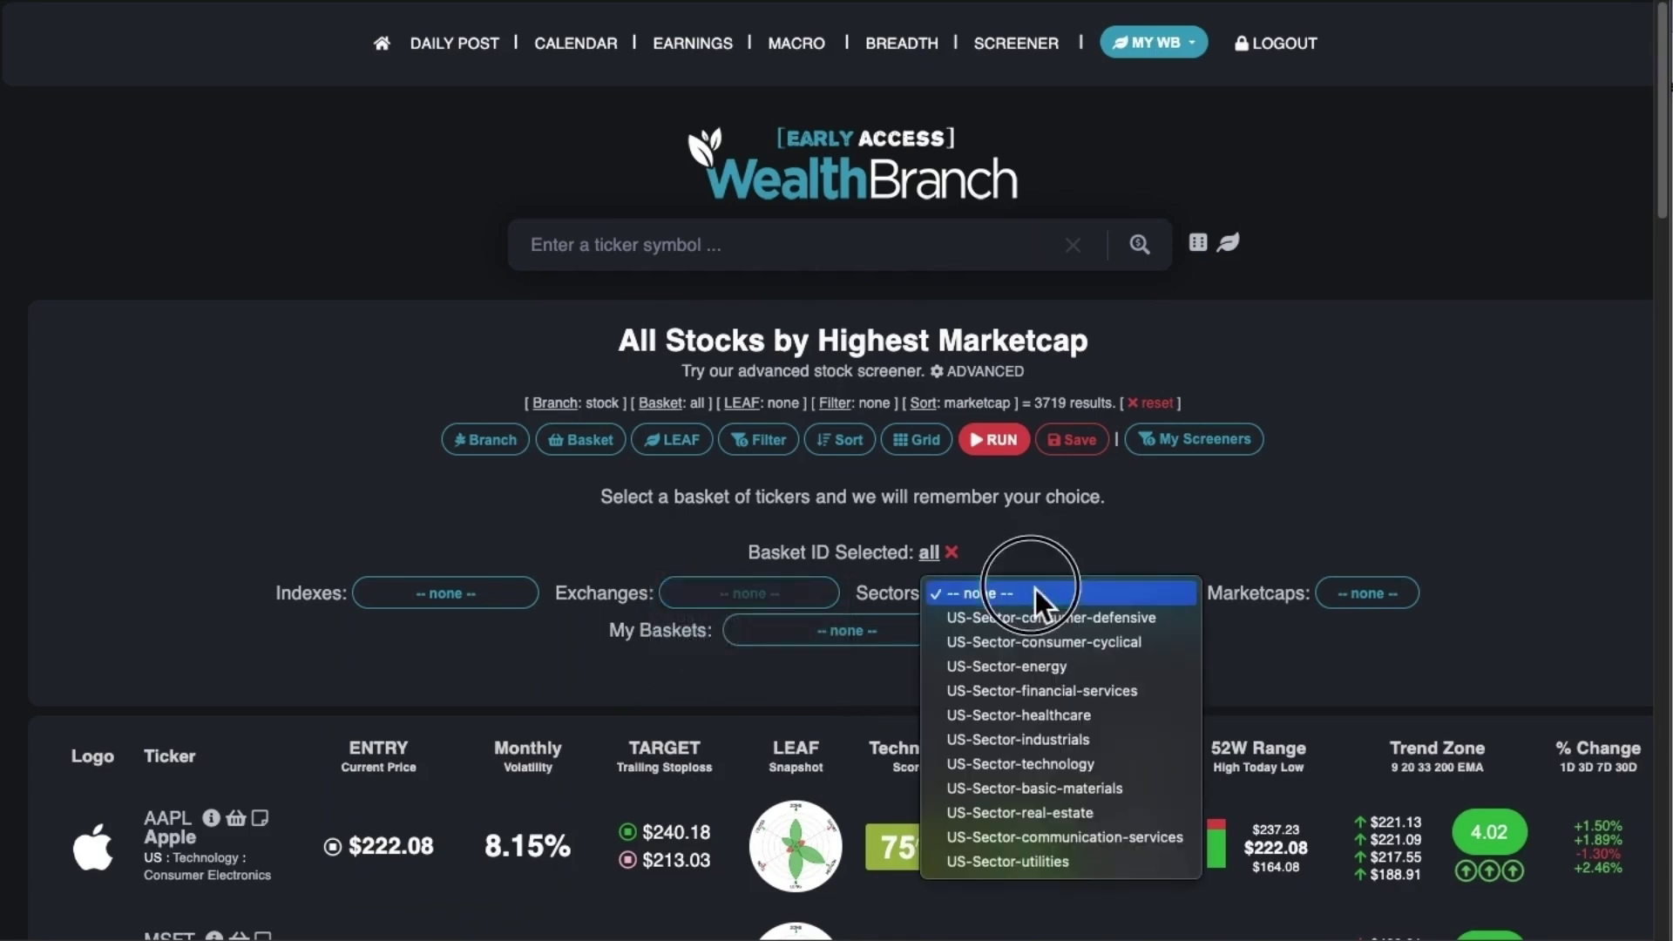
click(1268, 662)
click(1372, 594)
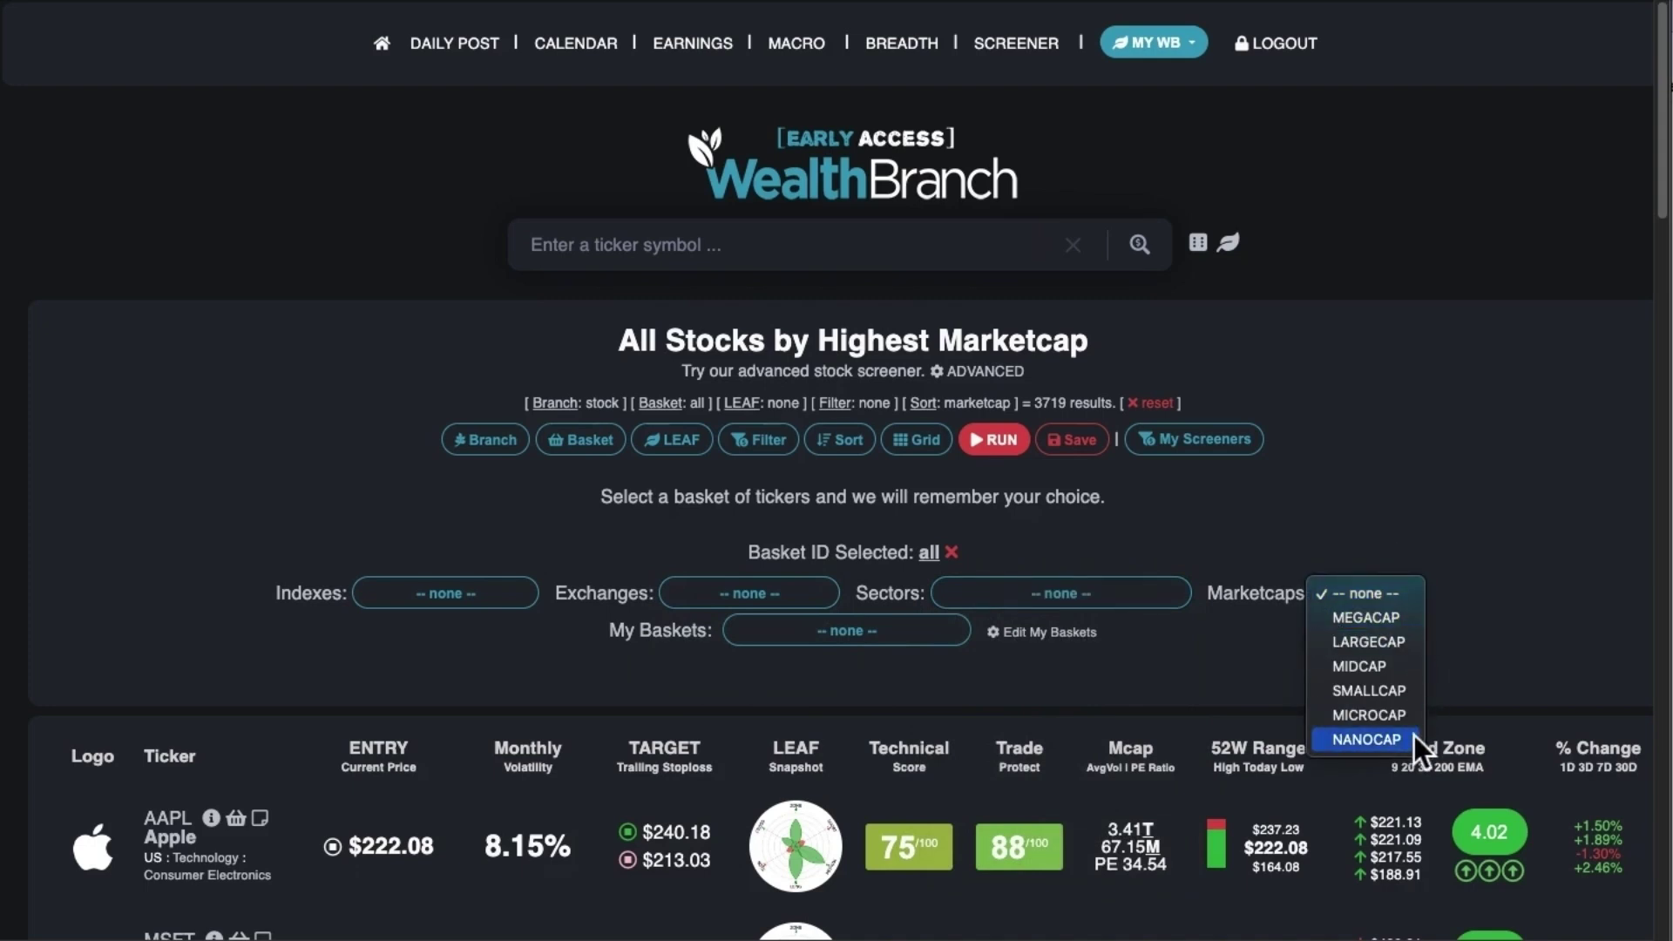
click(1370, 716)
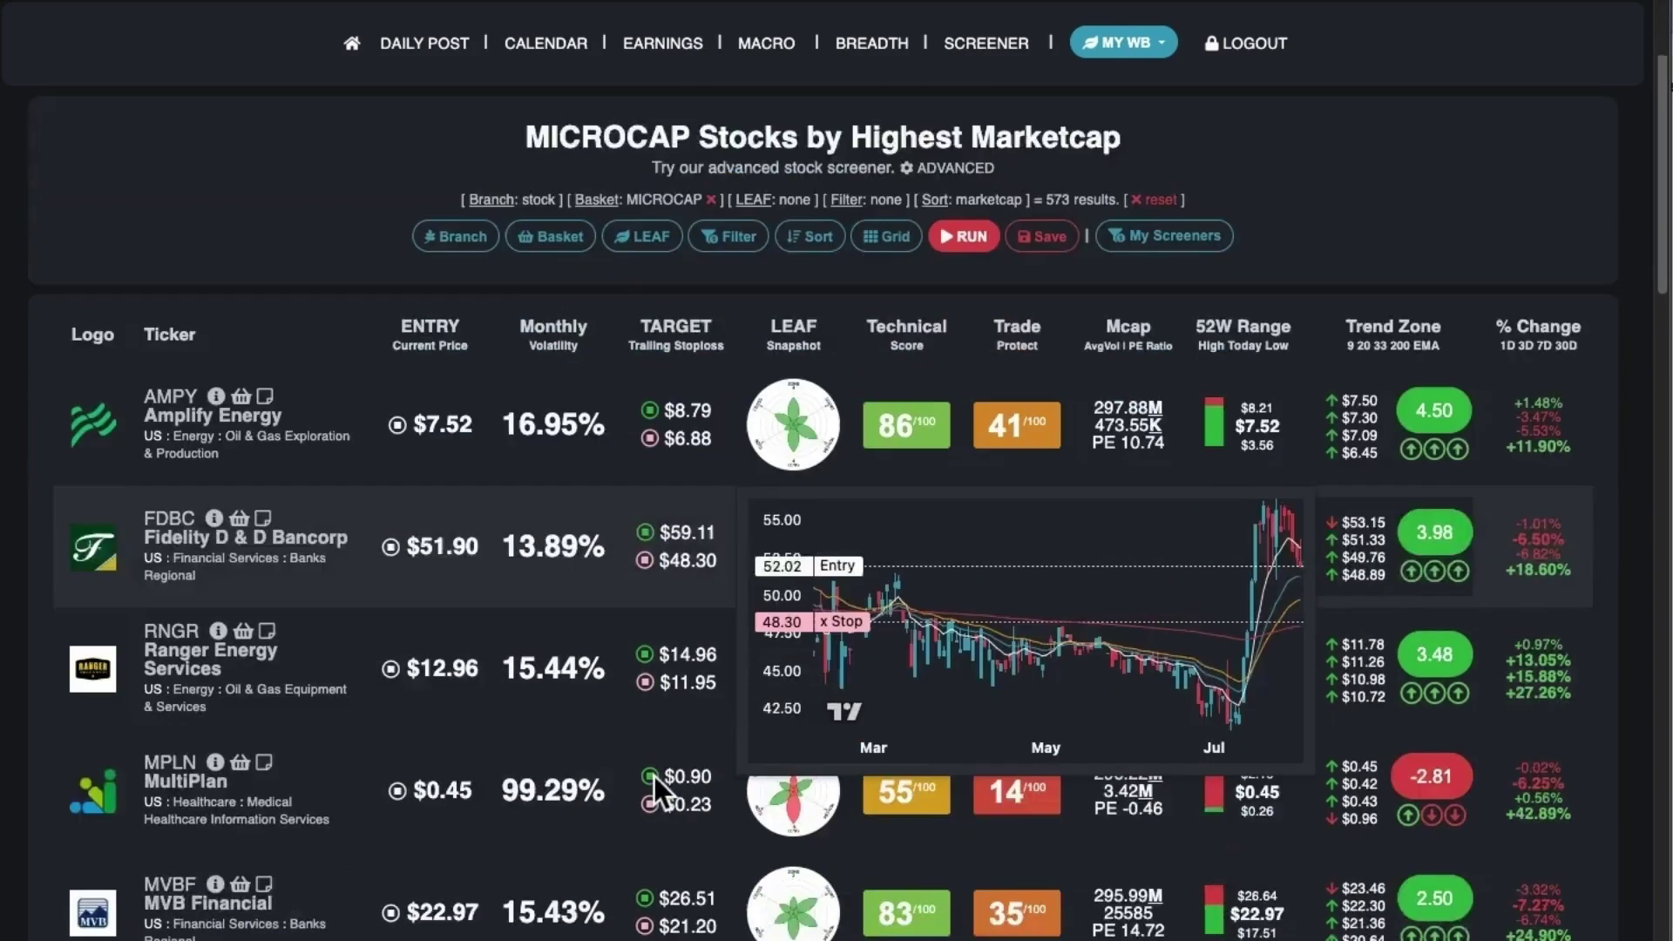
Check the MICROCAP basket settings and start adding AMPY to a stock basket.
scroll(654, 775, down, 8)
scroll(654, 775, up, 8)
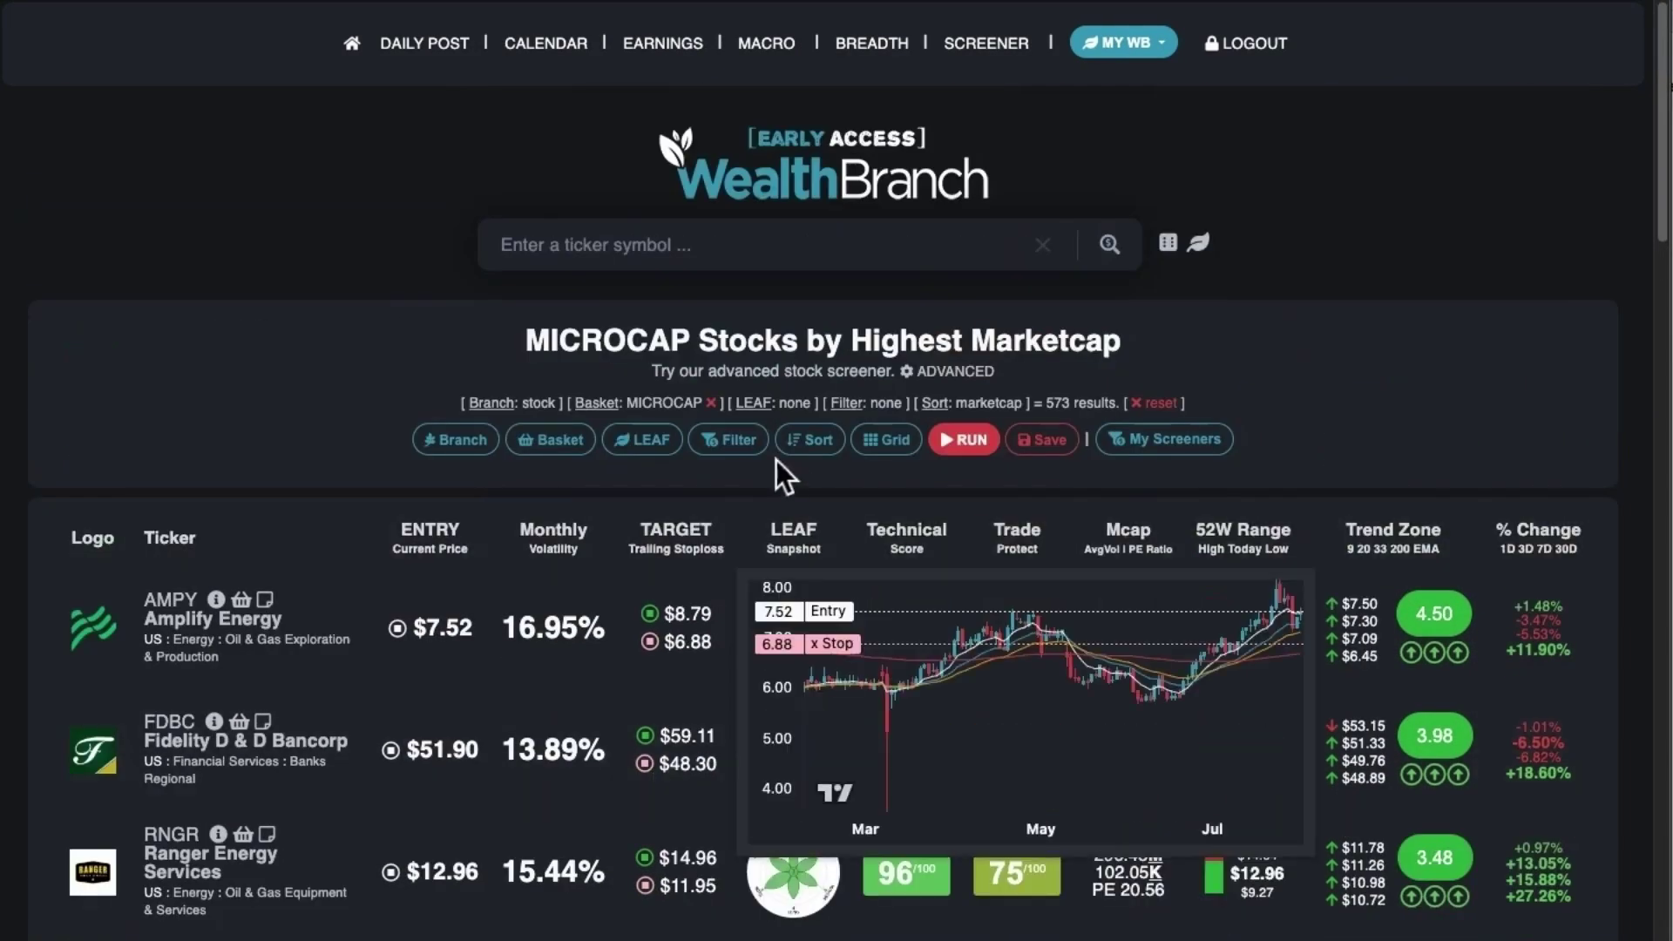
click(566, 441)
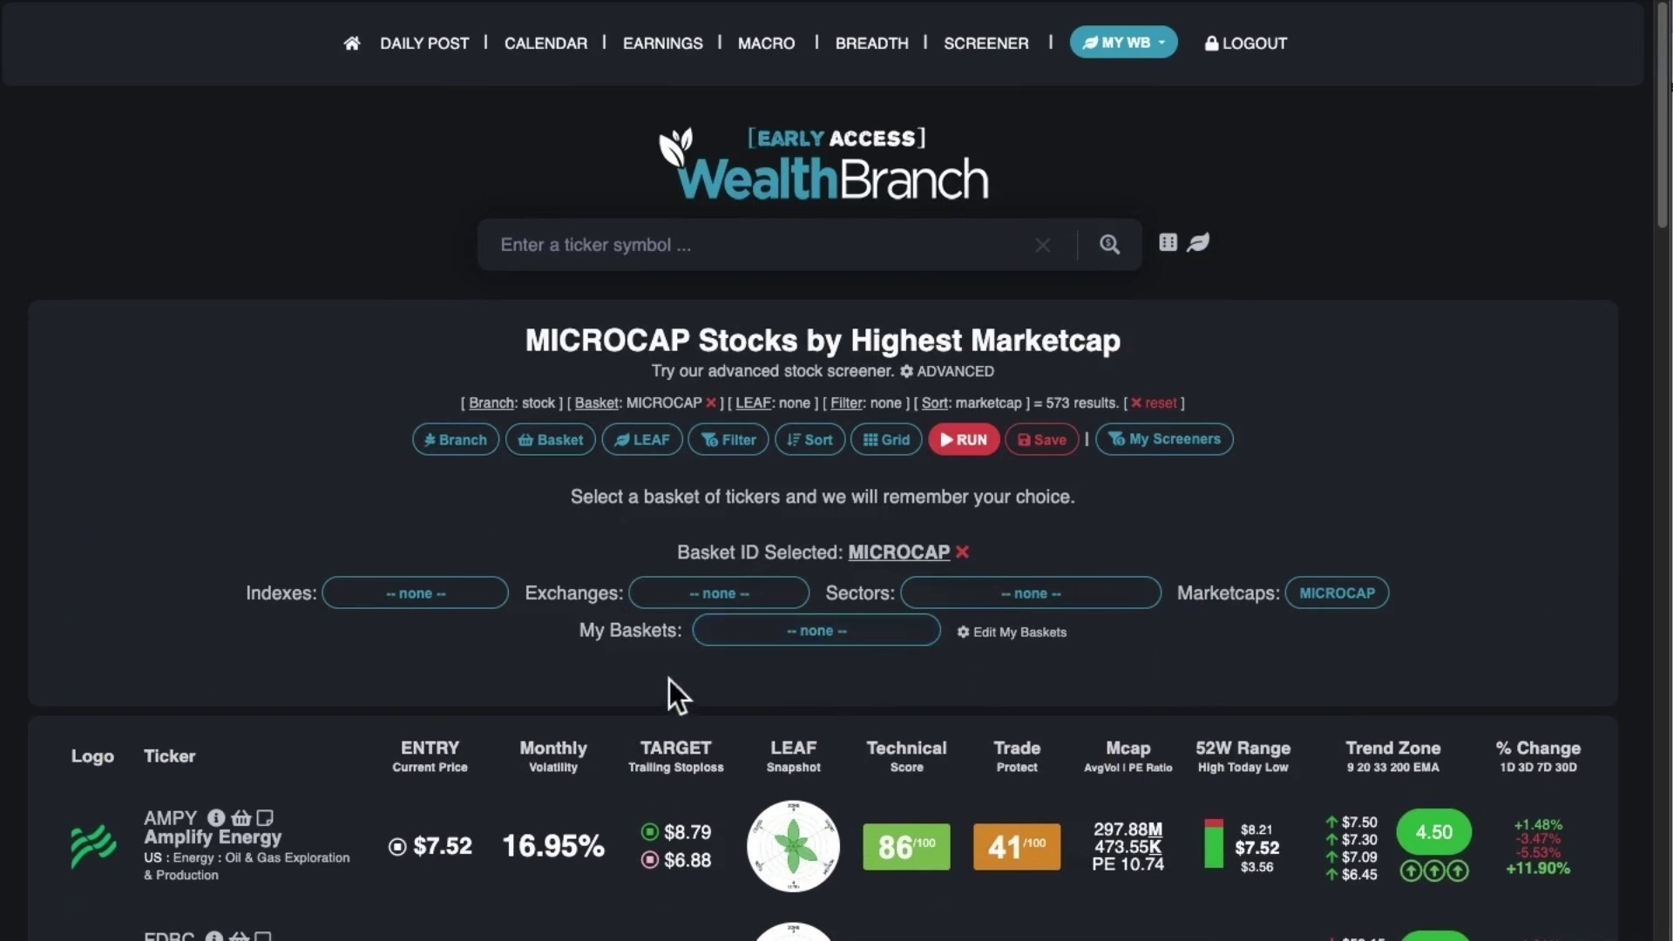
scroll(567, 649, down, 3)
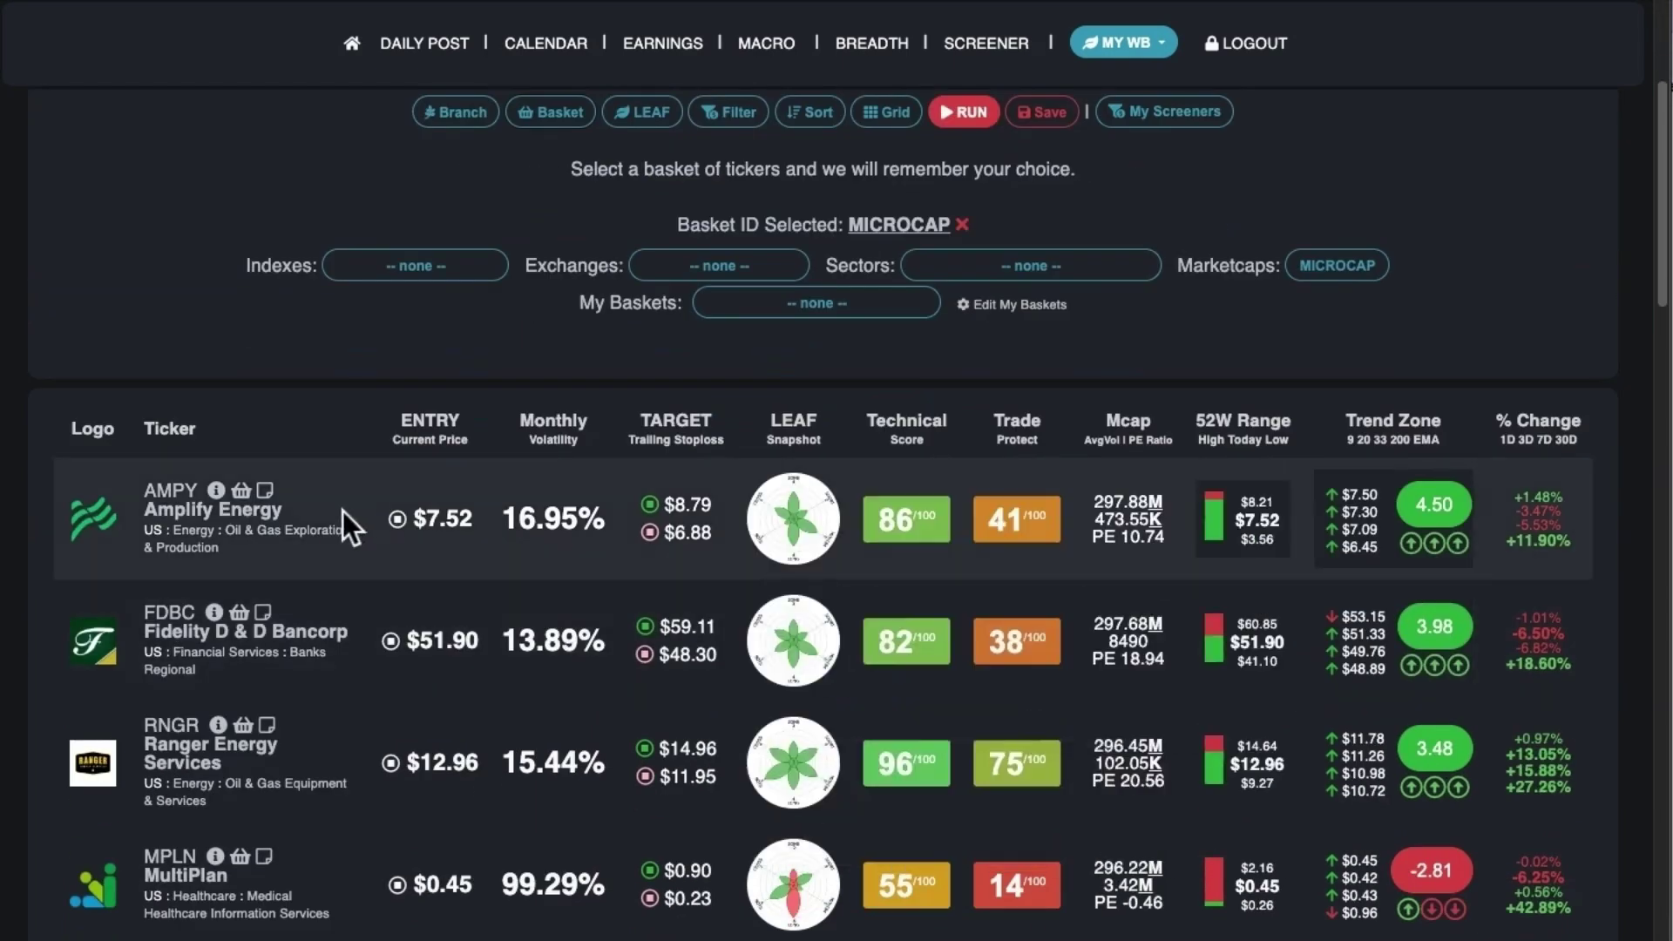
click(246, 492)
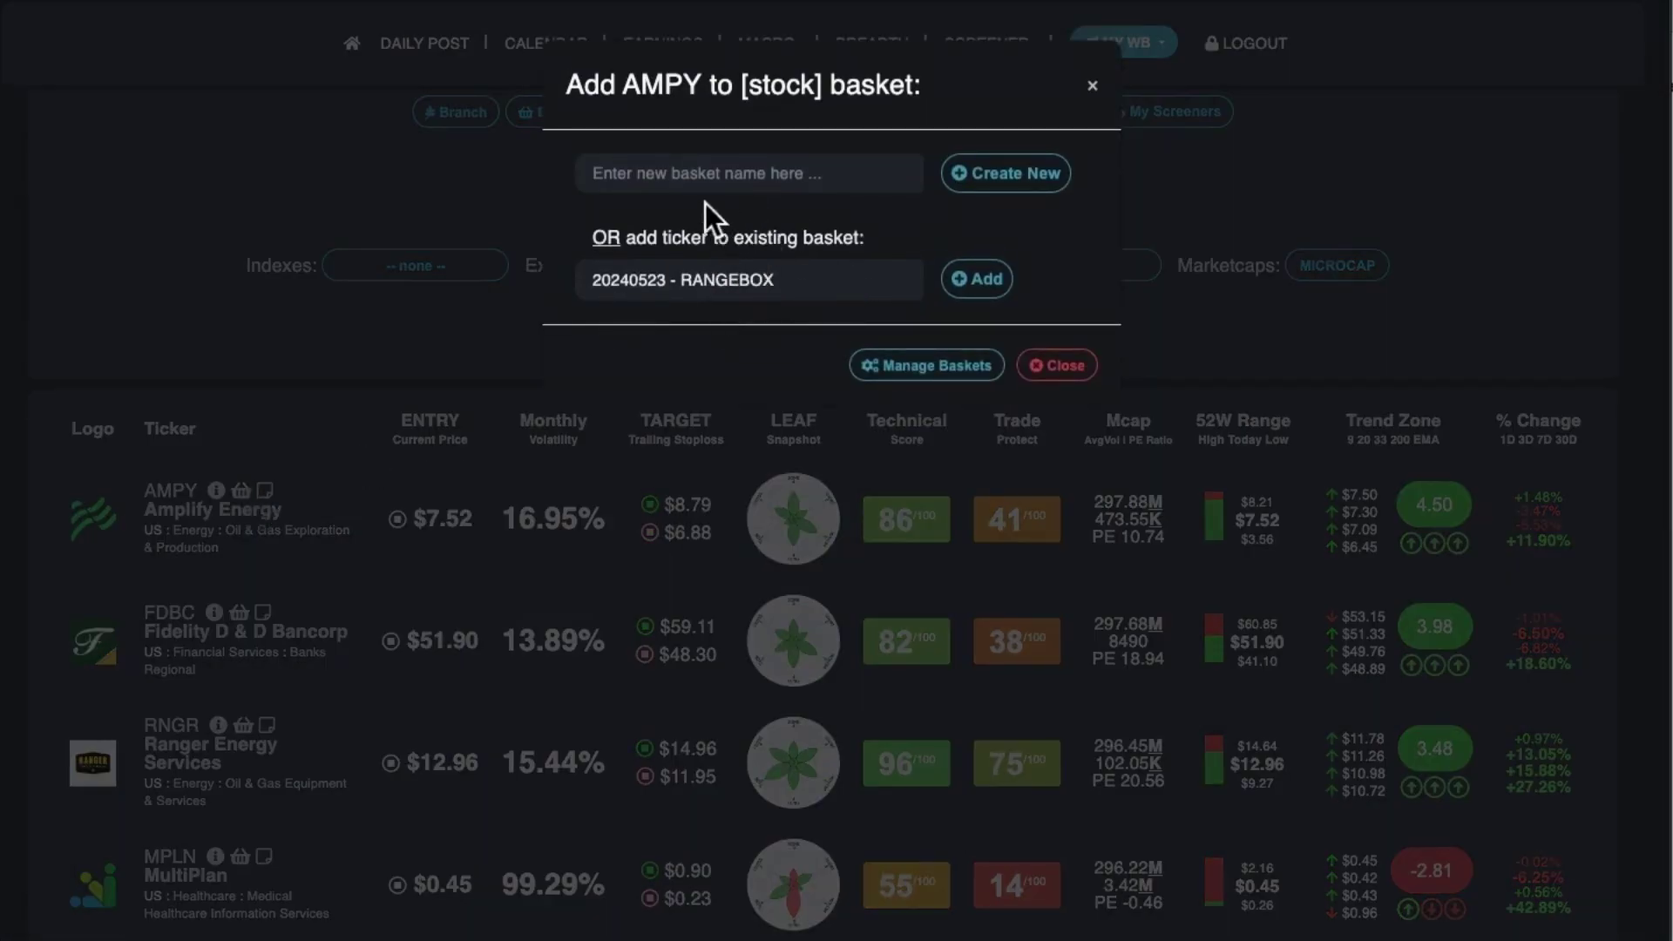
Remove GY from the Stocks To Buy On Dip basket under Manage Baskets, then return to the screener.
click(698, 175)
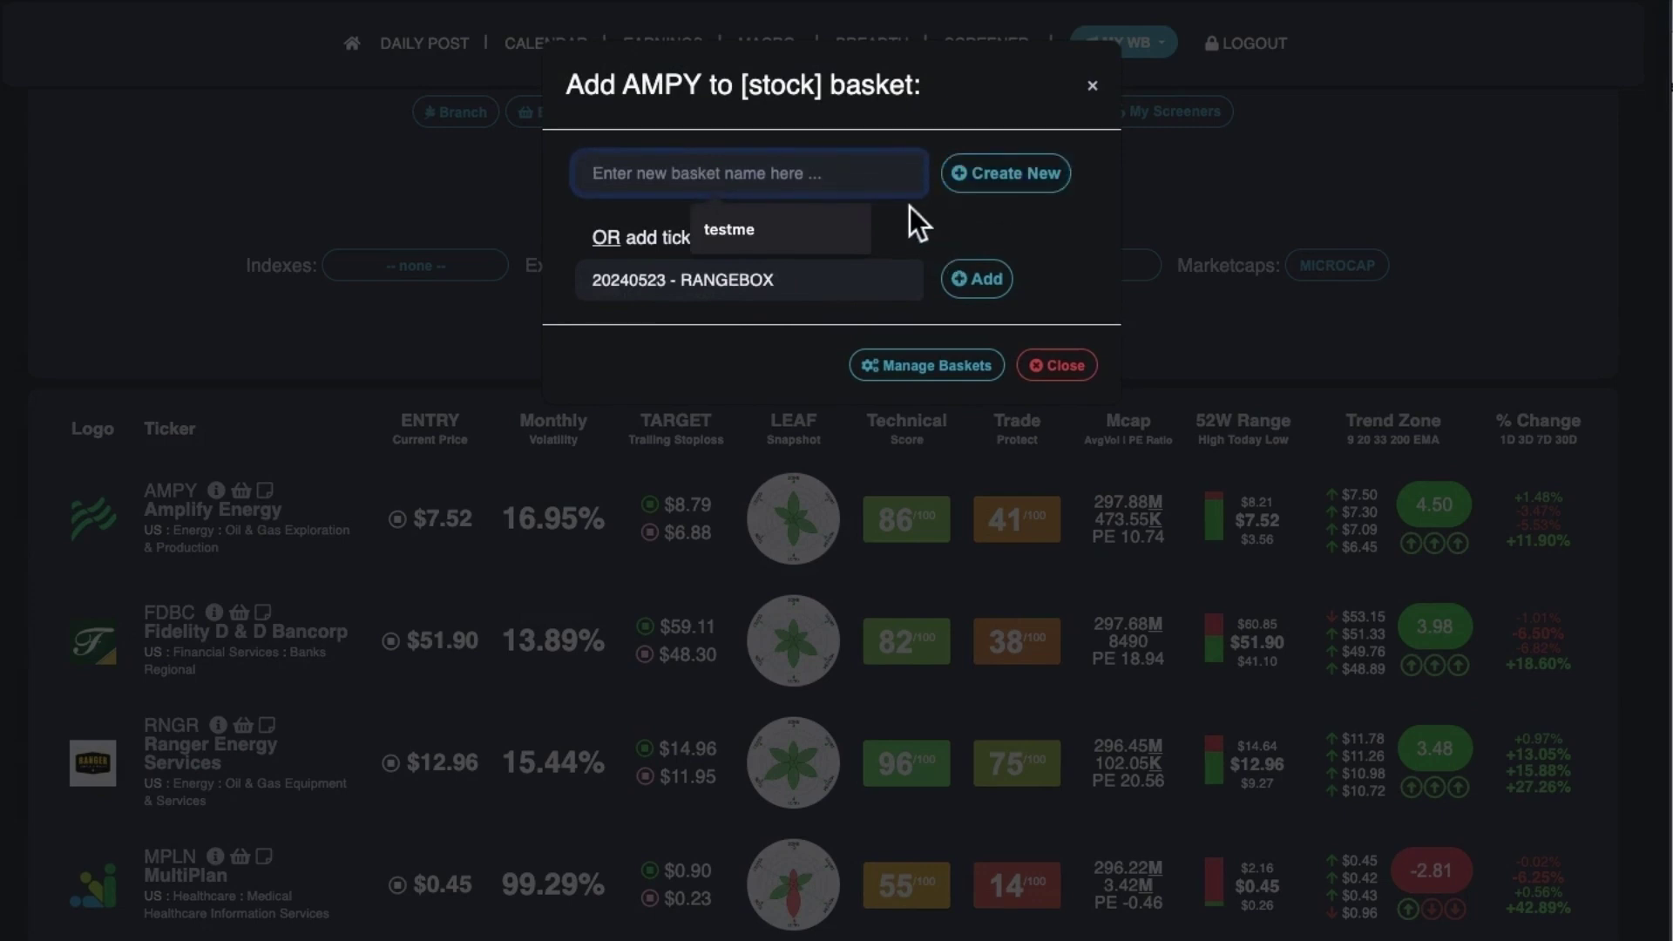
click(929, 382)
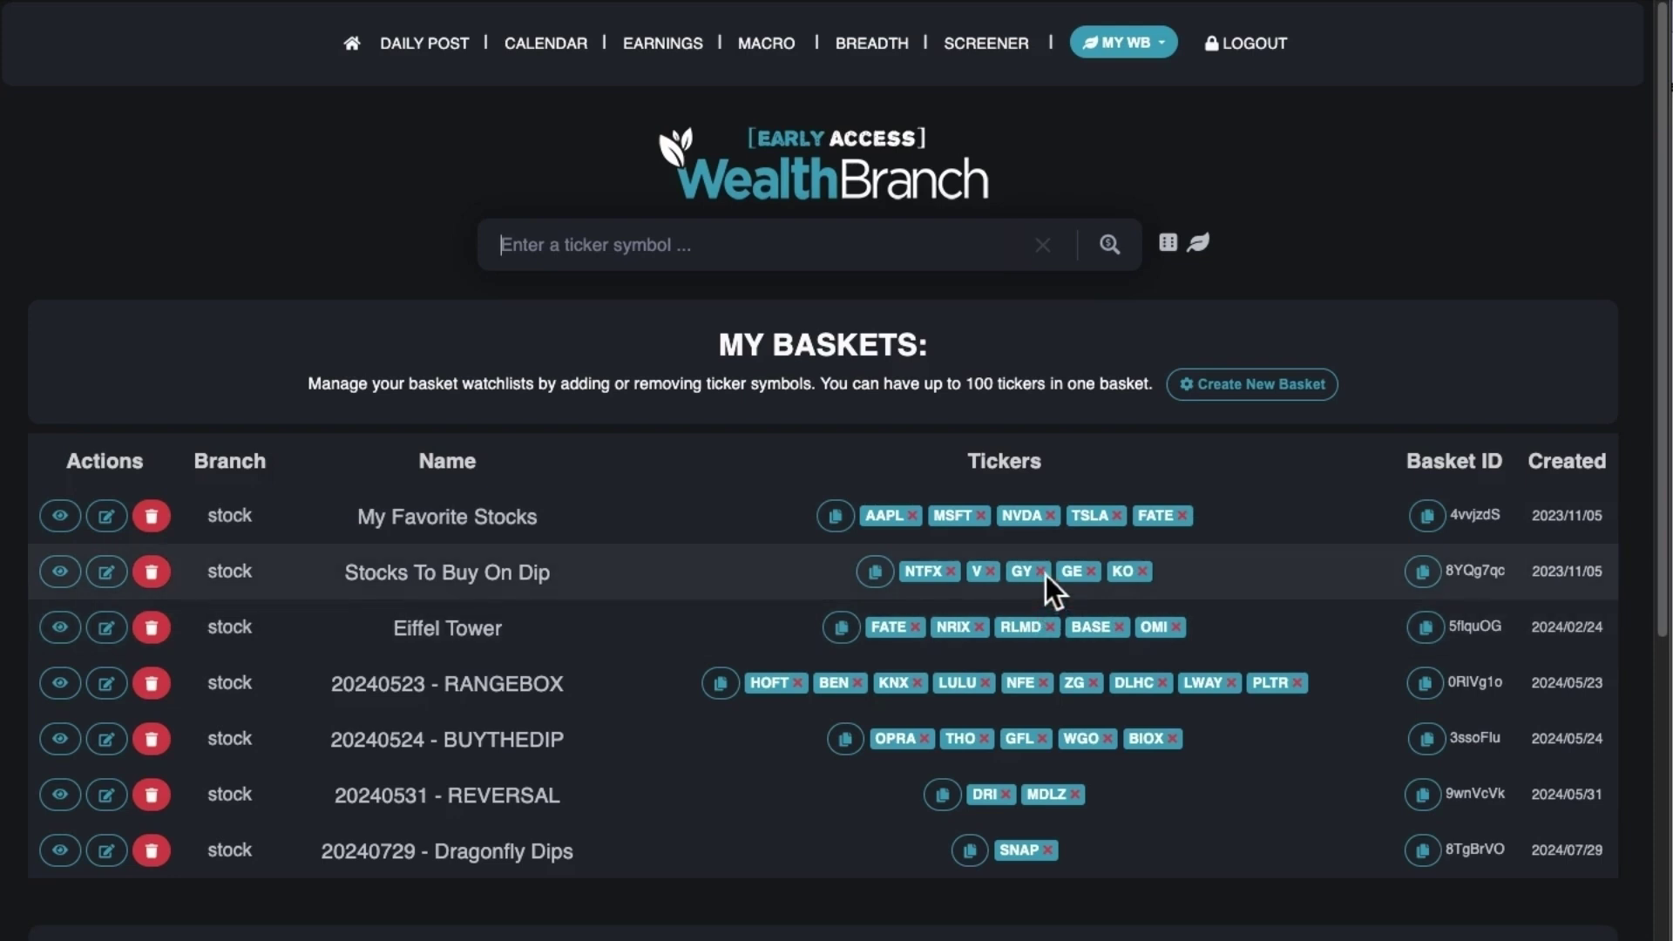
click(1042, 572)
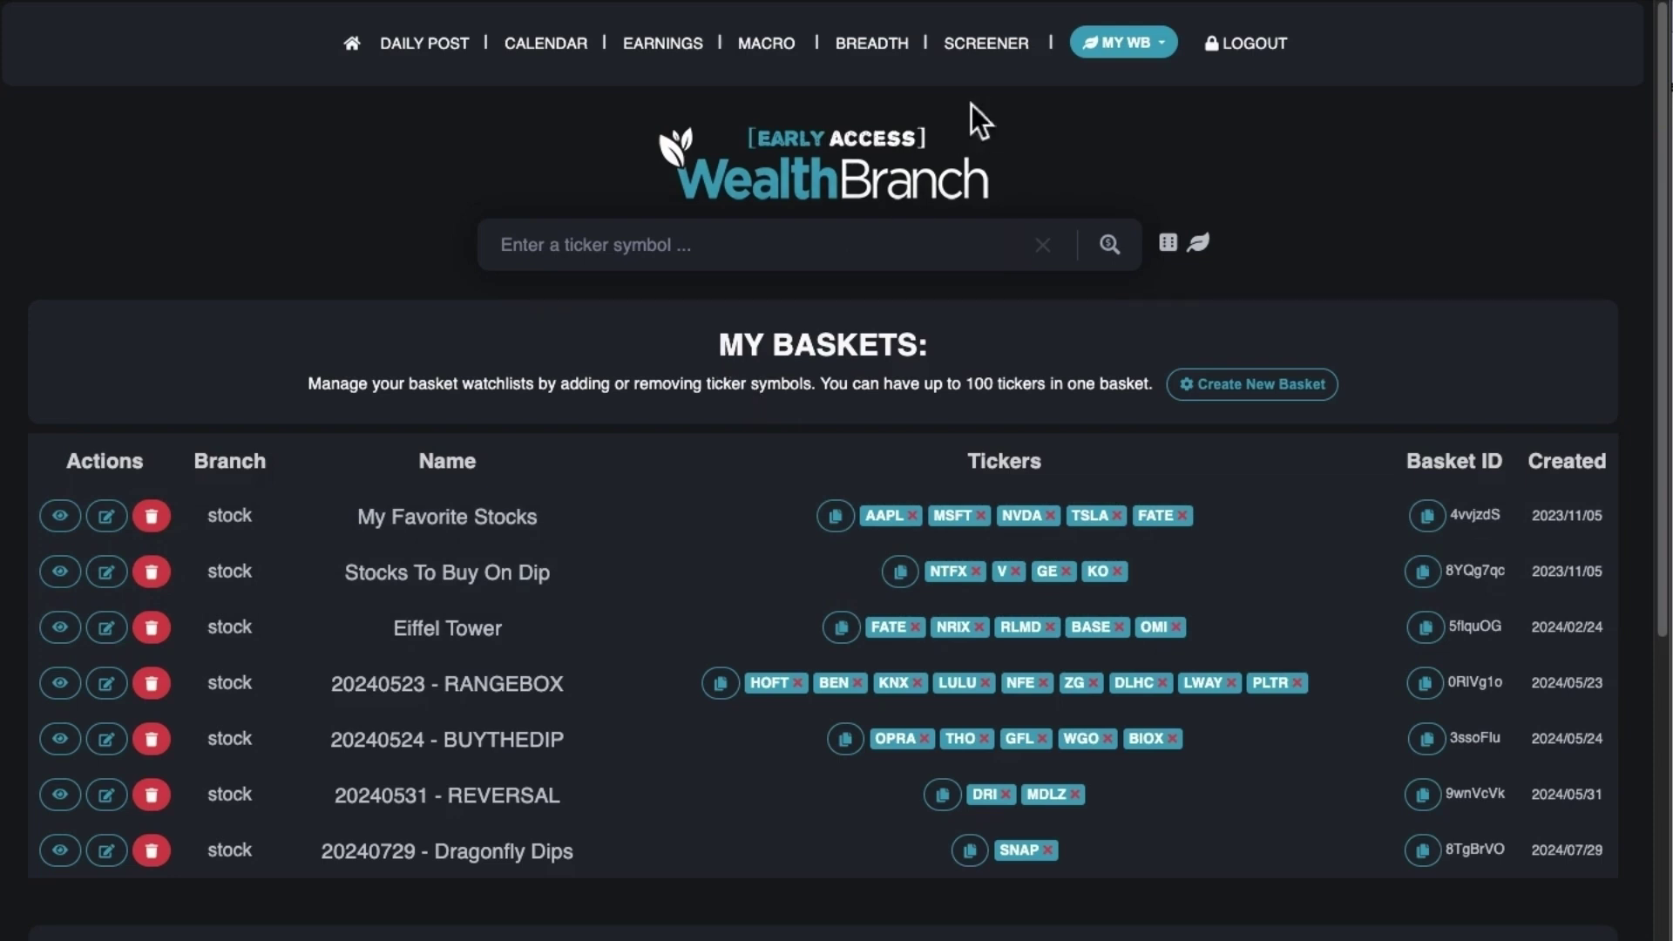
click(989, 46)
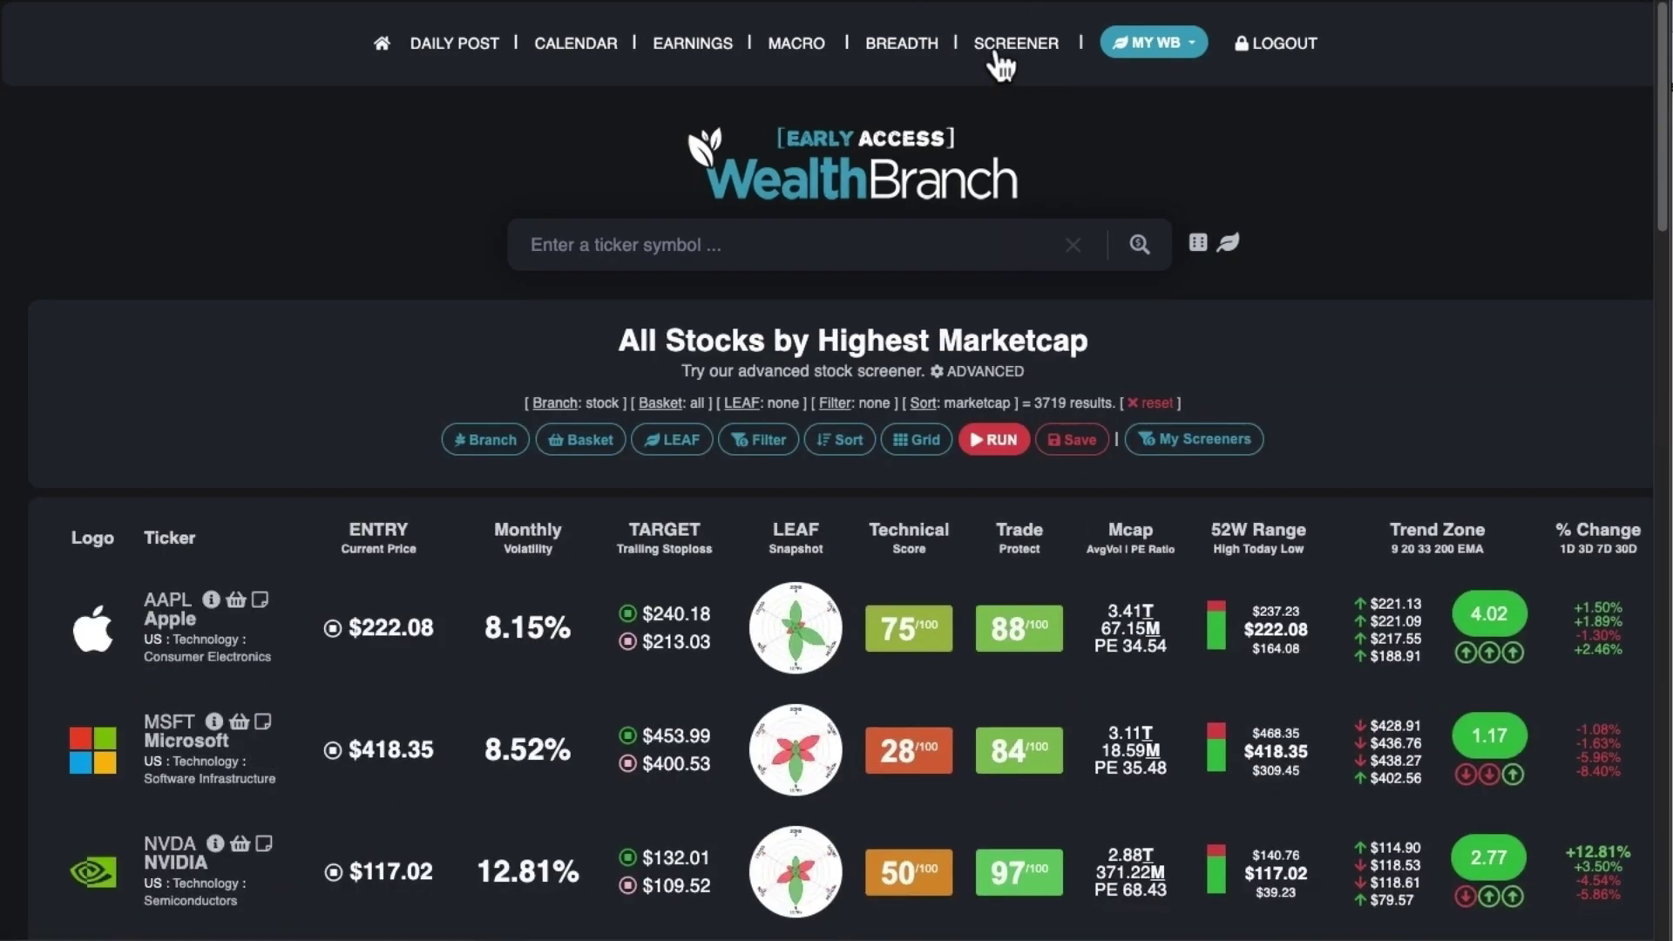
Look over the saved baskets list without choosing one, then view the LEAF zone settings.
click(587, 441)
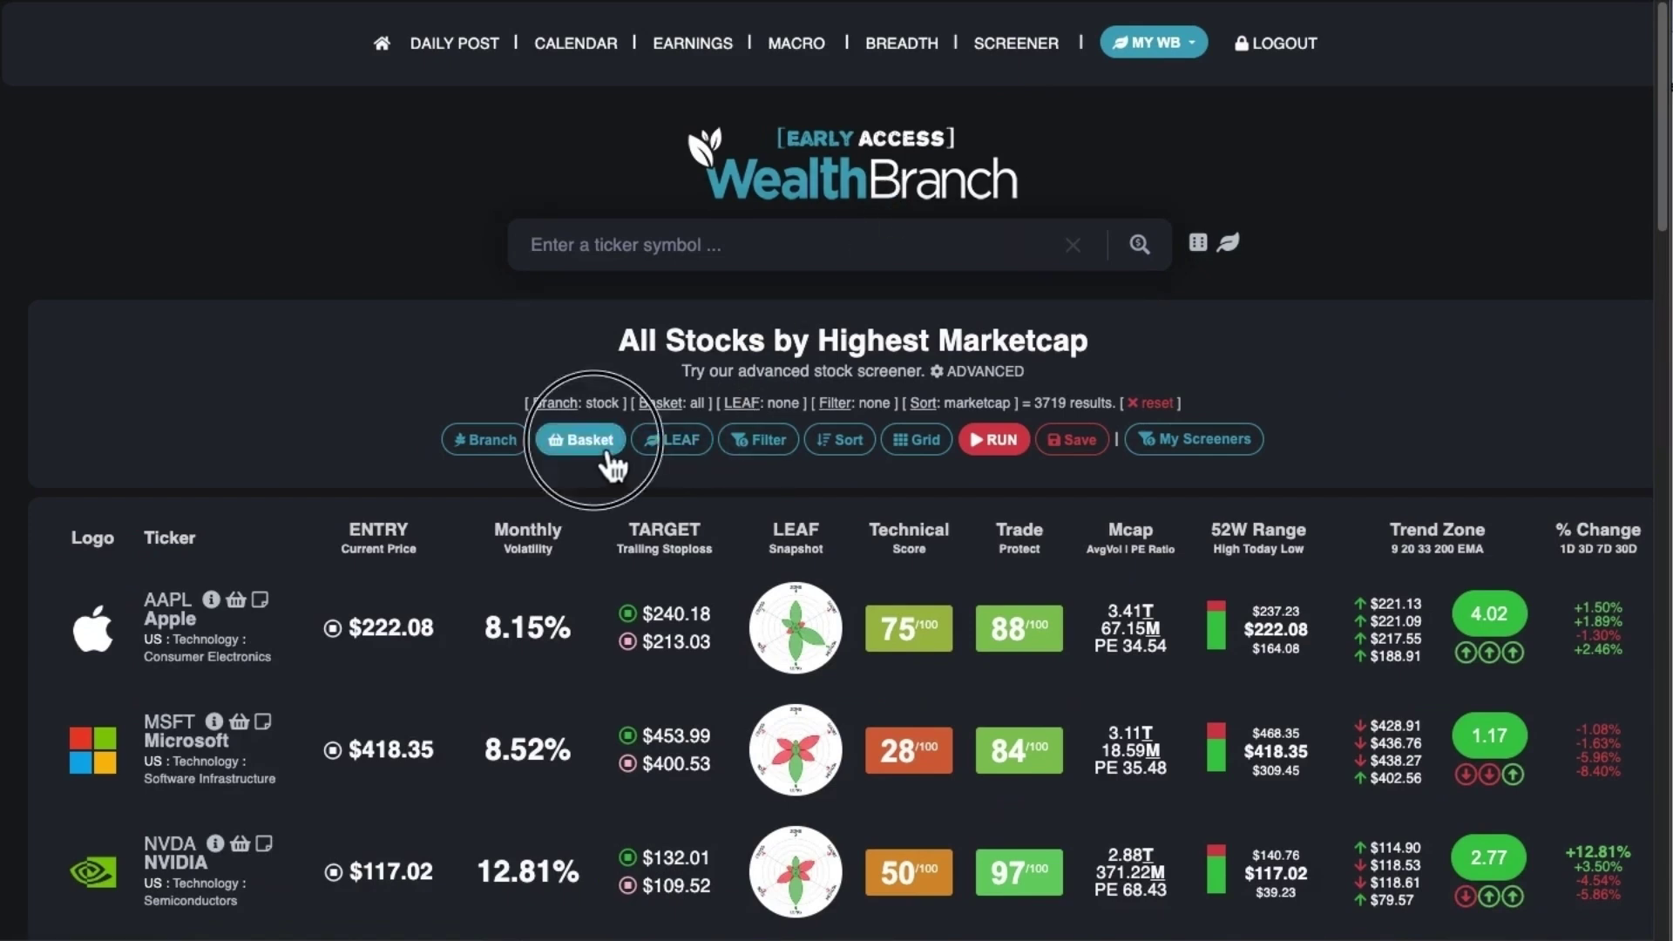
click(840, 629)
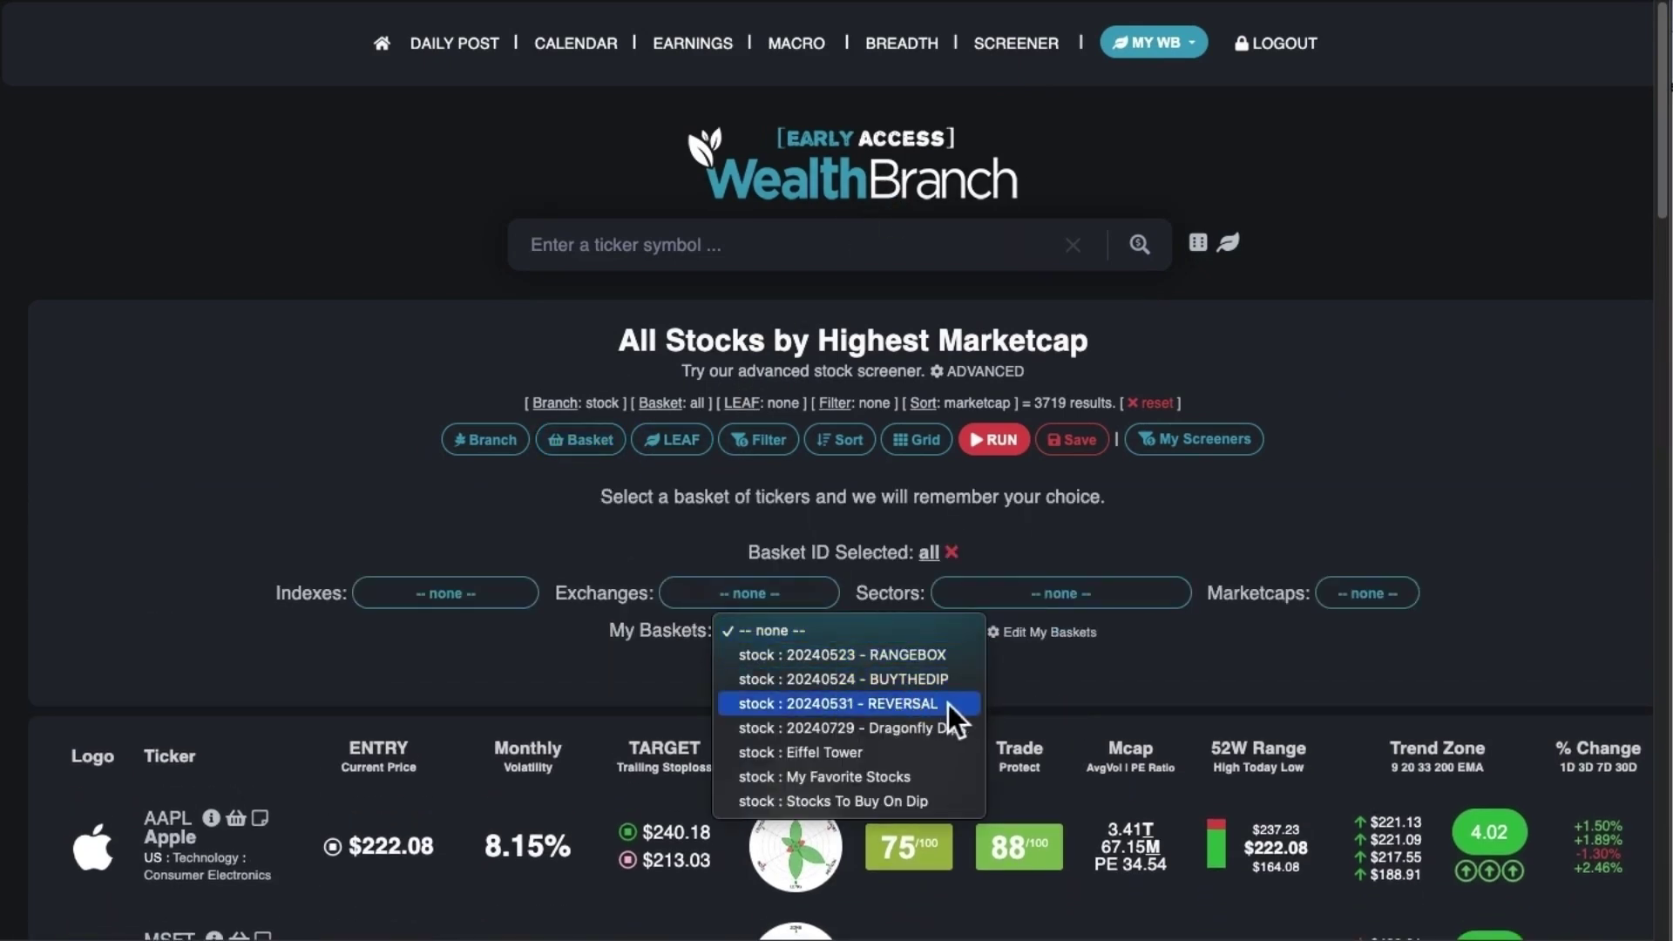
click(1051, 688)
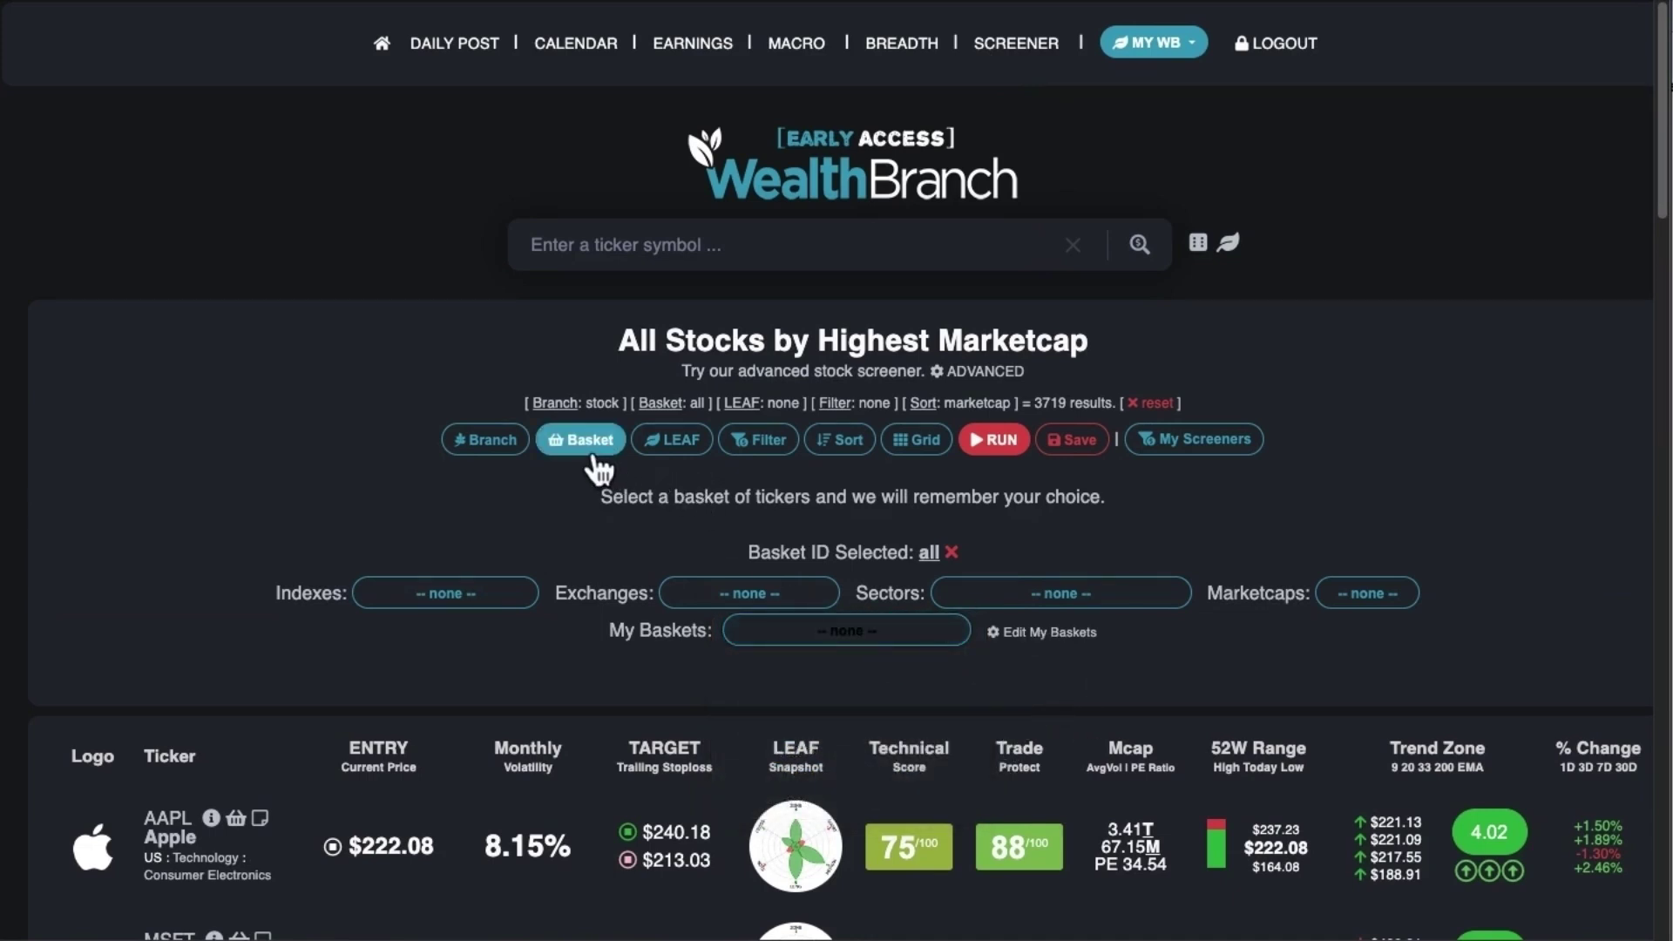
click(686, 446)
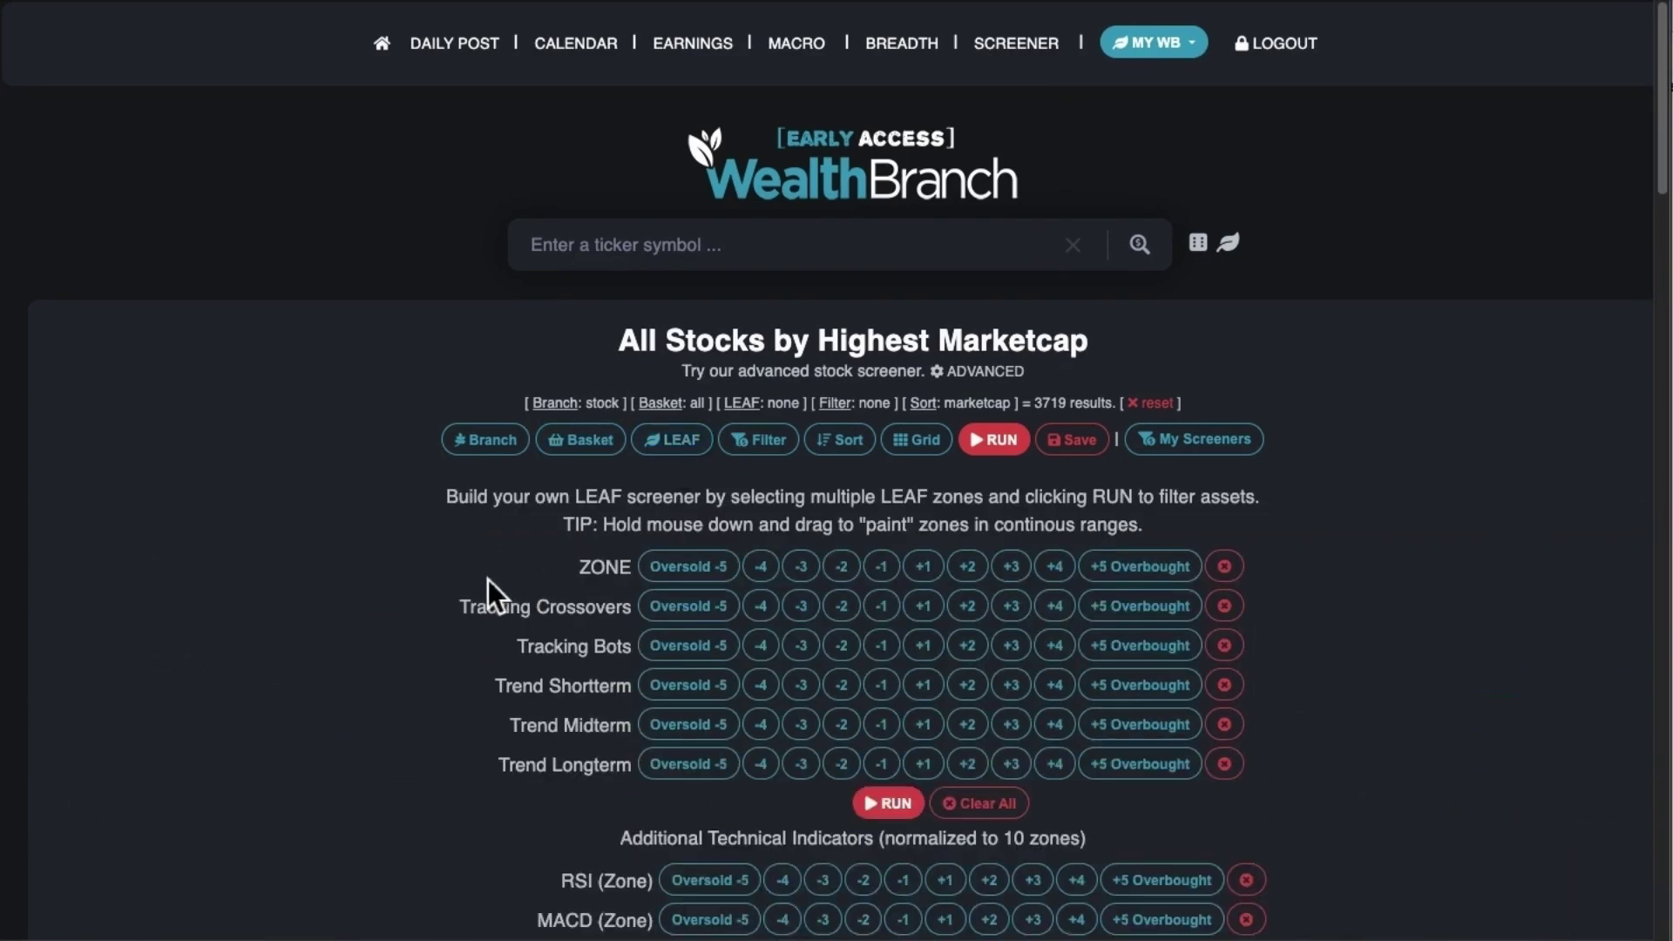
scroll(473, 577, down, 6)
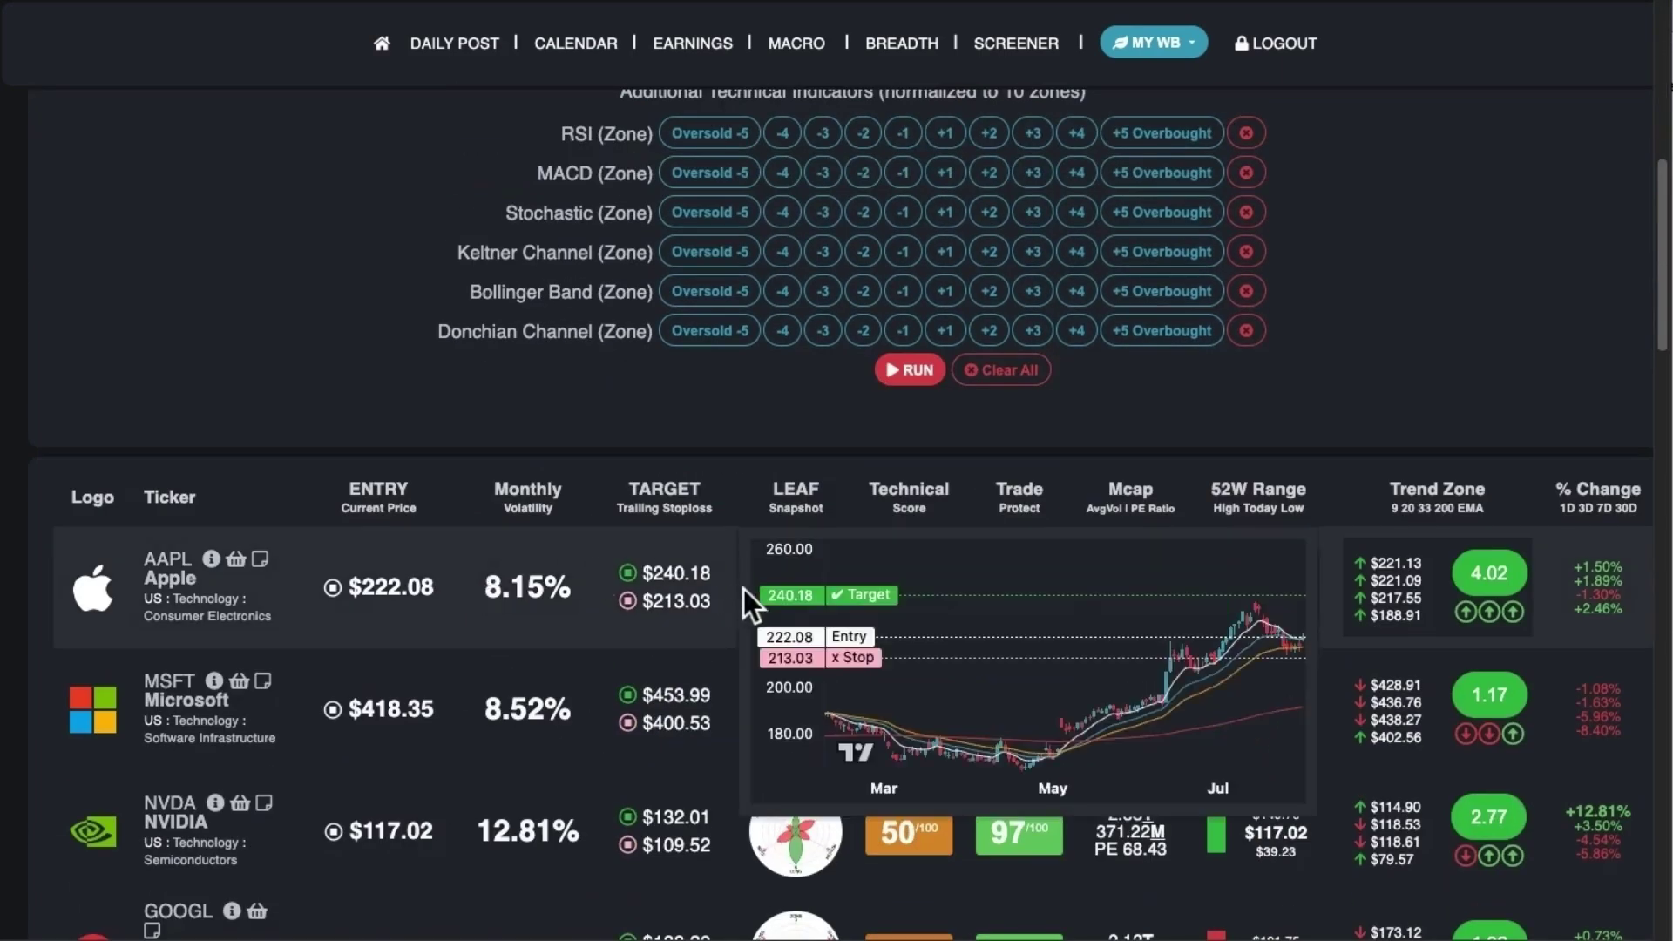
scroll(645, 436, up, 6)
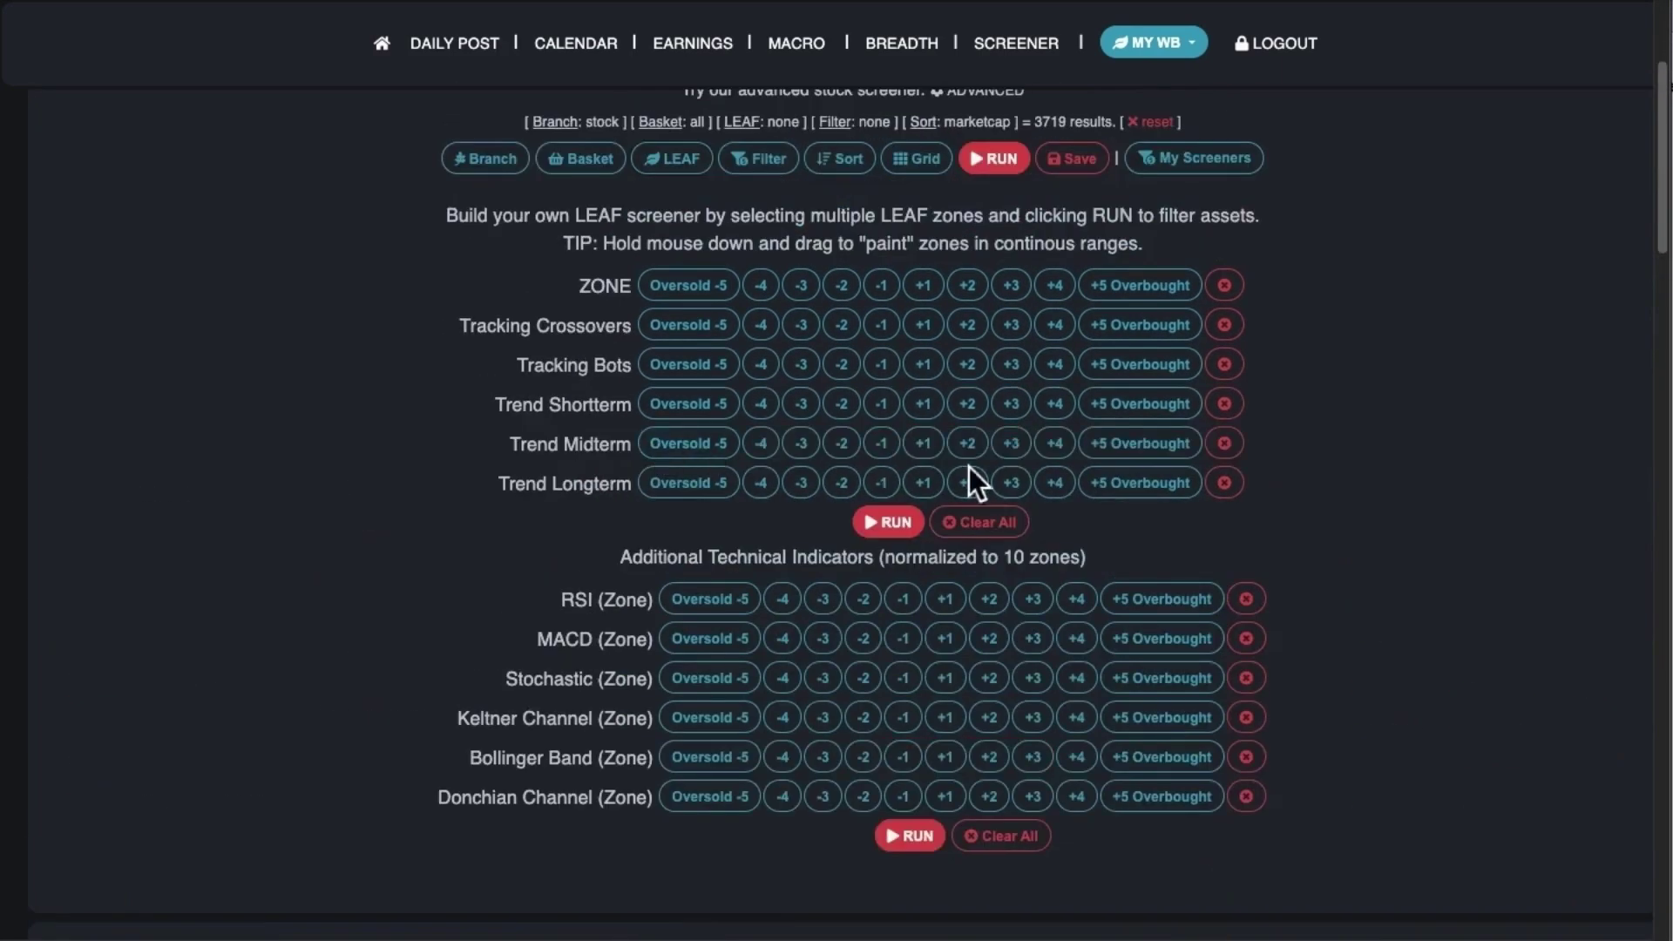
Display screener results as Chart Grid cards with the LEAF zone builder shown above Apple's card.
click(937, 446)
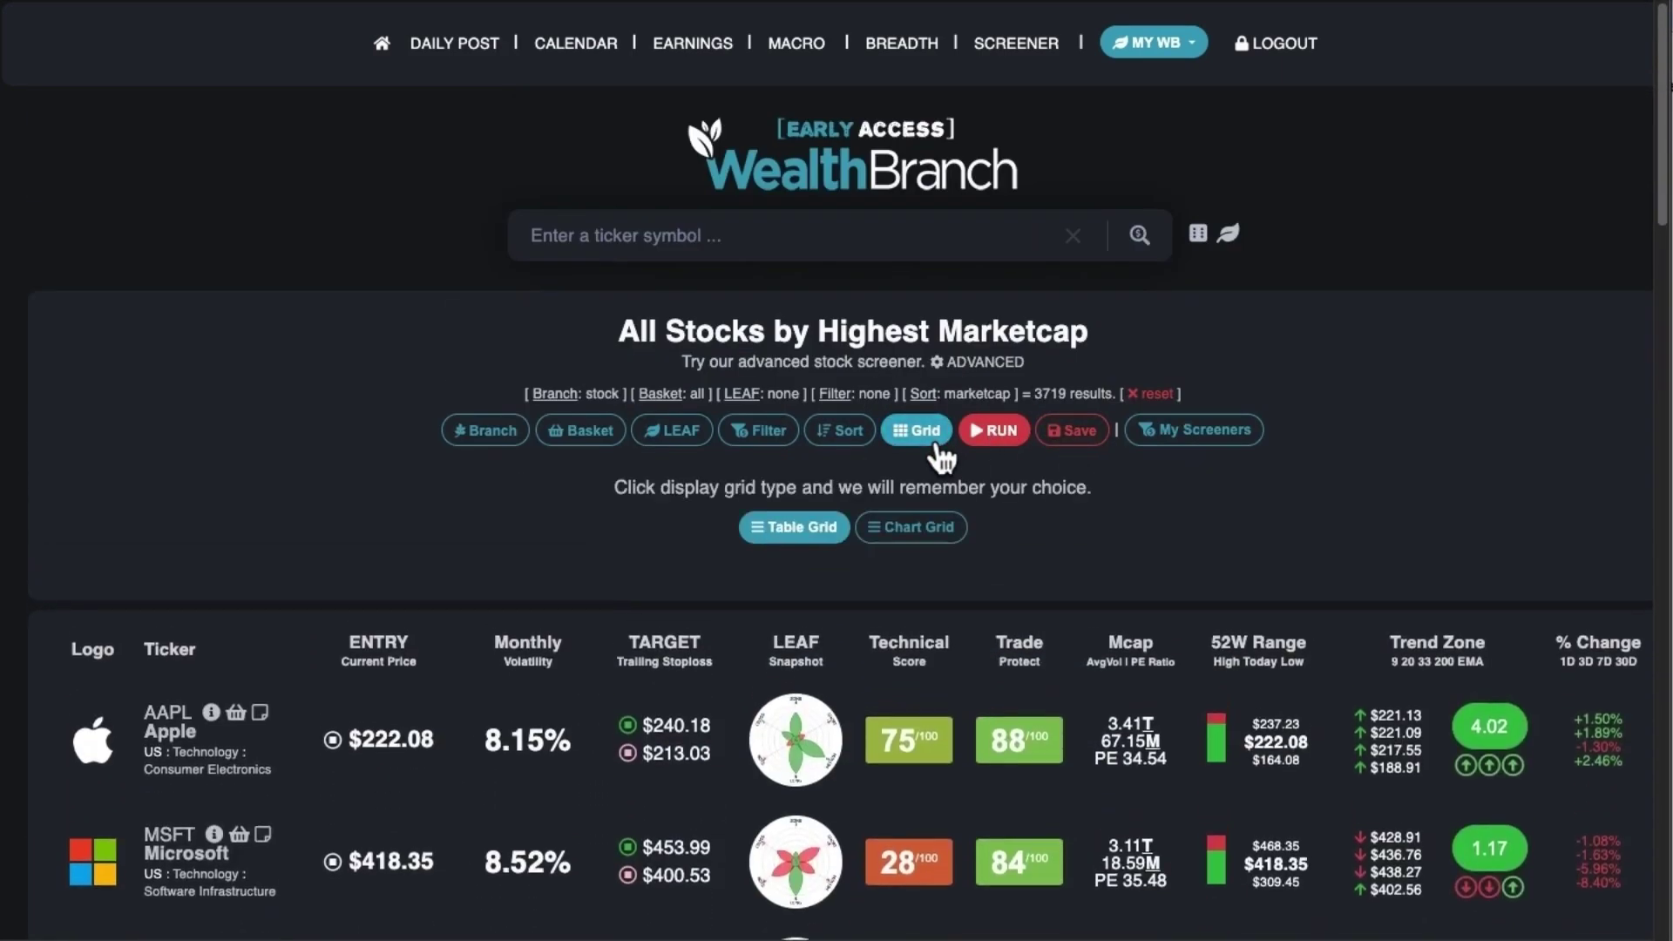
click(920, 534)
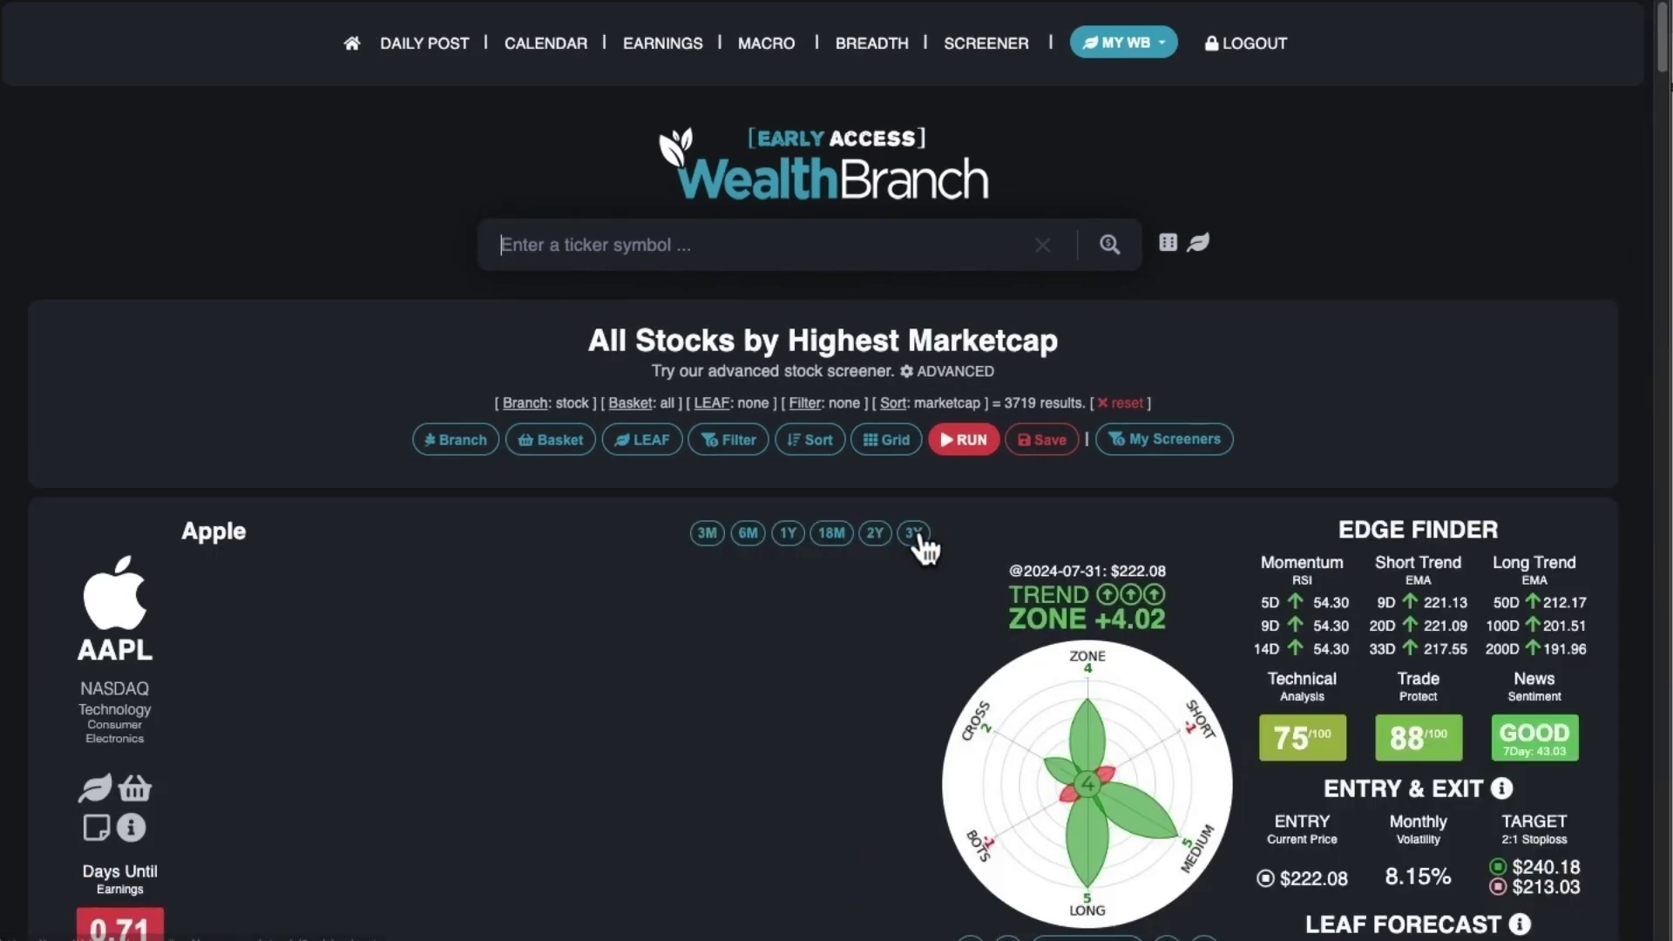
click(649, 439)
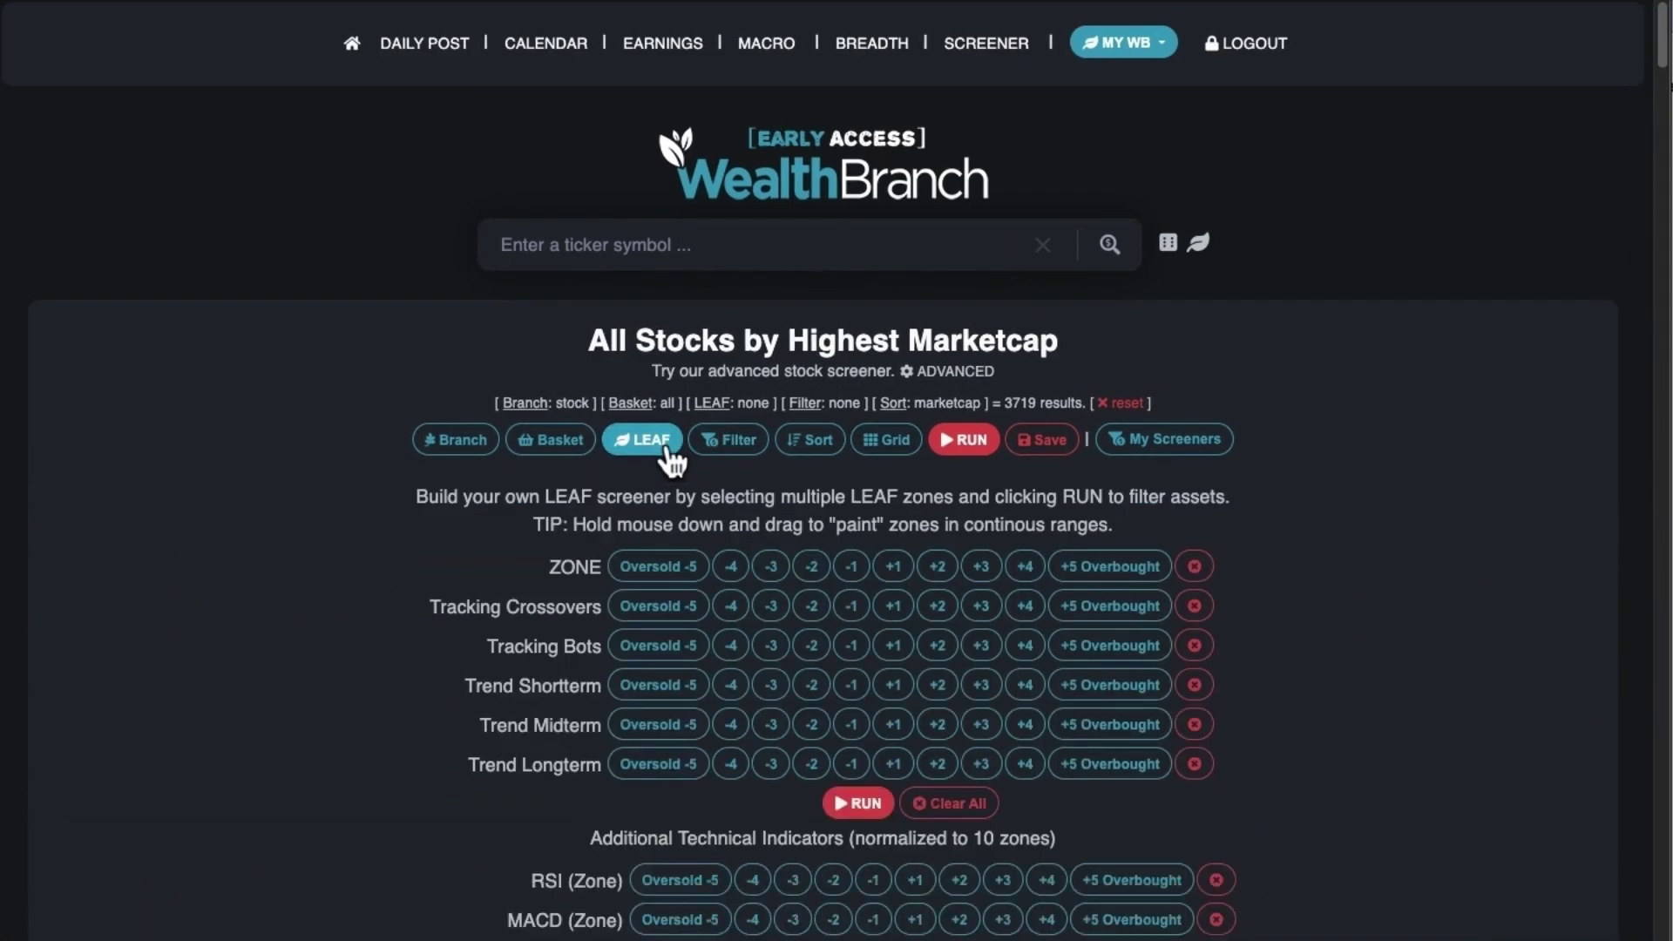
scroll(518, 610, down, 2)
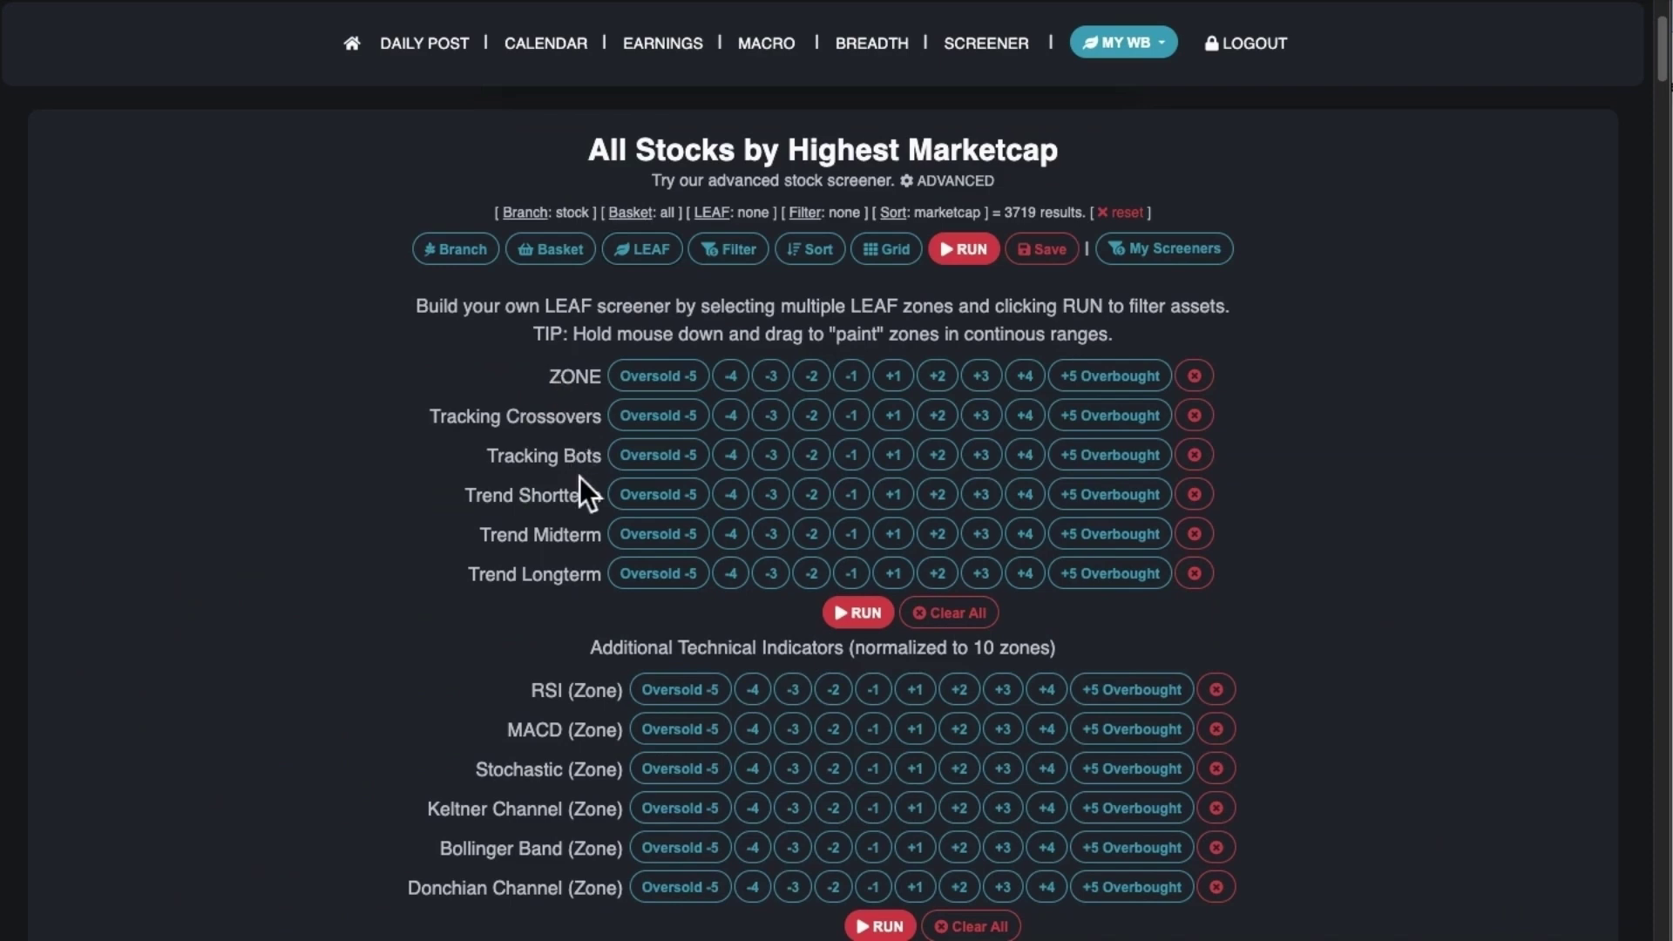
scroll(579, 593, down, 5)
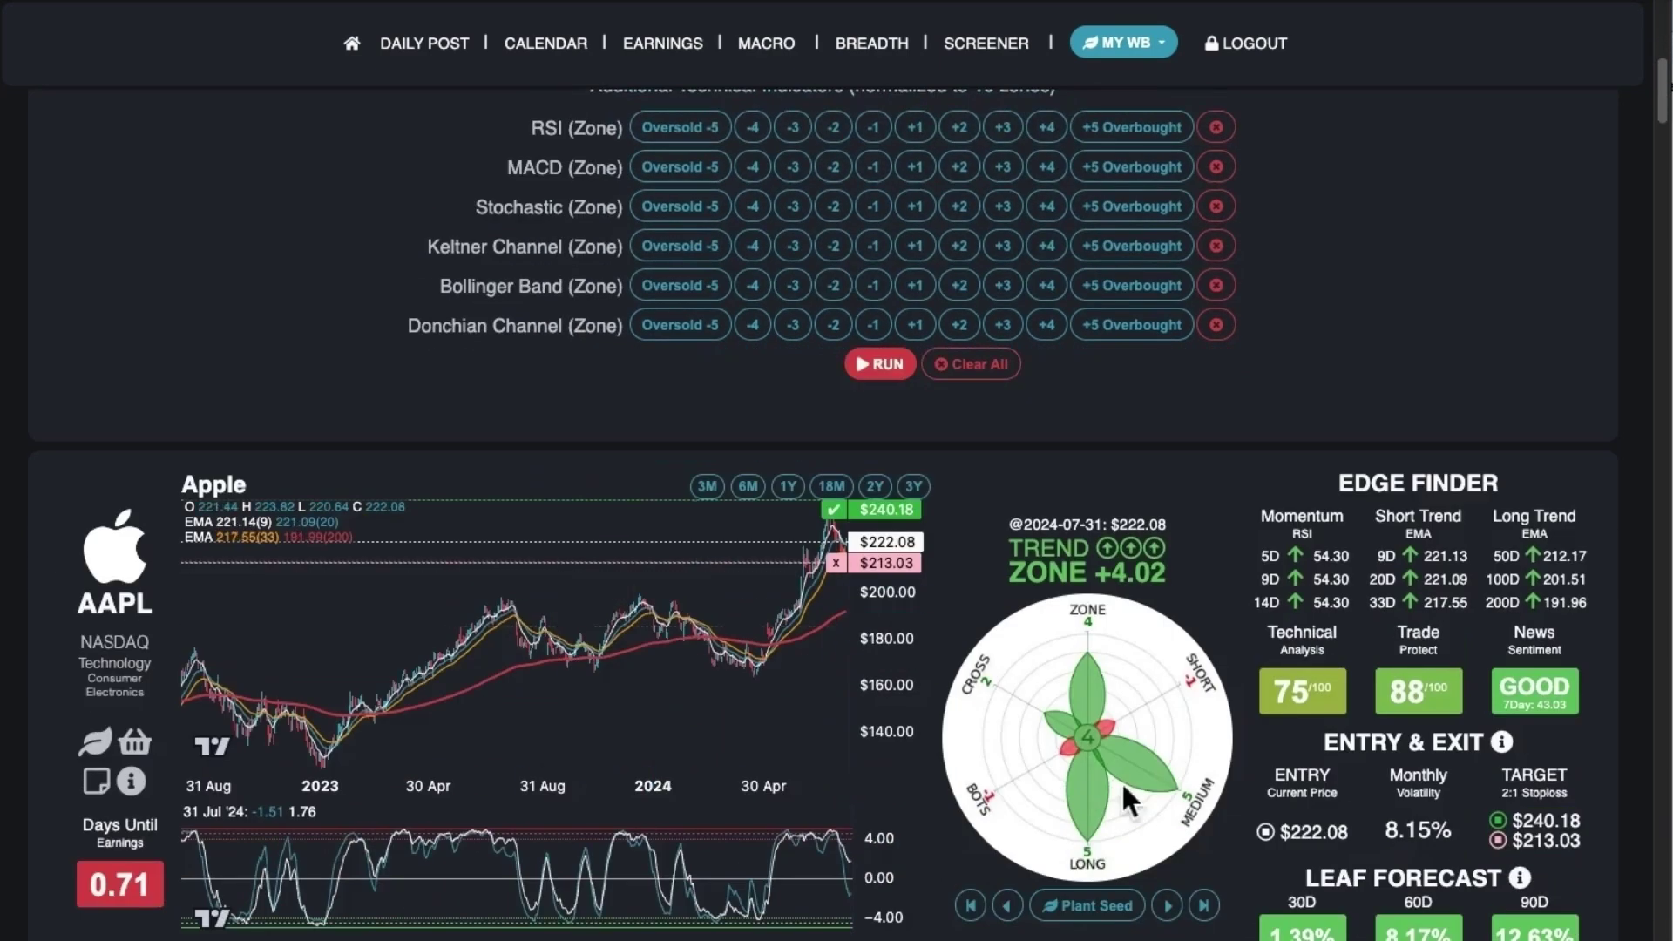
Preview Apple's LEAF trend snapshot at the 21 Jul '23 and 28 Jul '23 chart points.
scroll(1142, 732, down, 1)
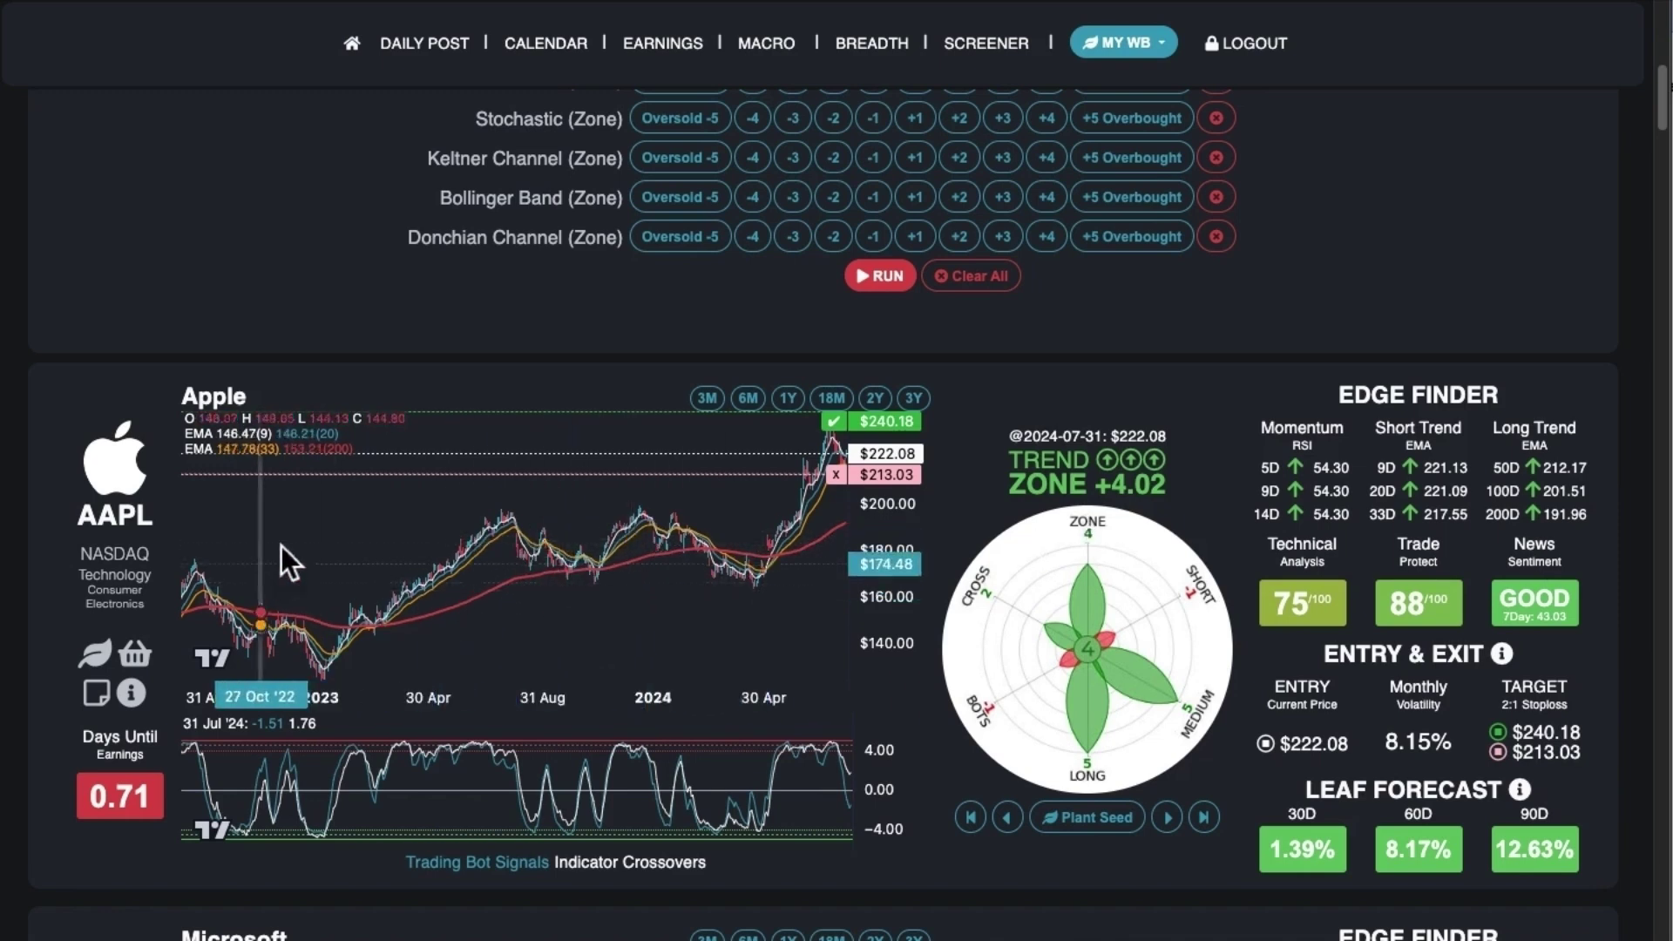
click(509, 599)
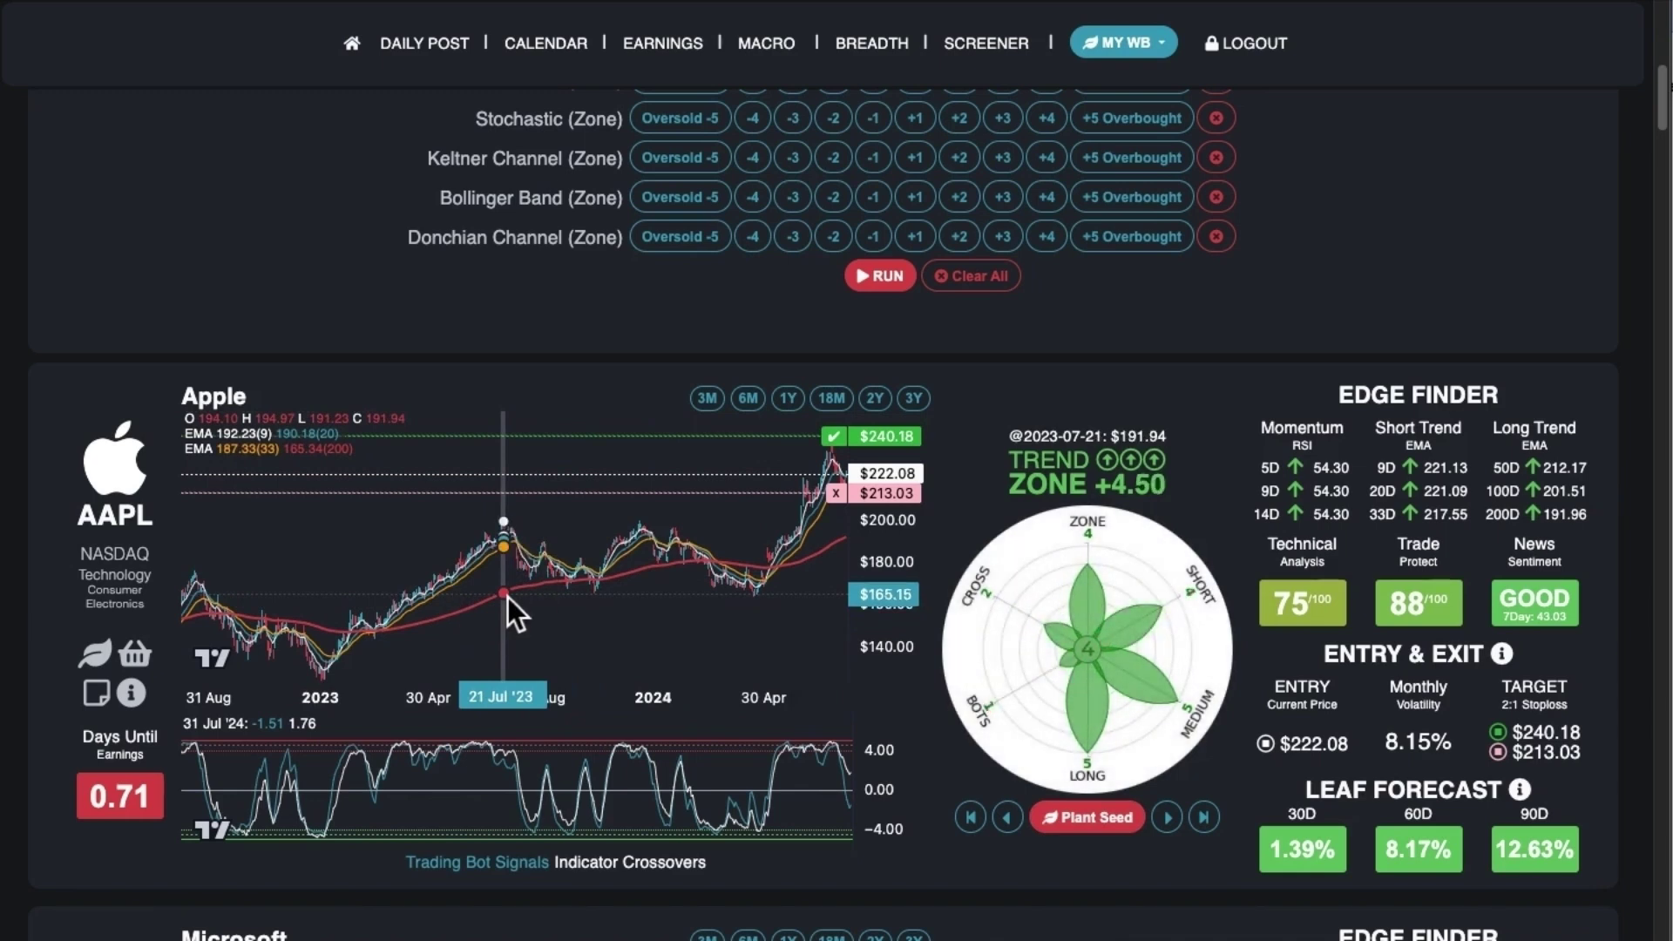
click(514, 671)
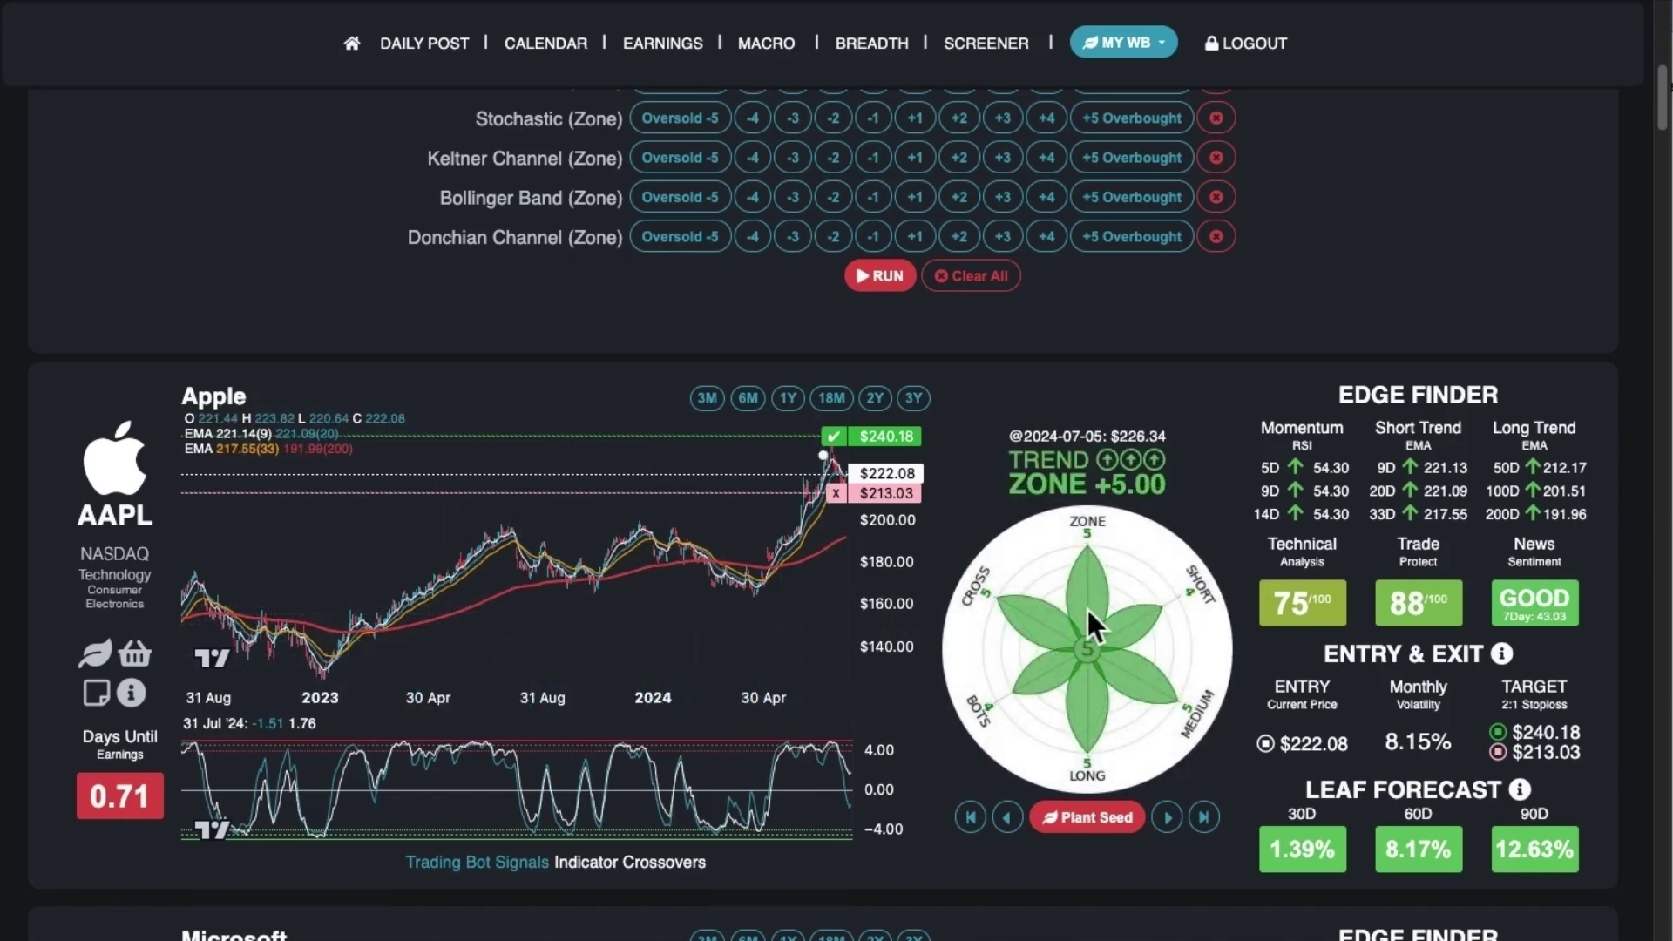
scroll(1088, 610, up, 6)
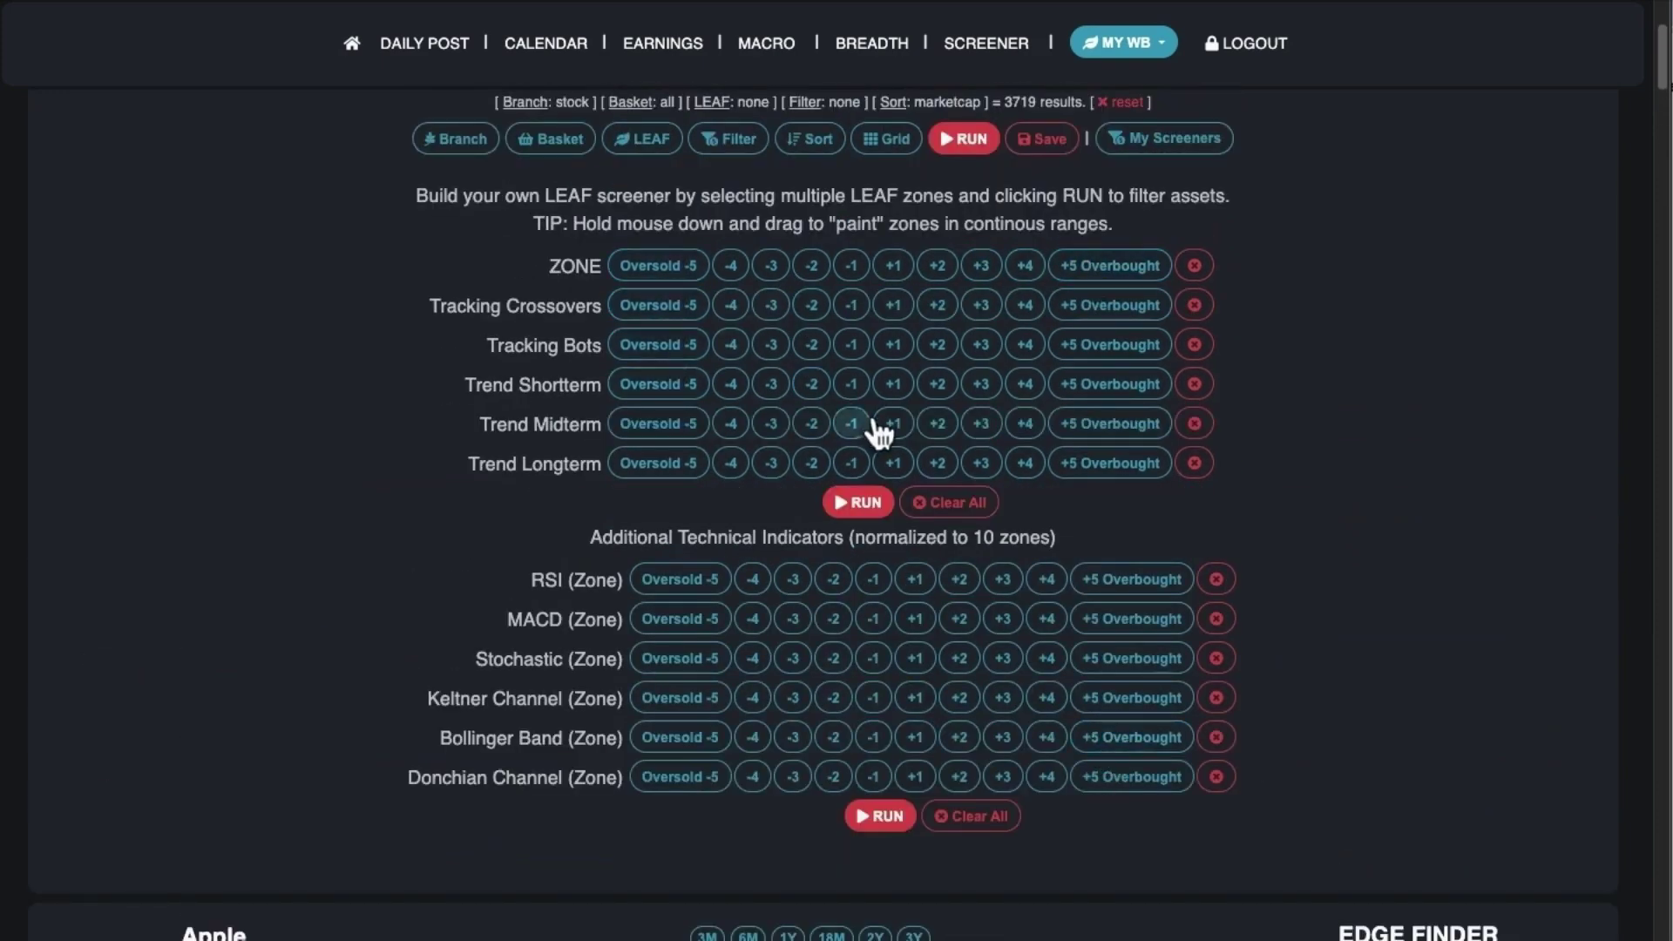
Add ZONE +1, Bollinger Band +4 and +5 Overbought, and Stochastic -2 to the LEAF screener.
click(893, 265)
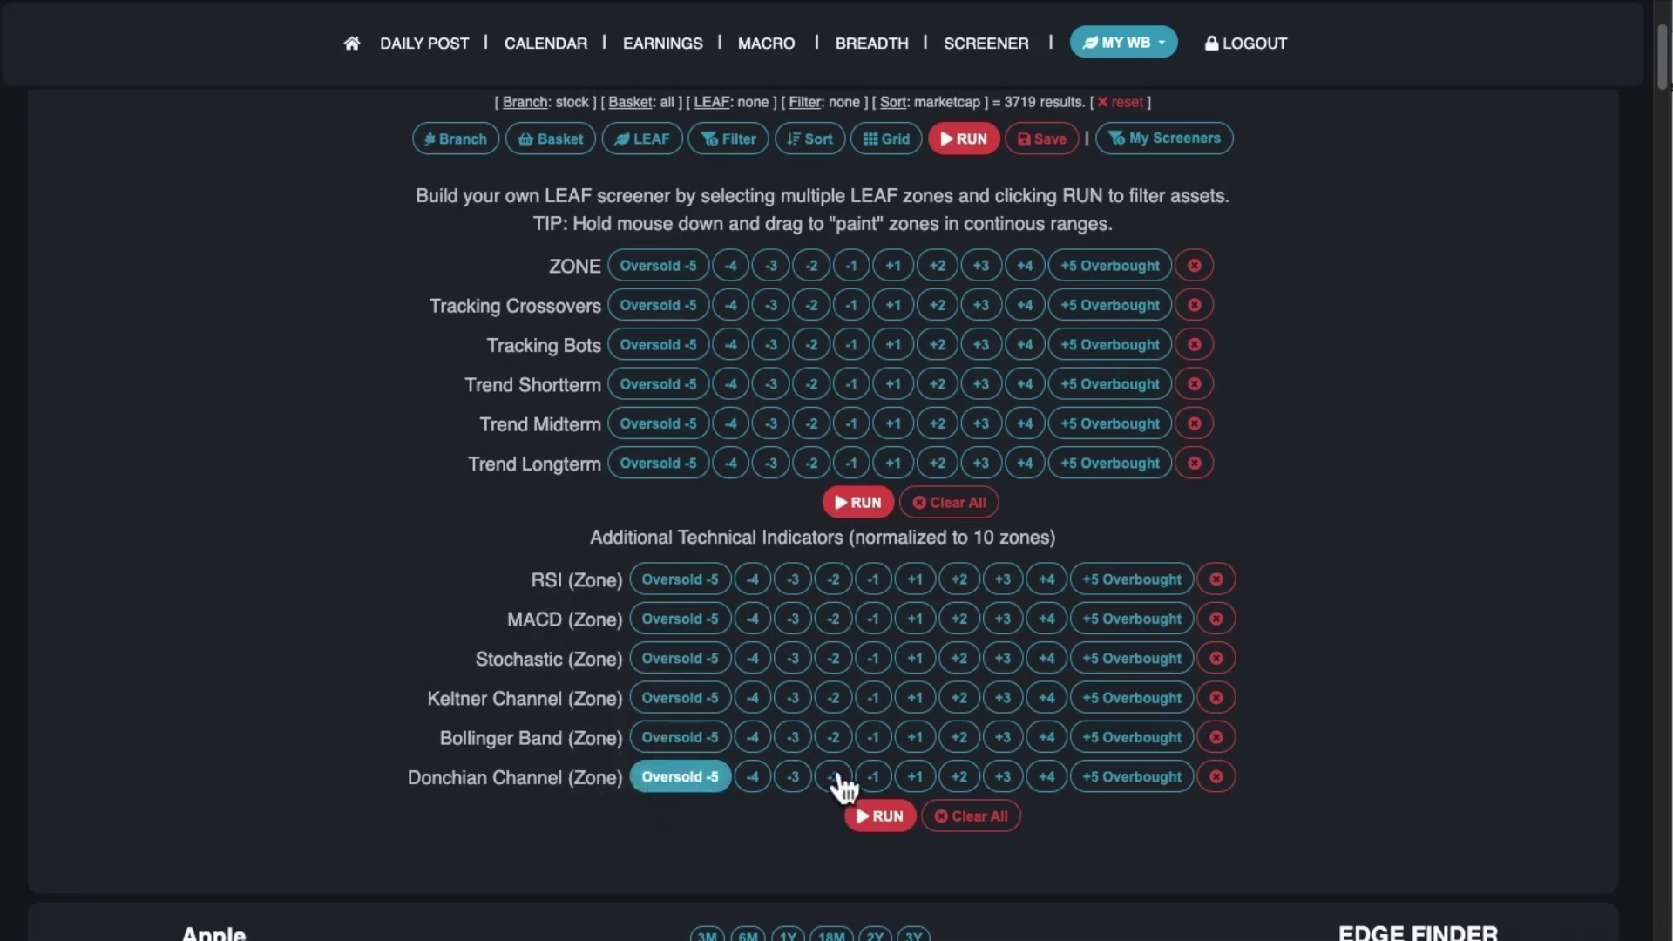
click(1069, 749)
click(1113, 757)
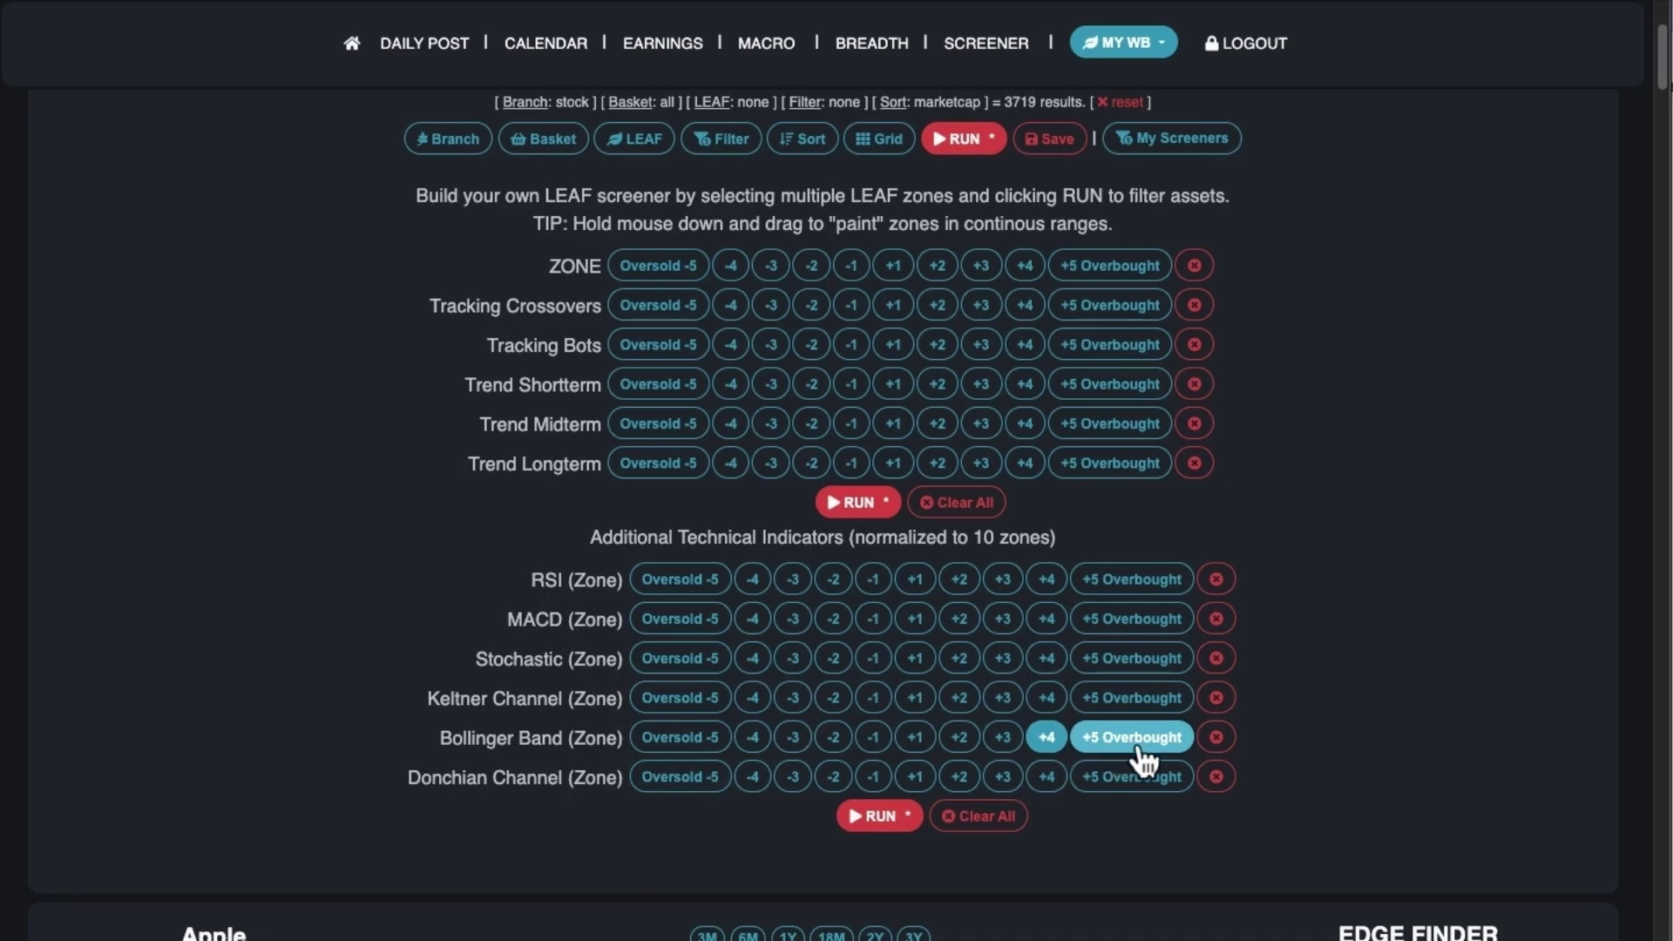
click(834, 660)
scroll(889, 689, up, 3)
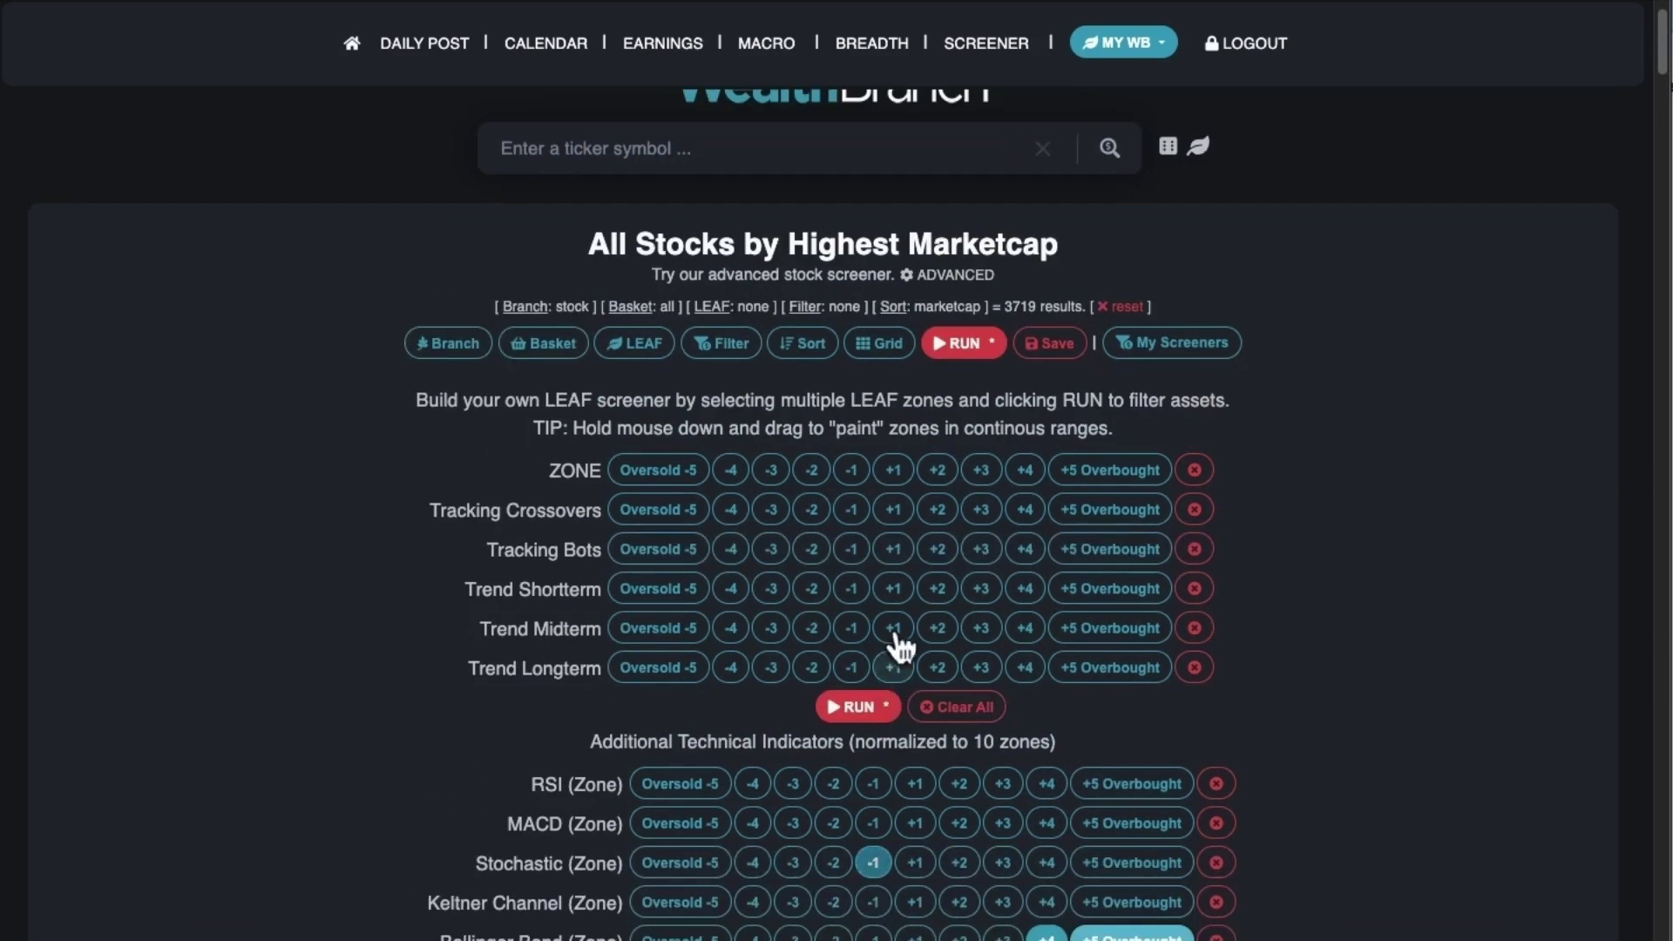
click(726, 353)
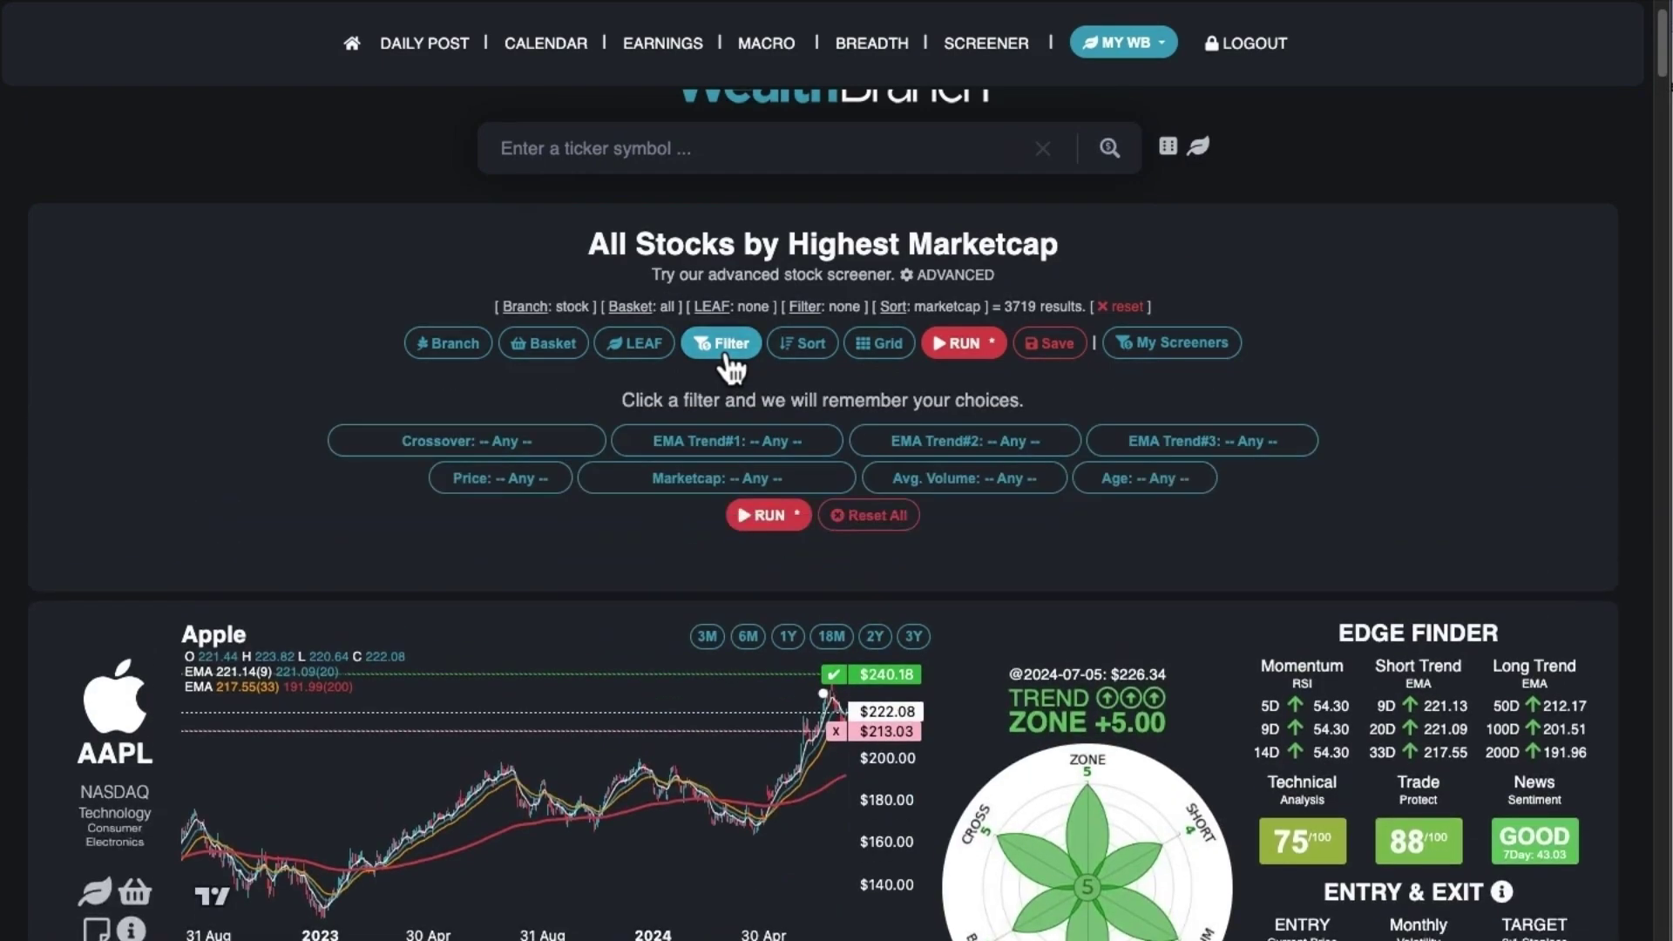
Review the Crossover and EMA Trend#1–3 filter choices, leaving each at Any.
click(544, 441)
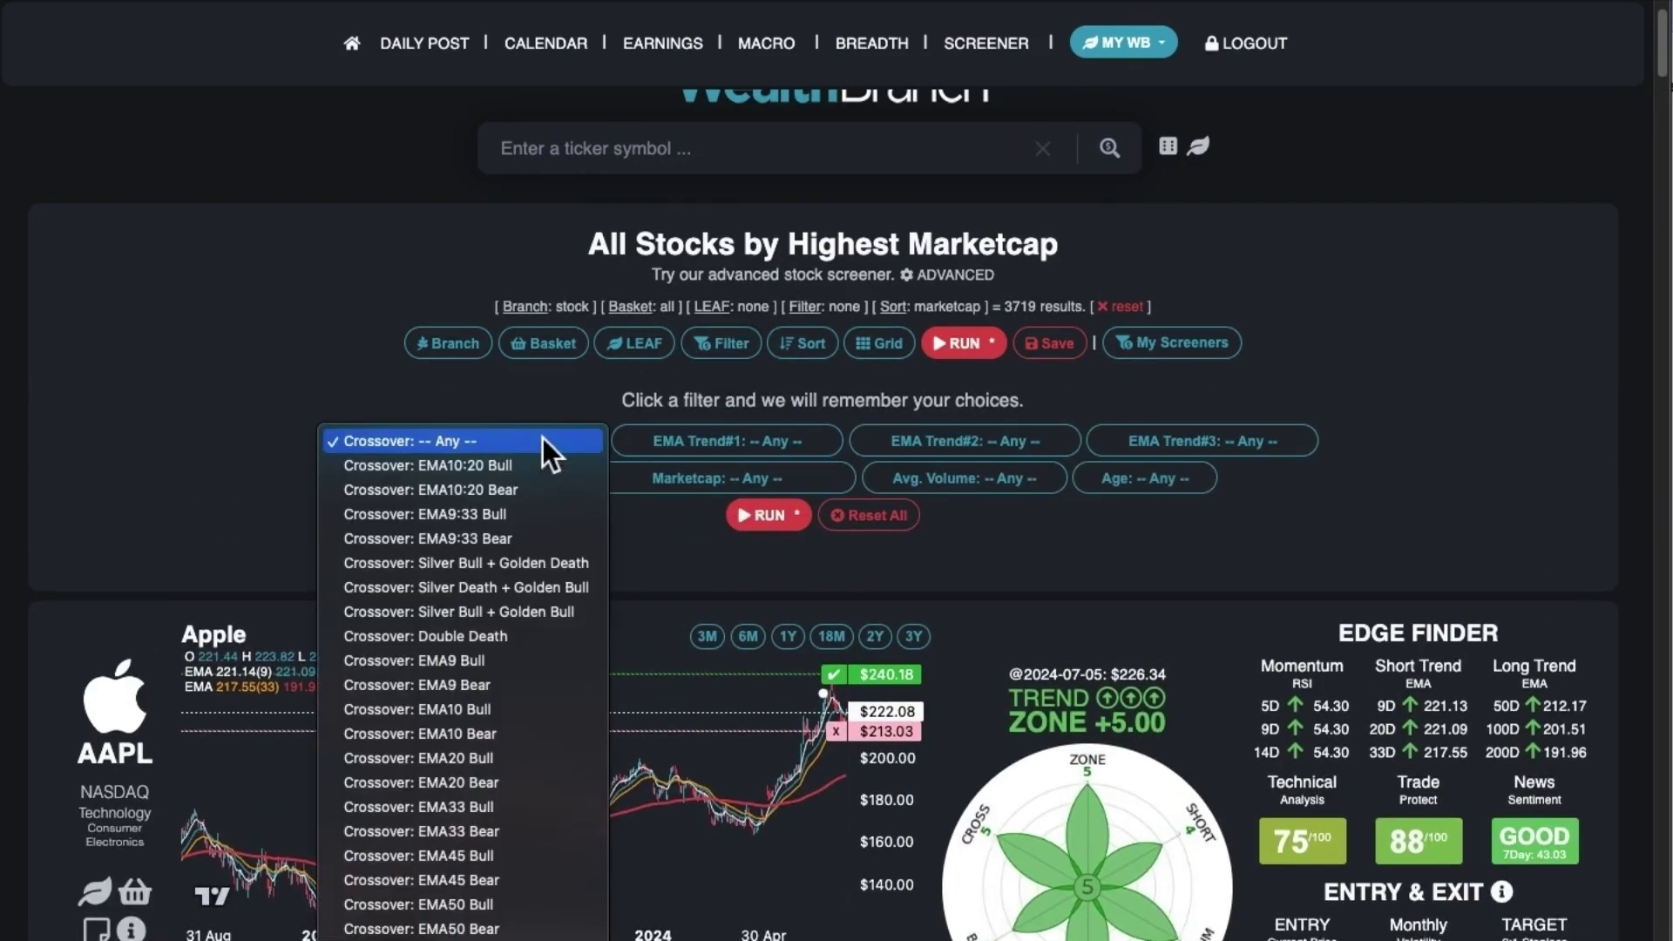
click(678, 442)
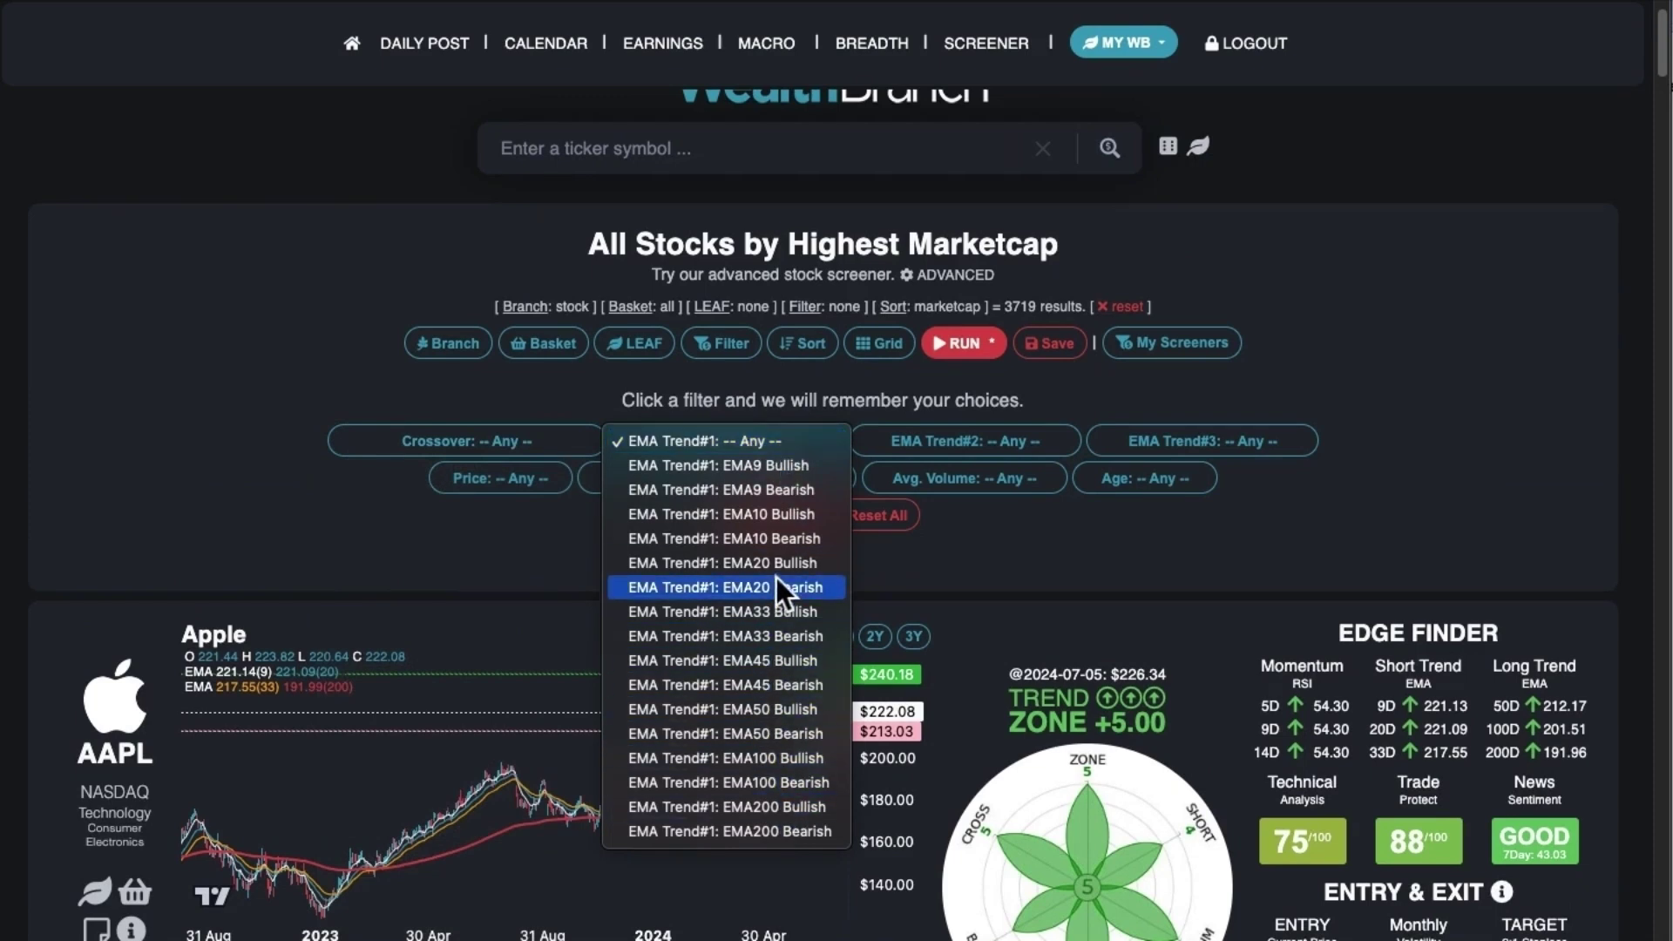
click(985, 441)
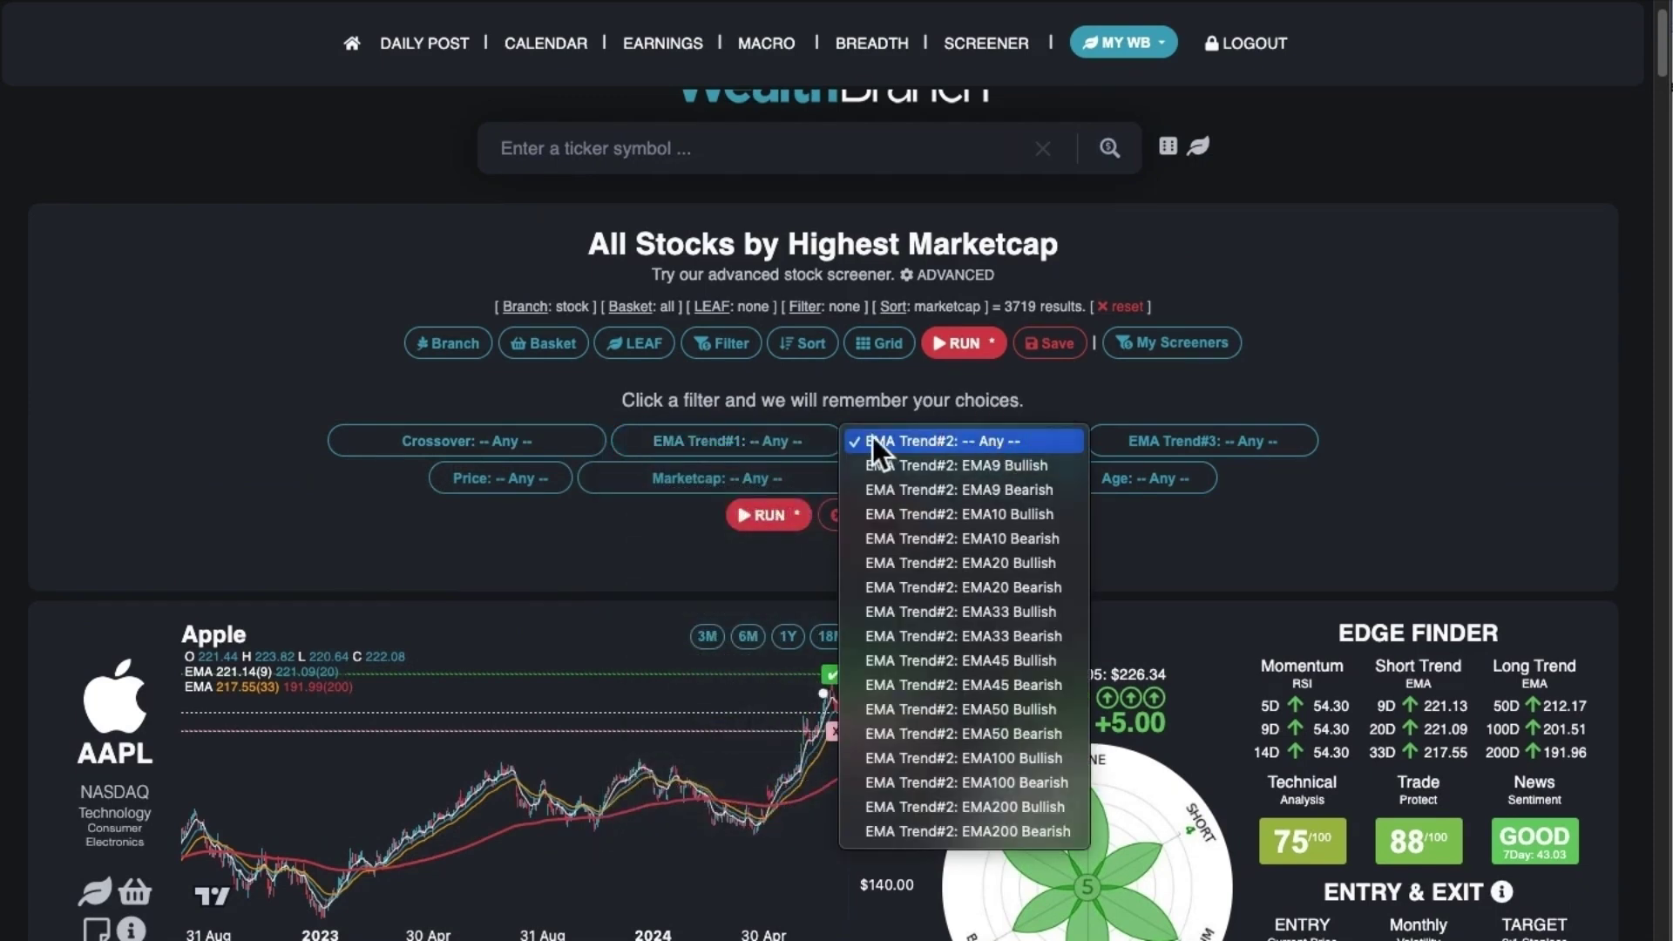
click(922, 434)
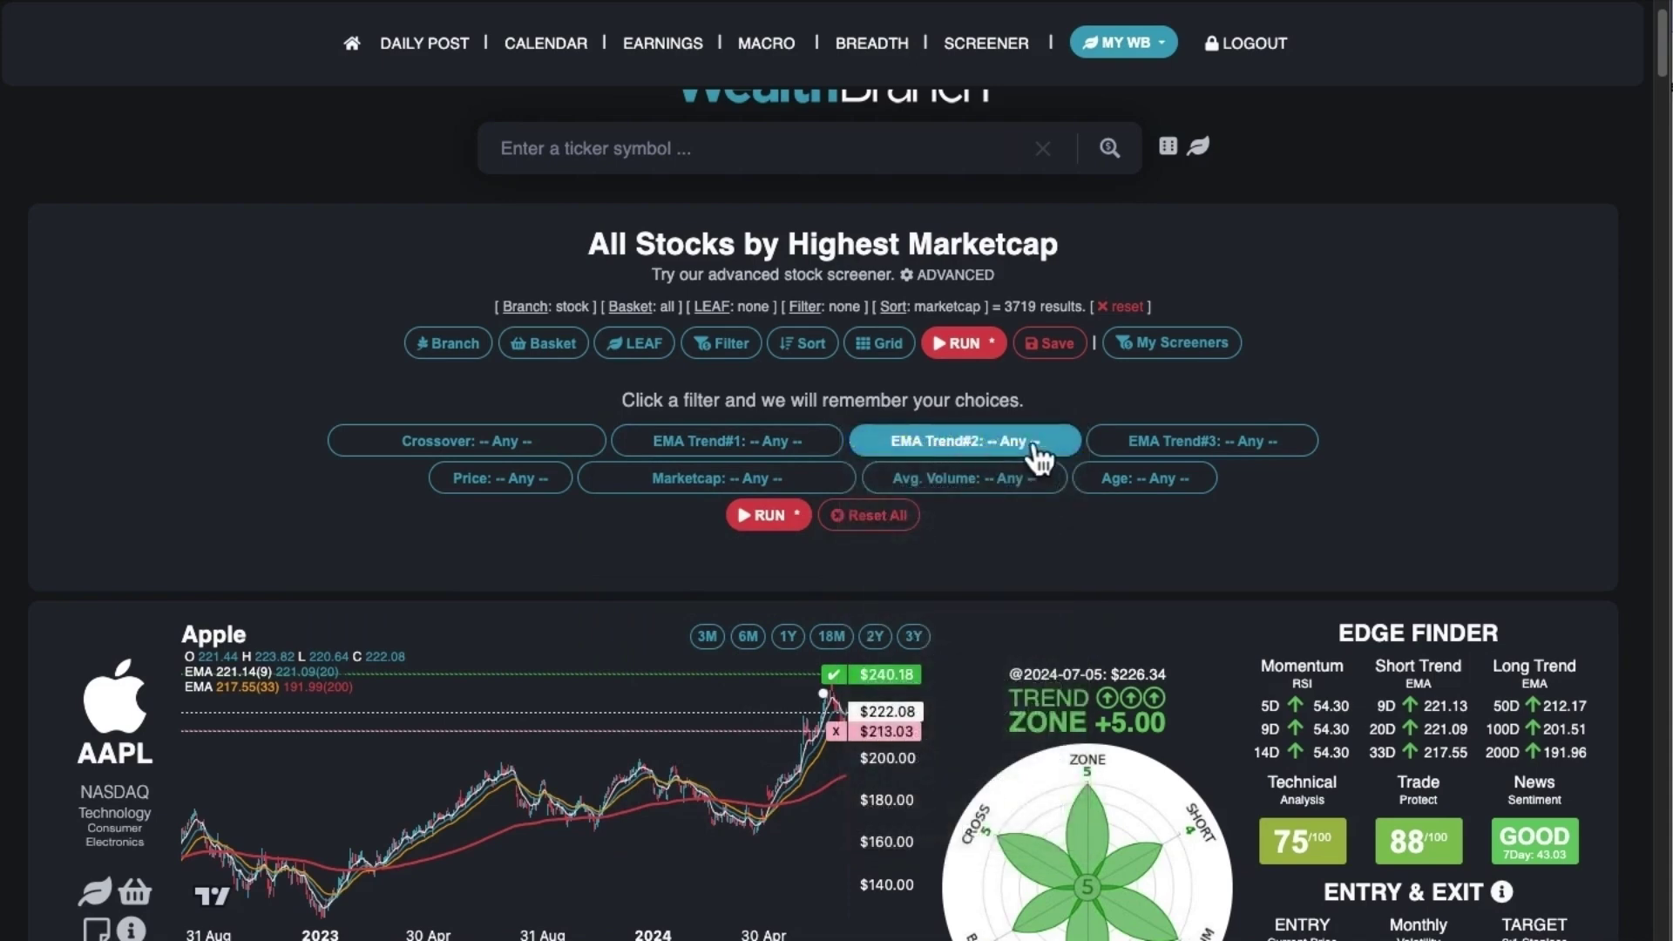
click(1181, 447)
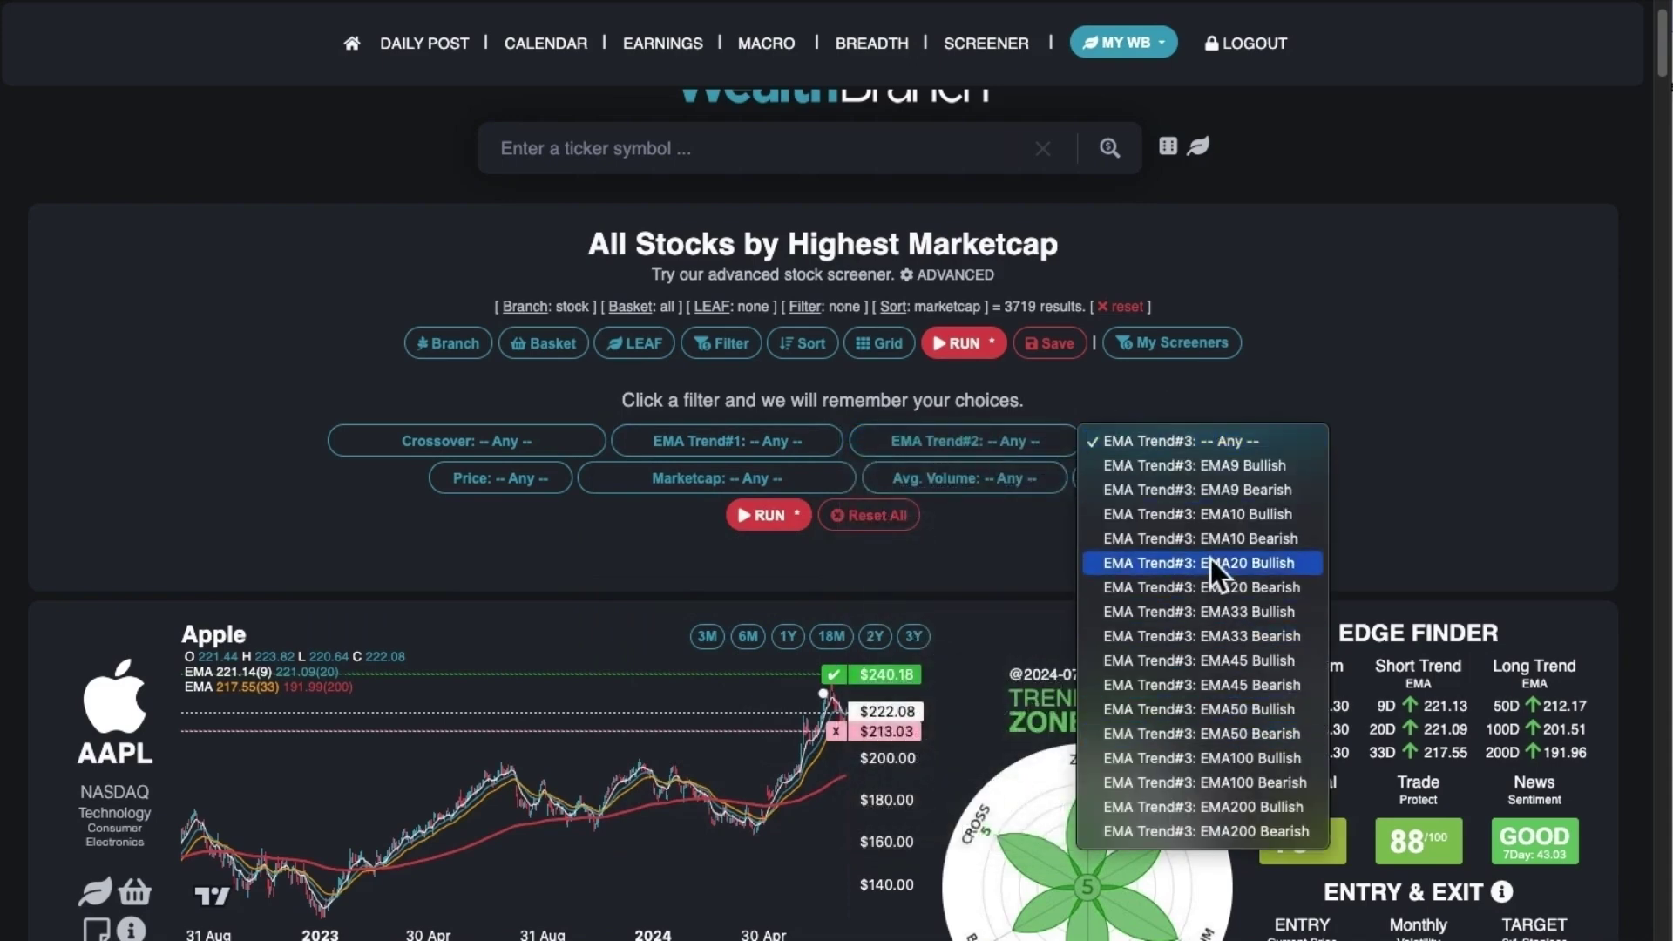
click(990, 448)
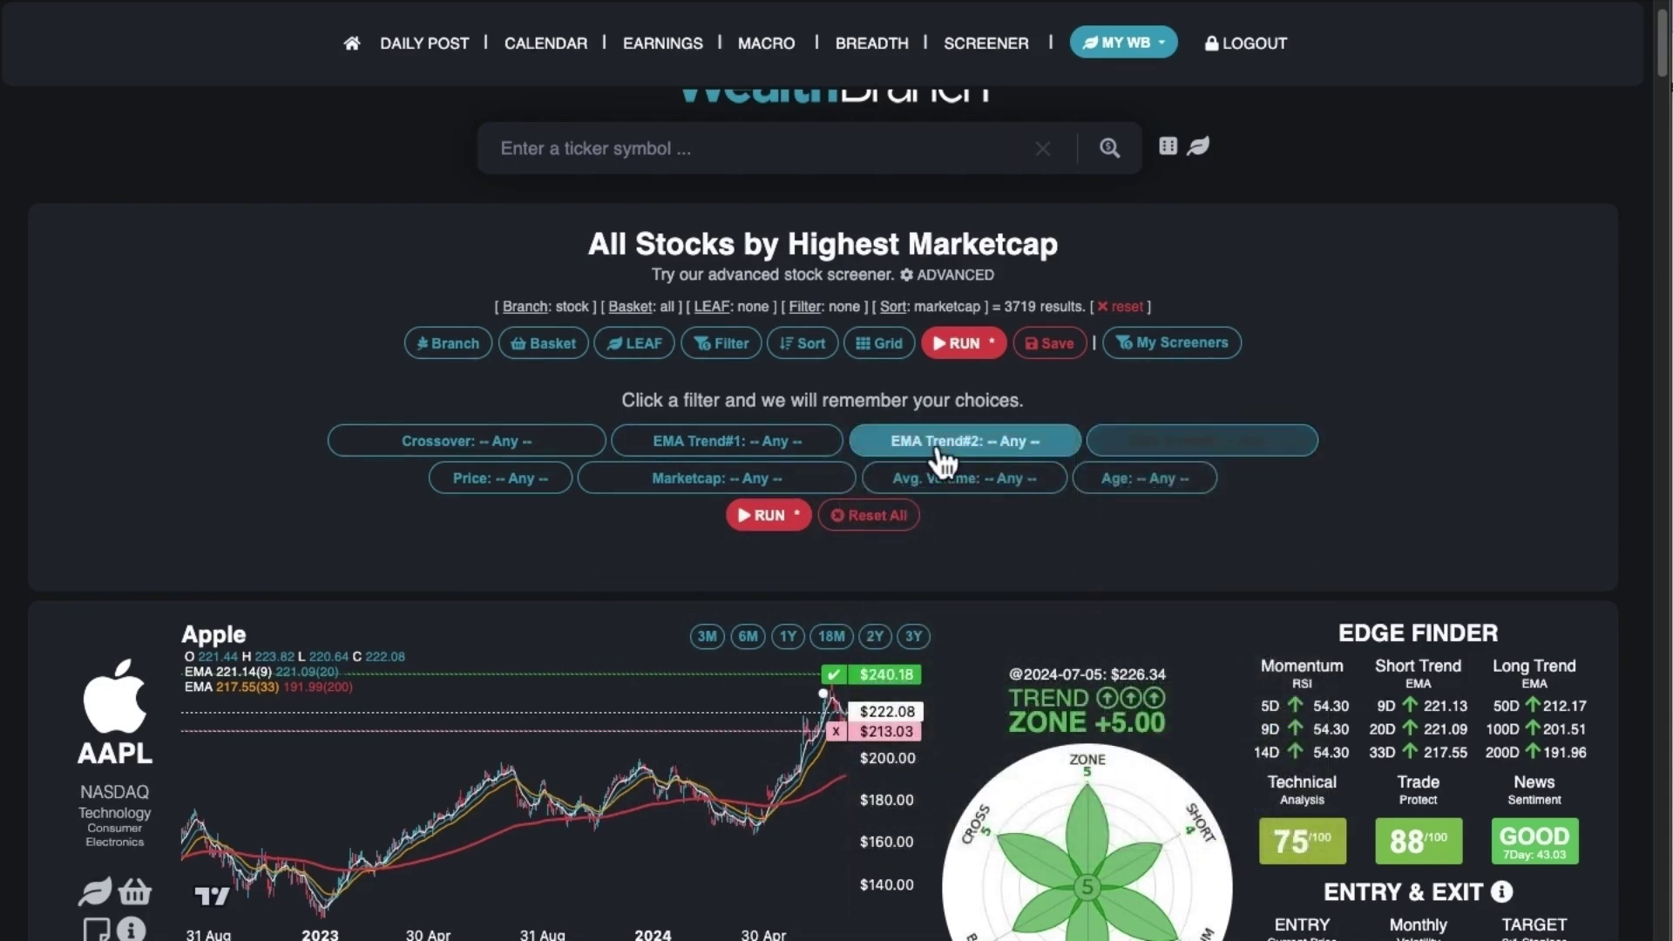
click(769, 449)
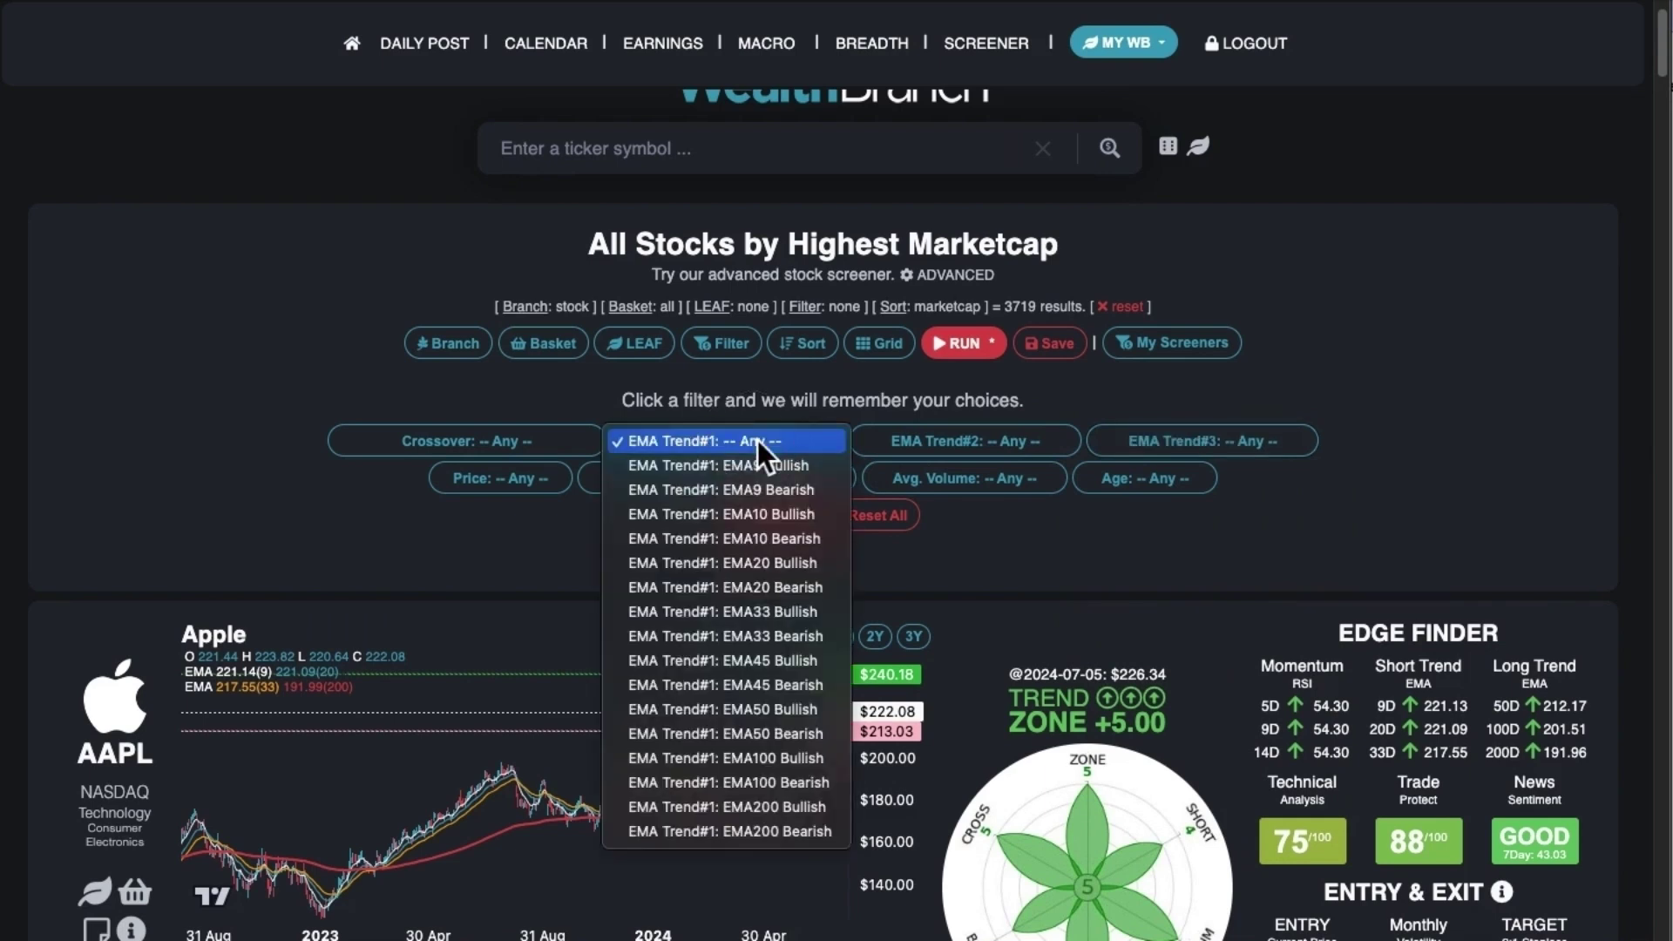
click(756, 441)
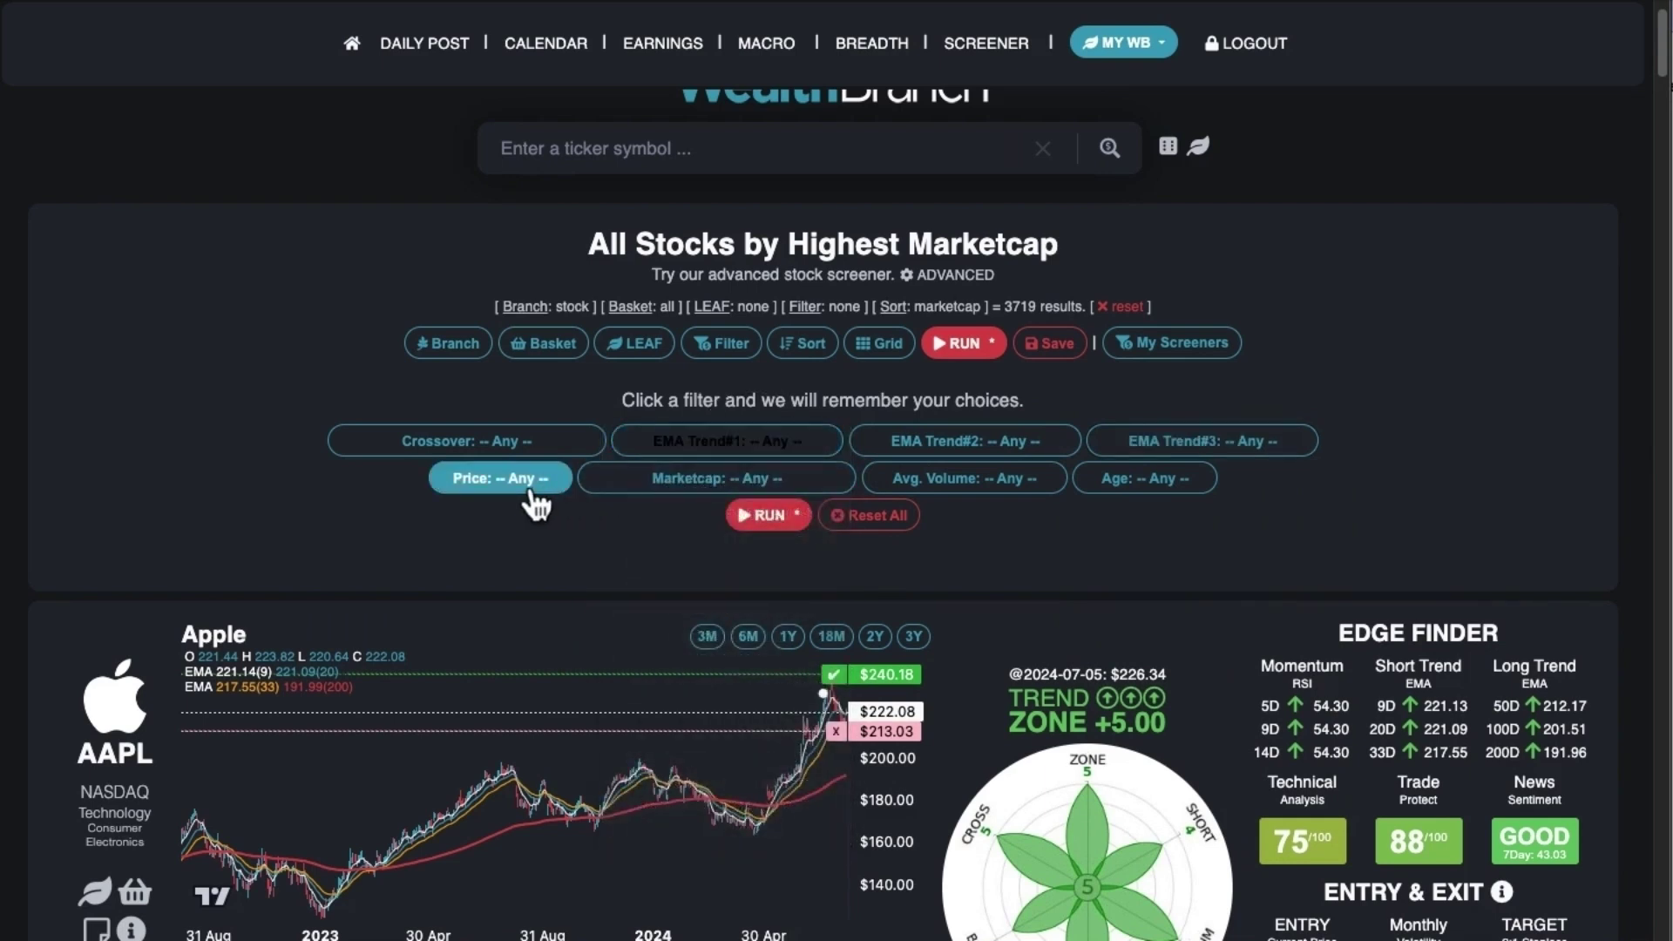
Review the Price, Marketcap, Avg. Volume and Age filter choices, leaving each at Any.
click(530, 488)
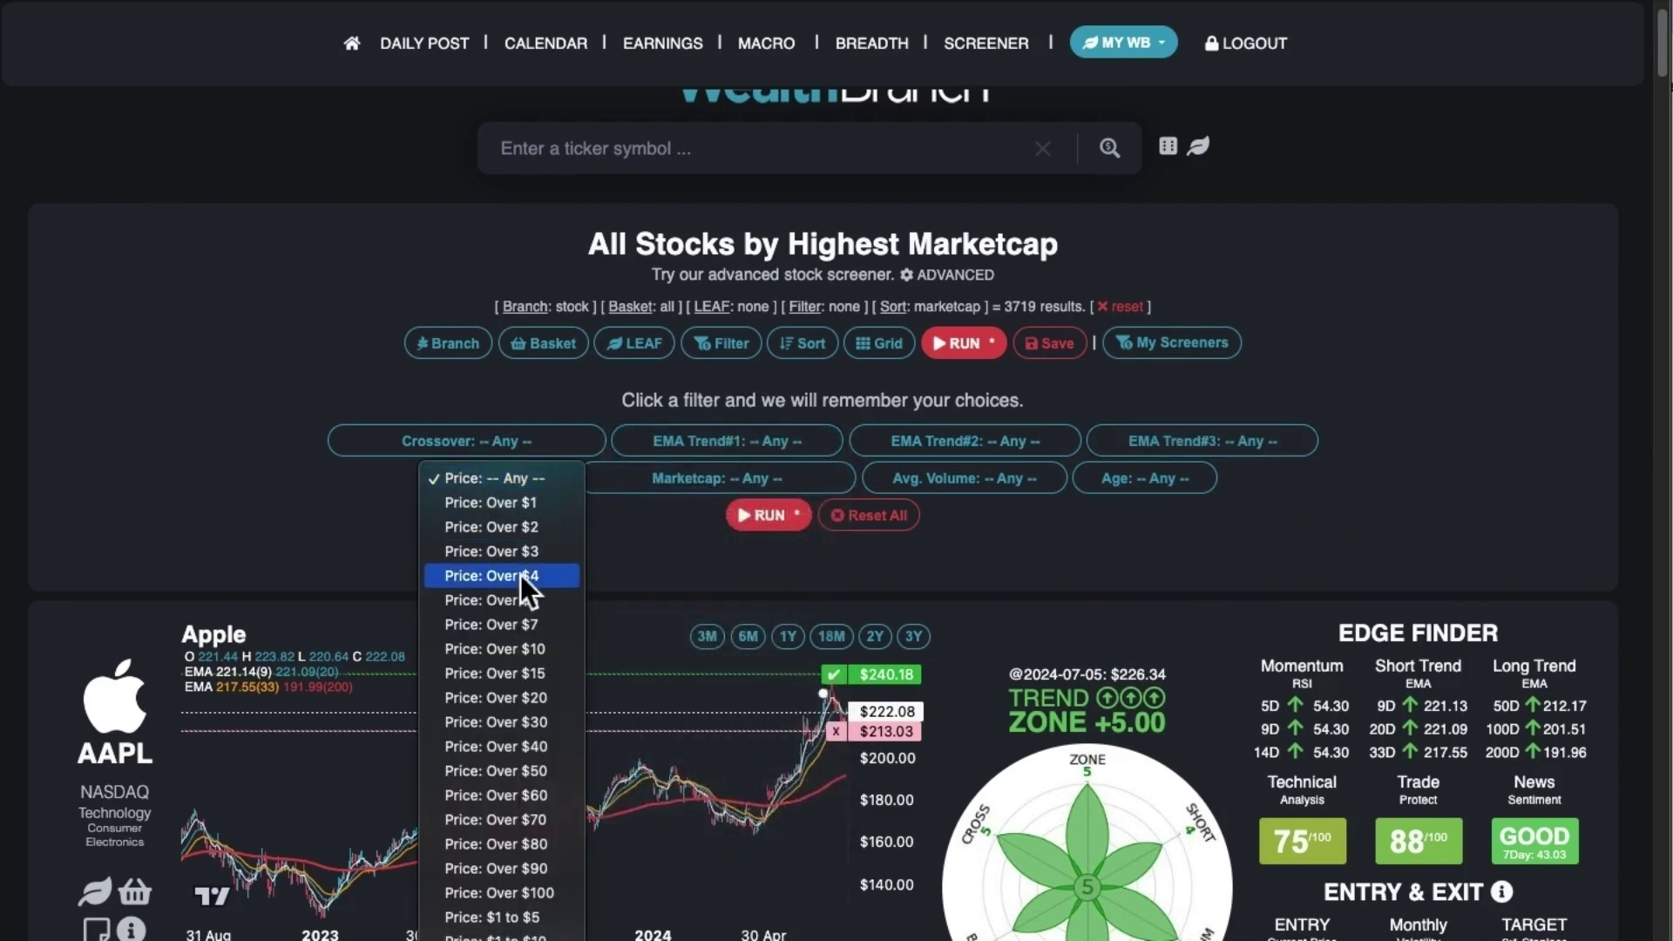
scroll(520, 575, down, 1)
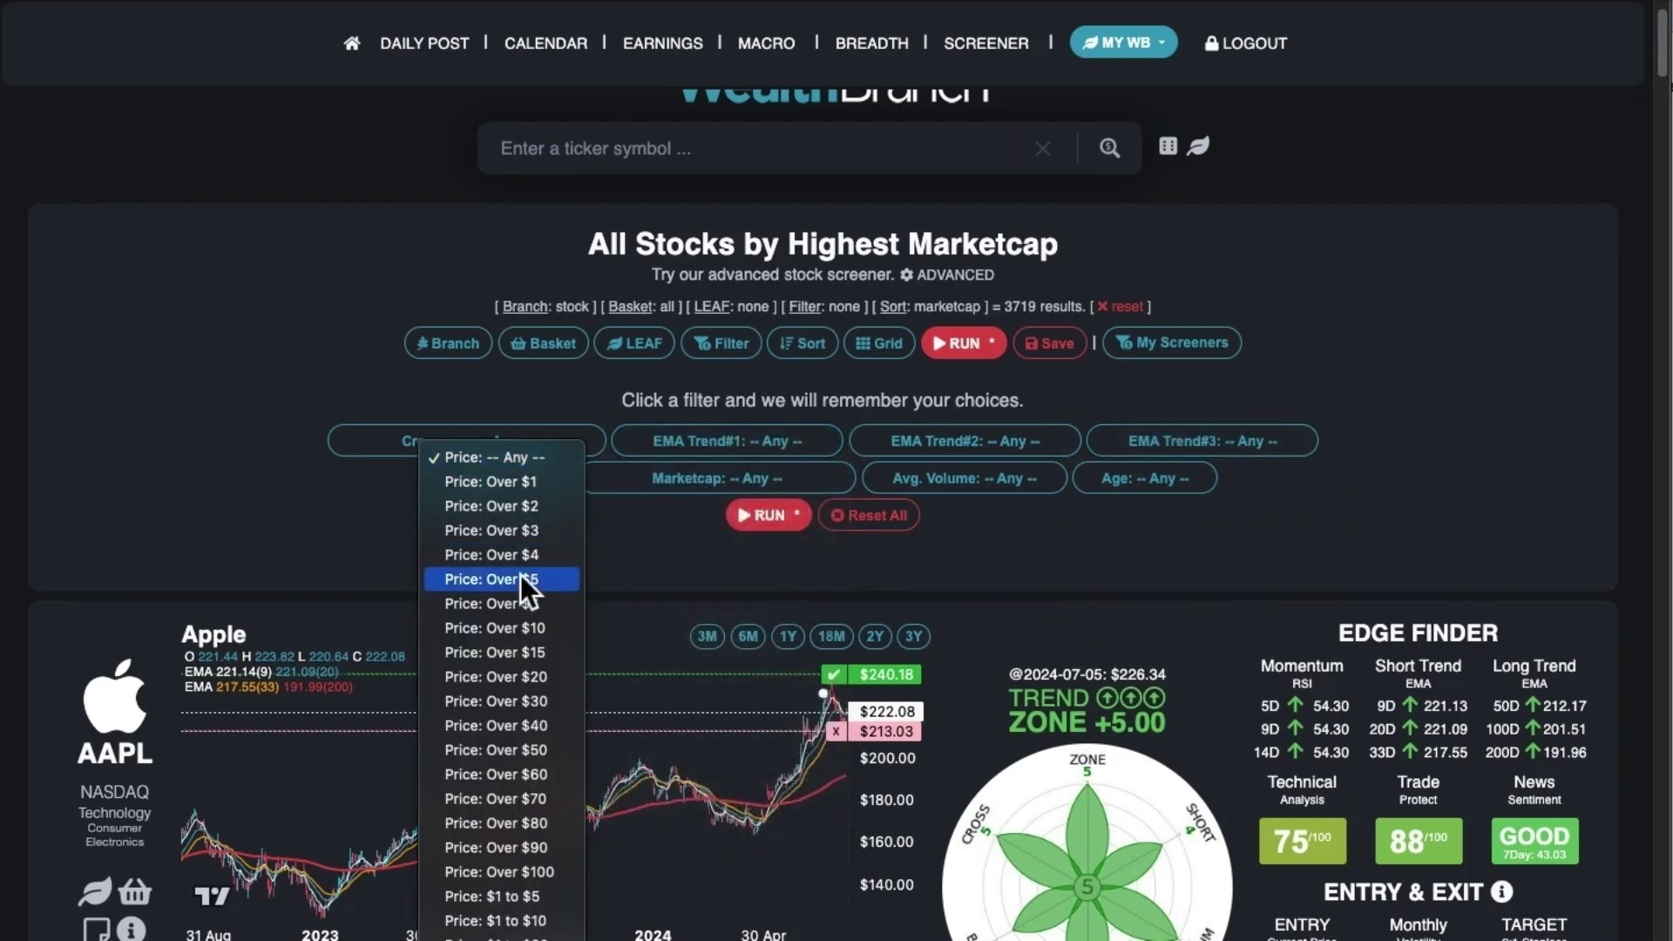
click(671, 485)
click(704, 482)
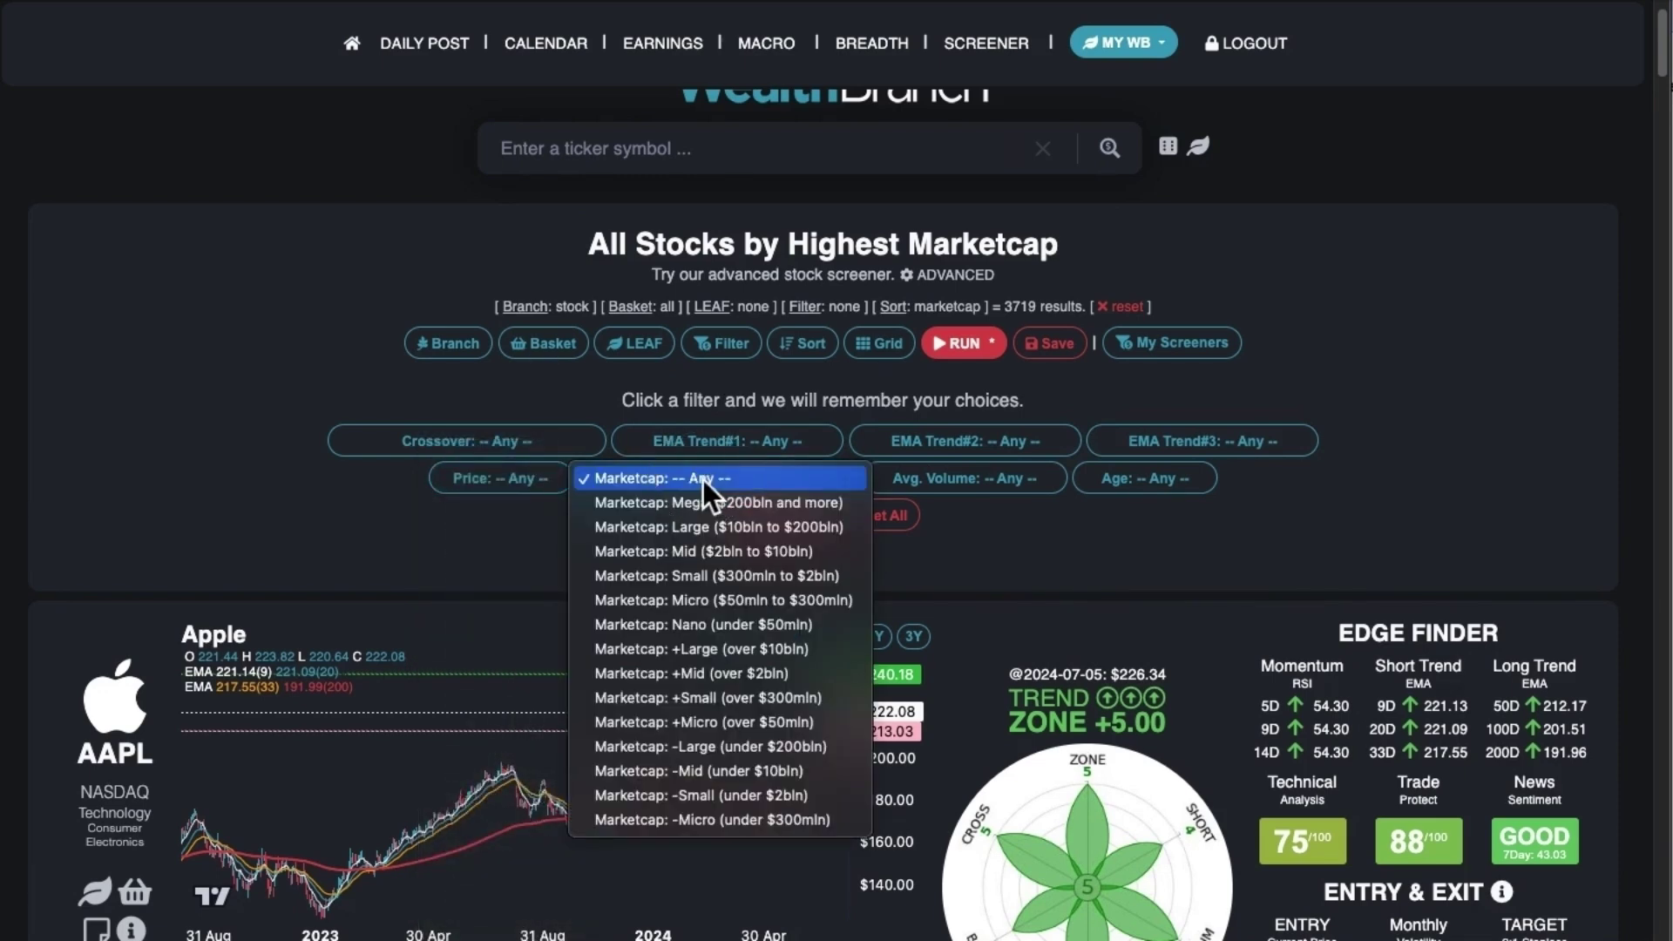
click(985, 476)
click(1000, 478)
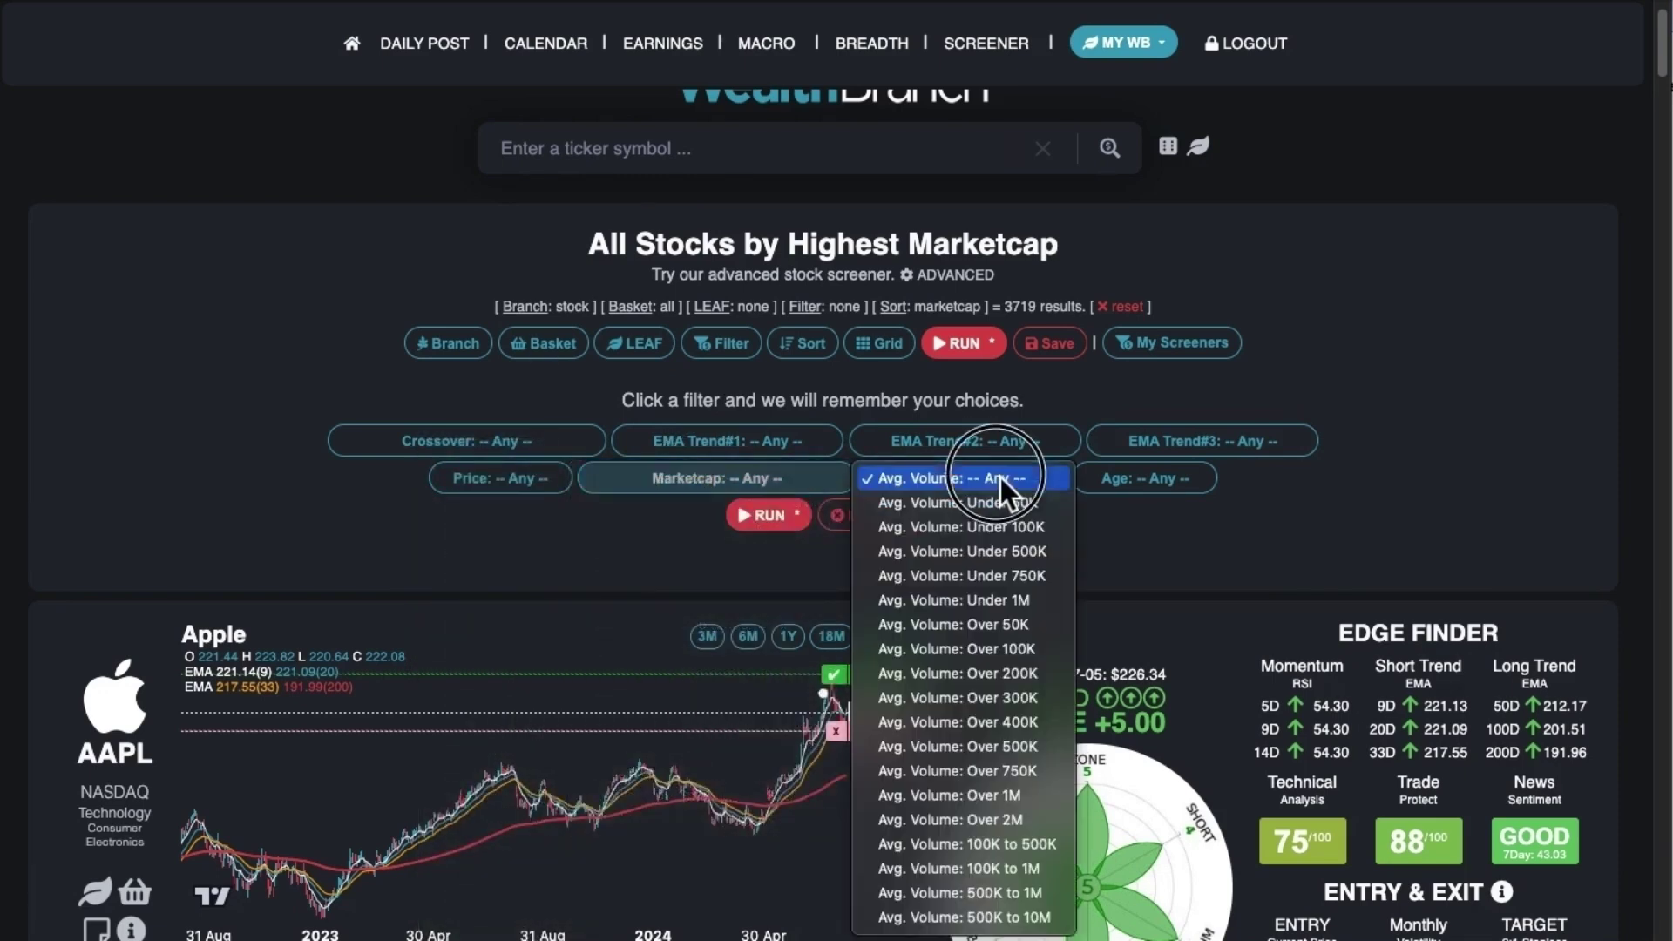
click(1007, 479)
click(1190, 484)
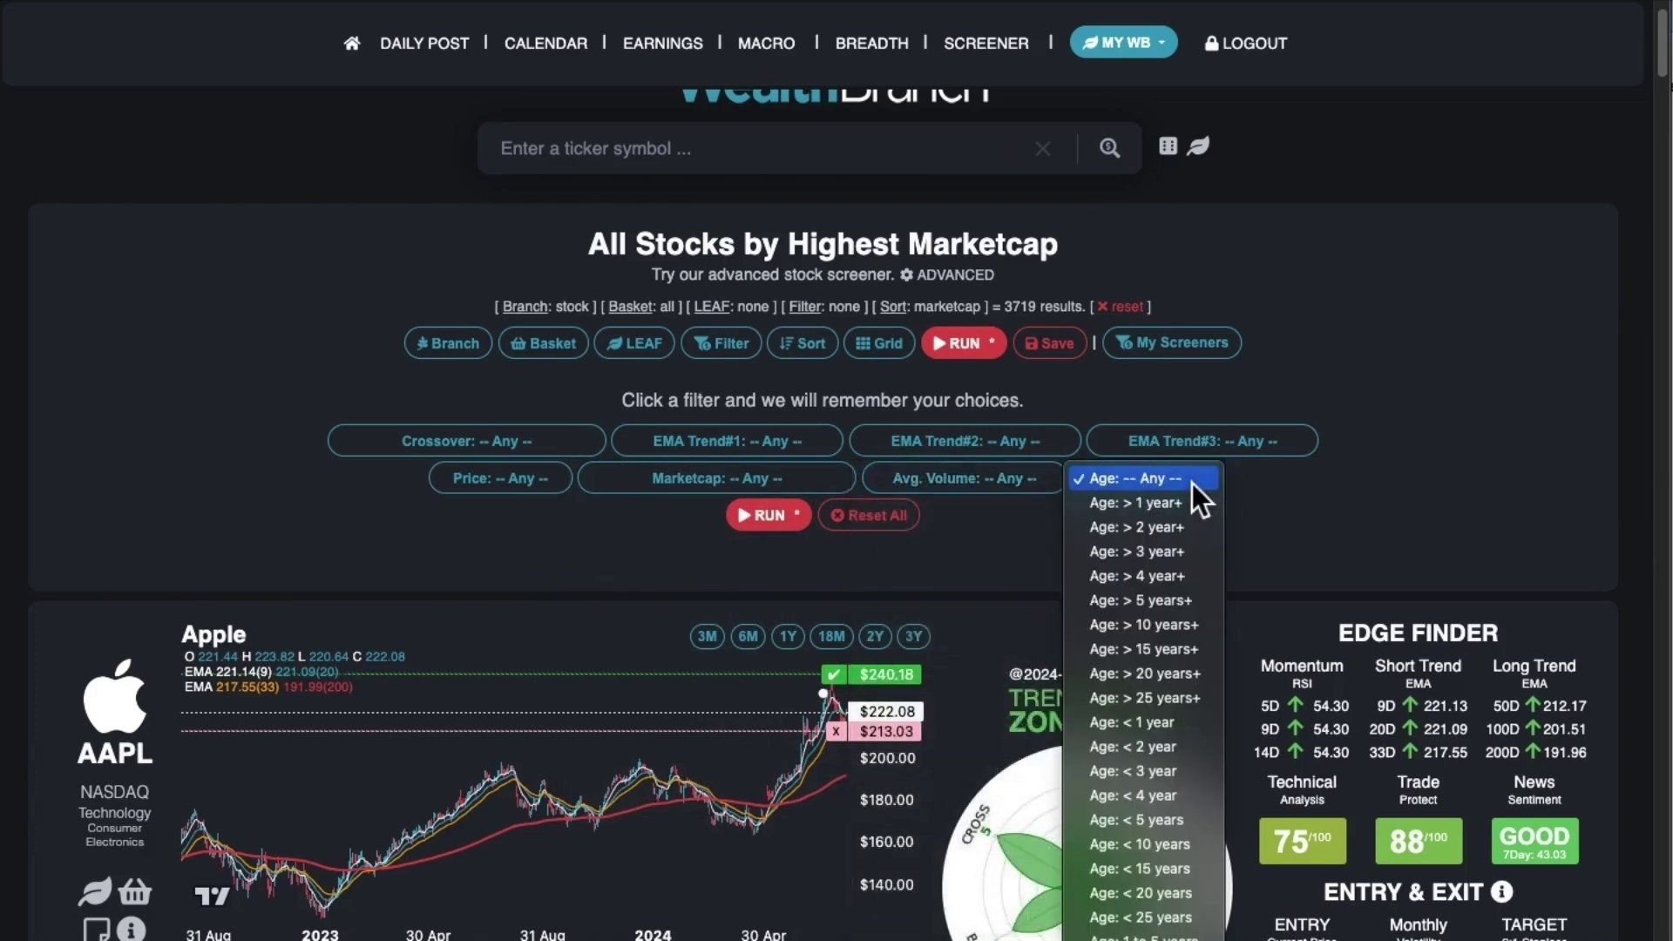
click(1037, 399)
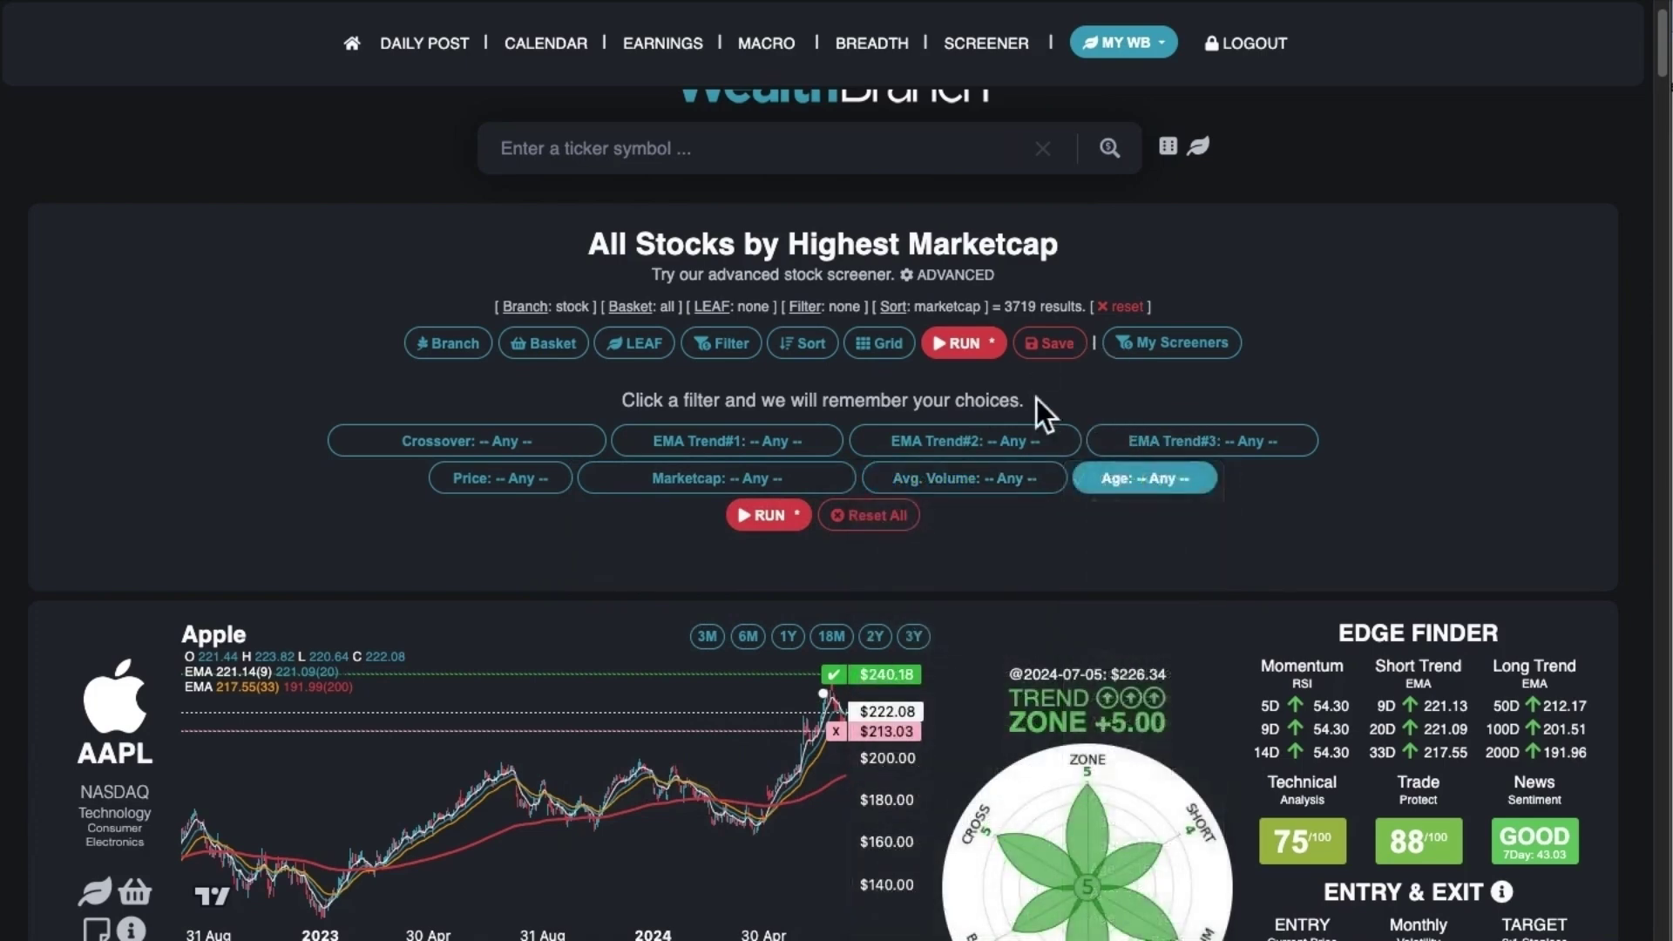
click(800, 349)
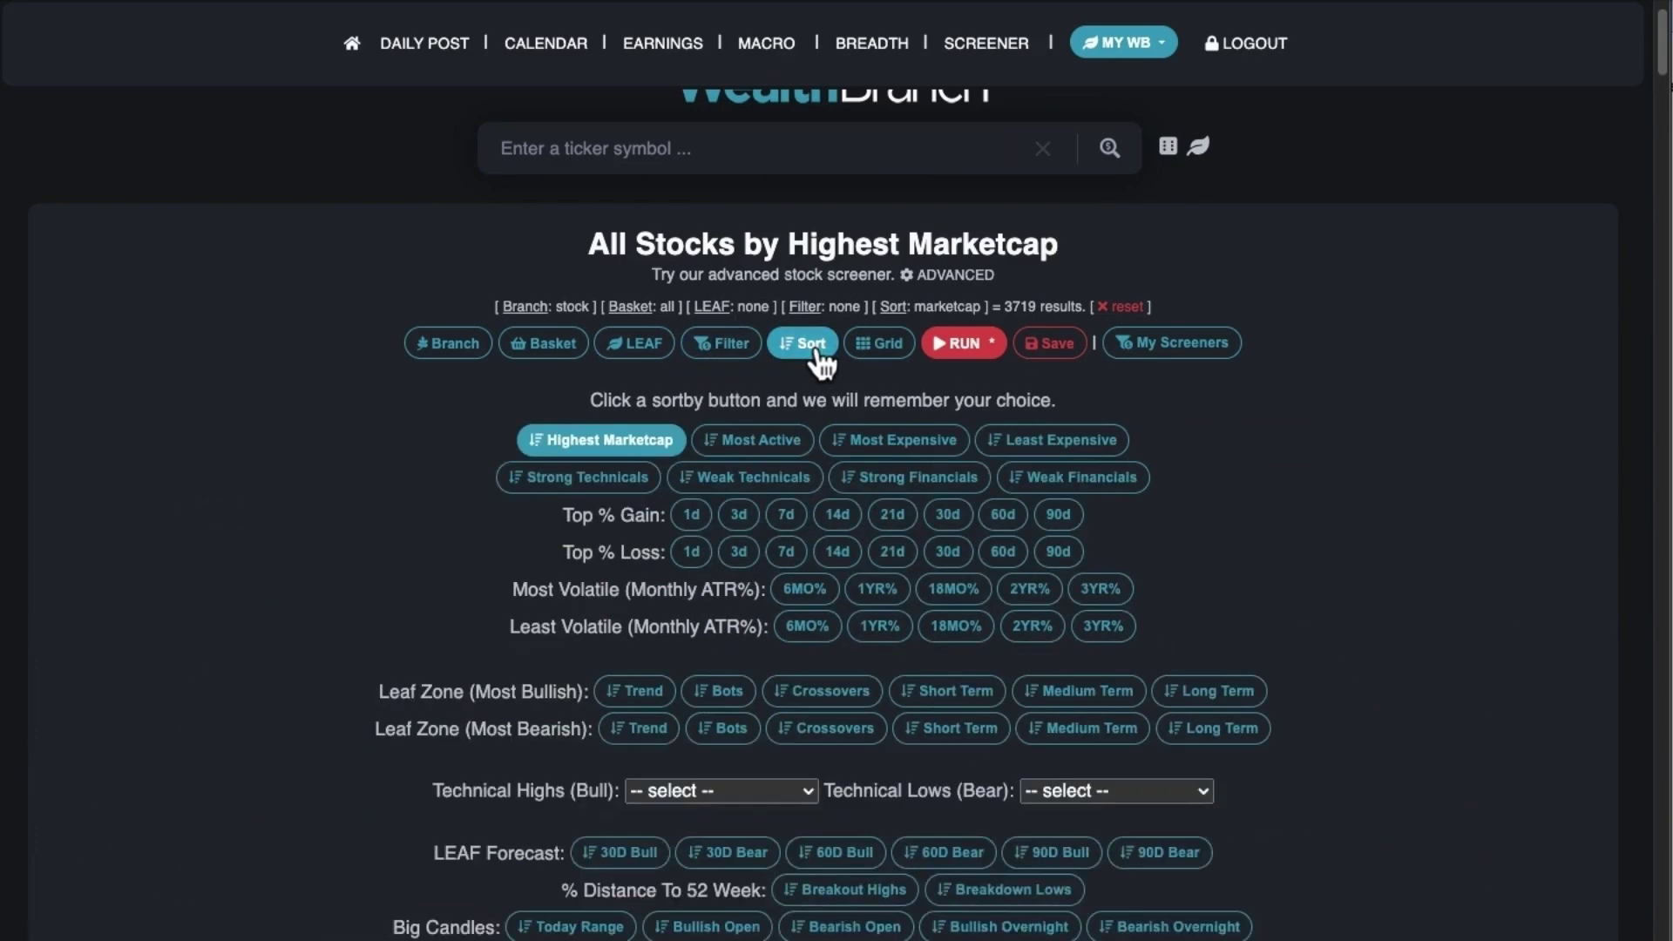
Sort all stocks by Strong Financials, putting Lancaster Colony (LANC) first.
scroll(401, 553, down, 2)
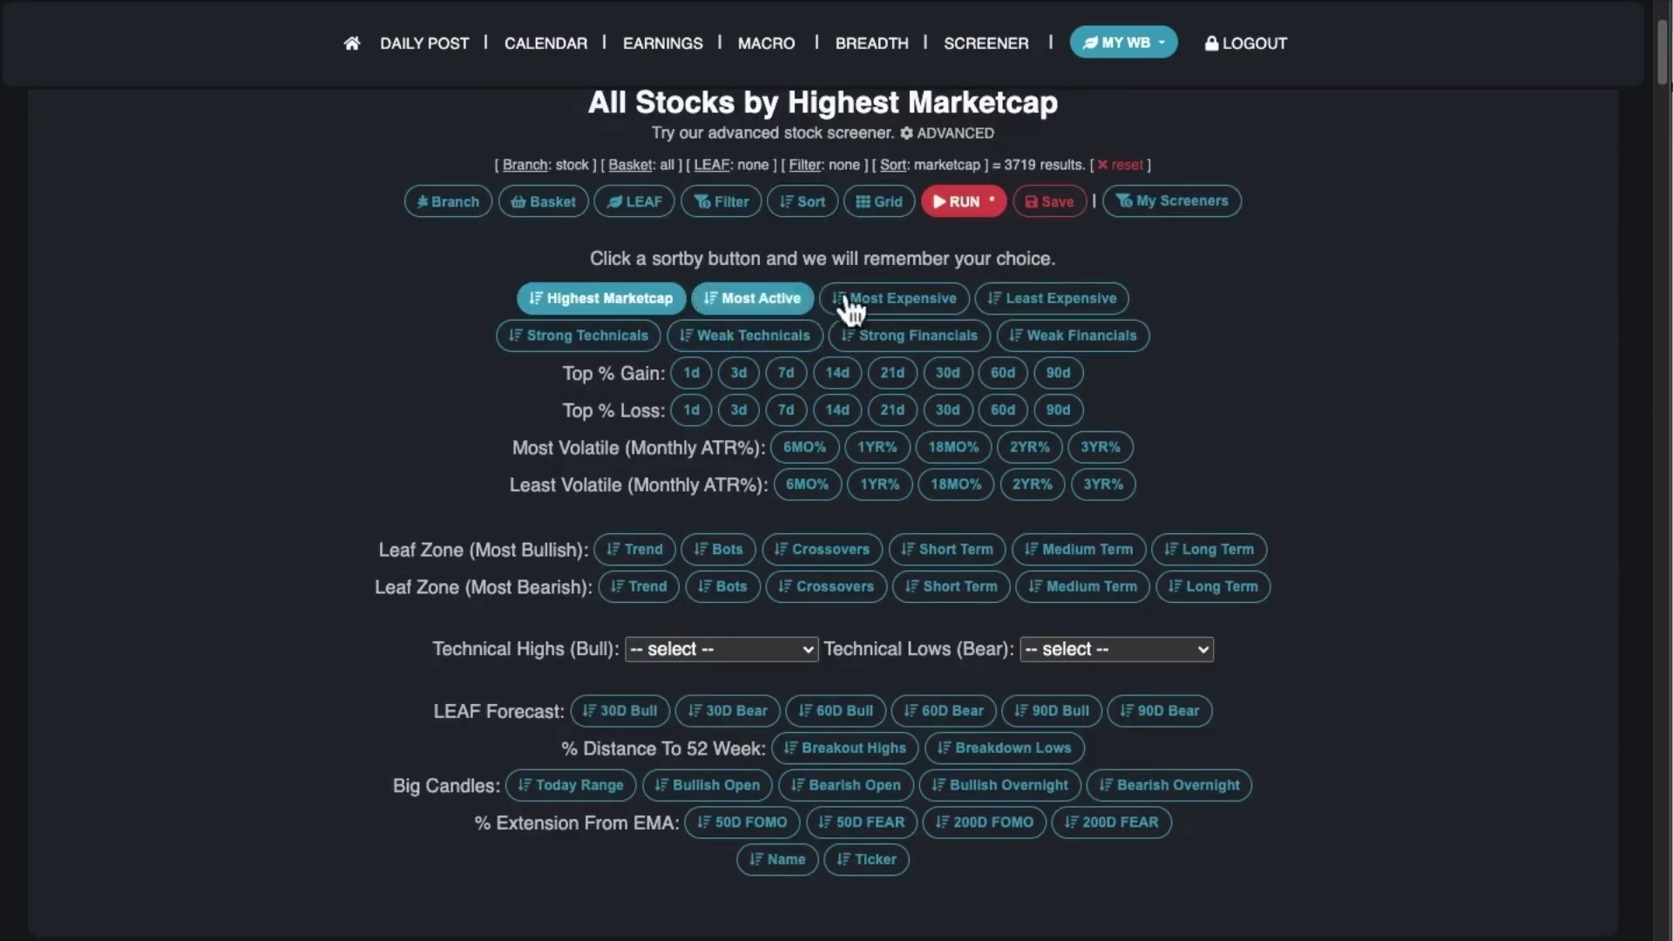
click(950, 345)
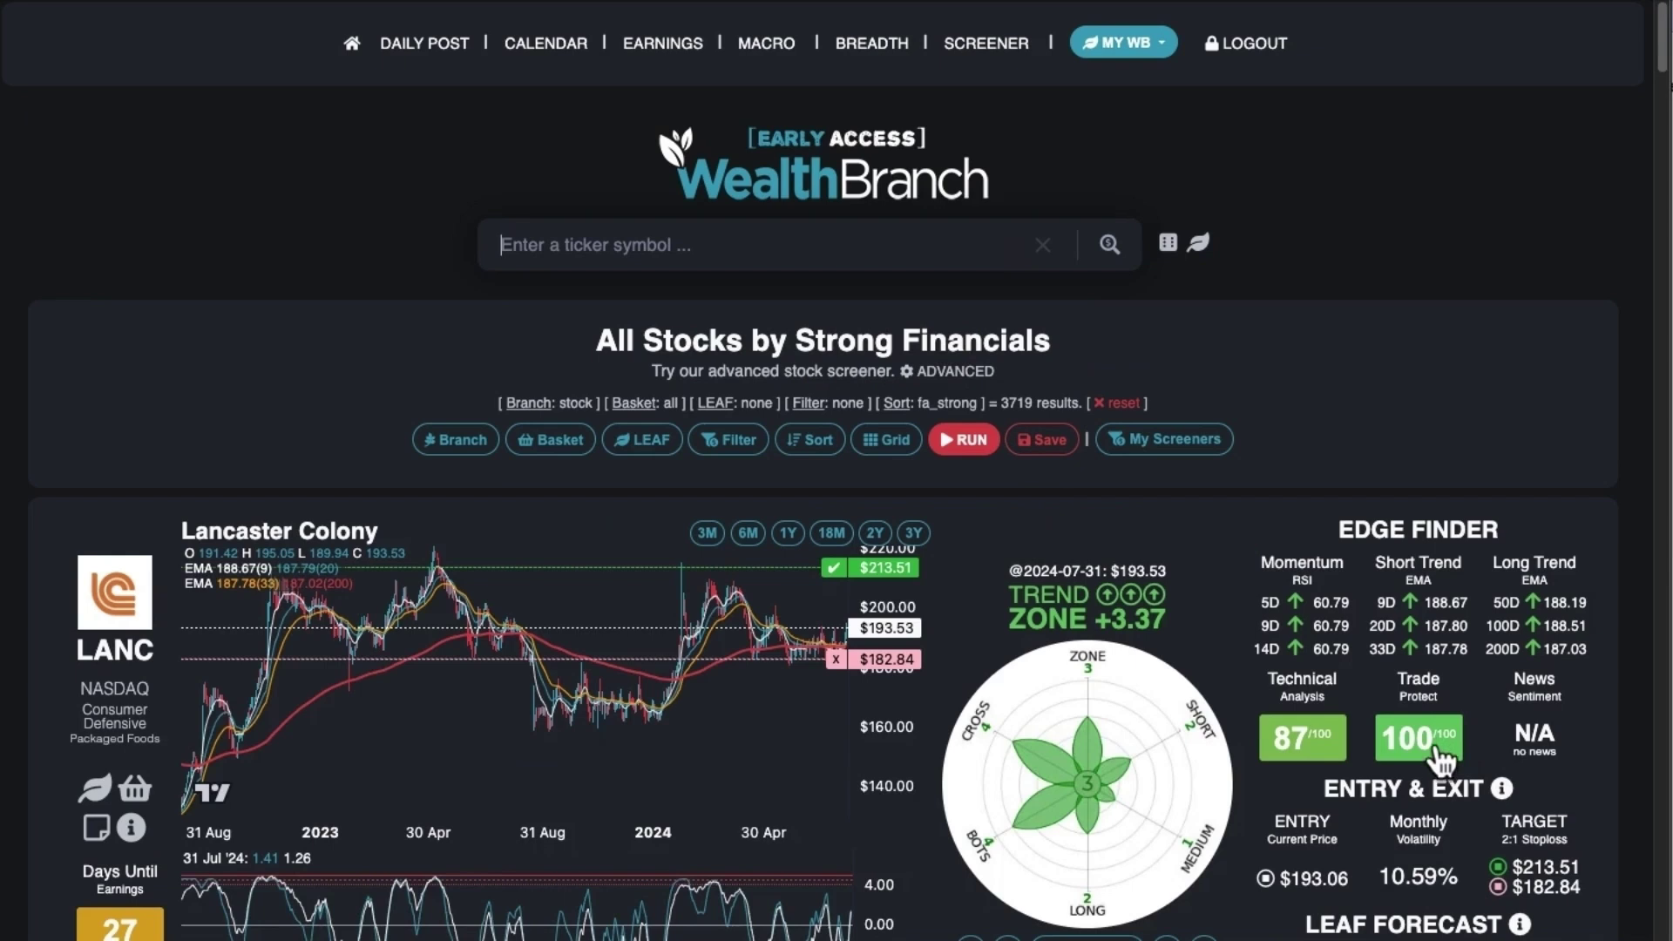
Browse the results, then reset the screener to All Stocks by Highest Marketcap, led by Apple.
scroll(1436, 751, down, 6)
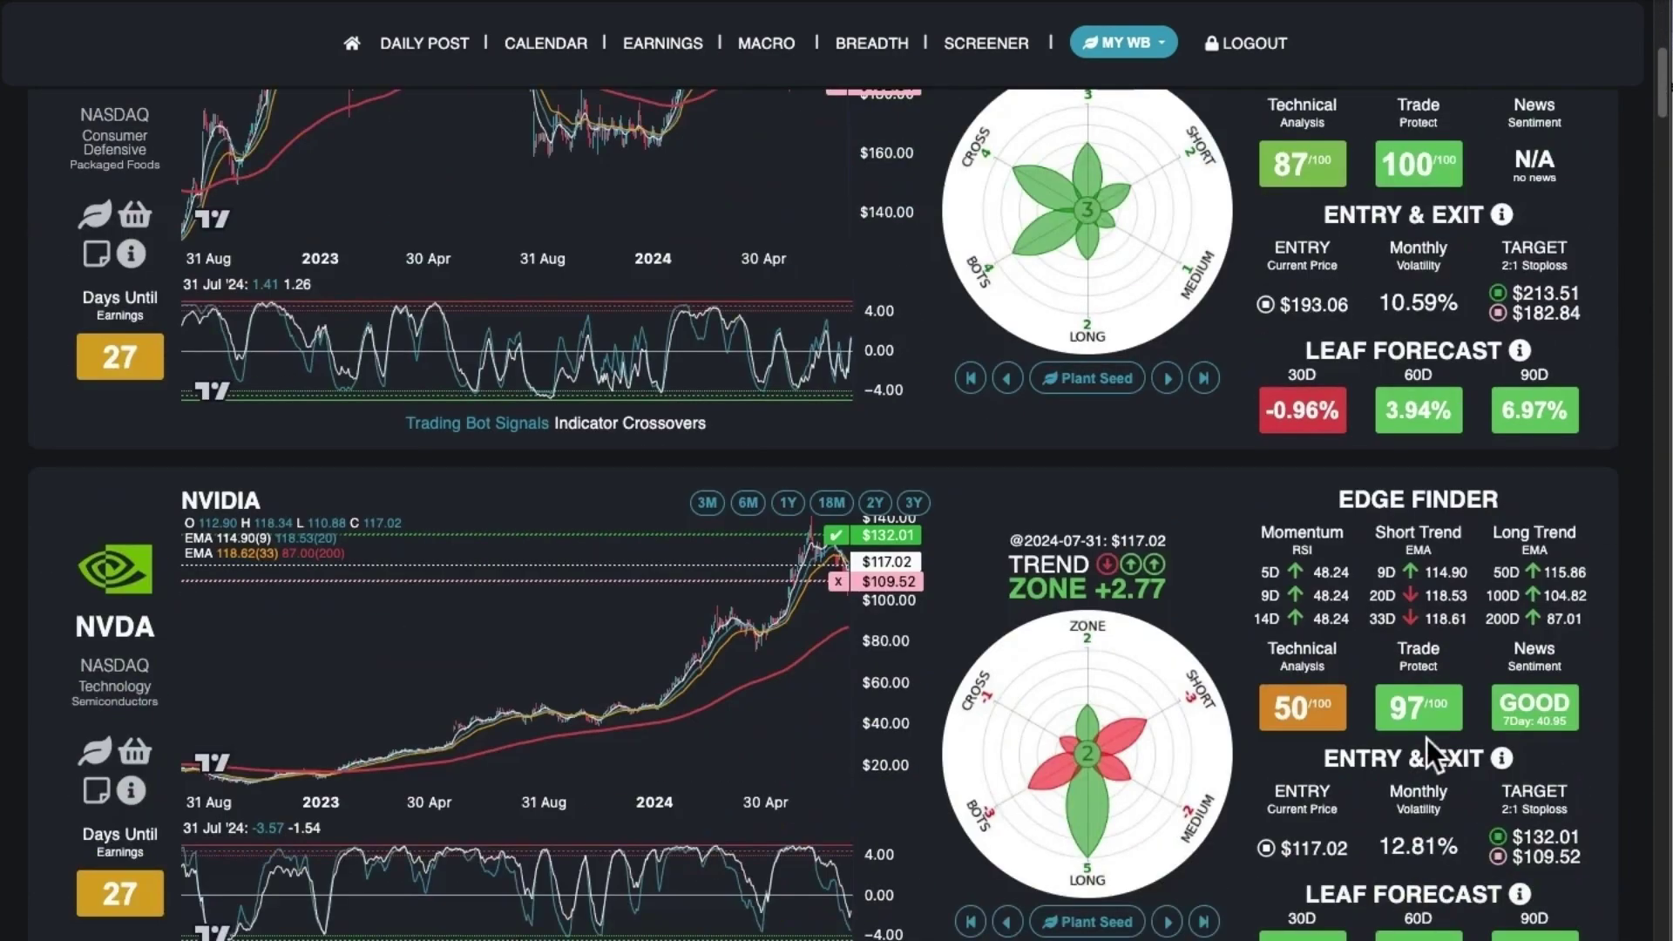
scroll(1426, 739, down, 5)
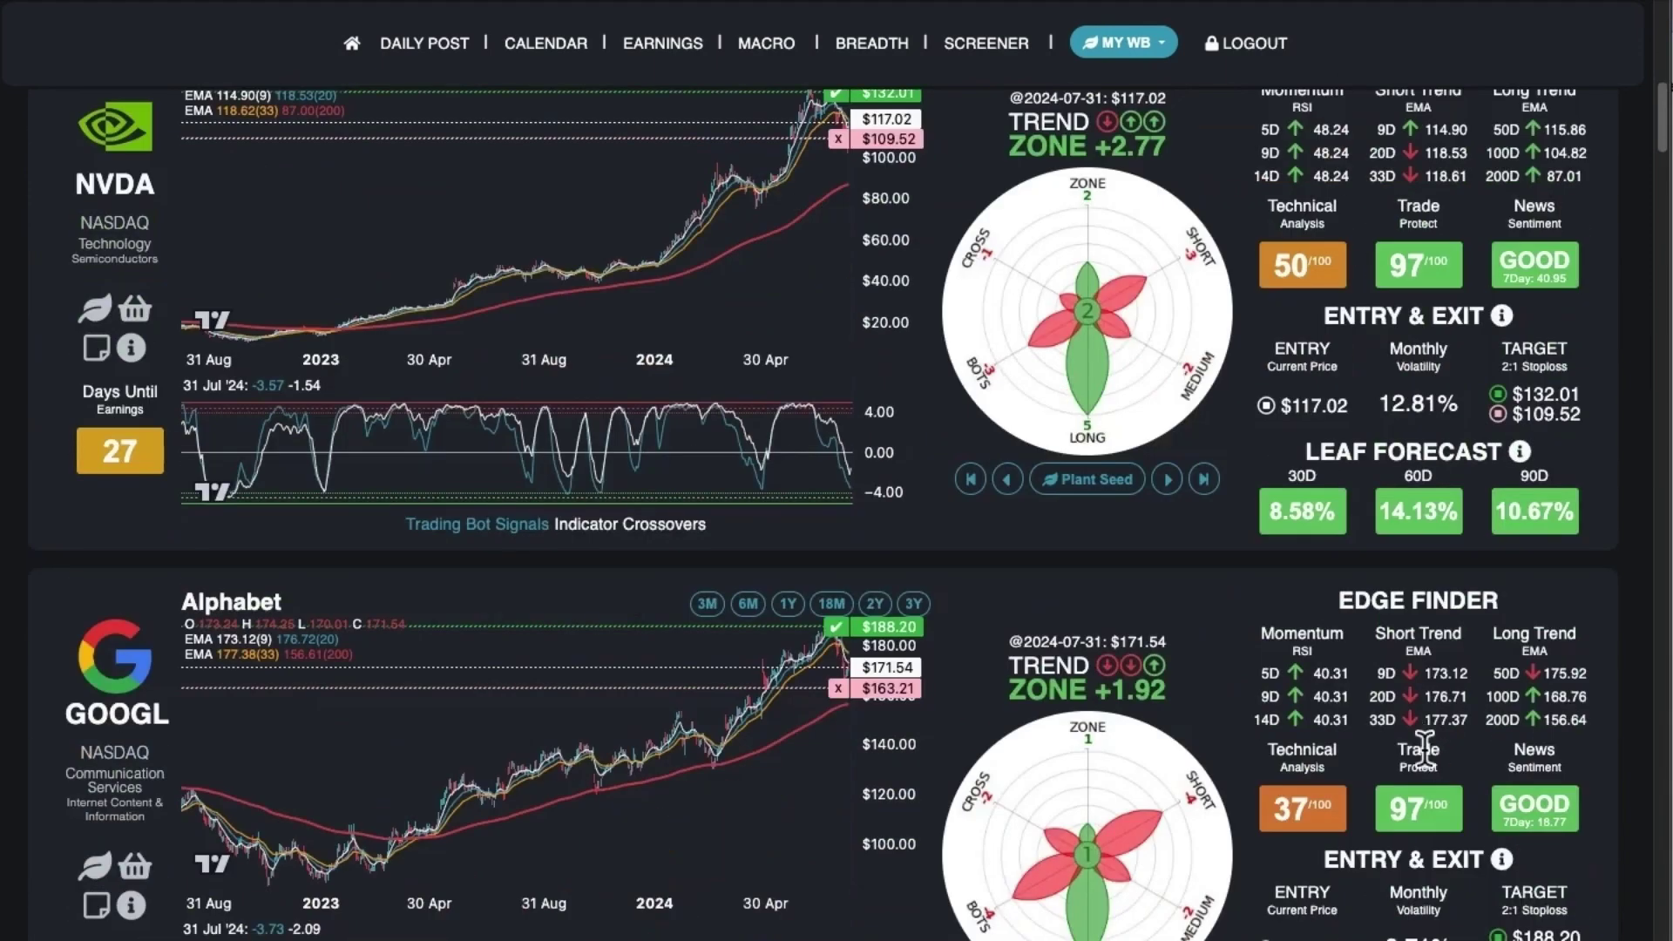
scroll(1424, 735, up, 11)
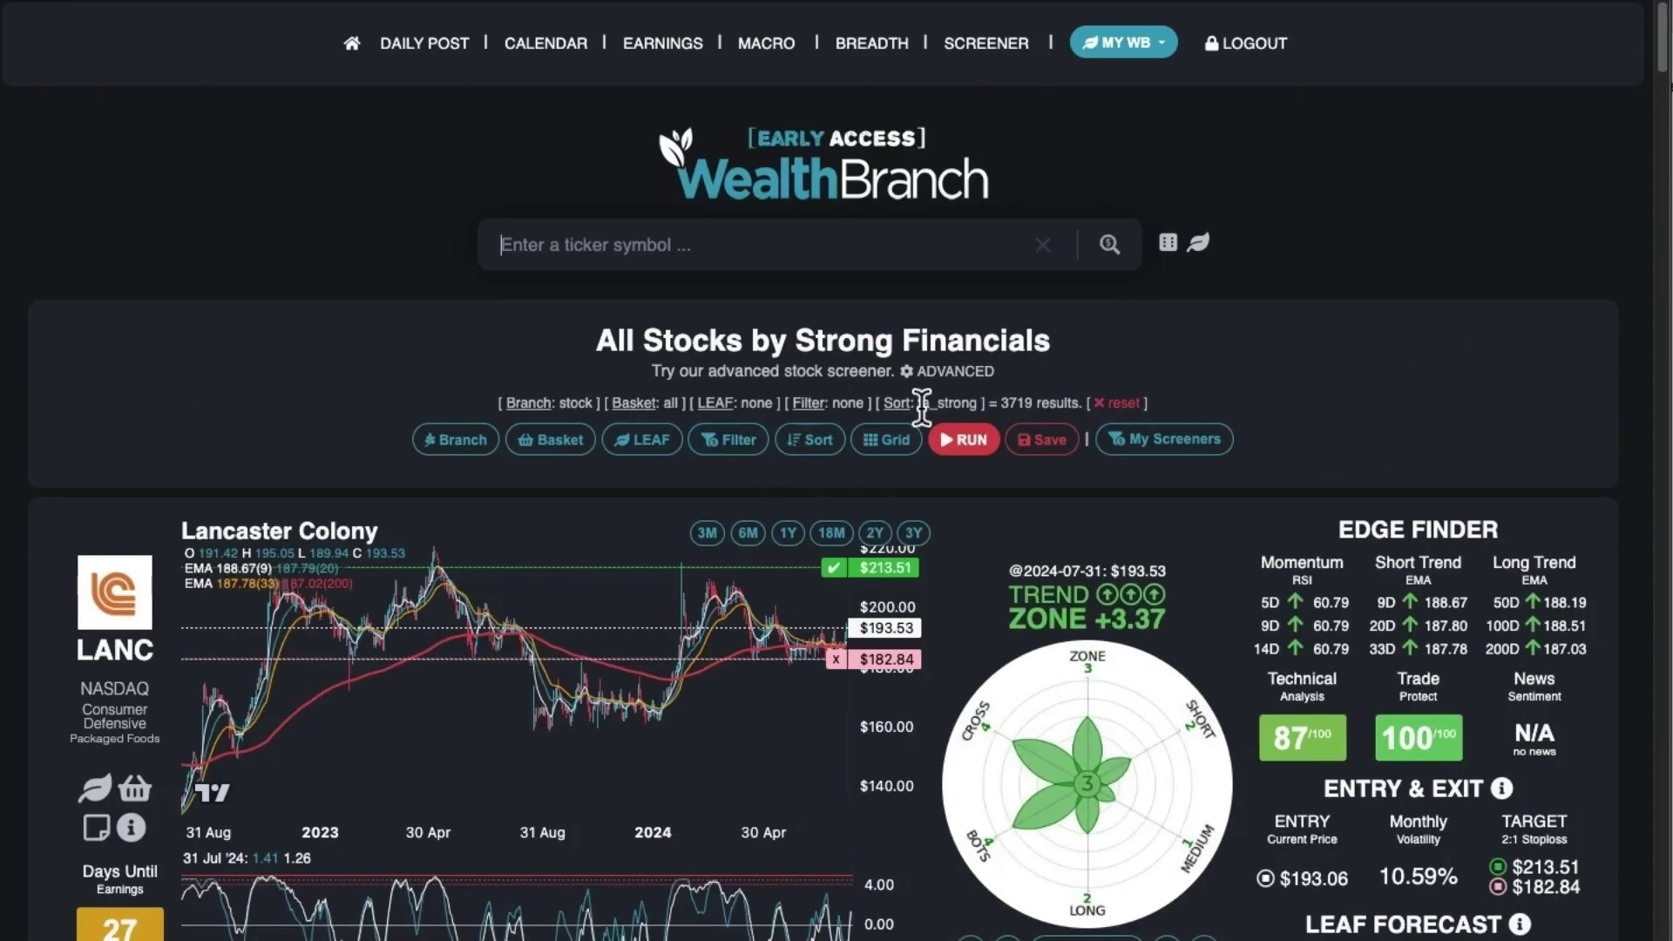
click(1123, 404)
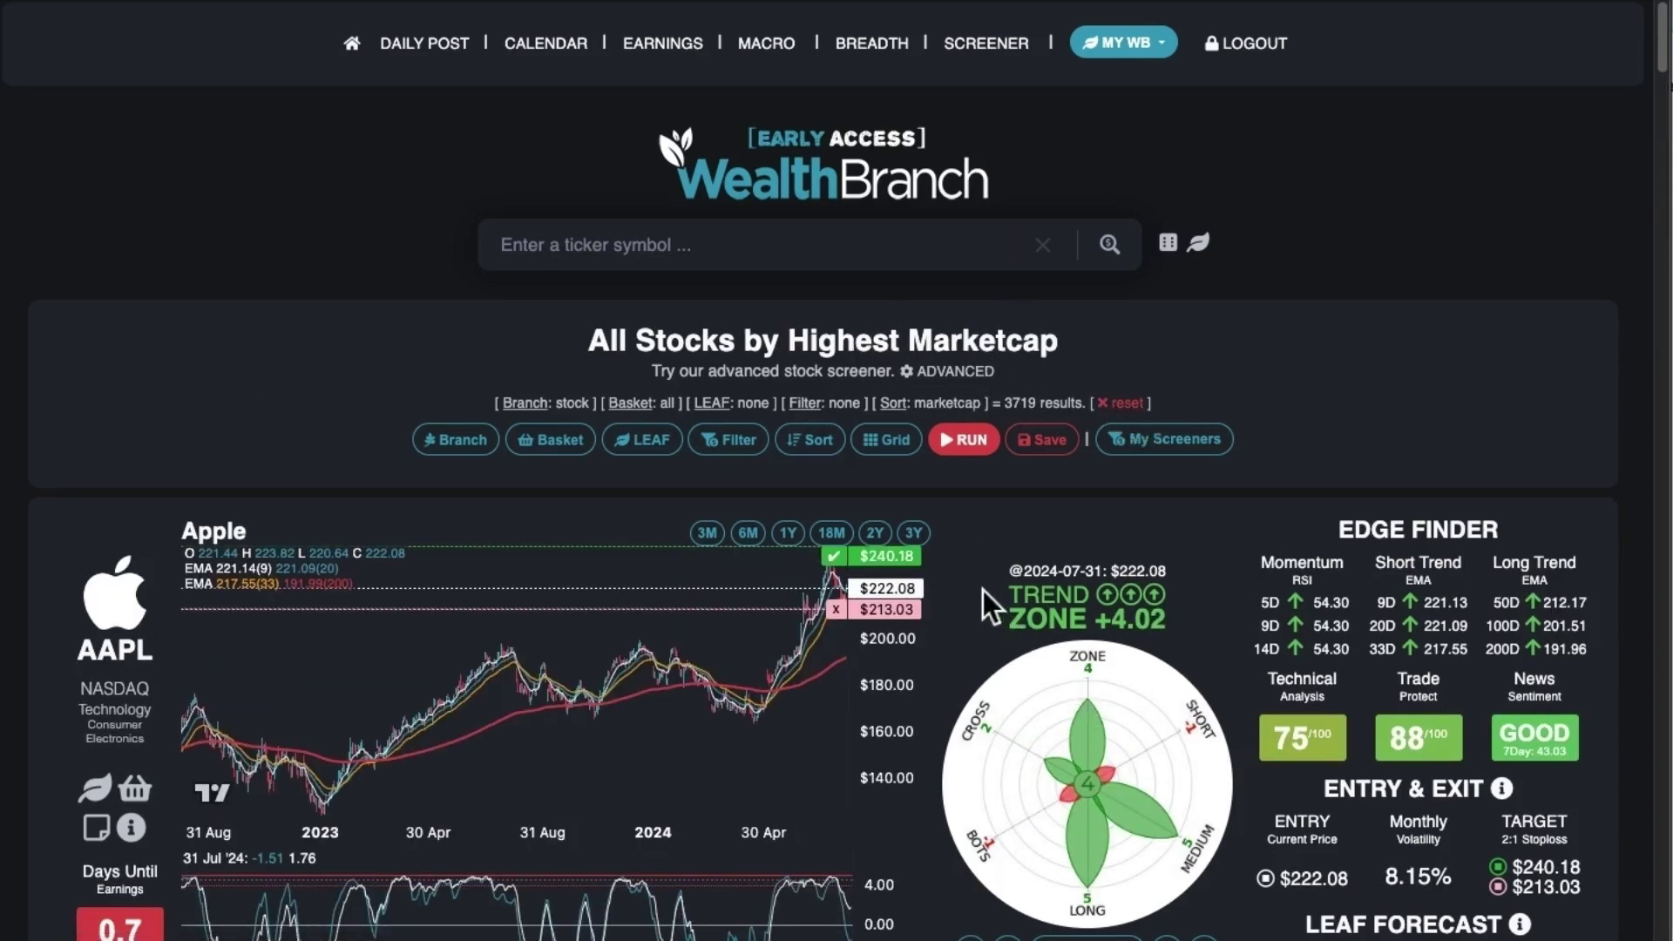
scroll(967, 576, down, 5)
scroll(945, 558, down, 10)
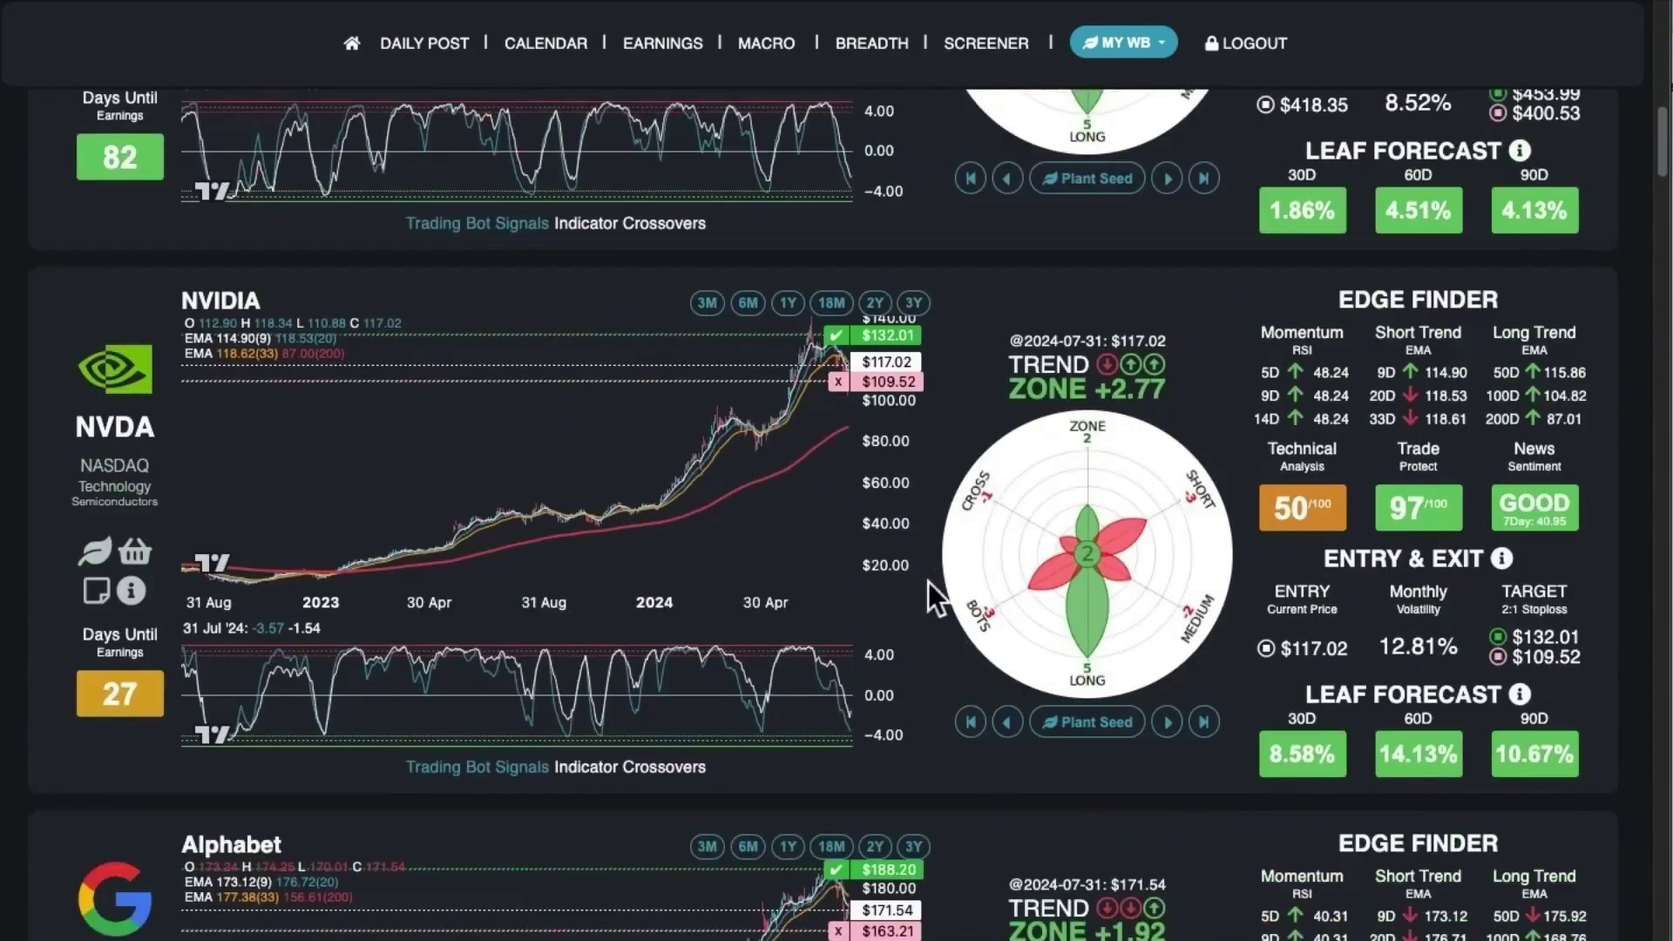
scroll(943, 617, up, 15)
click(811, 427)
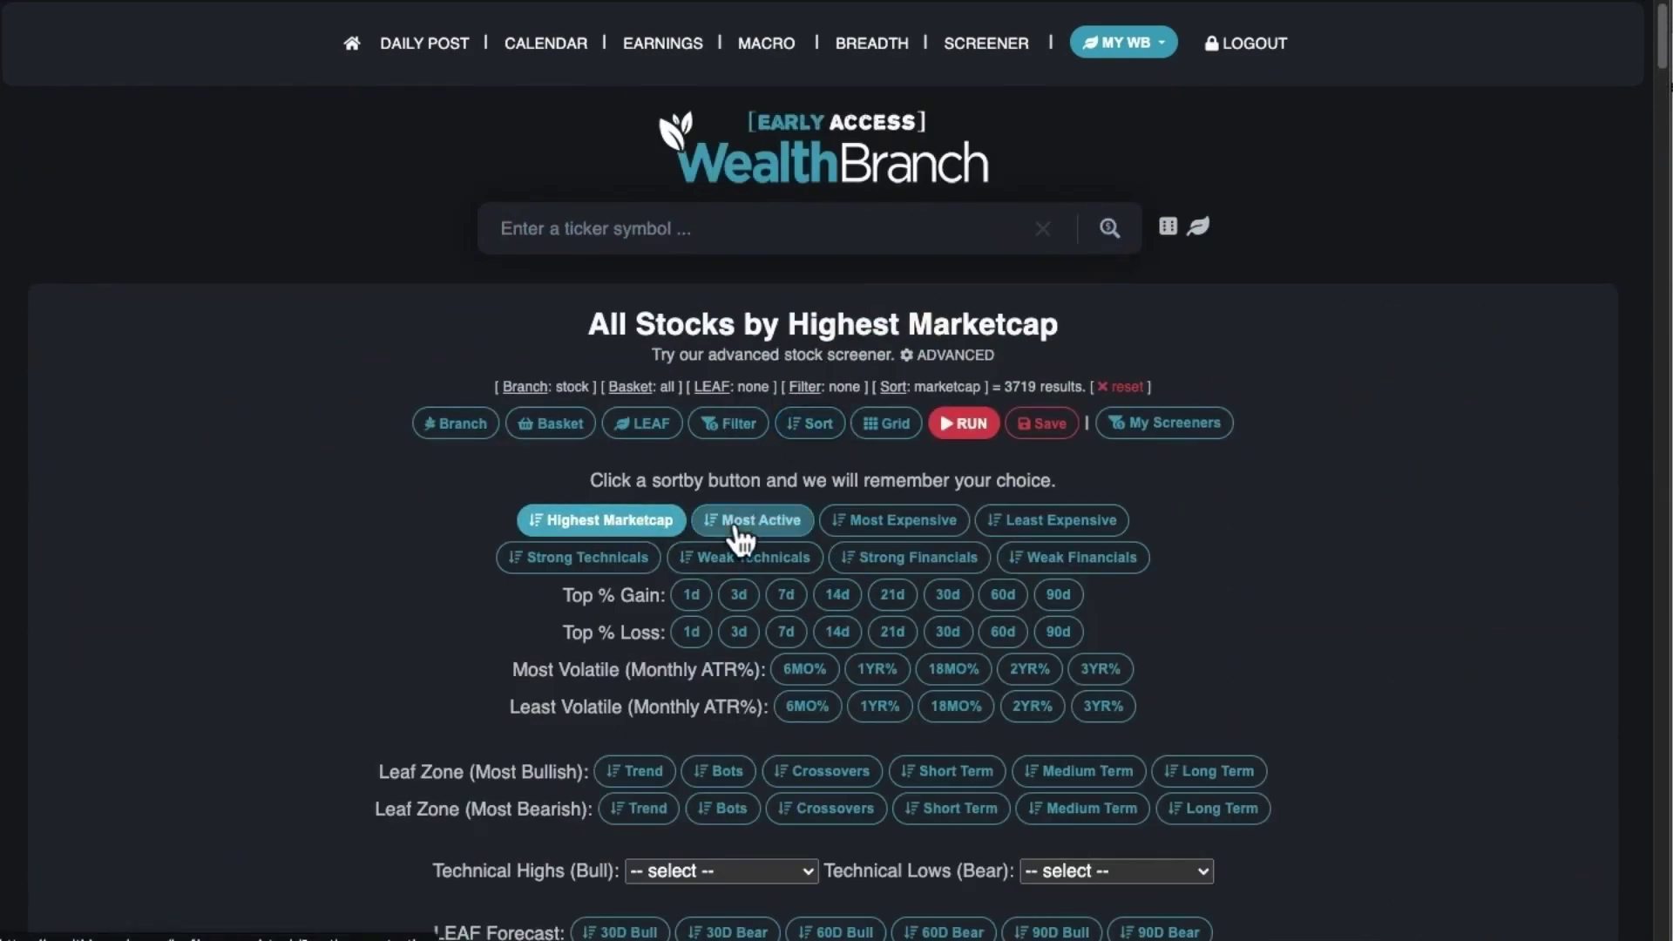
Sort all stocks by Most Active.
click(783, 526)
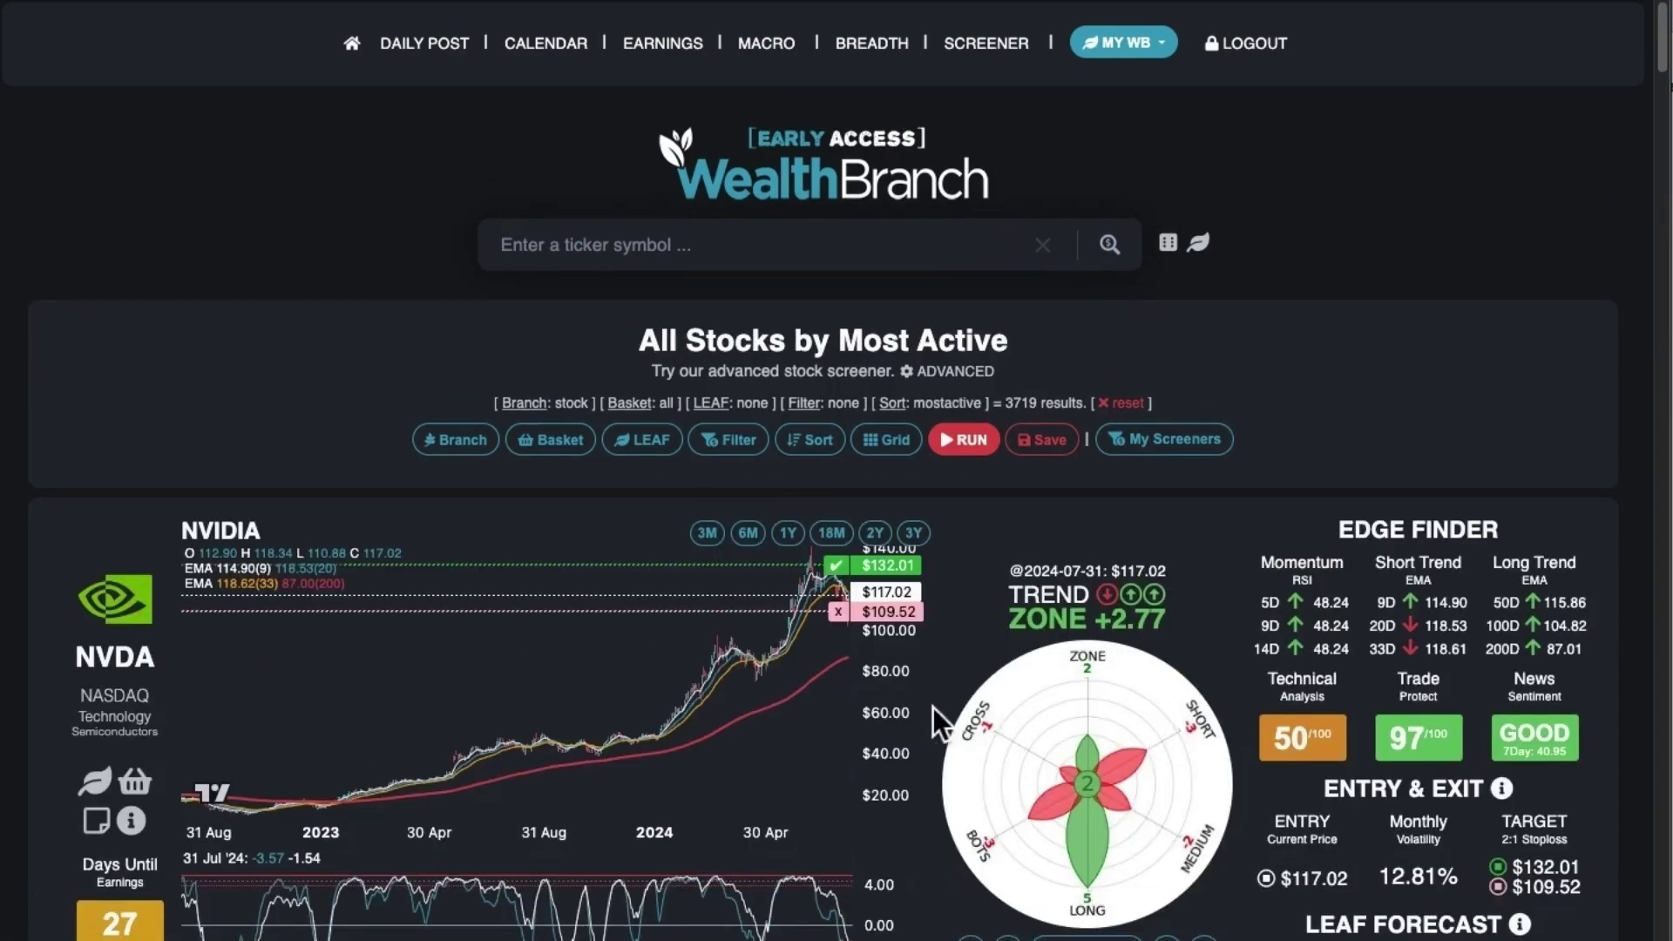
scroll(954, 682, down, 15)
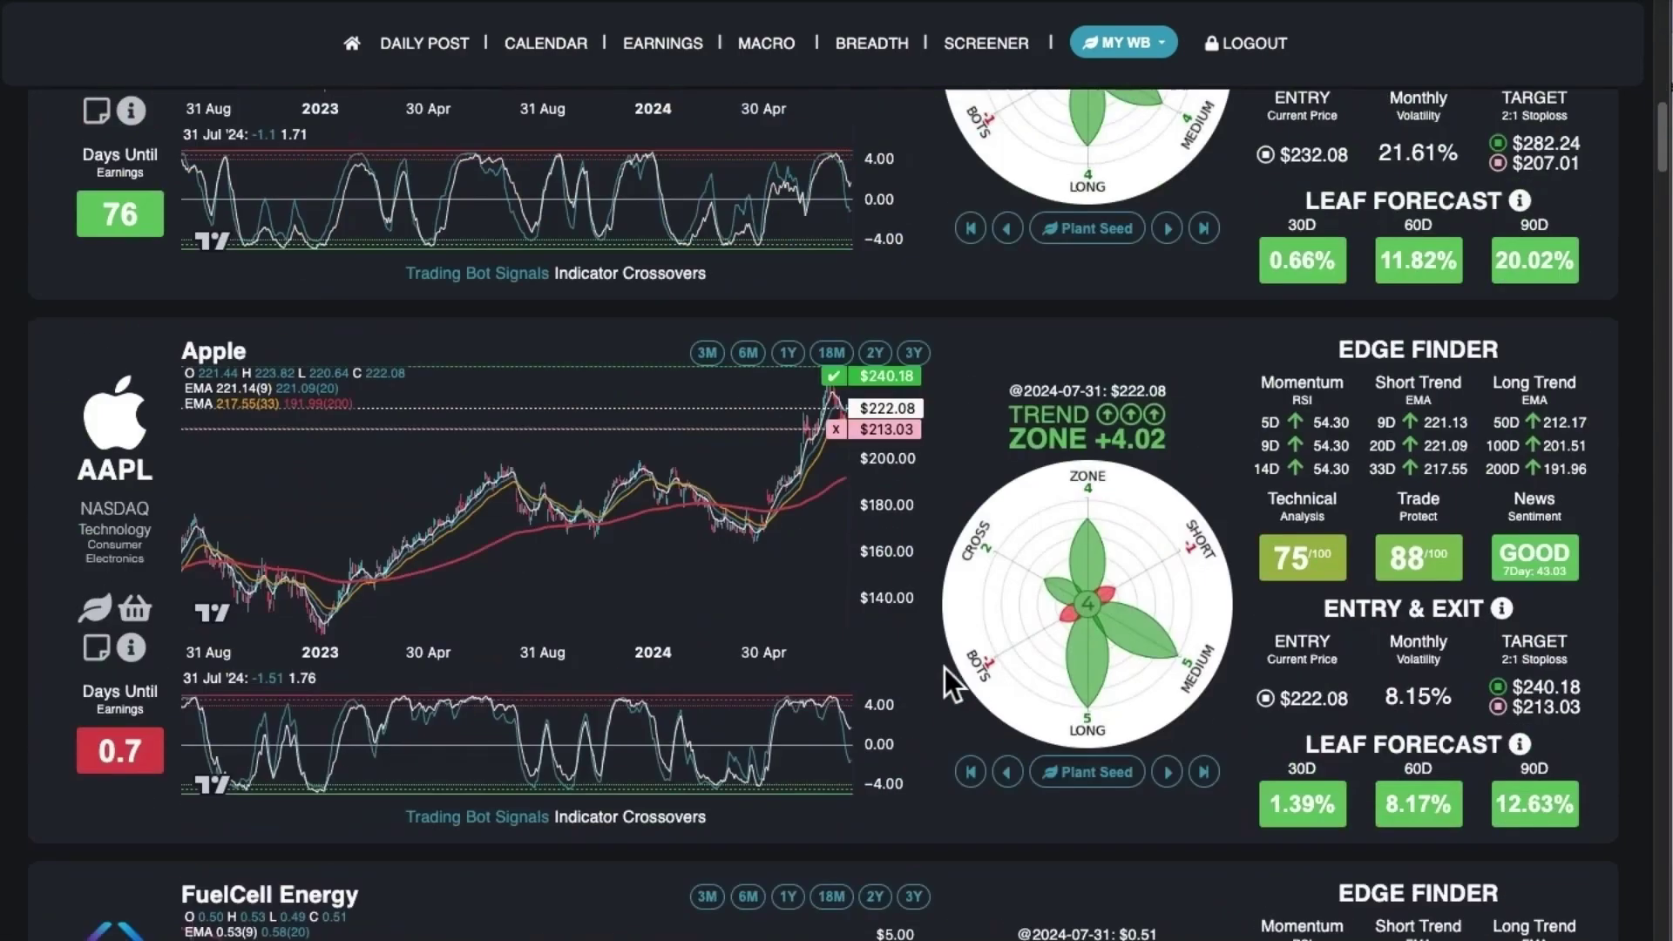
scroll(945, 667, up, 15)
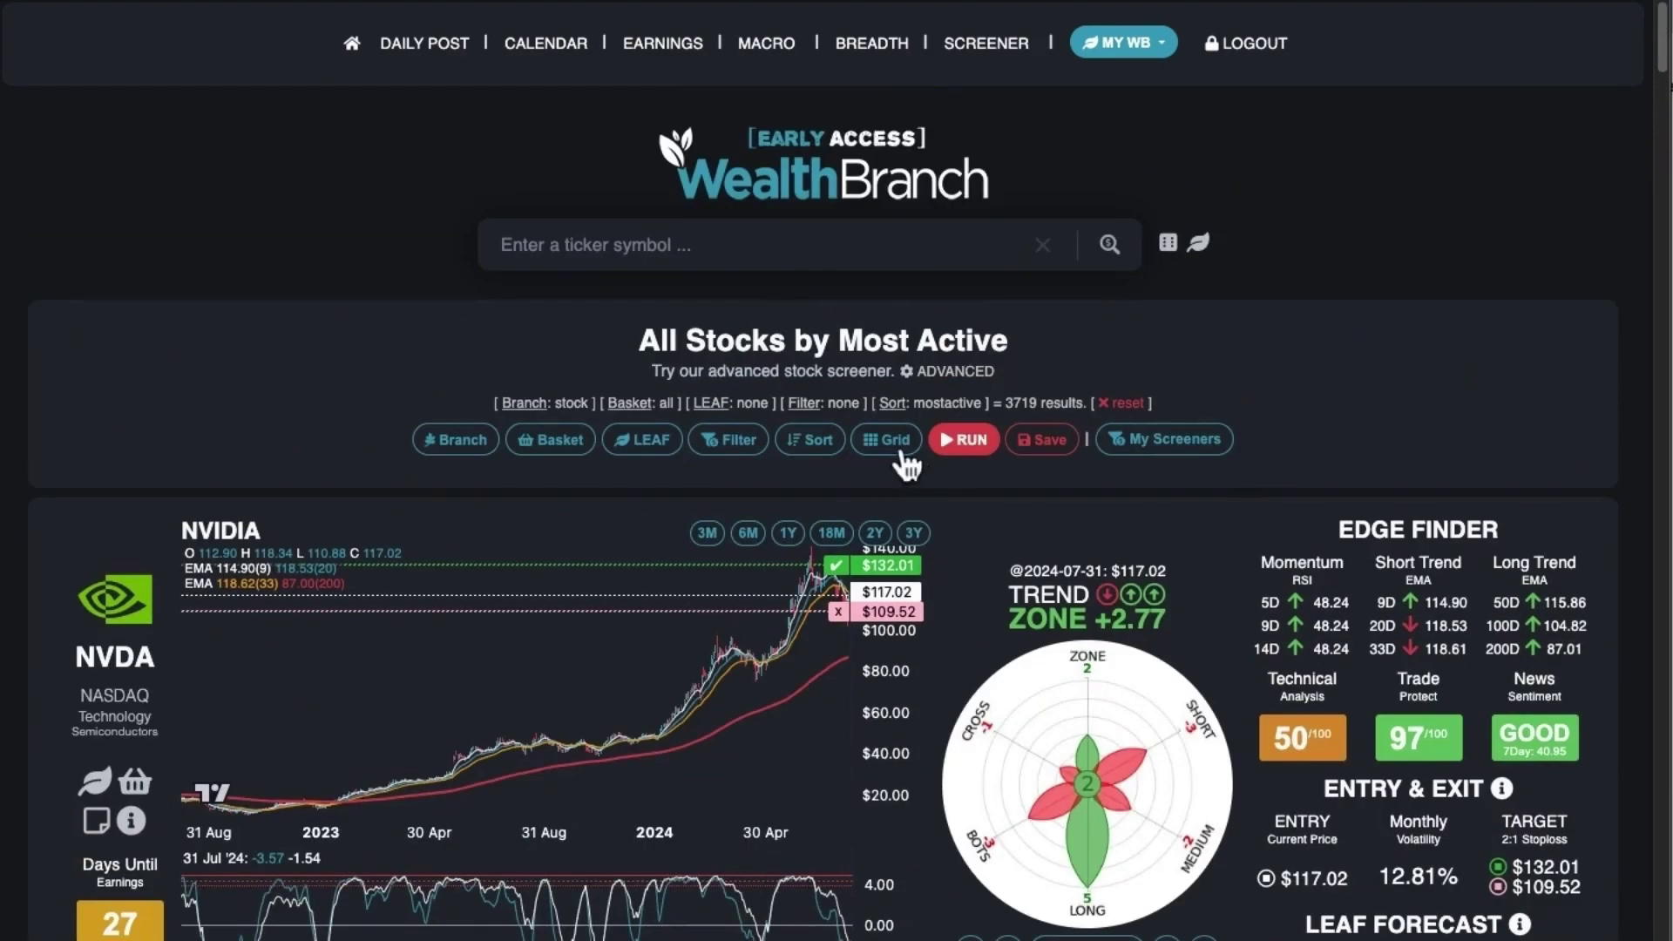
click(822, 445)
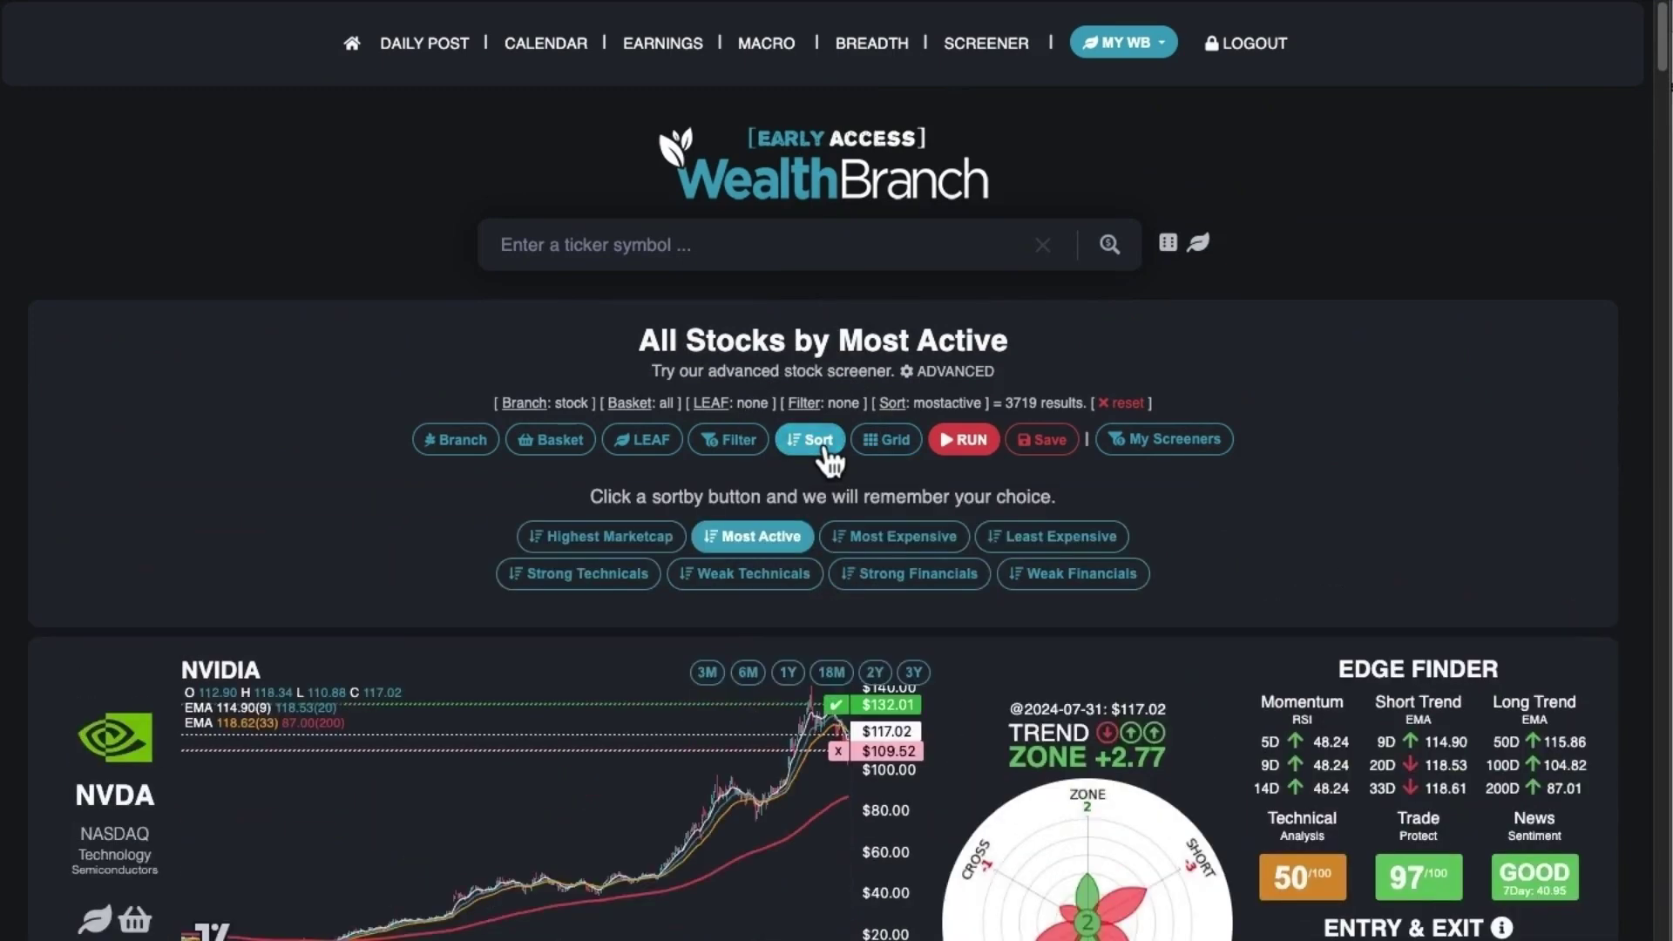
click(822, 444)
click(832, 446)
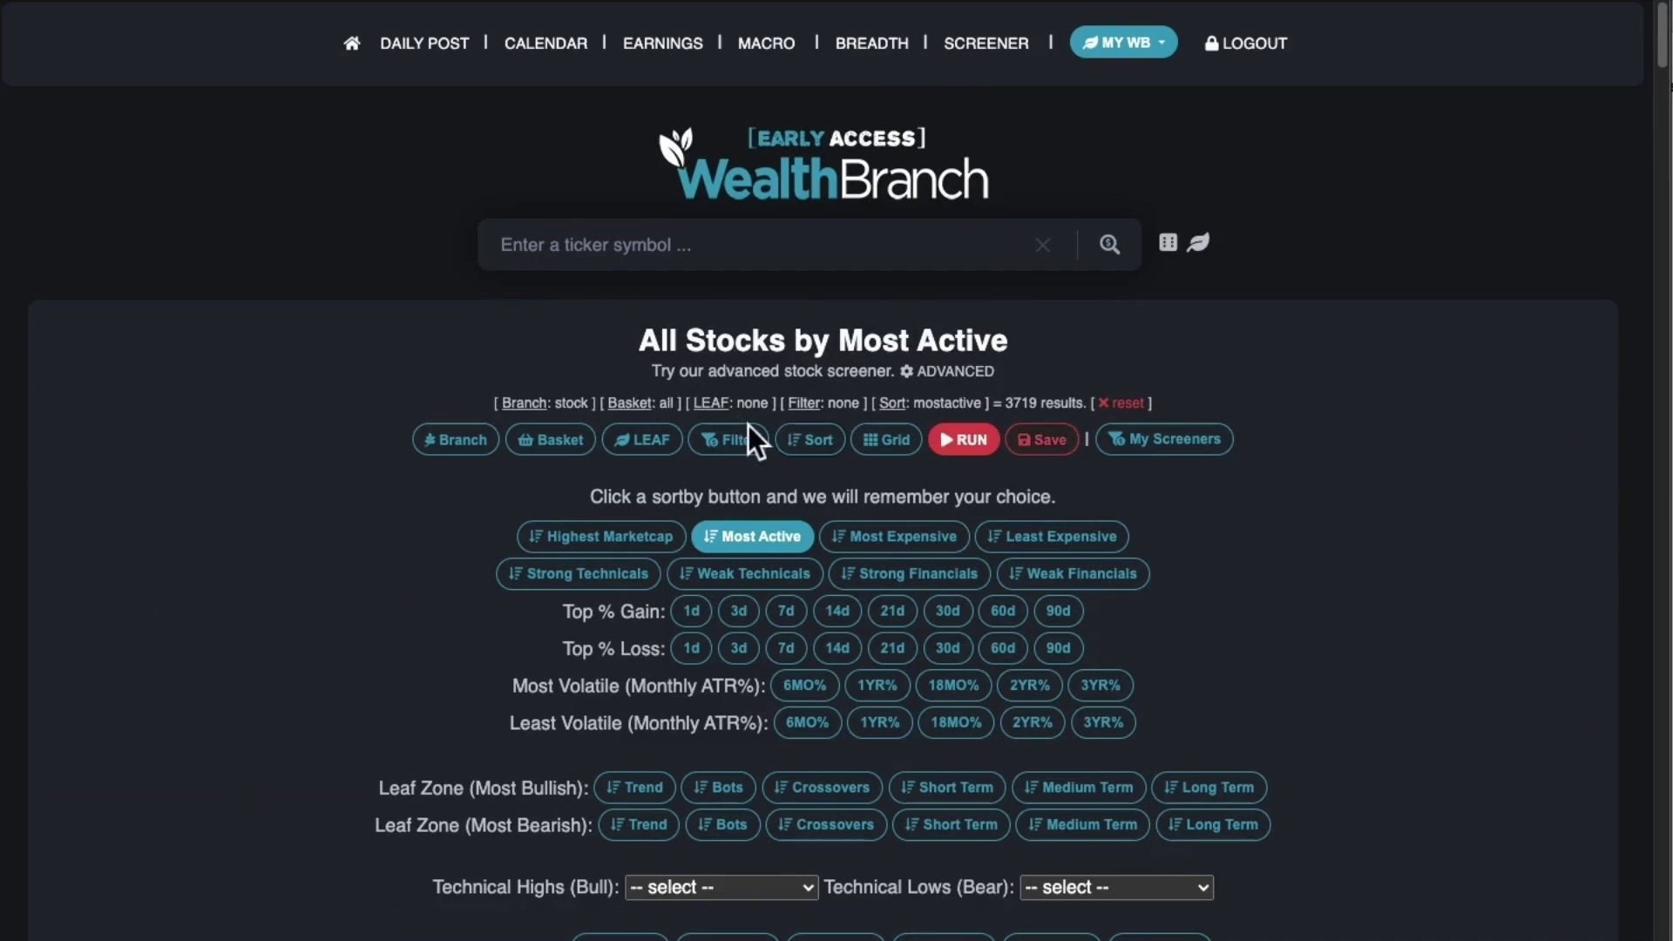
Bring up the save-screener form and try its name and description fields.
click(1053, 451)
click(687, 555)
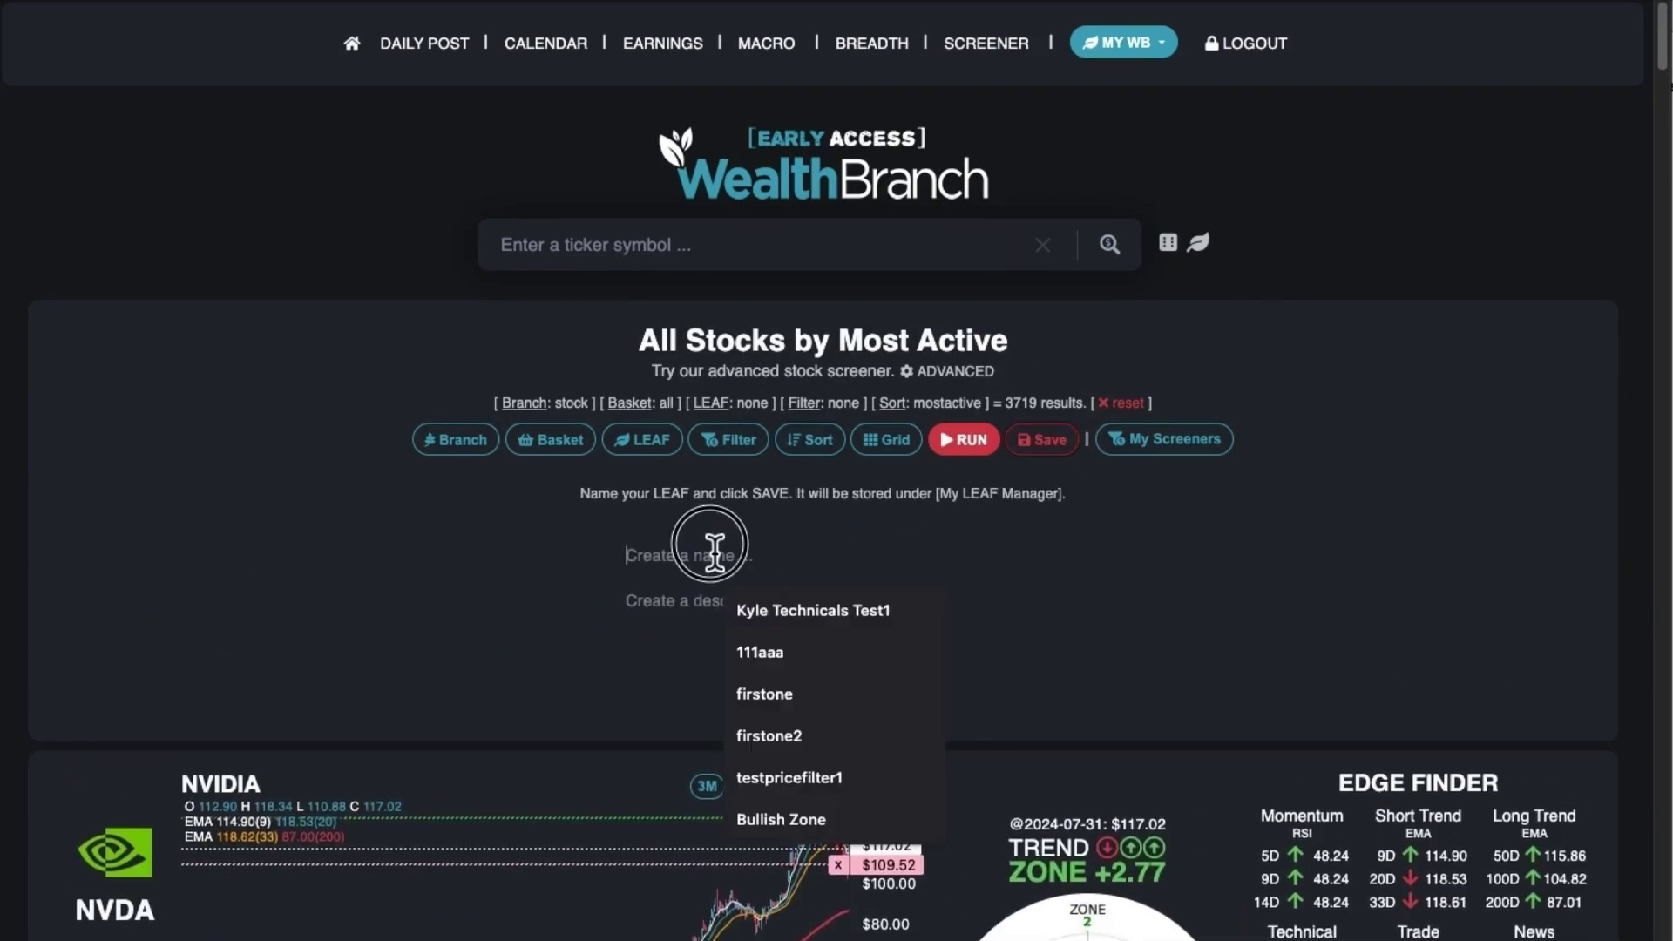
click(761, 609)
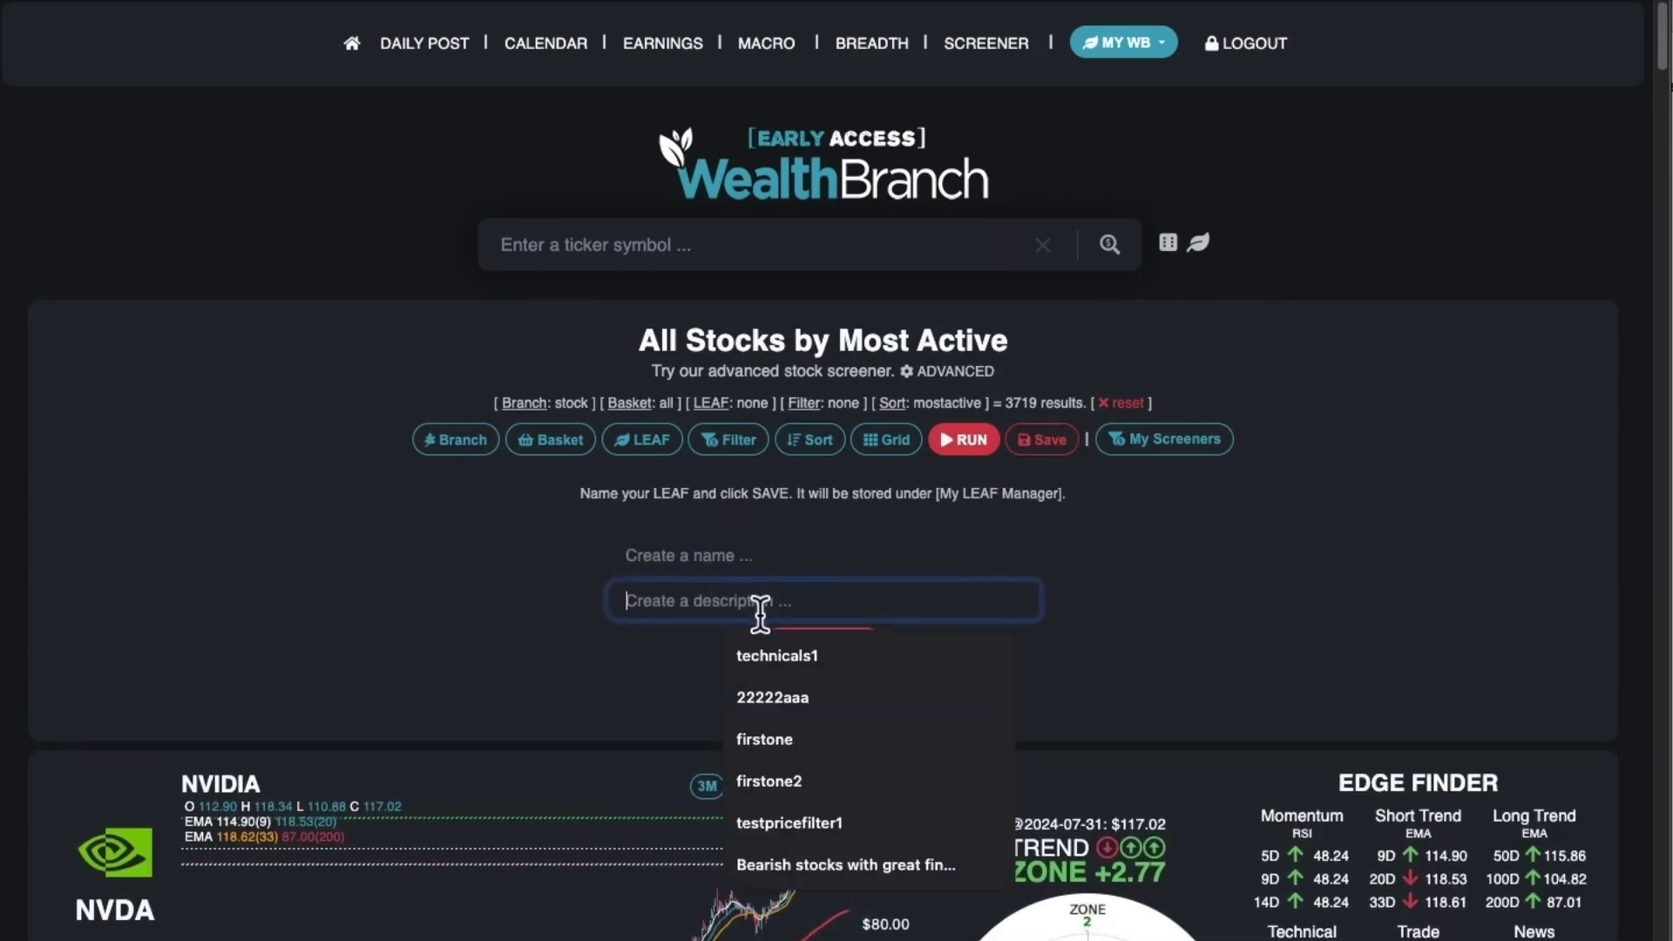
click(1077, 586)
click(1181, 465)
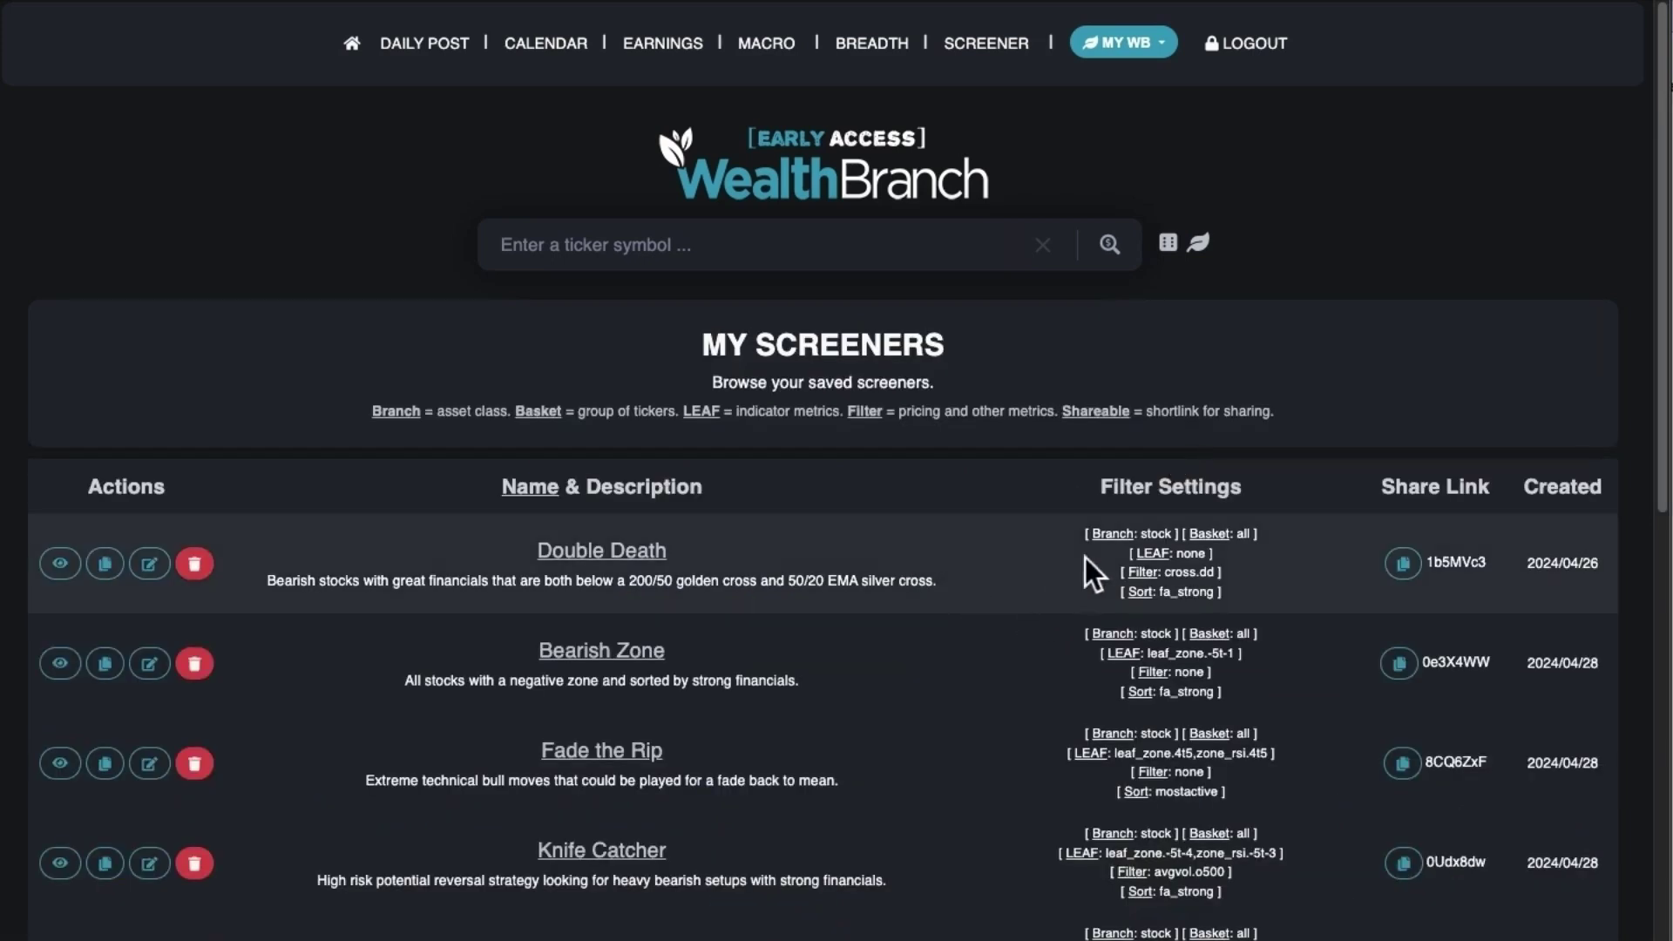
Copy the Double Death screener's shortlink to the clipboard and close the confirmation.
drag(1092, 535, 1233, 594)
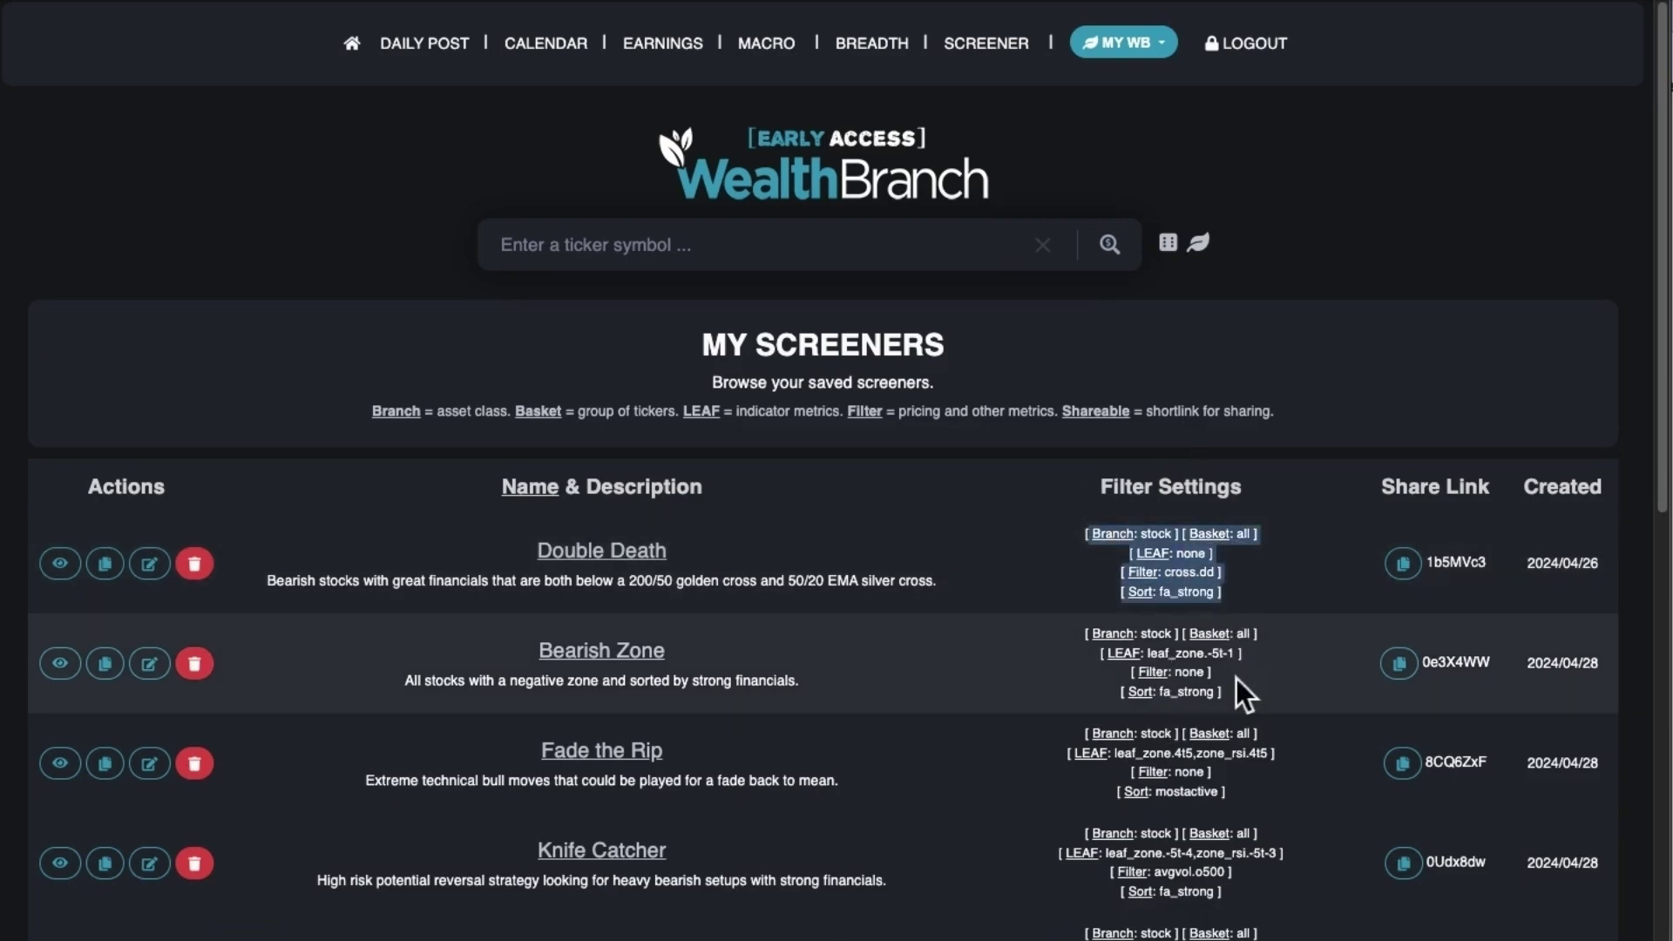
click(1405, 563)
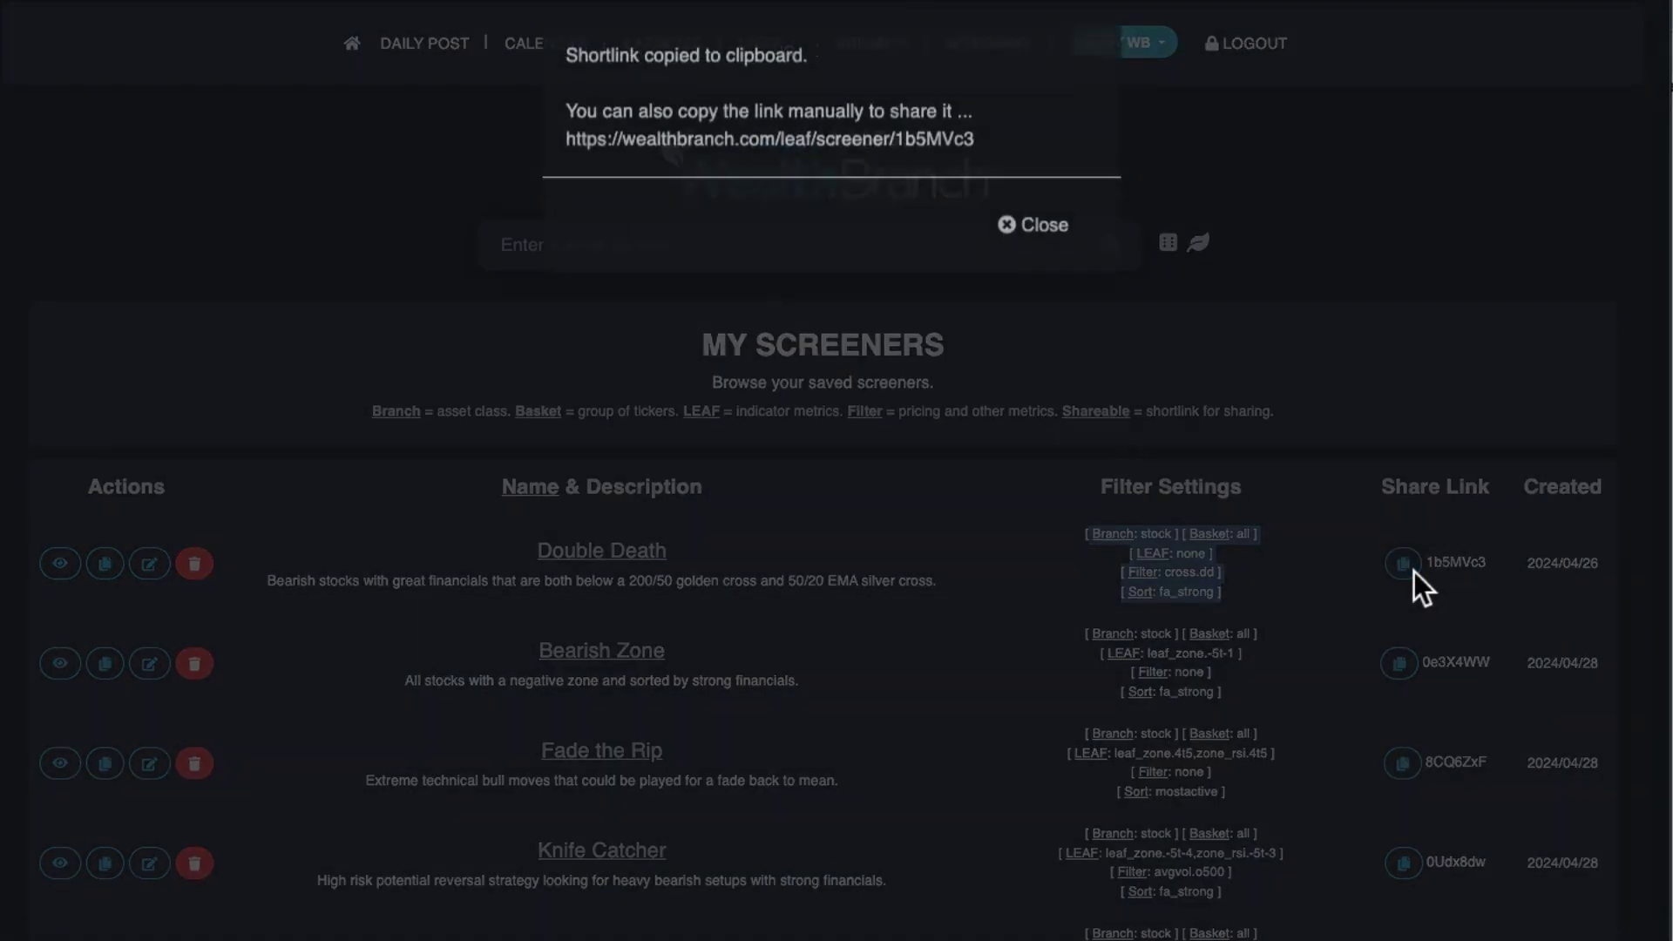
triple_click(748, 170)
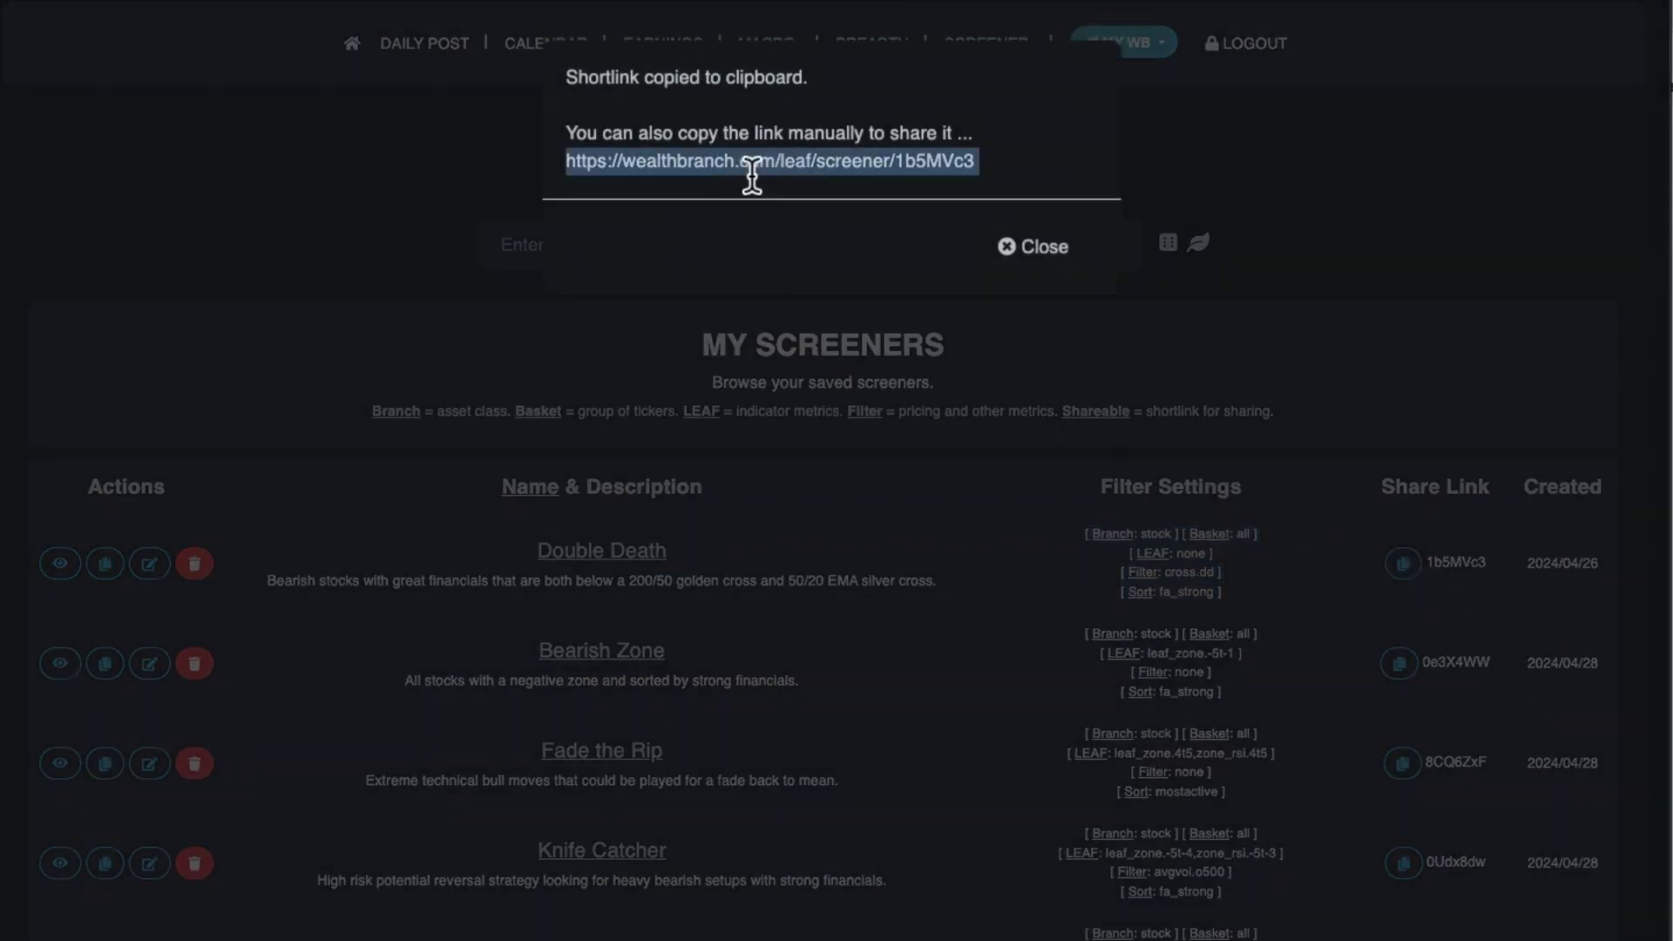
click(1062, 262)
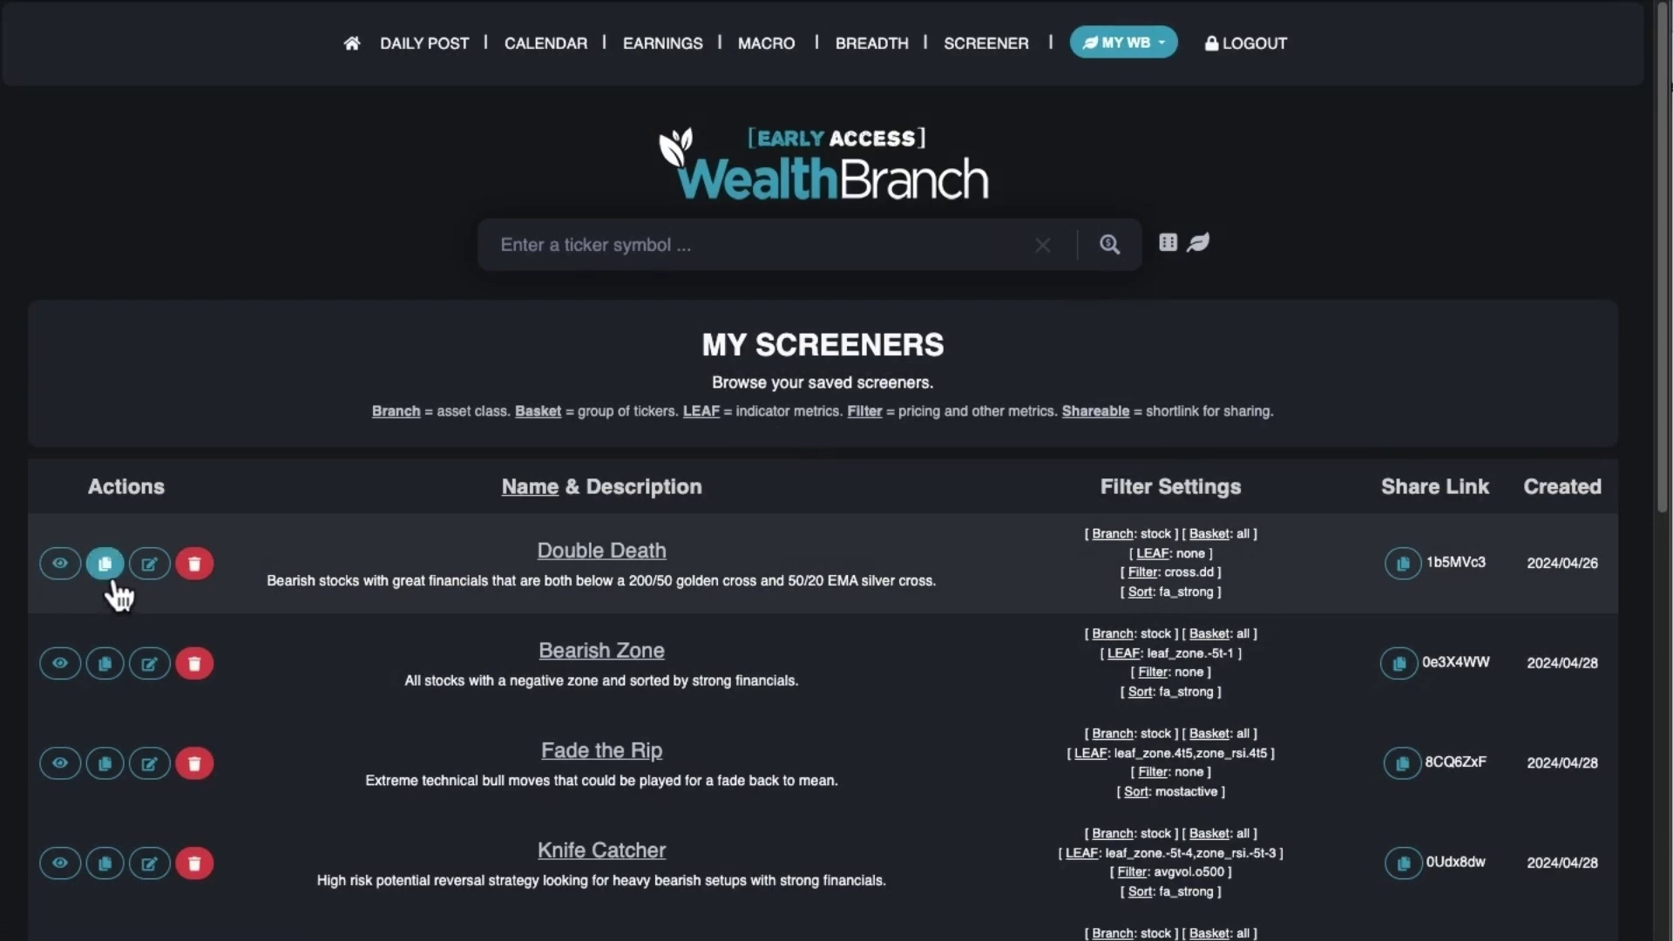
click(171, 579)
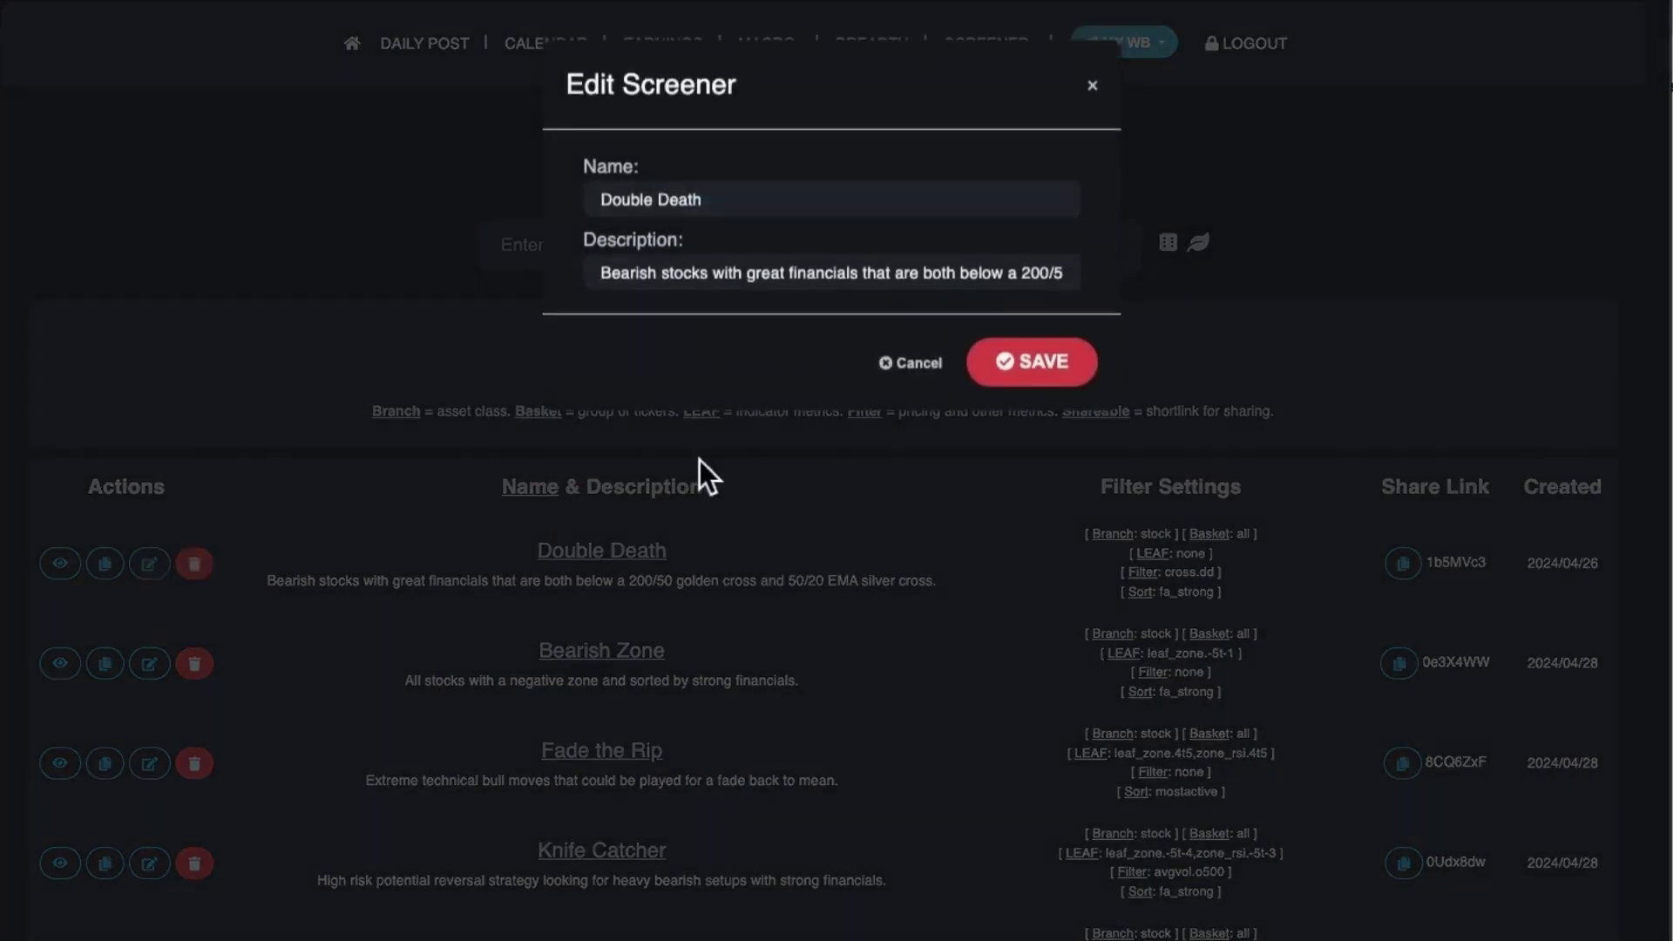
click(911, 364)
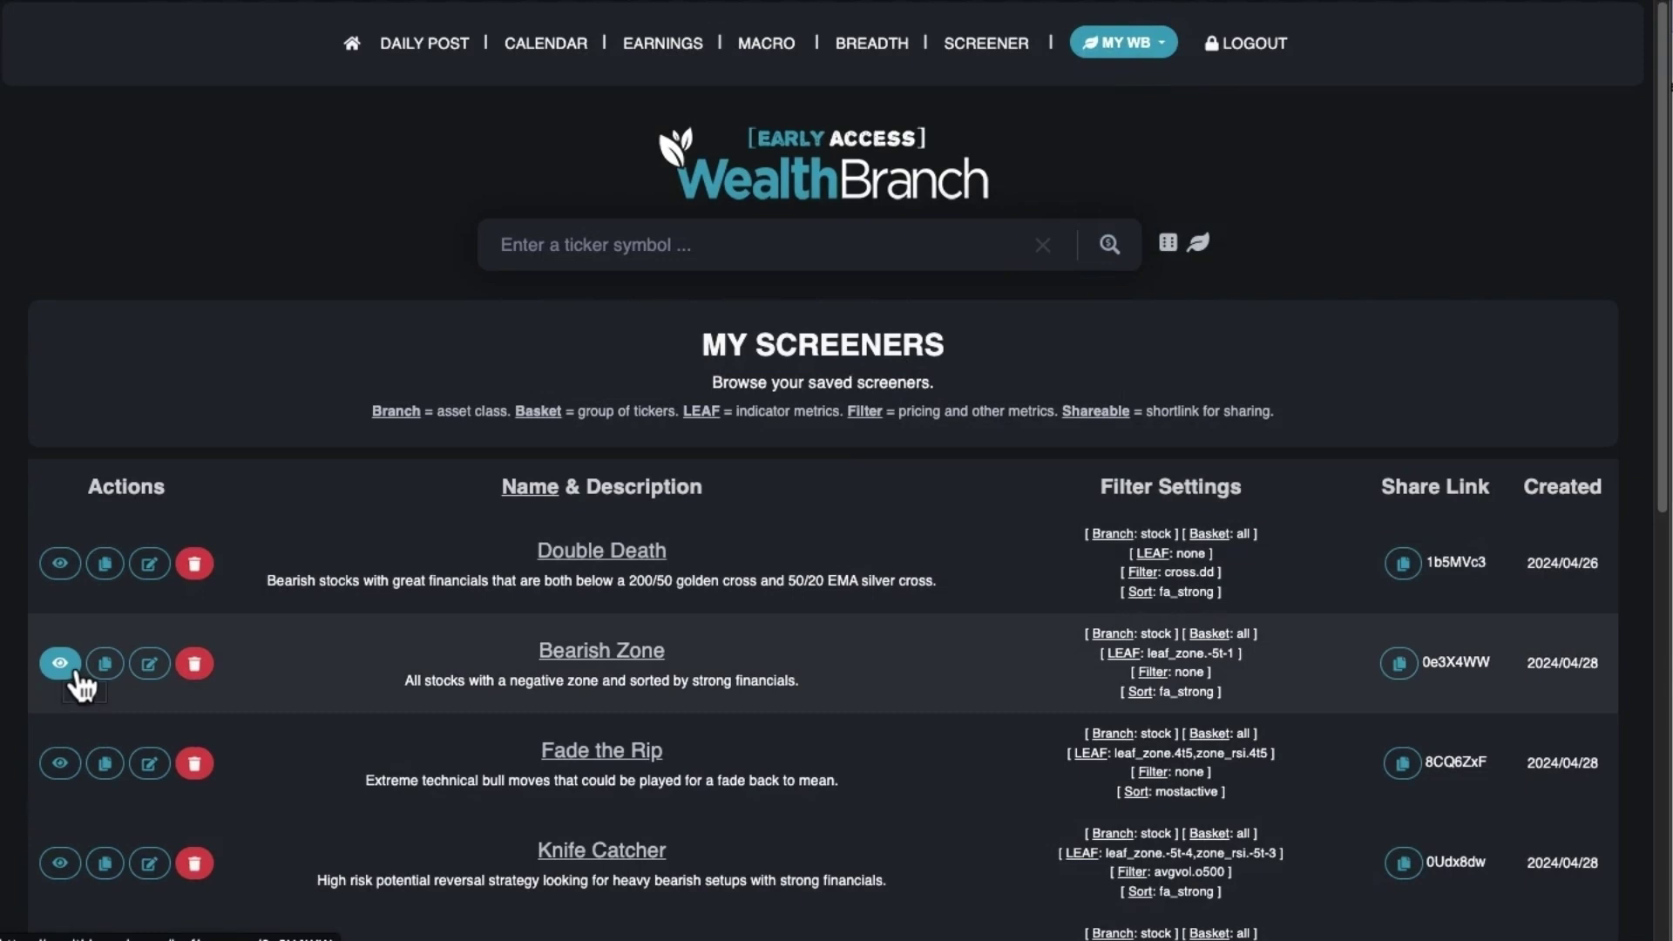
Review the Double Death screener's description, advanced options and crossover filter.
click(65, 575)
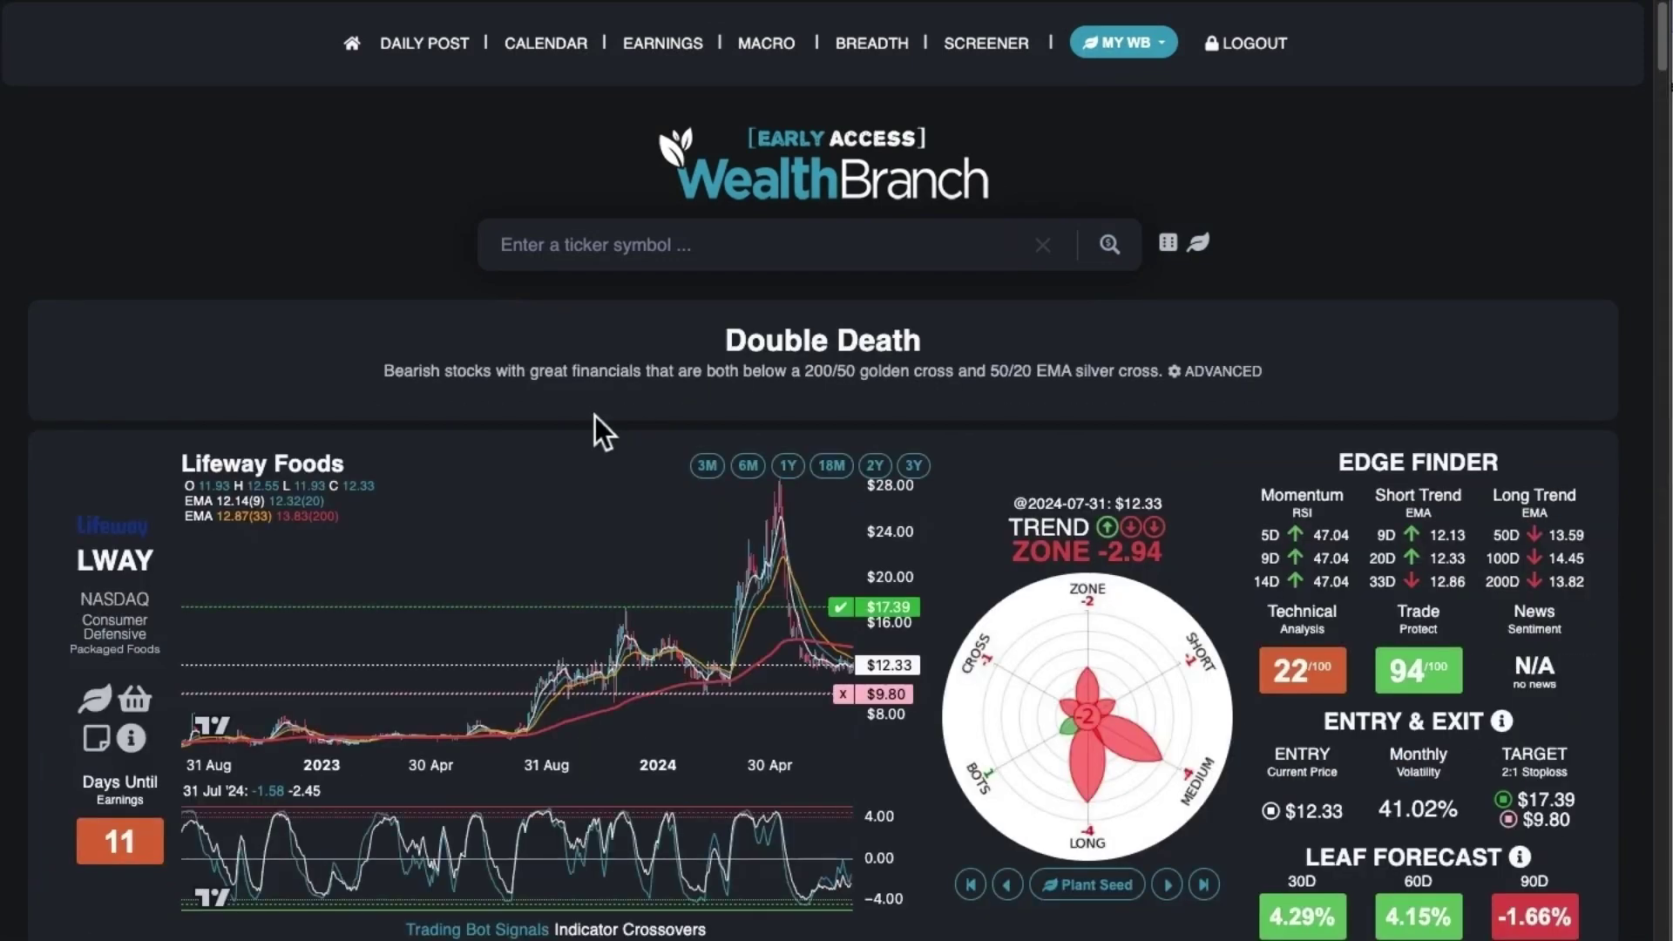
click(1246, 370)
drag(405, 371, 1035, 381)
drag(736, 340, 926, 349)
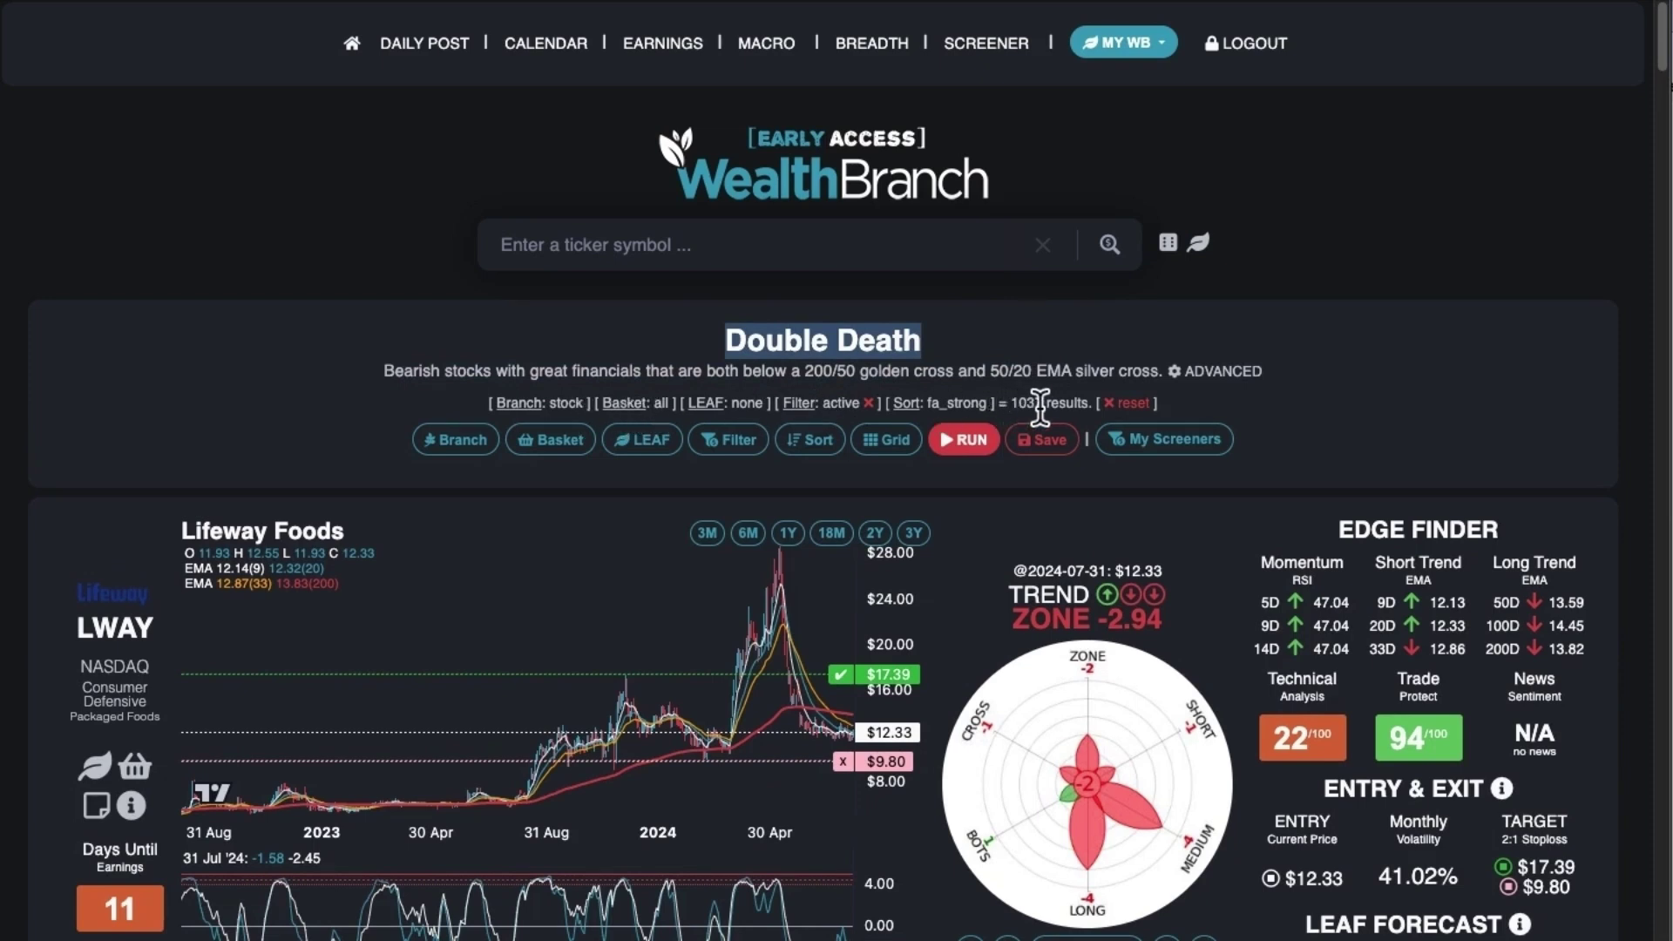
click(737, 450)
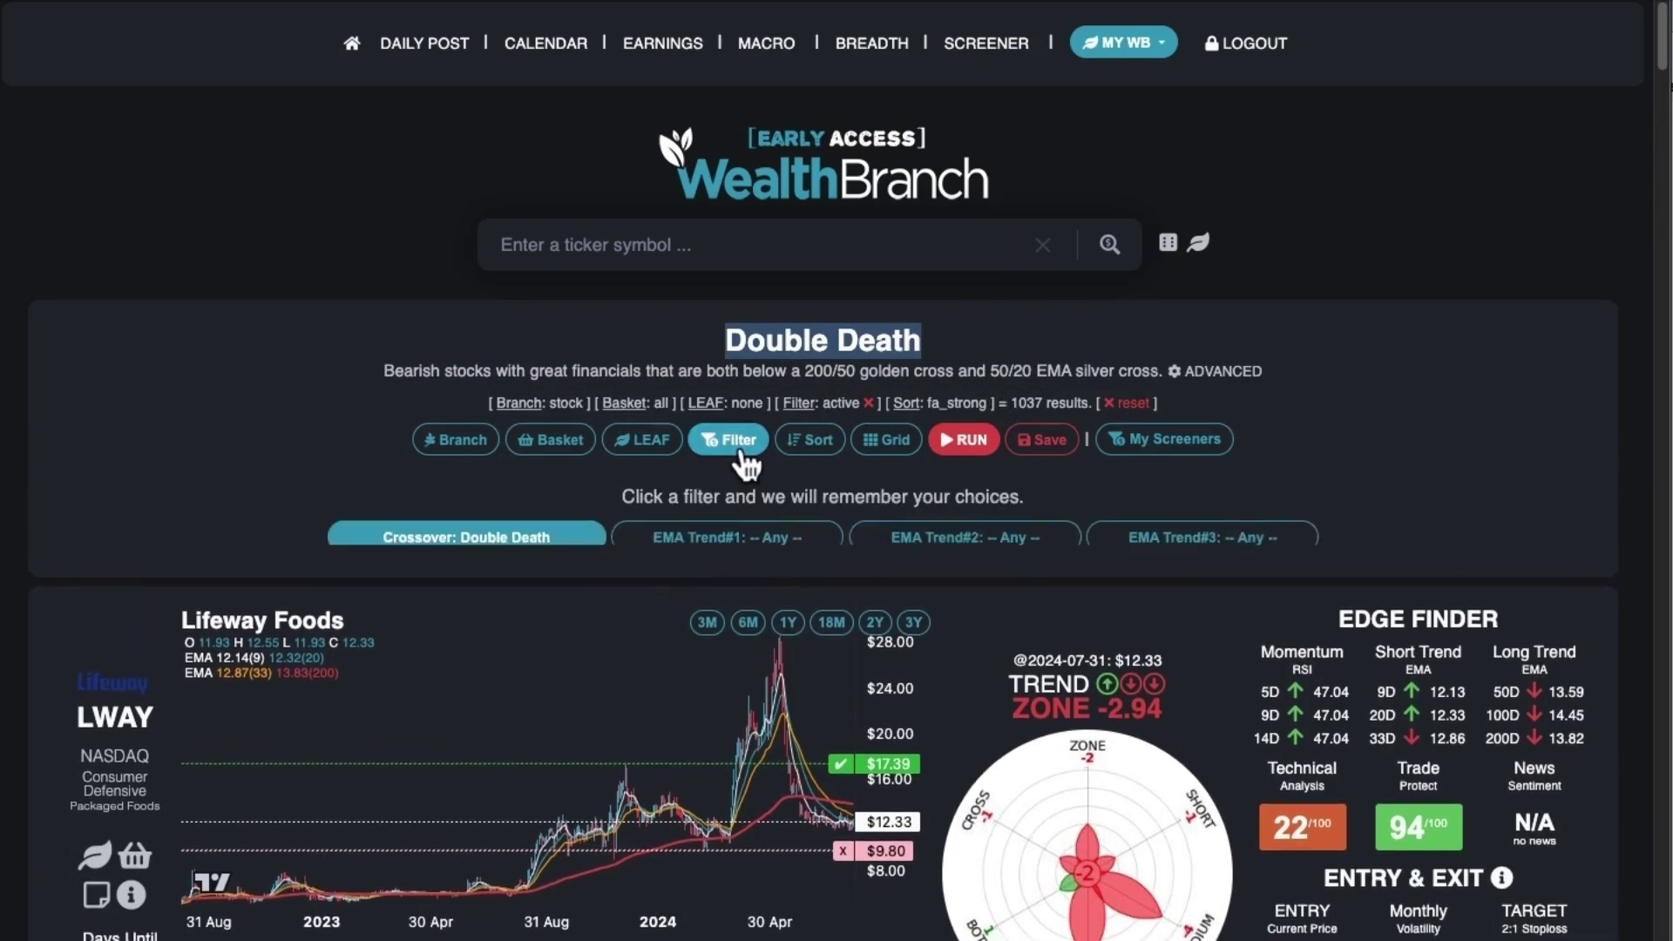
click(511, 537)
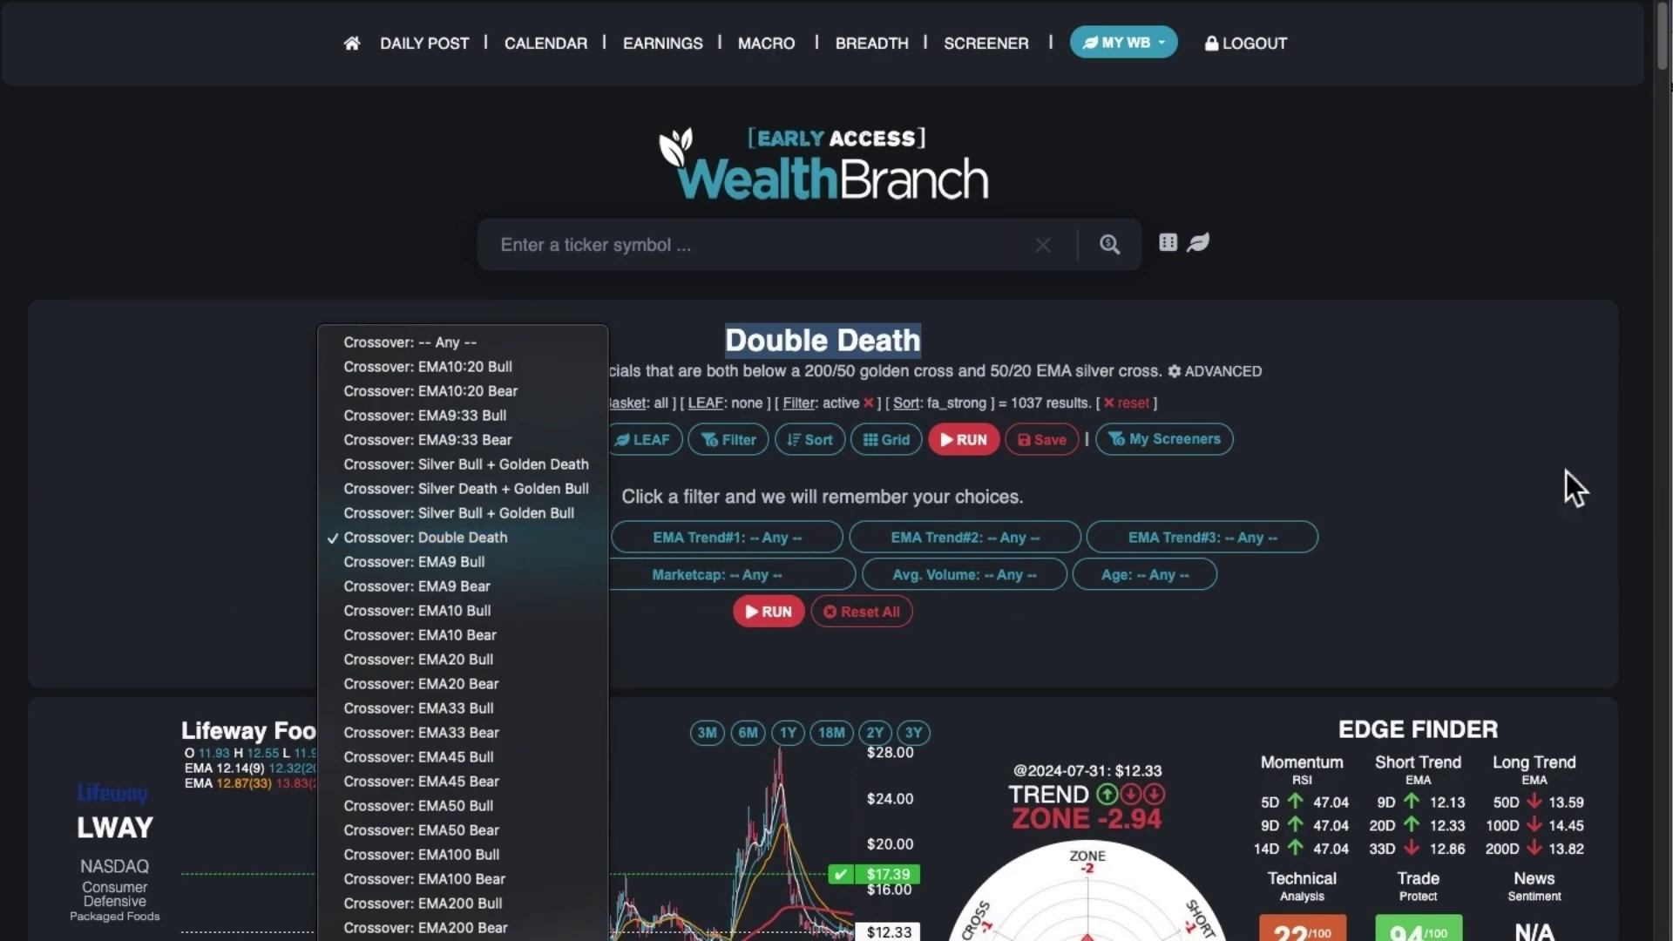
click(1461, 462)
Go back to the main stock screener, then open the Economic Calendar.
scroll(1413, 575, down, 10)
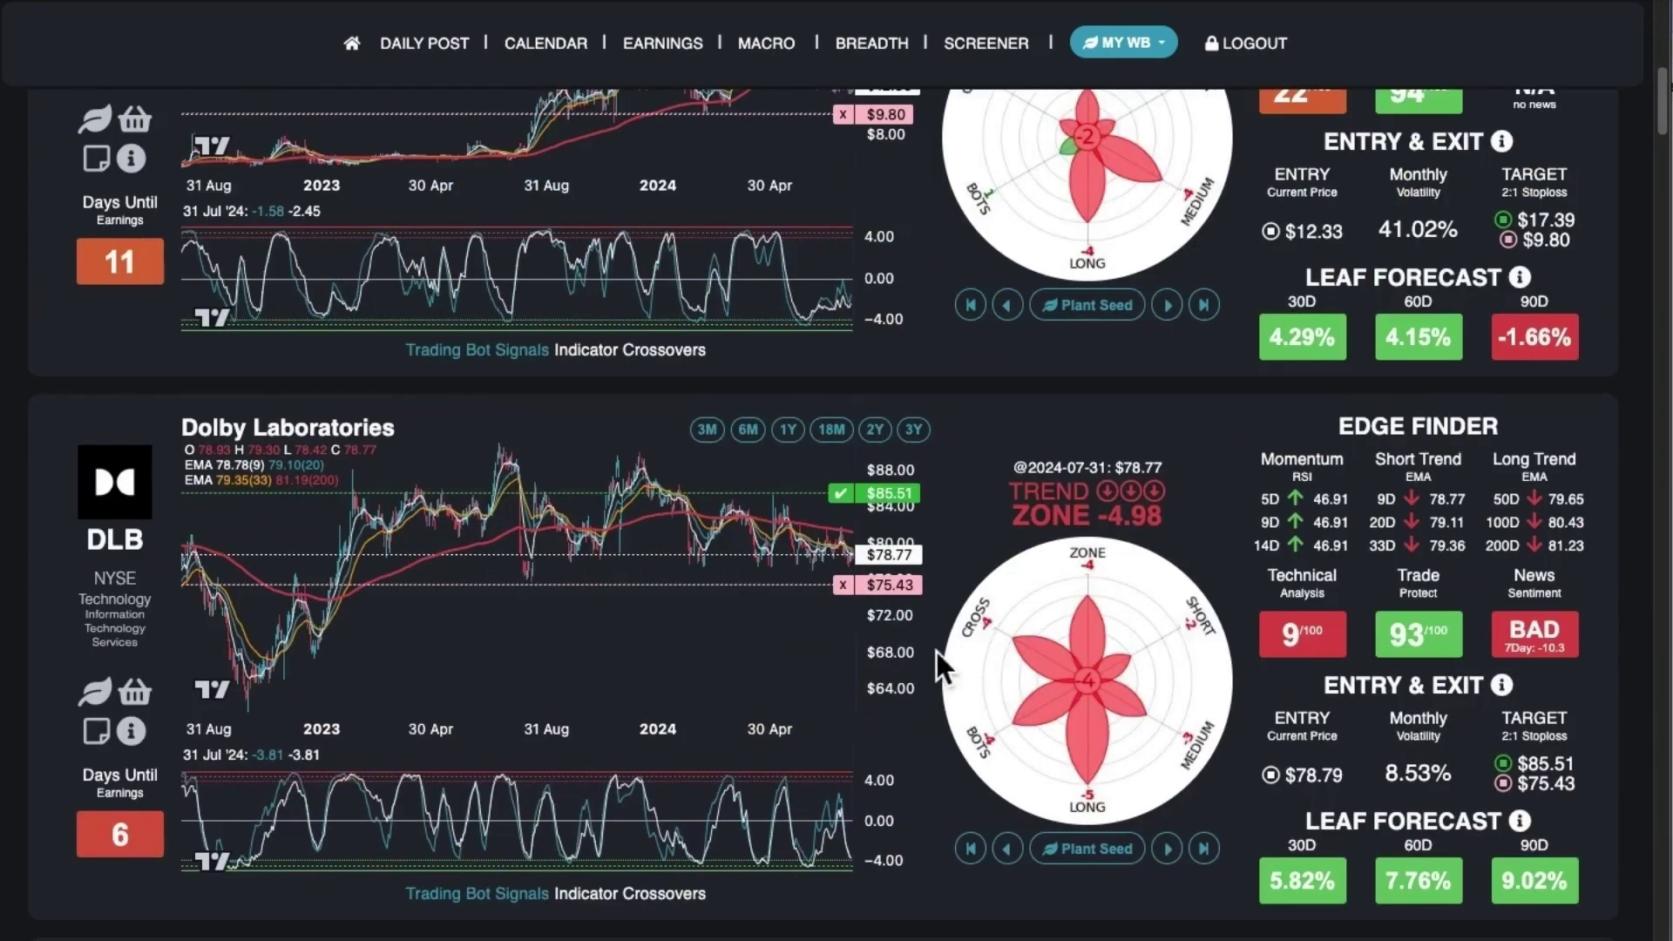
scroll(957, 692, down, 12)
scroll(957, 692, up, 15)
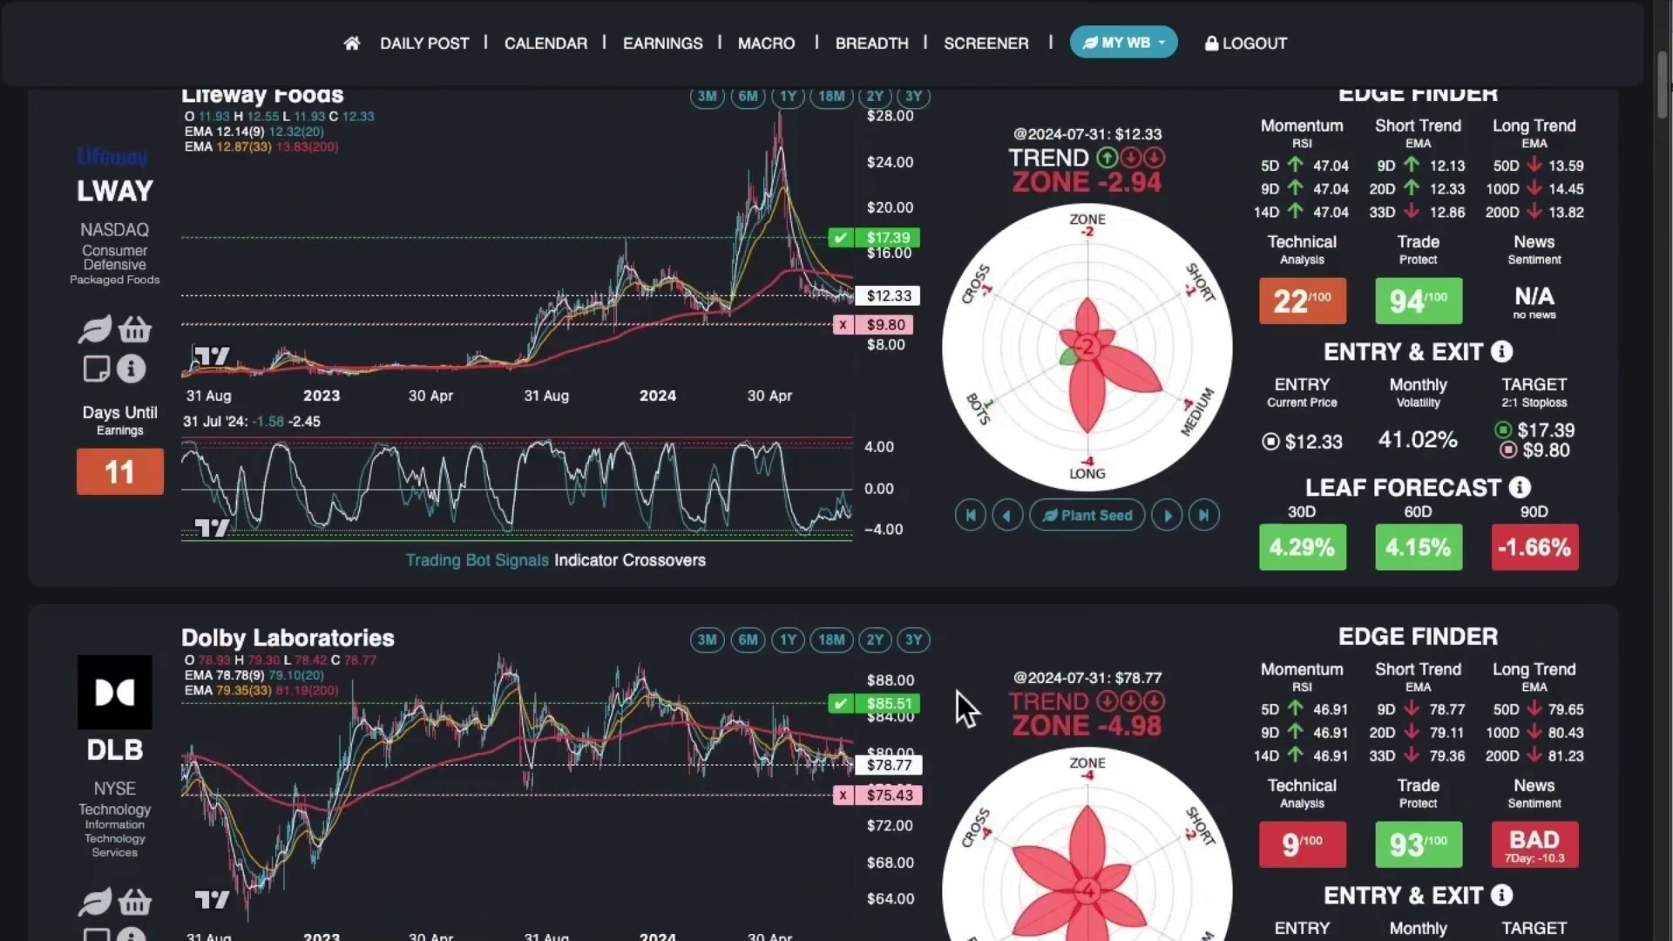
scroll(957, 692, up, 7)
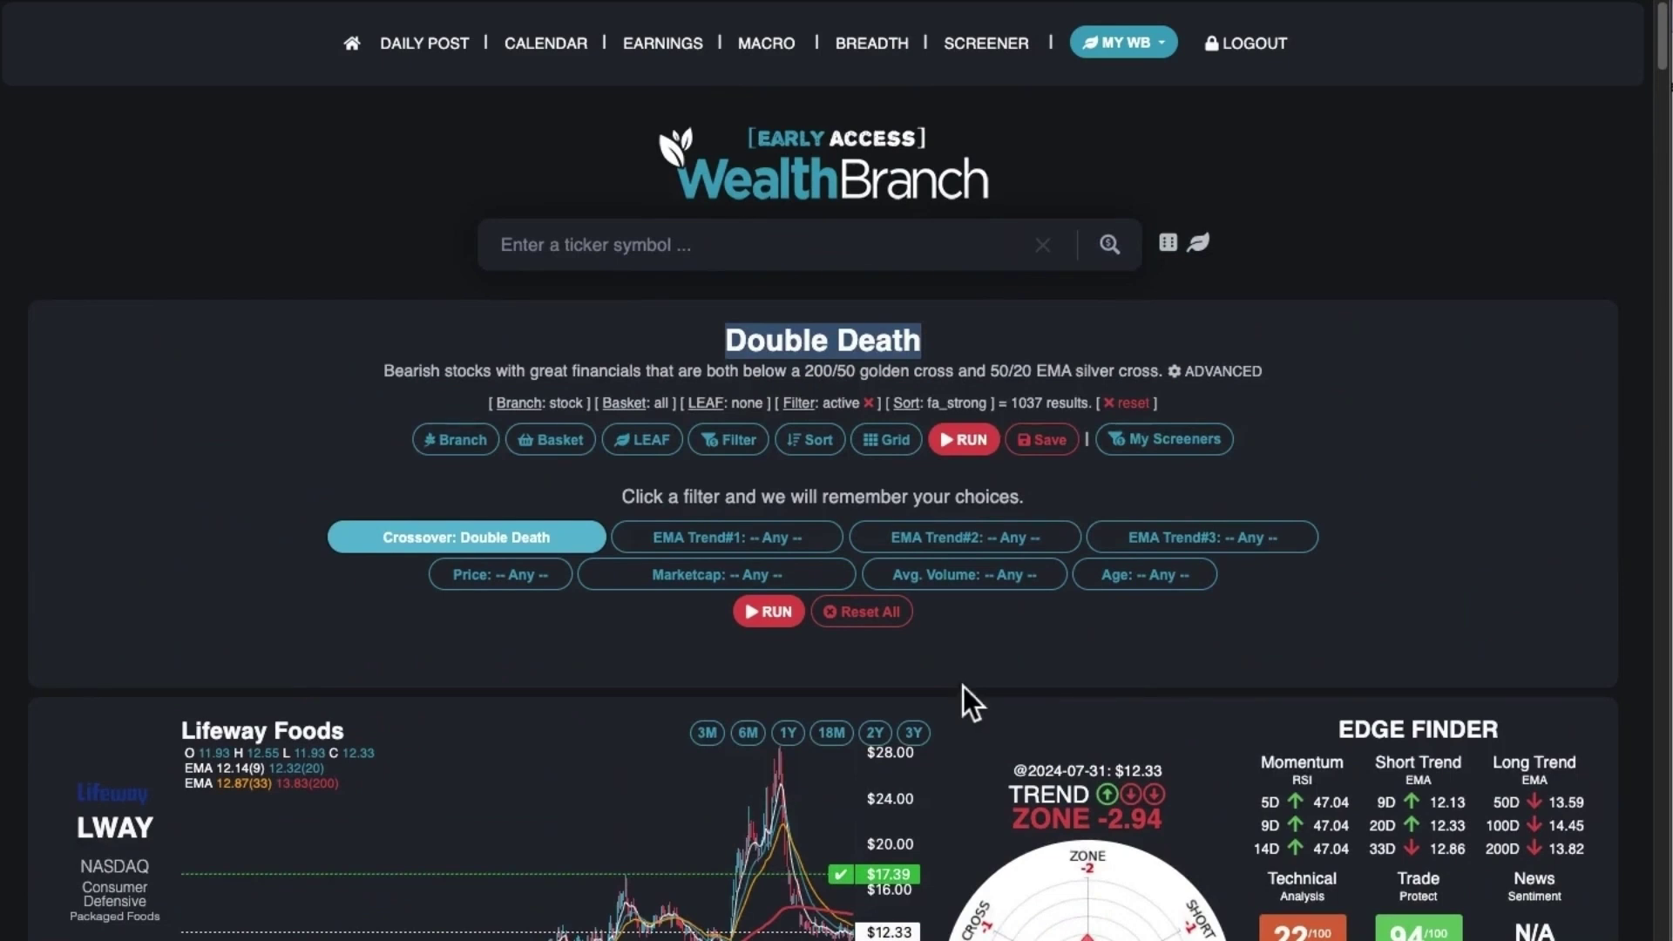
click(994, 45)
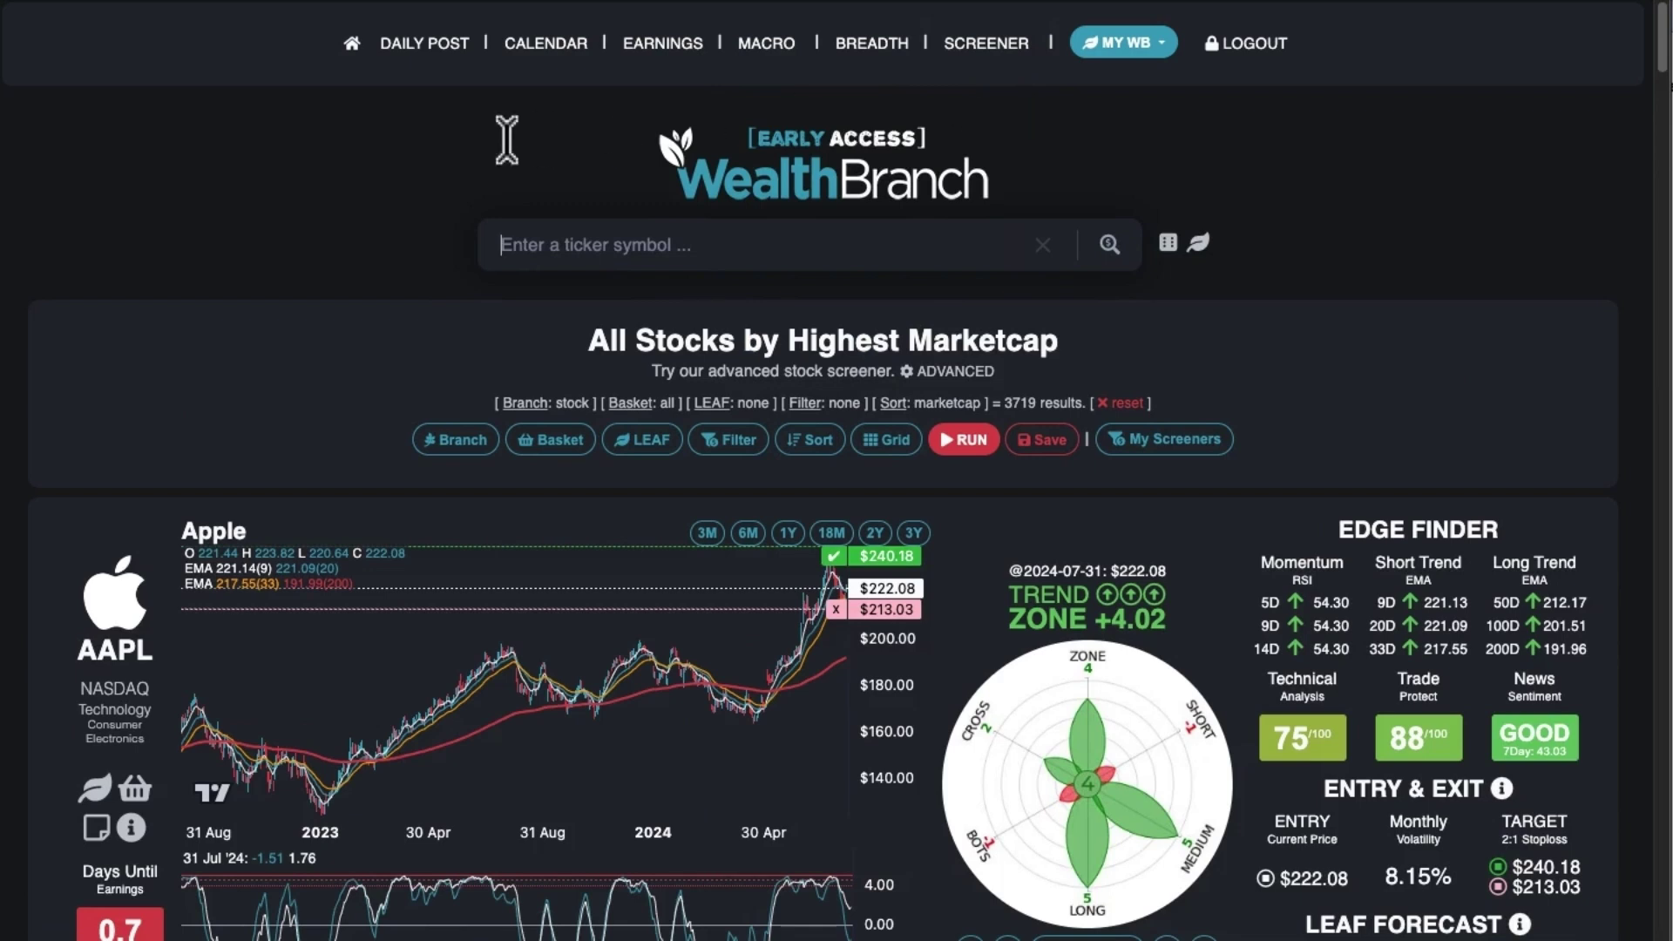
click(553, 39)
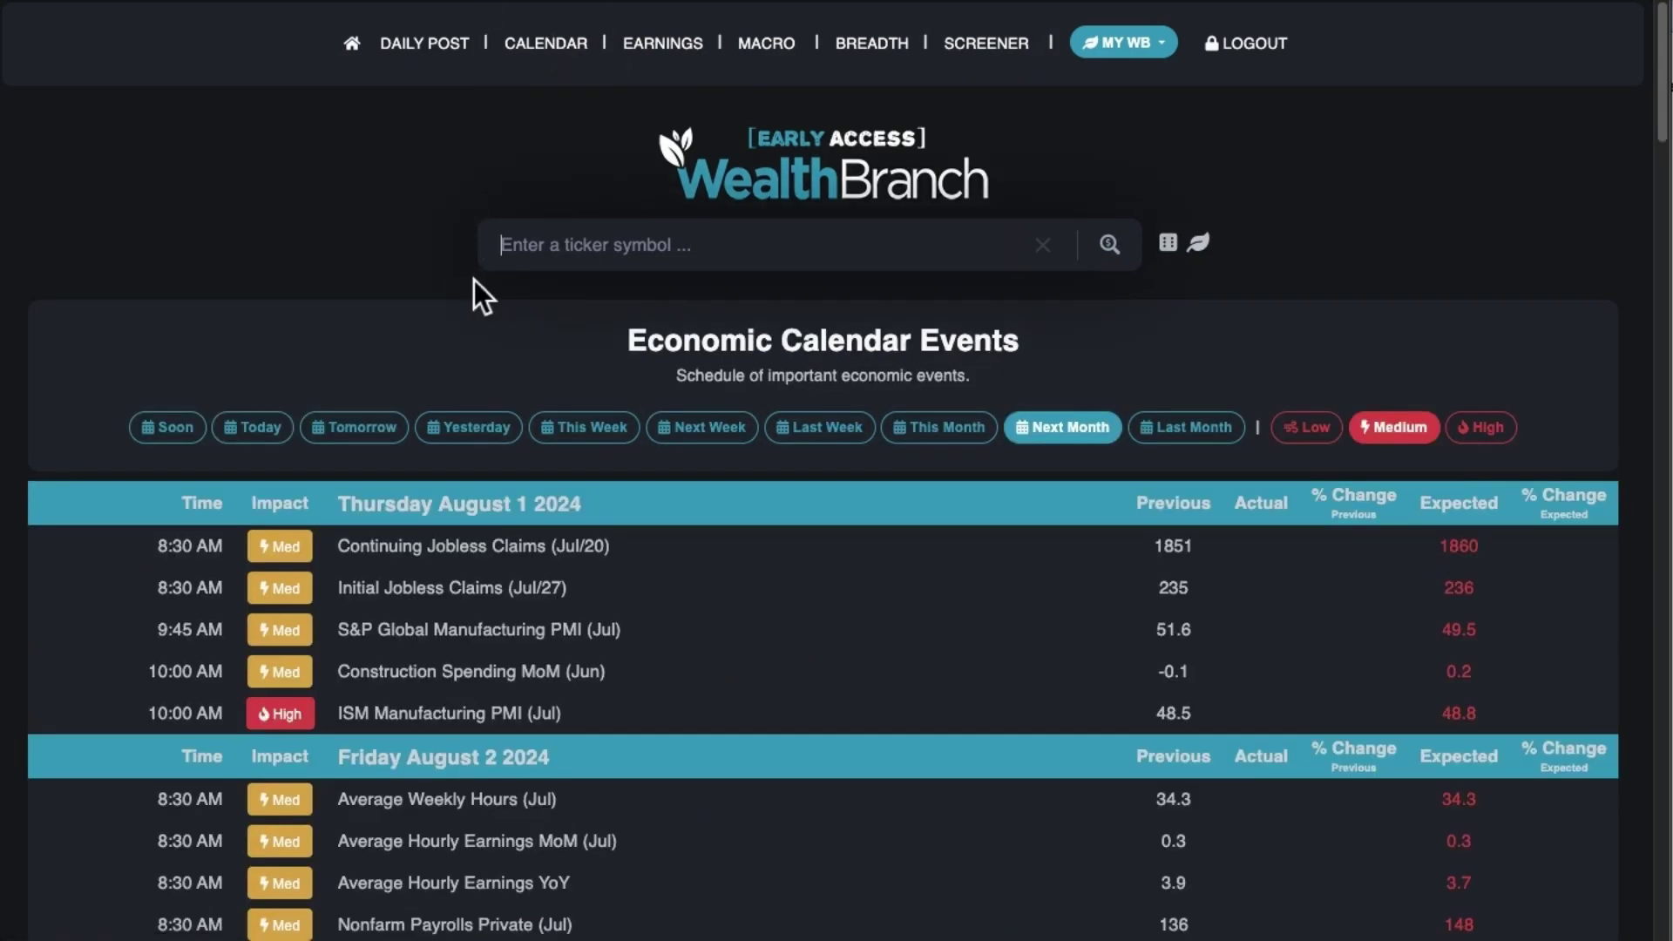
Filter the economic calendar to this week's high-impact events and highlight the 5.5 Fed rate forecast.
click(1492, 440)
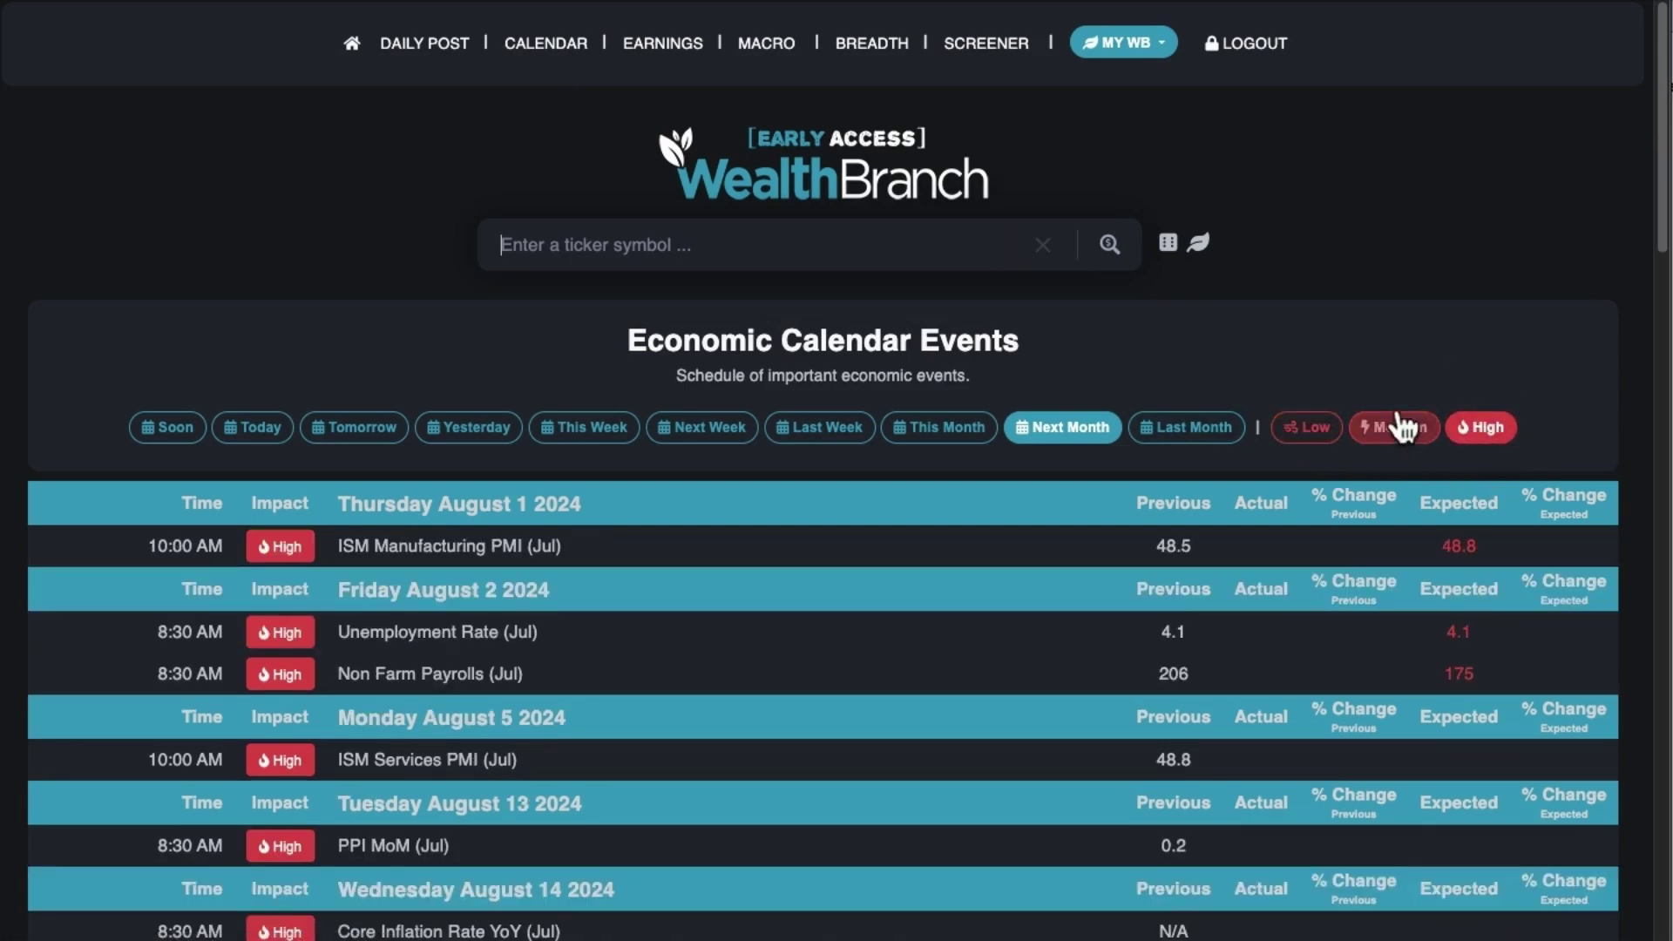
click(571, 433)
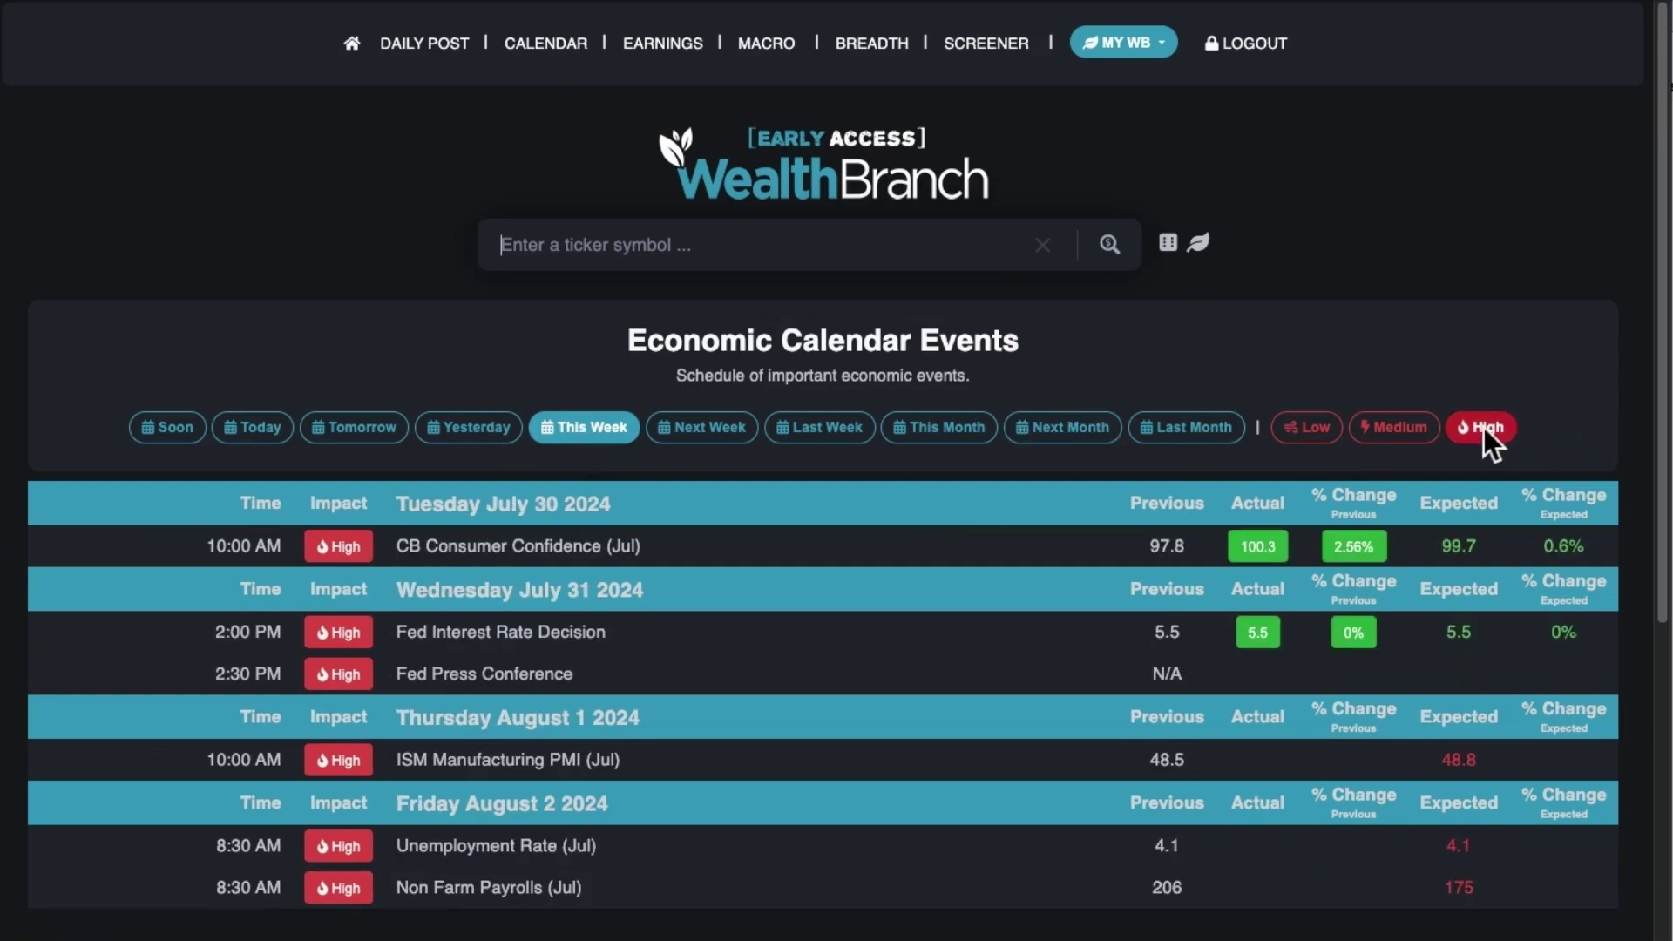
scroll(819, 714, down, 1)
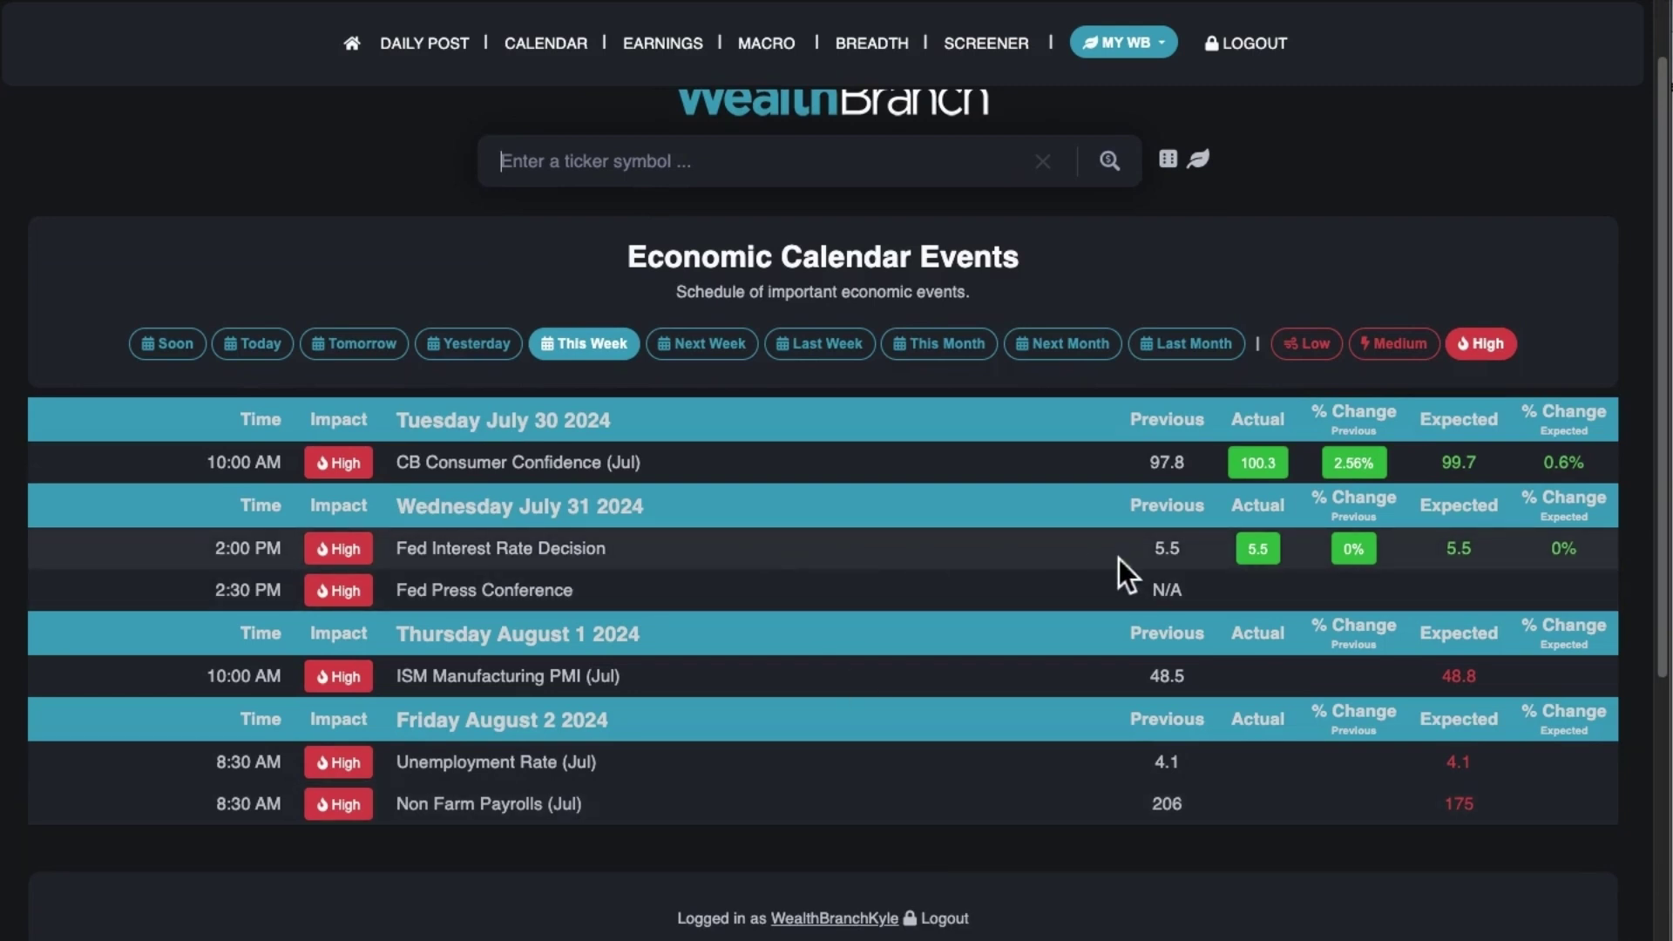
drag(1451, 558, 1494, 551)
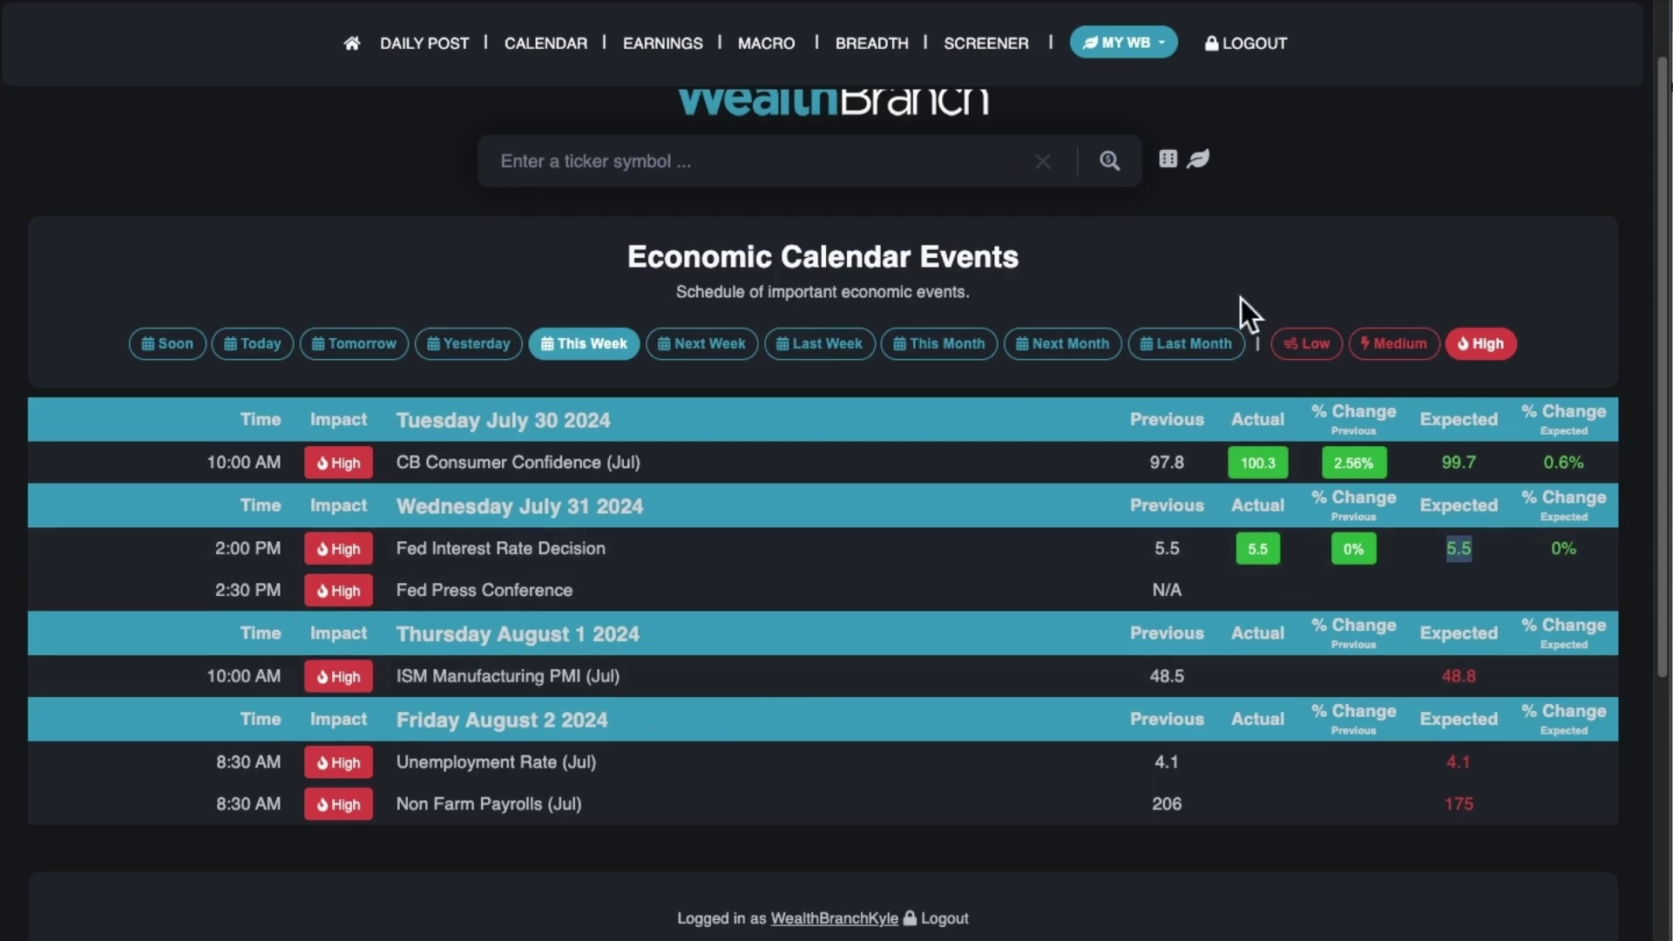
Widen the calendar to medium- and low-impact events, then go to the Earnings Calendar.
click(1417, 346)
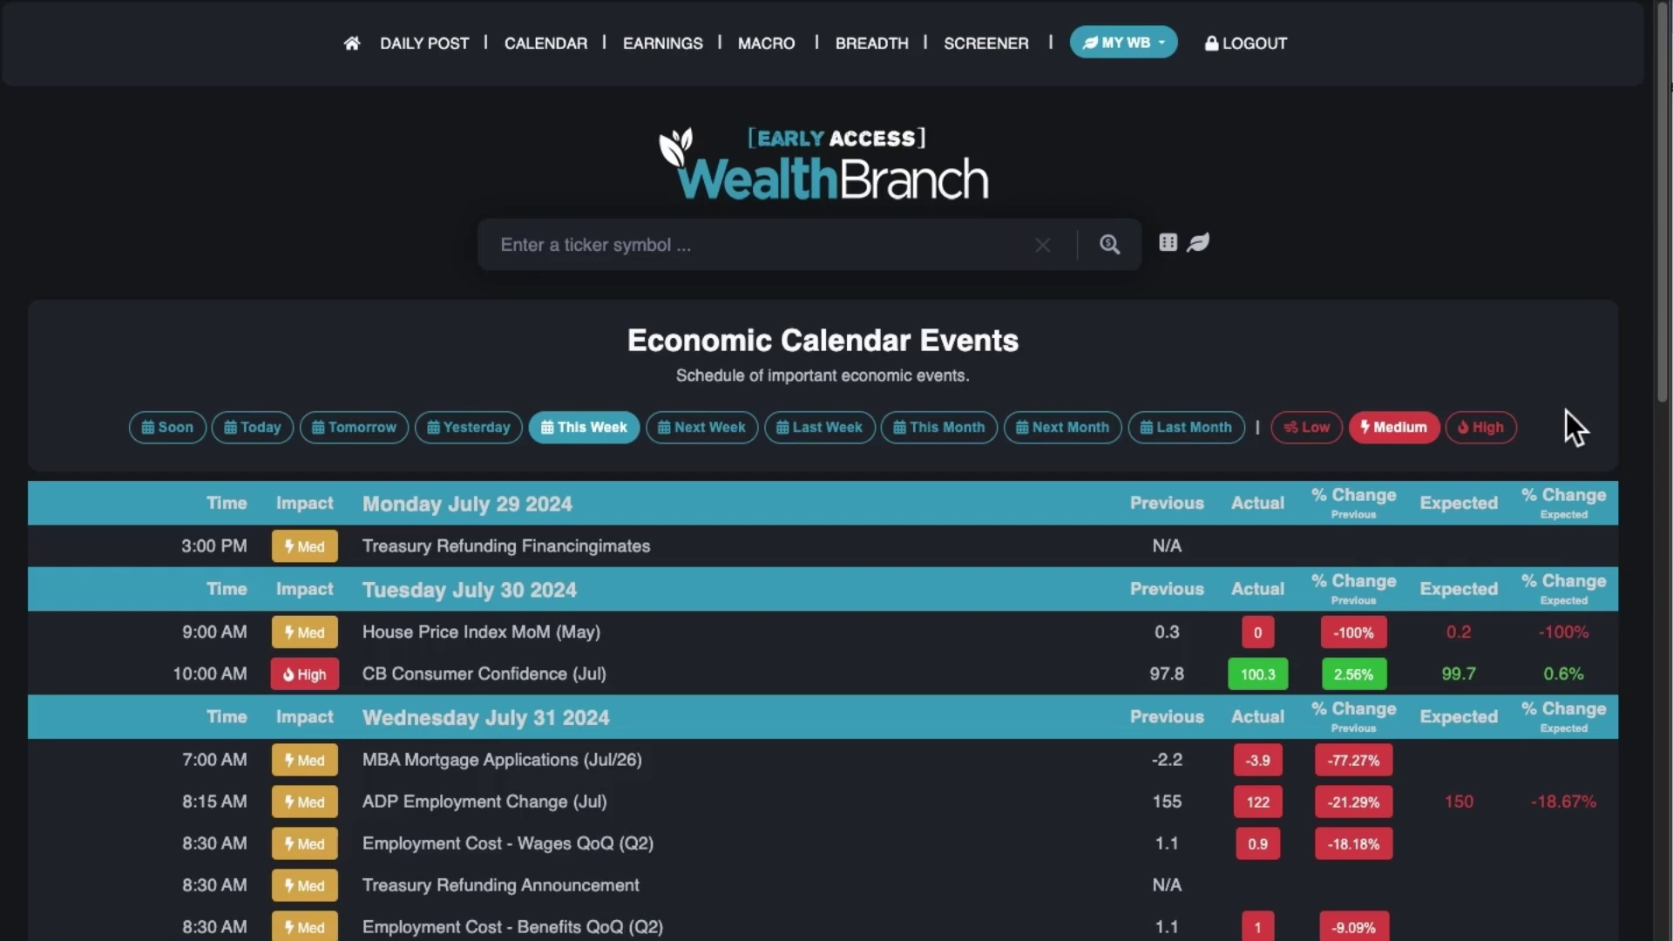
click(1315, 429)
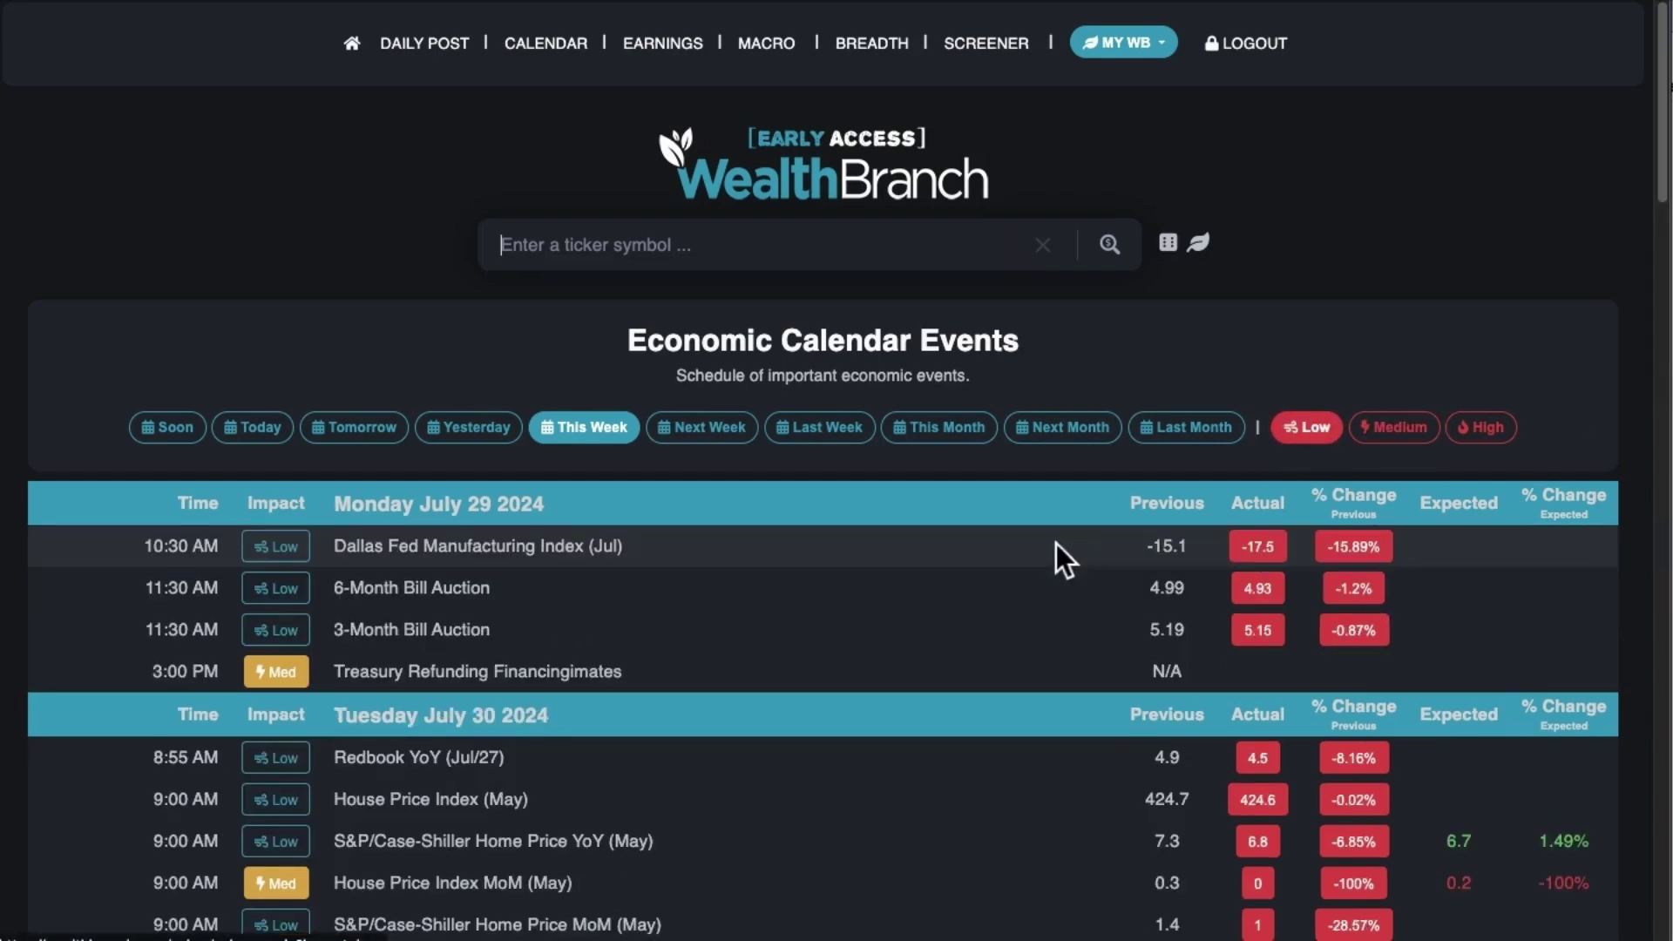
scroll(966, 621, down, 20)
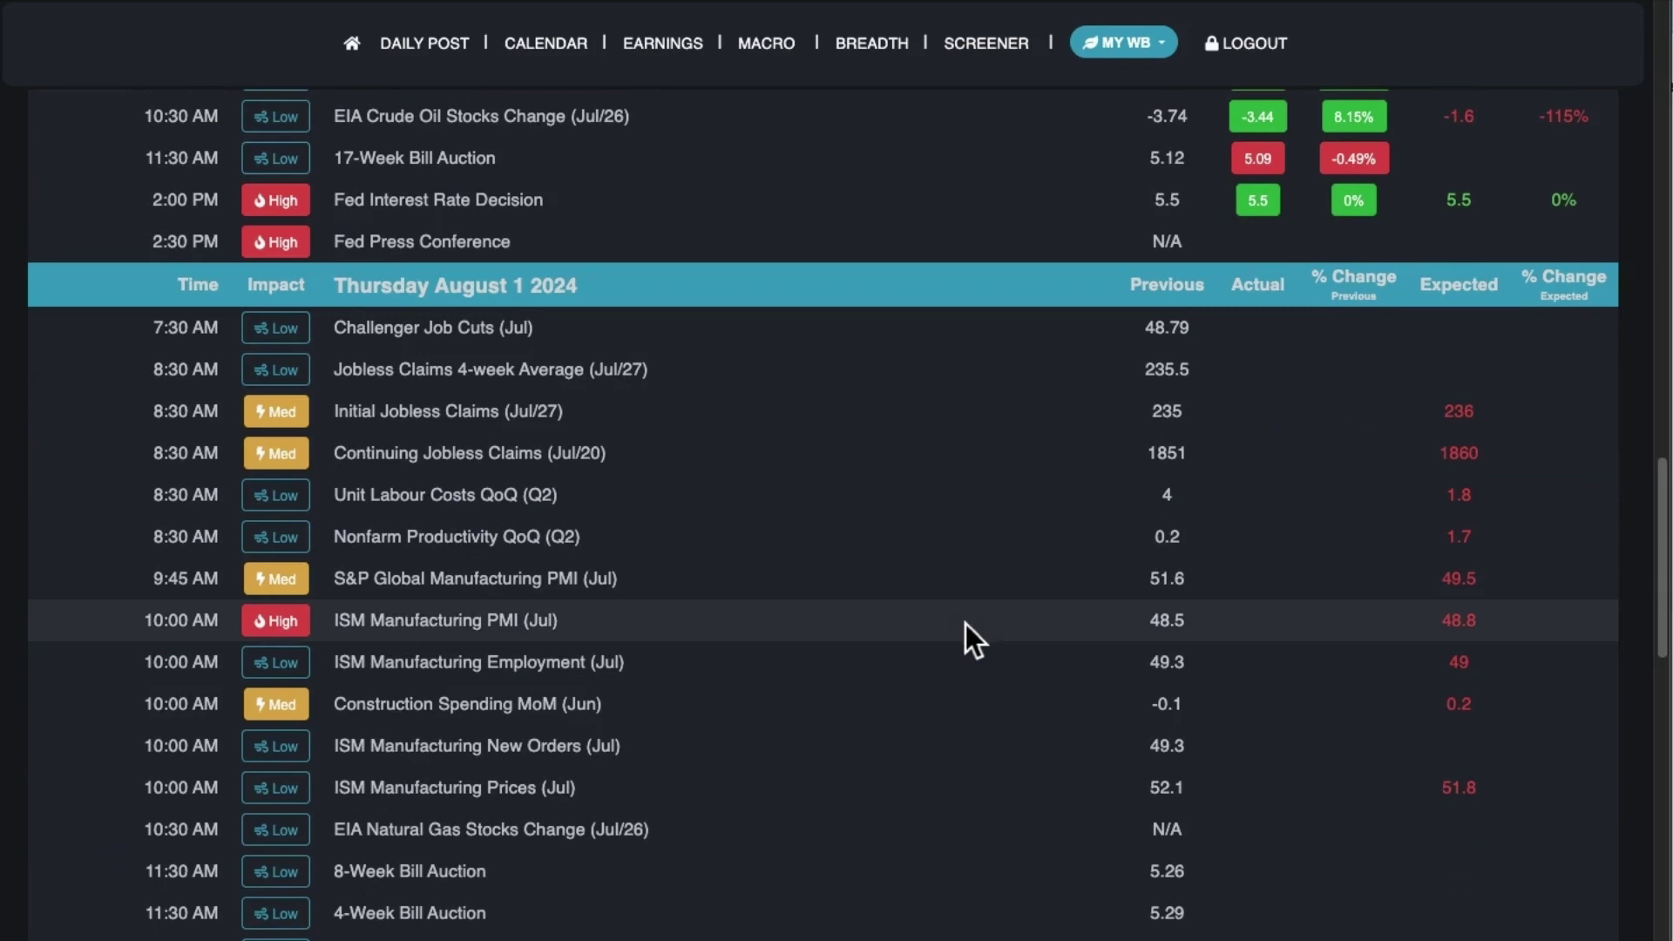
scroll(965, 624, up, 10)
scroll(971, 629, up, 10)
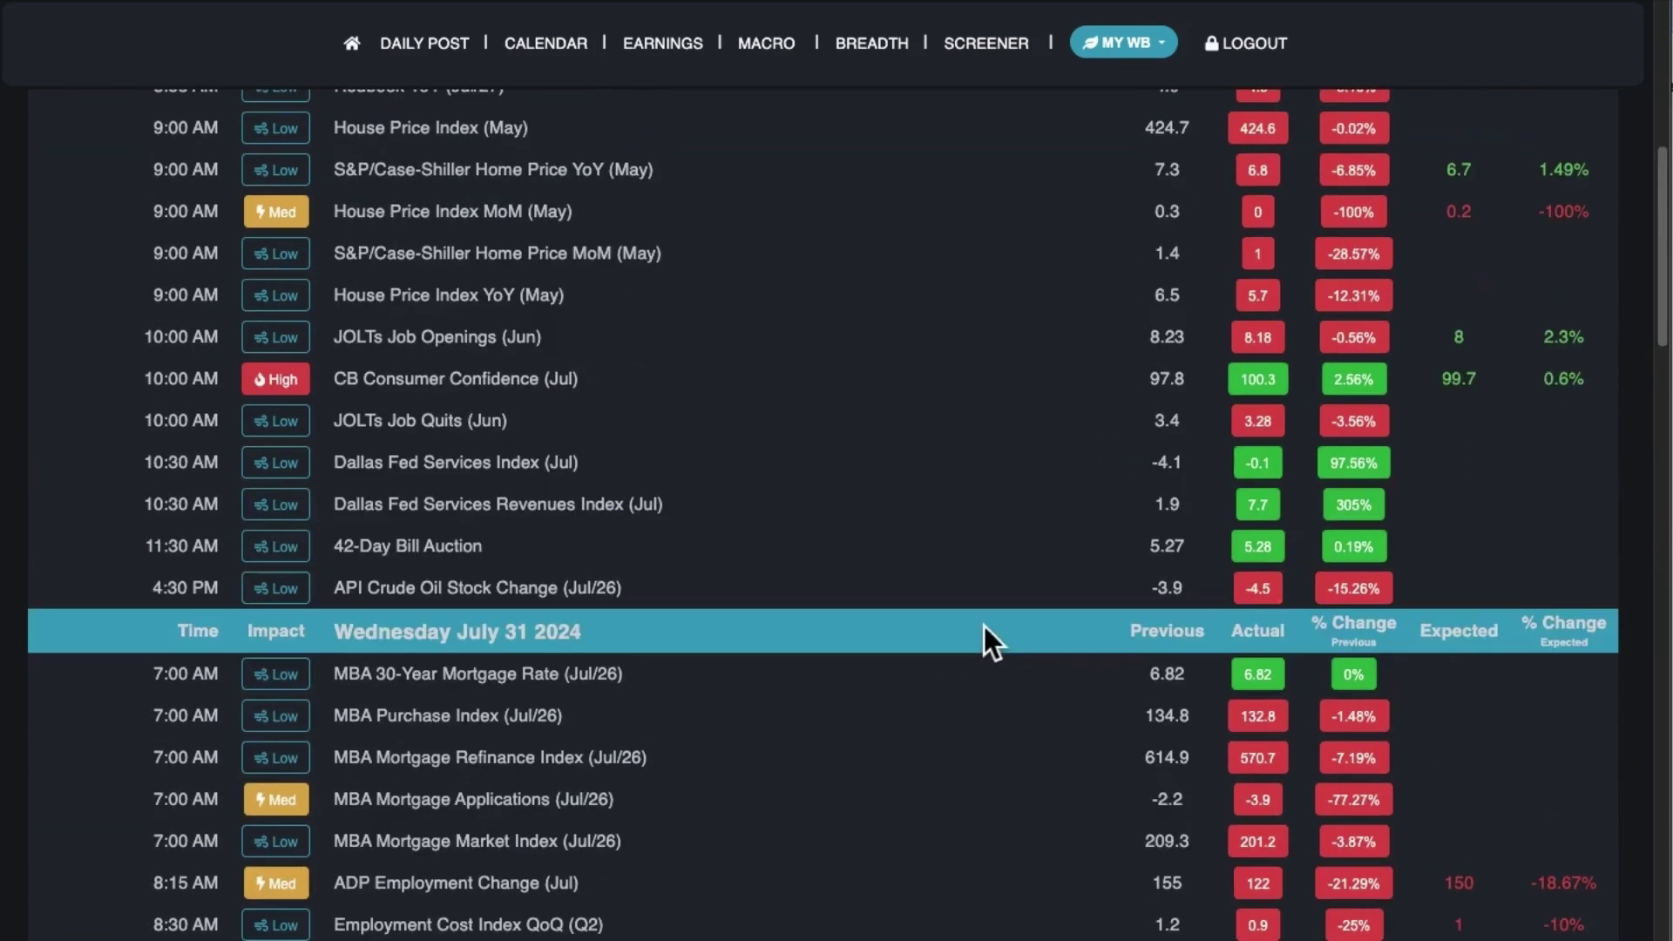
scroll(982, 609, up, 3)
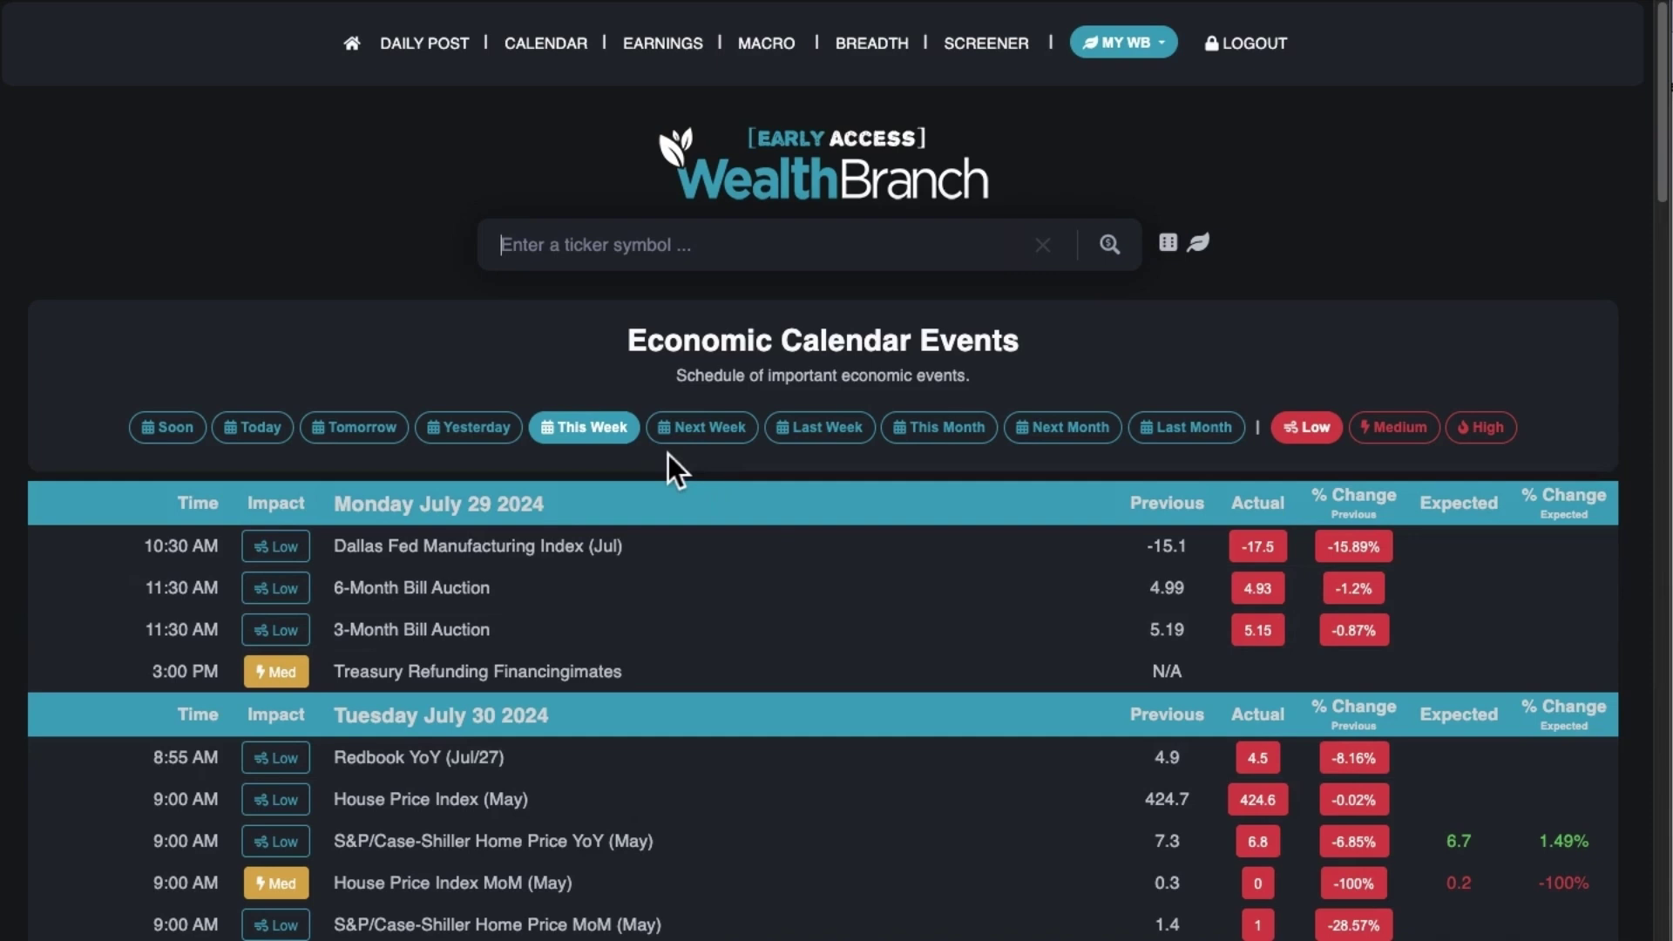
click(669, 49)
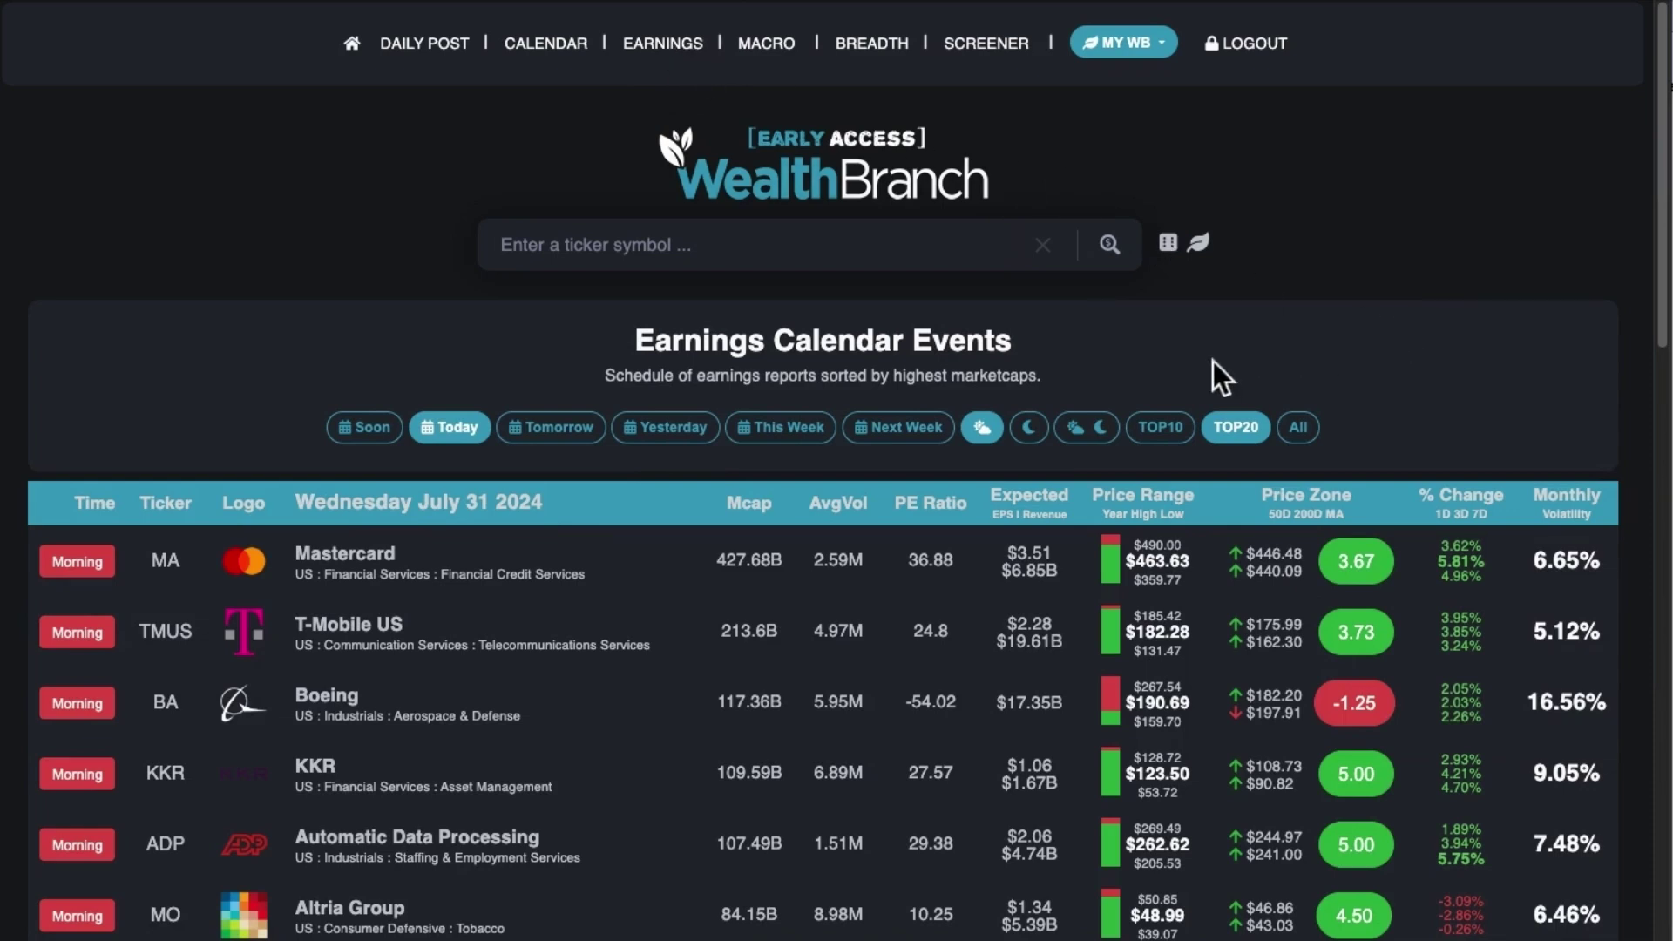
Show this week's top 20 morning and evening earnings reporters.
click(1044, 441)
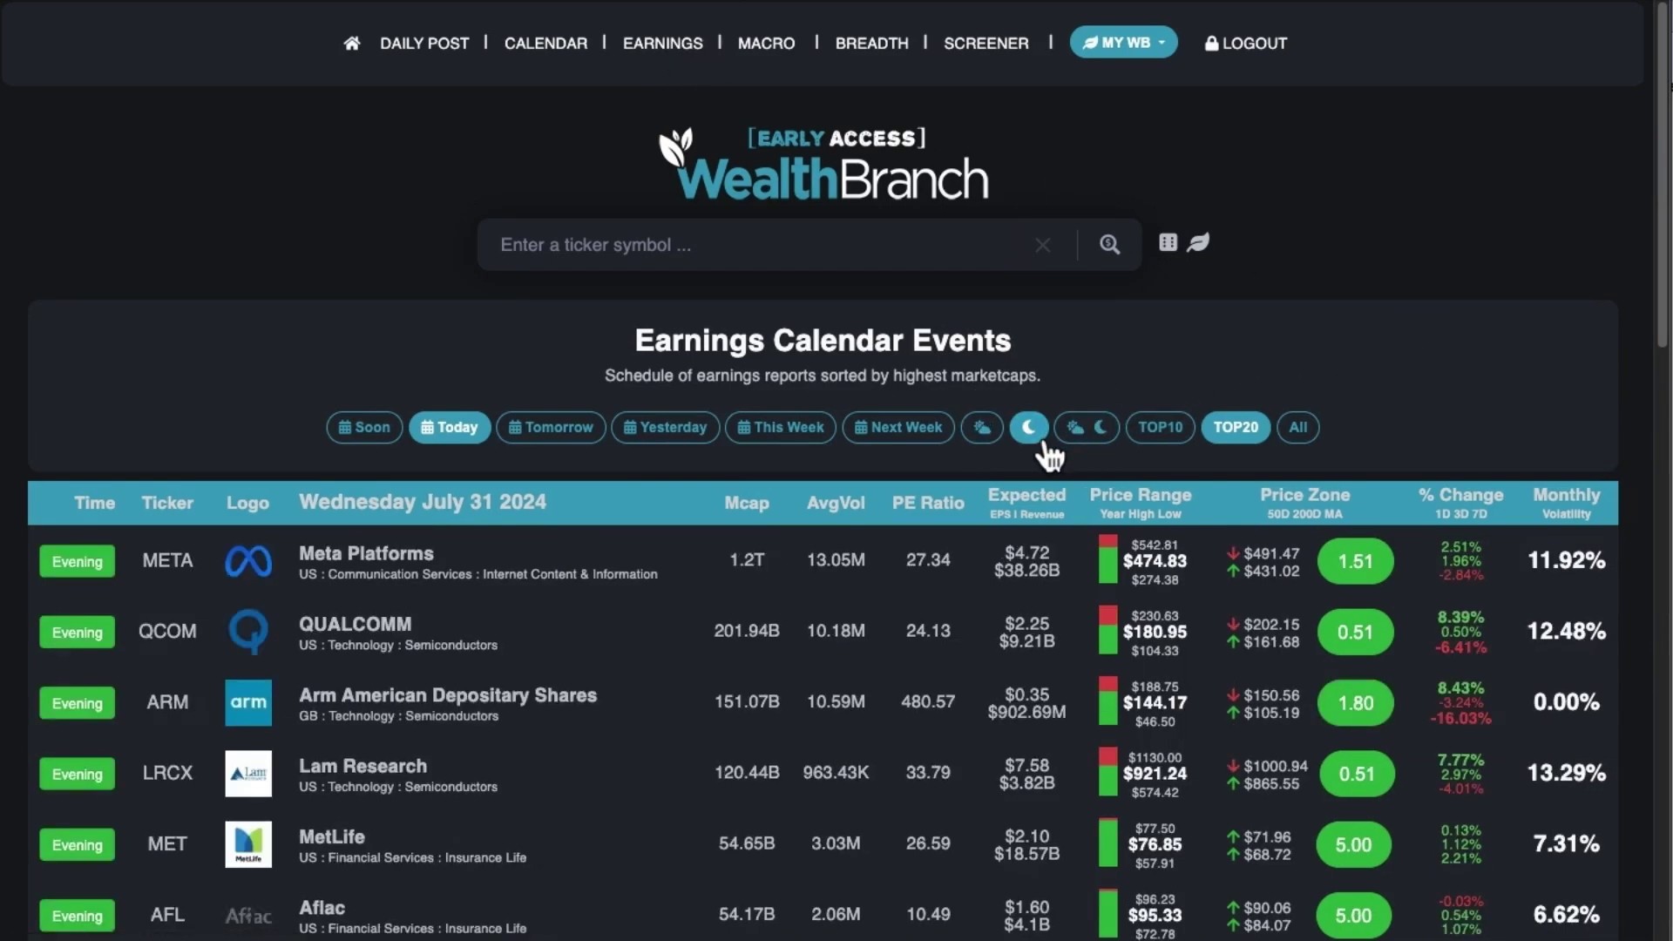
click(1083, 429)
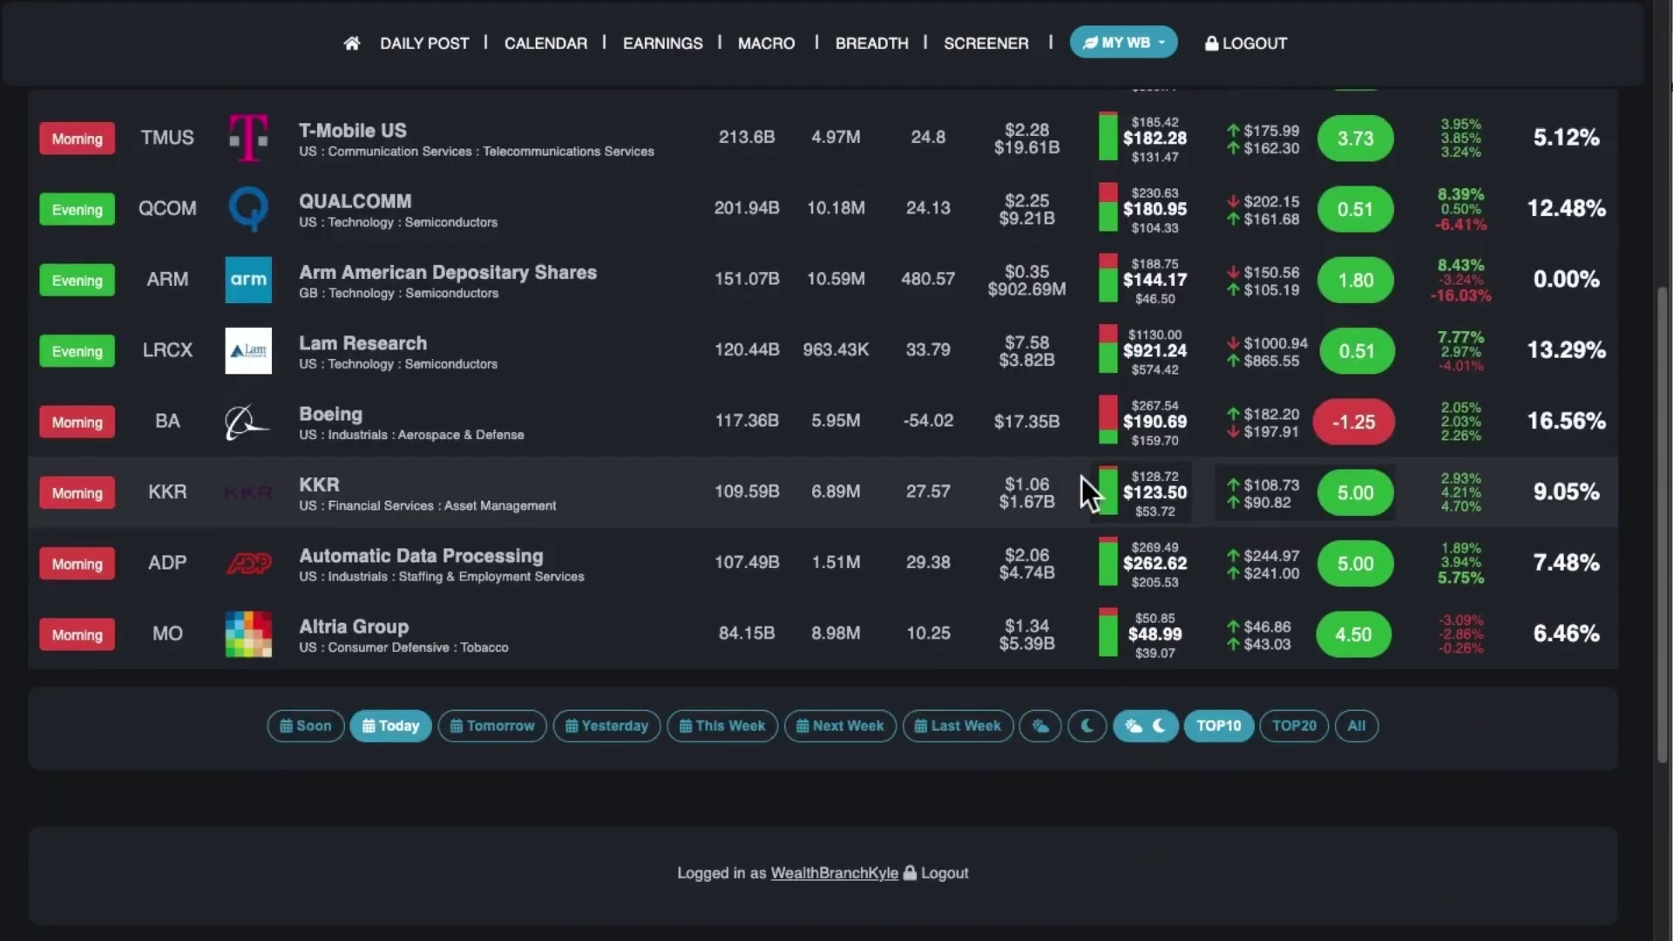
scroll(1081, 477, up, 3)
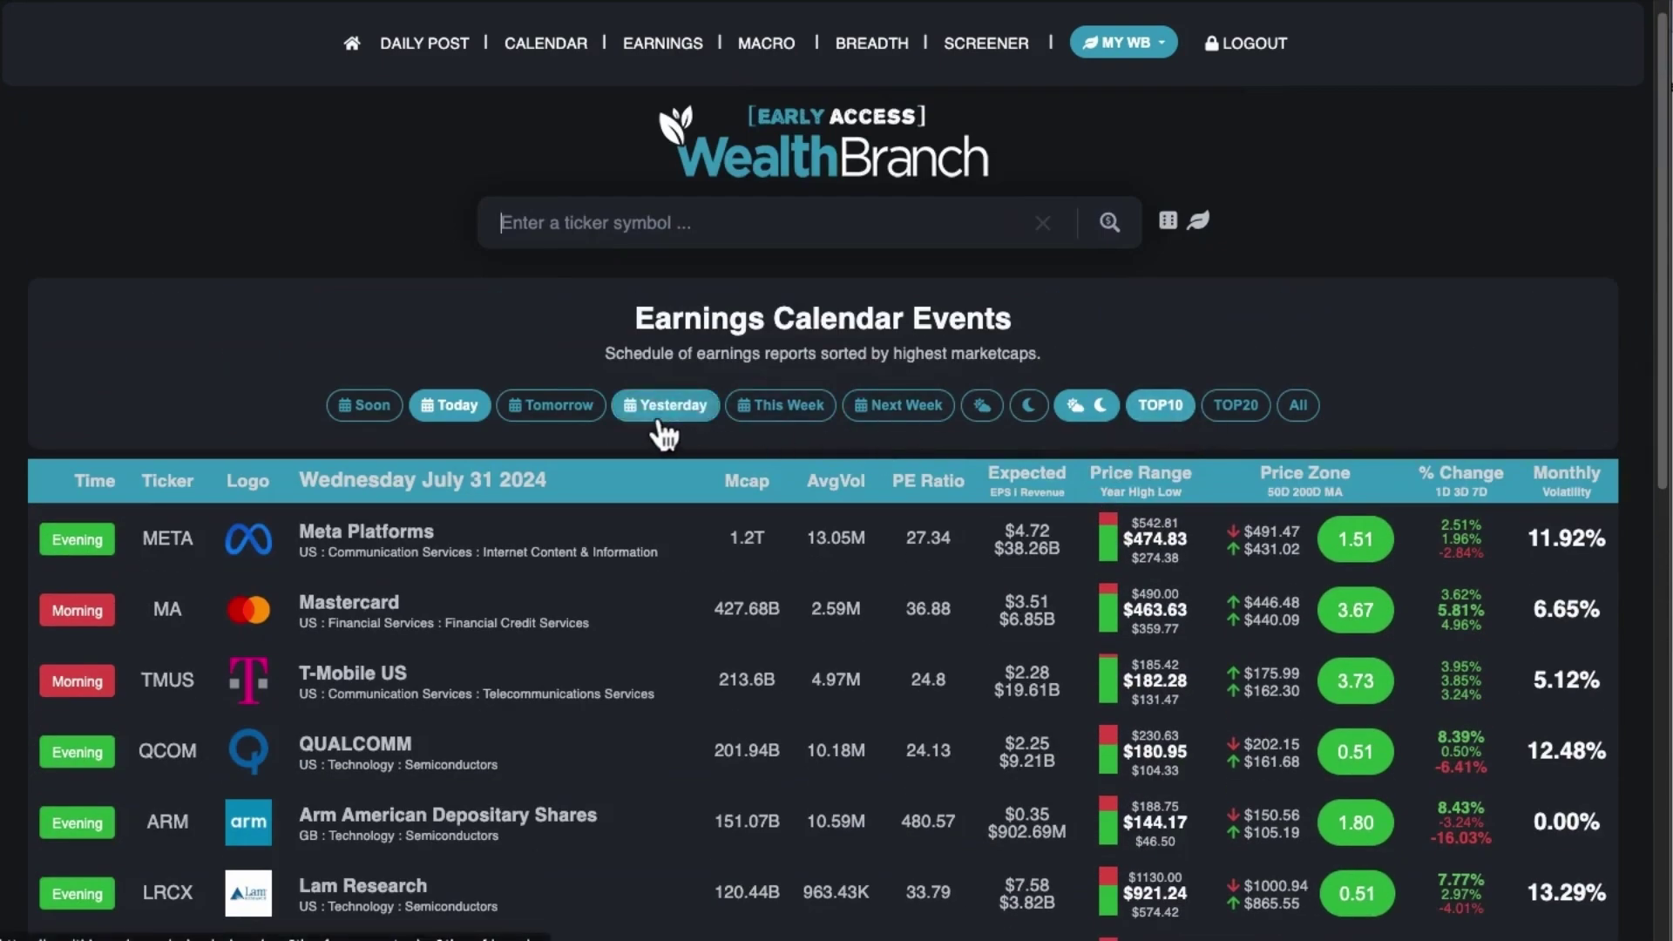
click(787, 409)
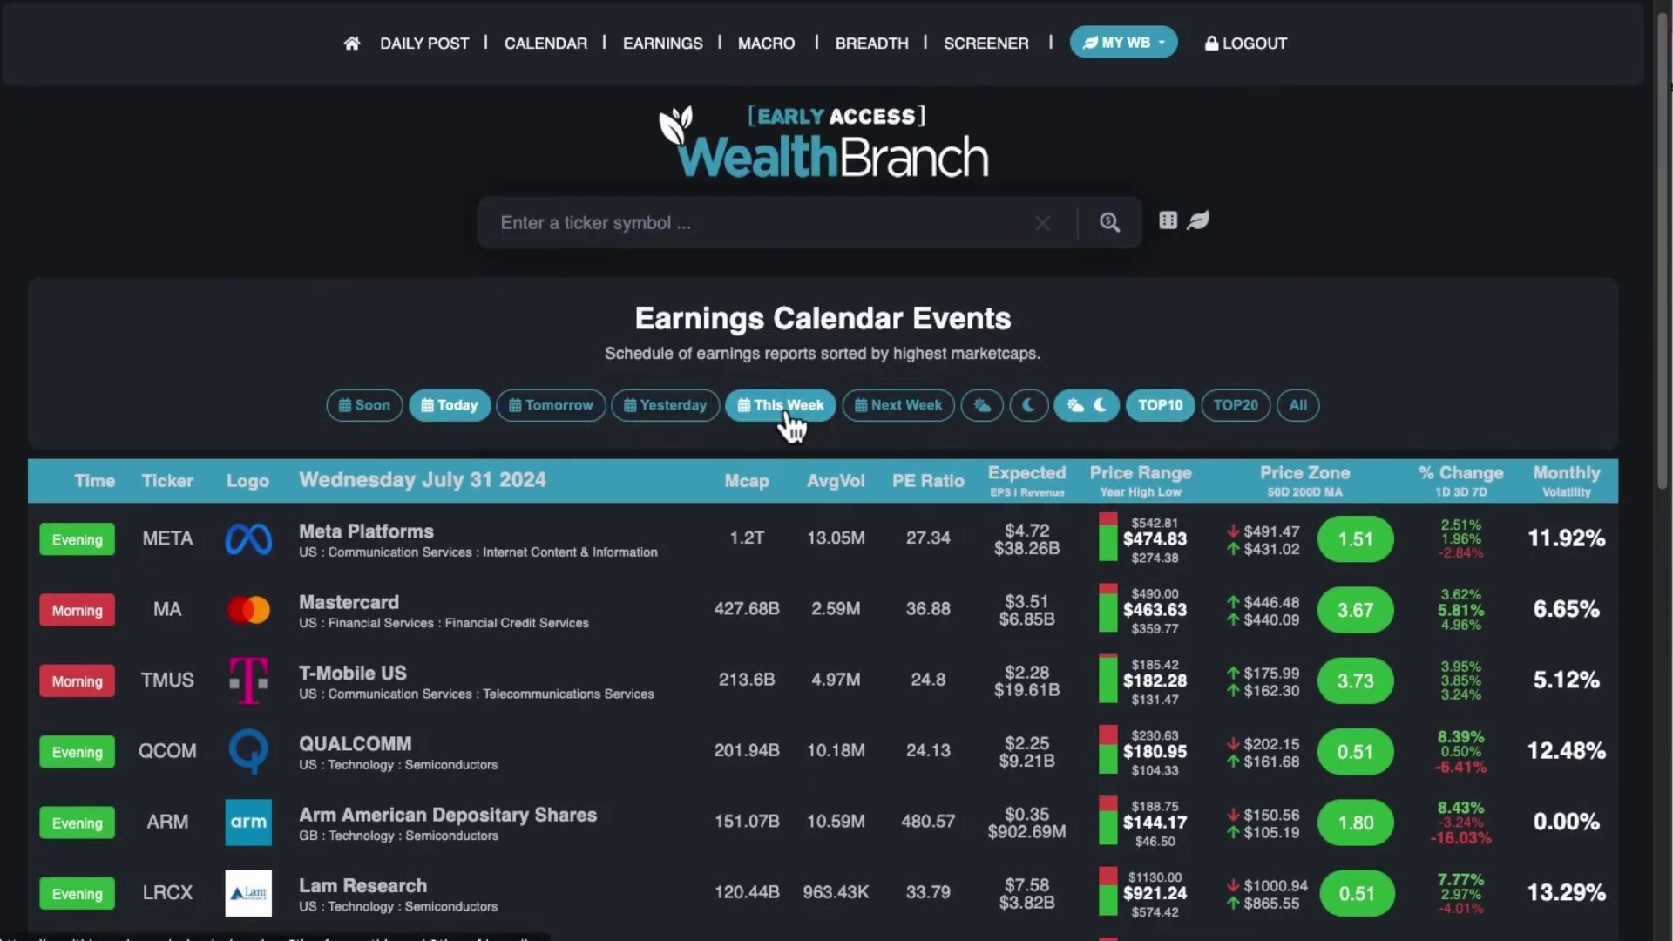
scroll(678, 666, down, 8)
scroll(674, 656, up, 8)
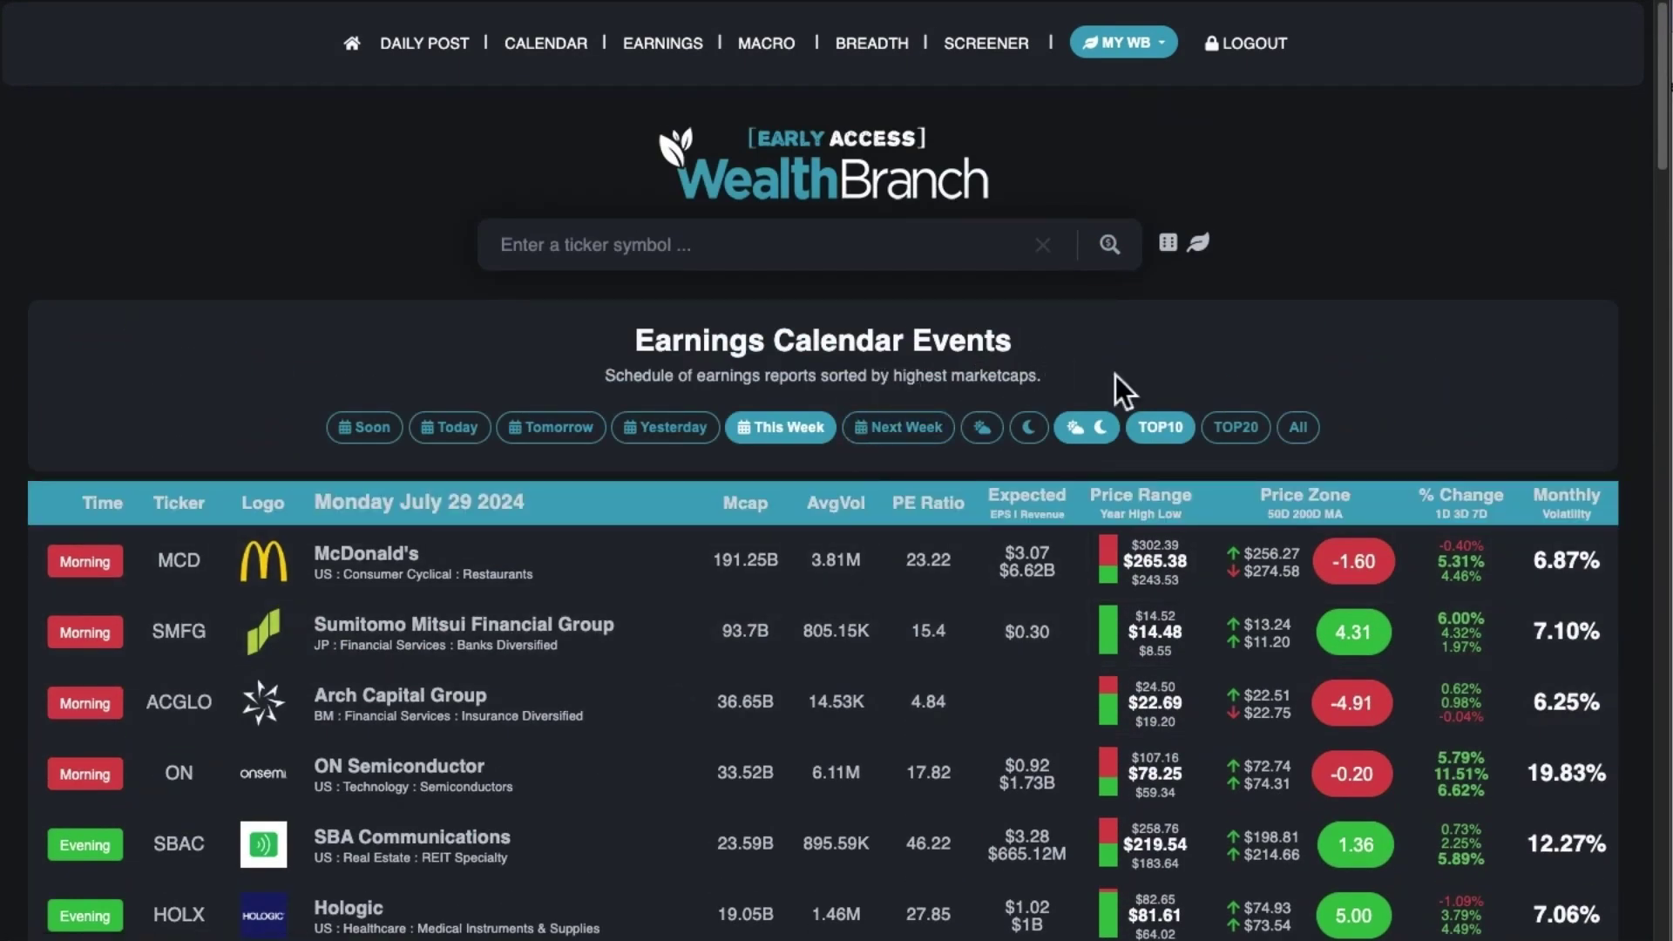
click(1238, 436)
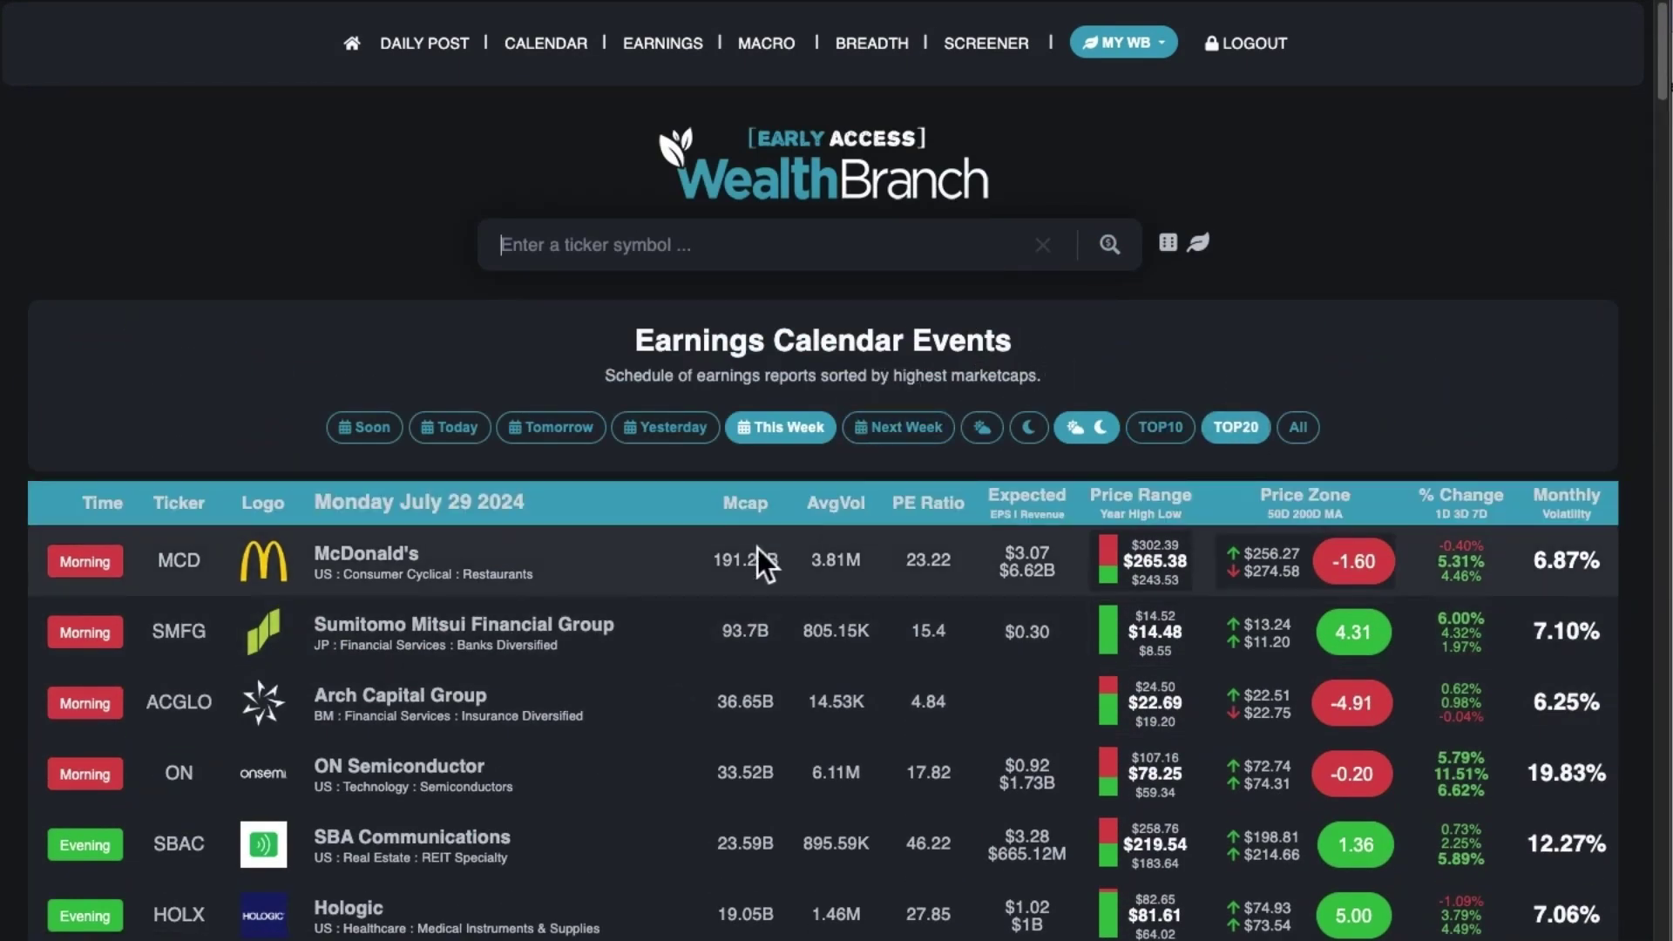
View the Business Cycle chart on the Macro page, then the Fed vs Treasury rate chart.
click(791, 58)
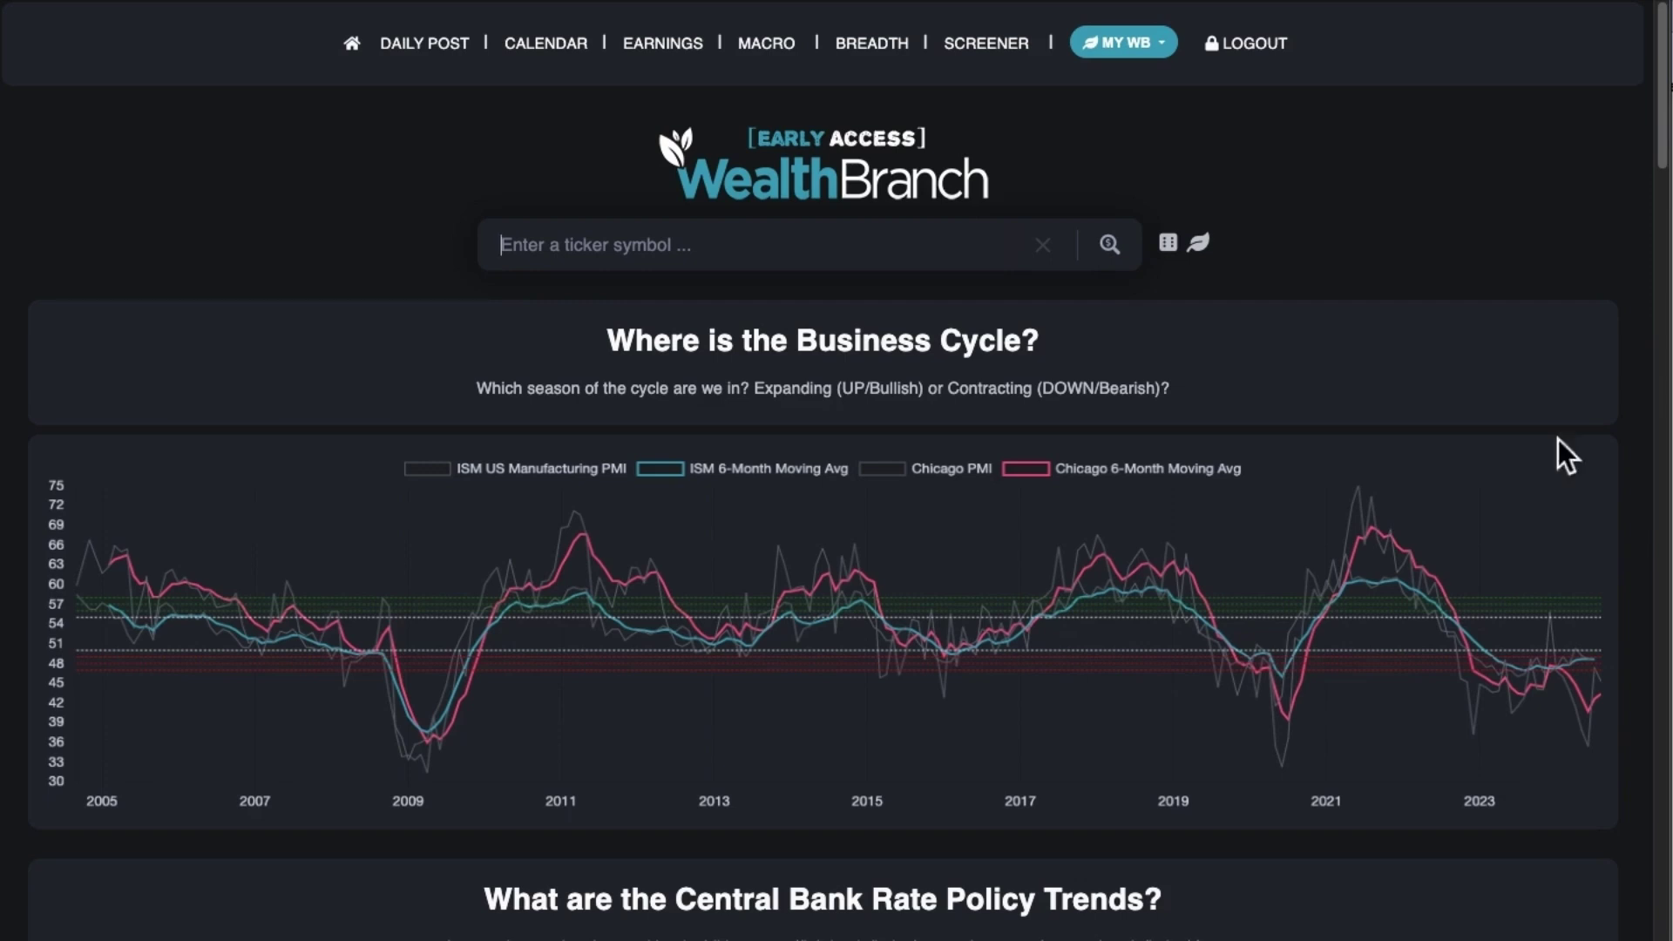
mouse_move(1375, 544)
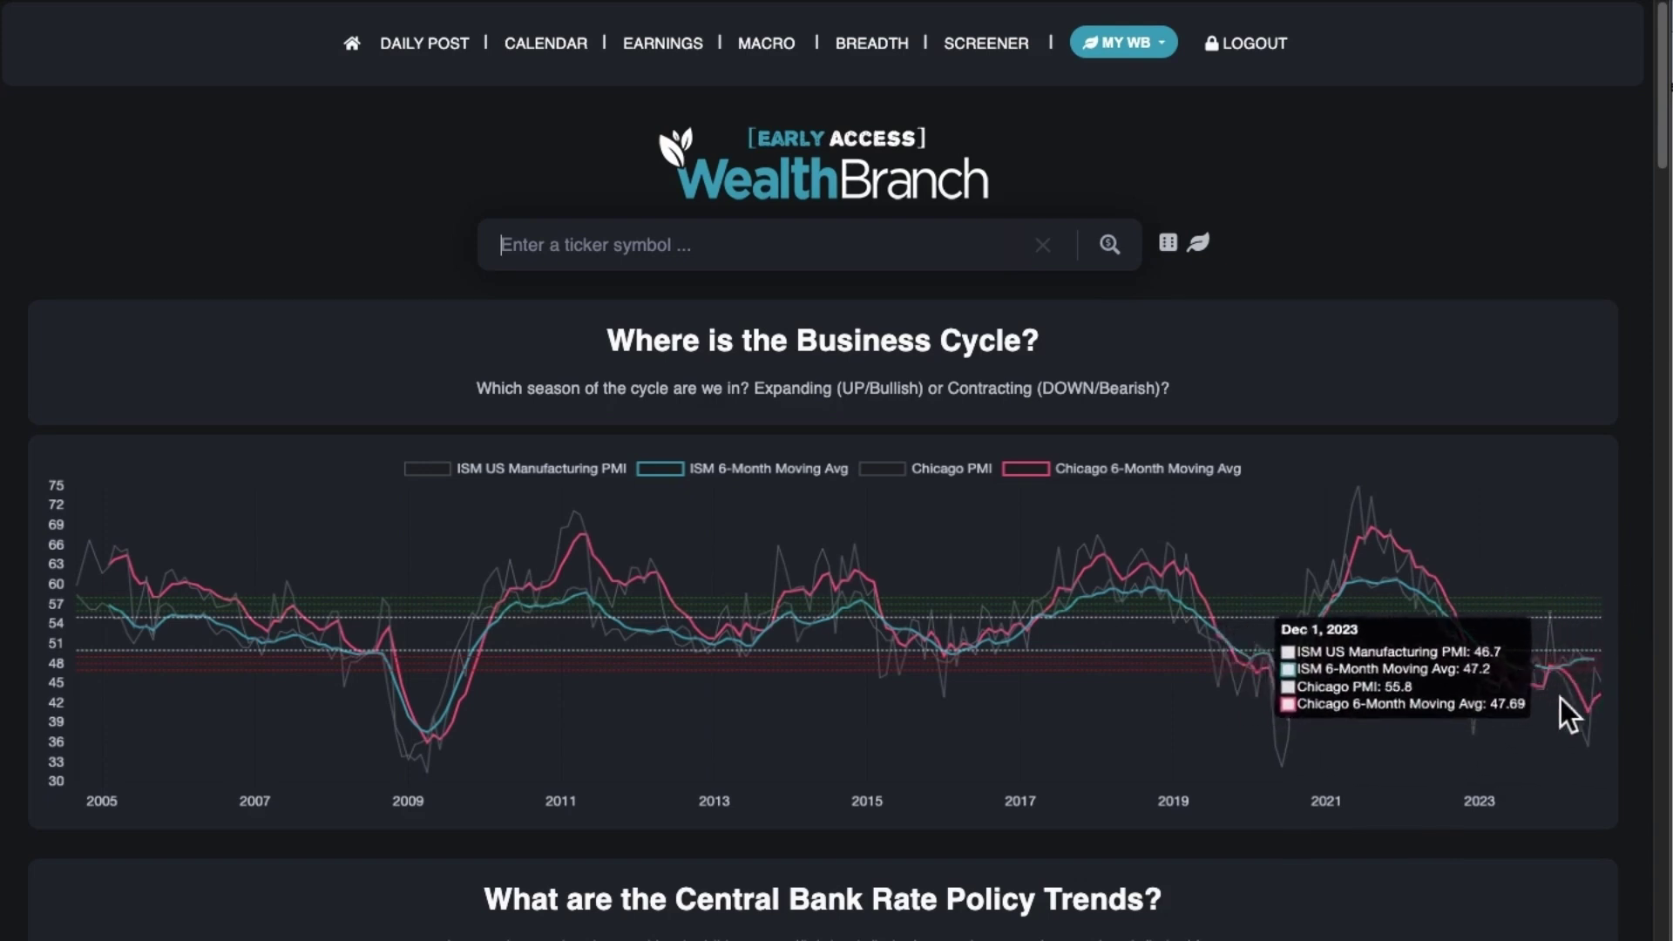
scroll(1533, 570, down, 2)
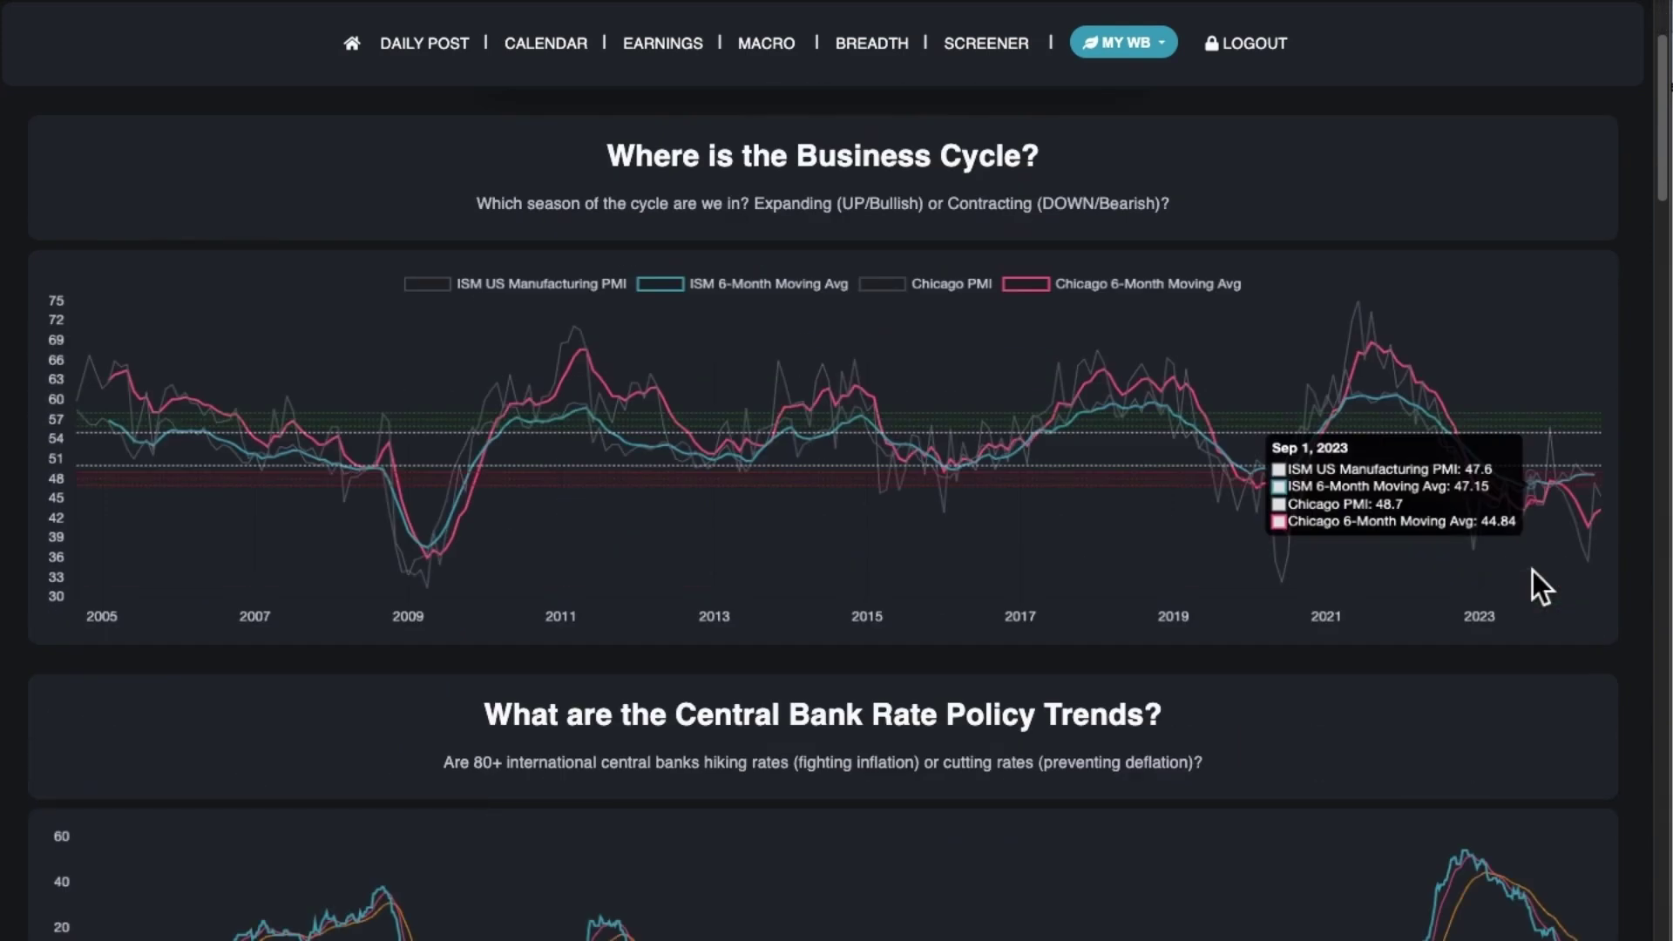
scroll(1513, 572, down, 5)
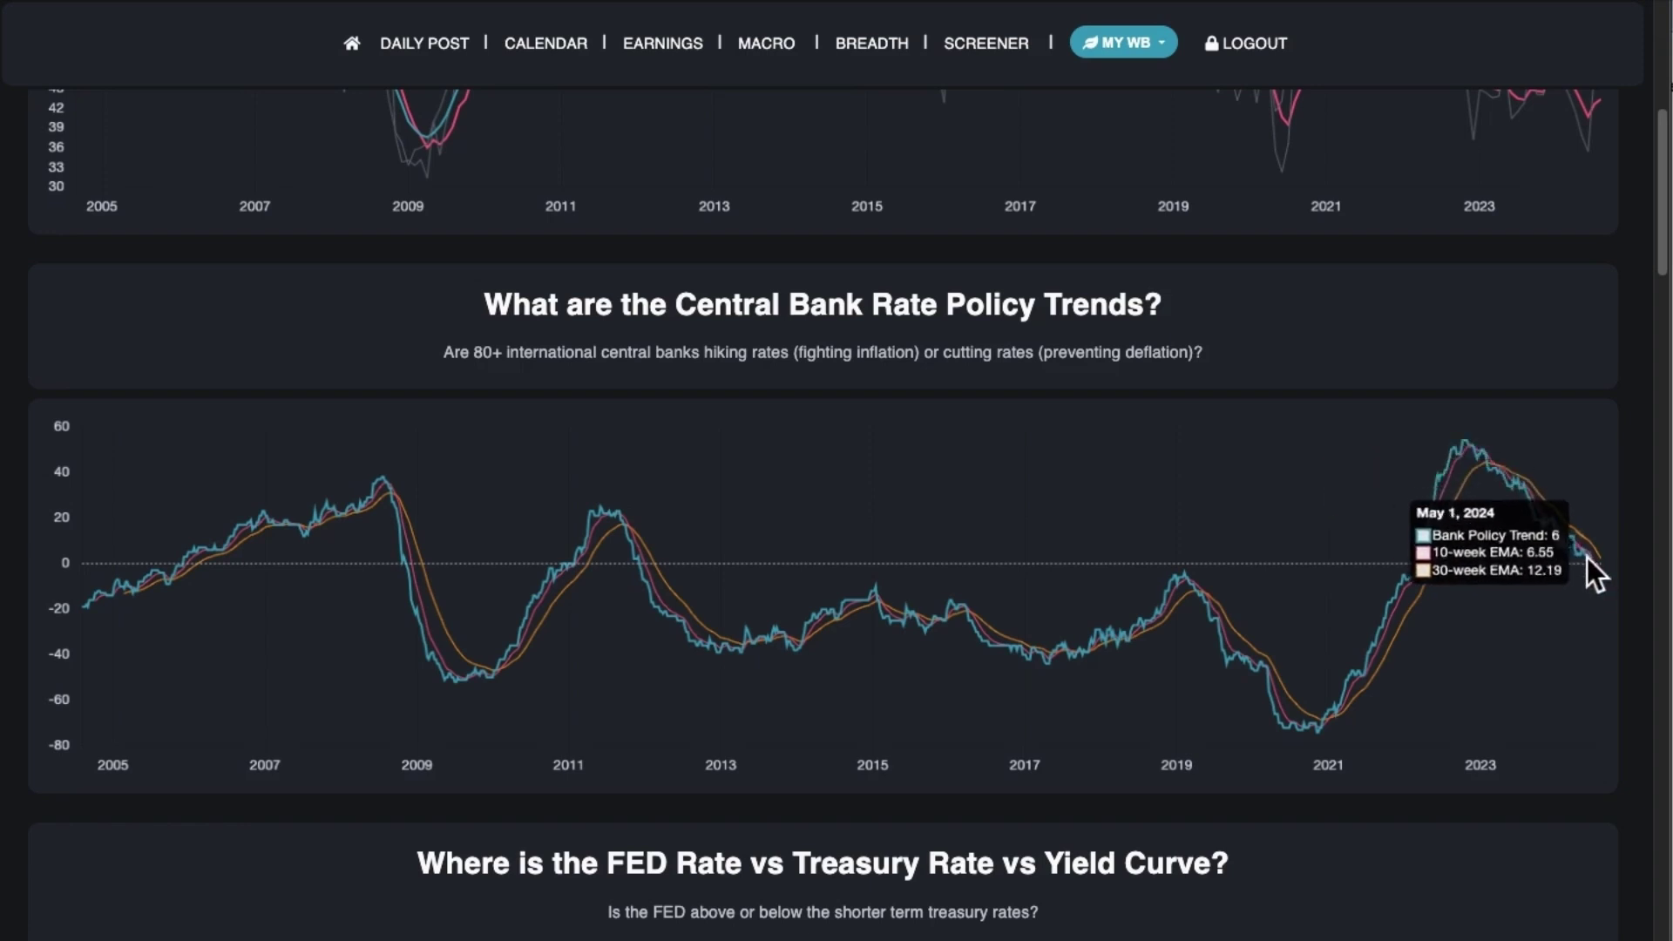
scroll(1602, 575, down, 7)
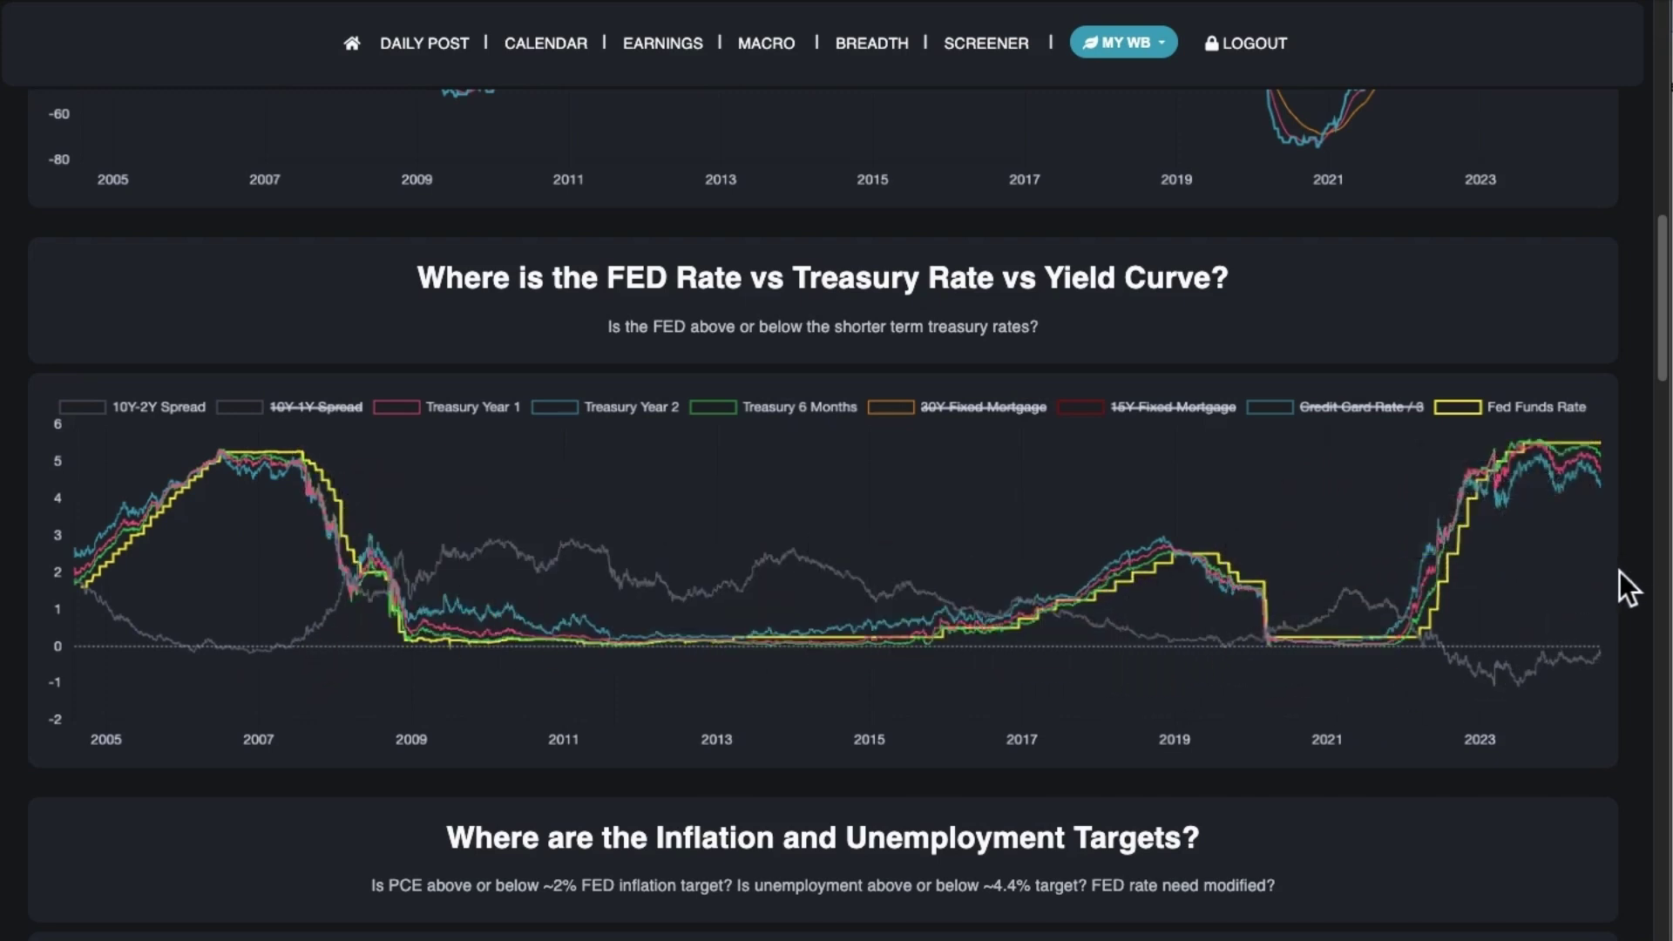
scroll(1603, 586, down, 2)
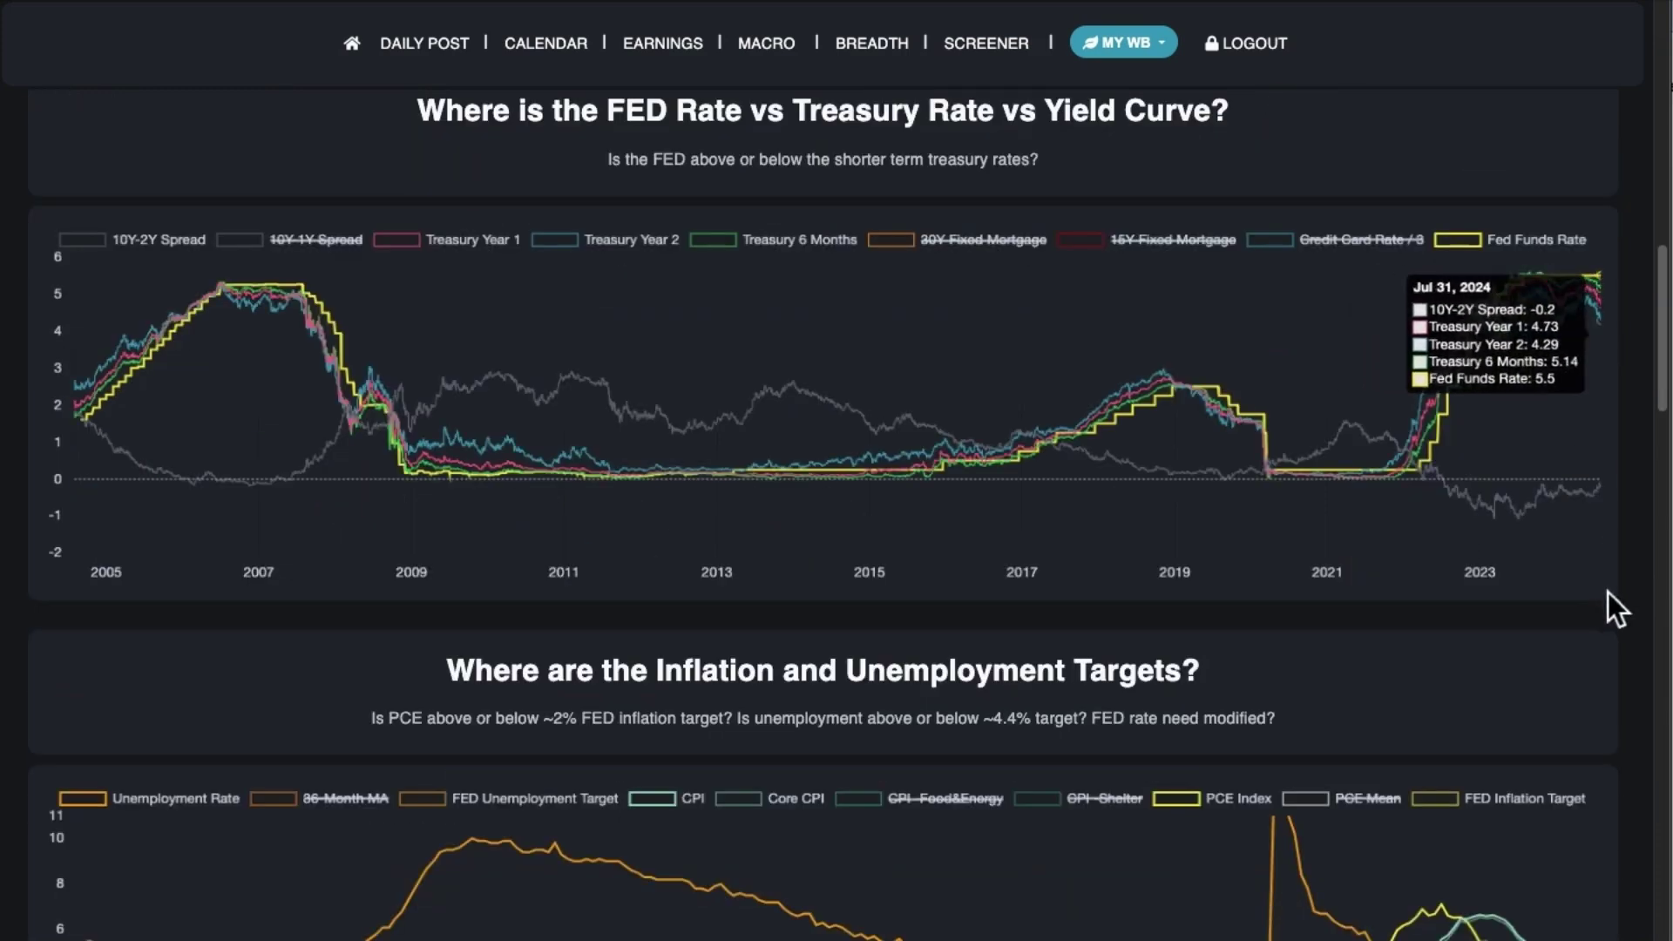
scroll(1608, 610, down, 3)
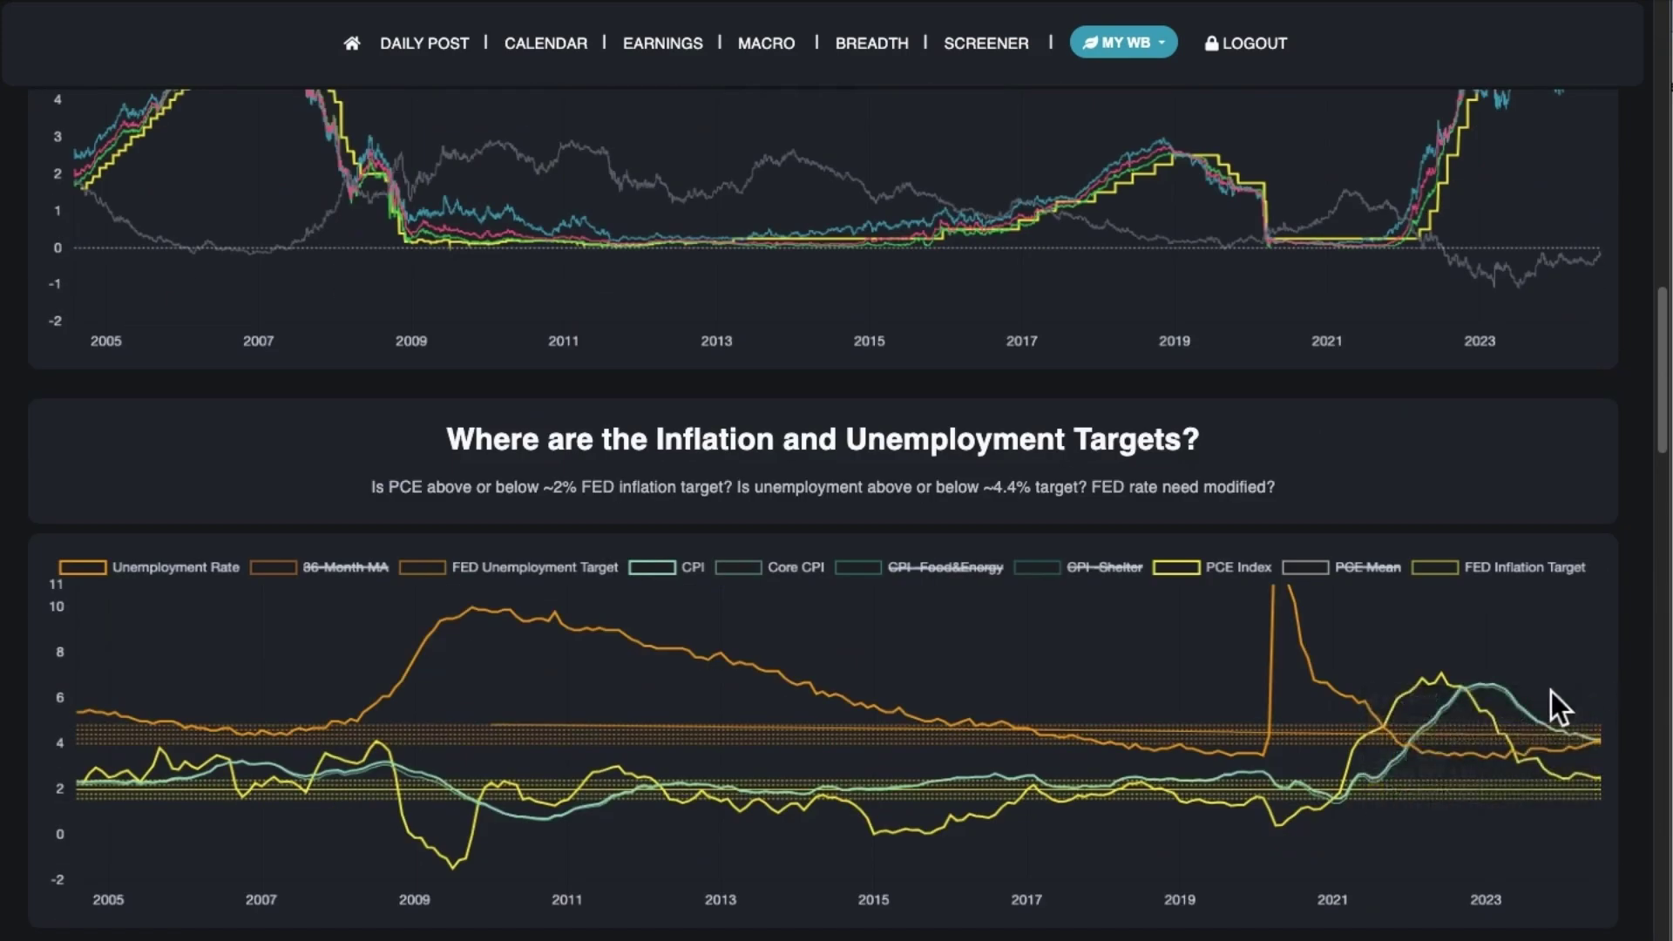
scroll(1100, 715, down, 1)
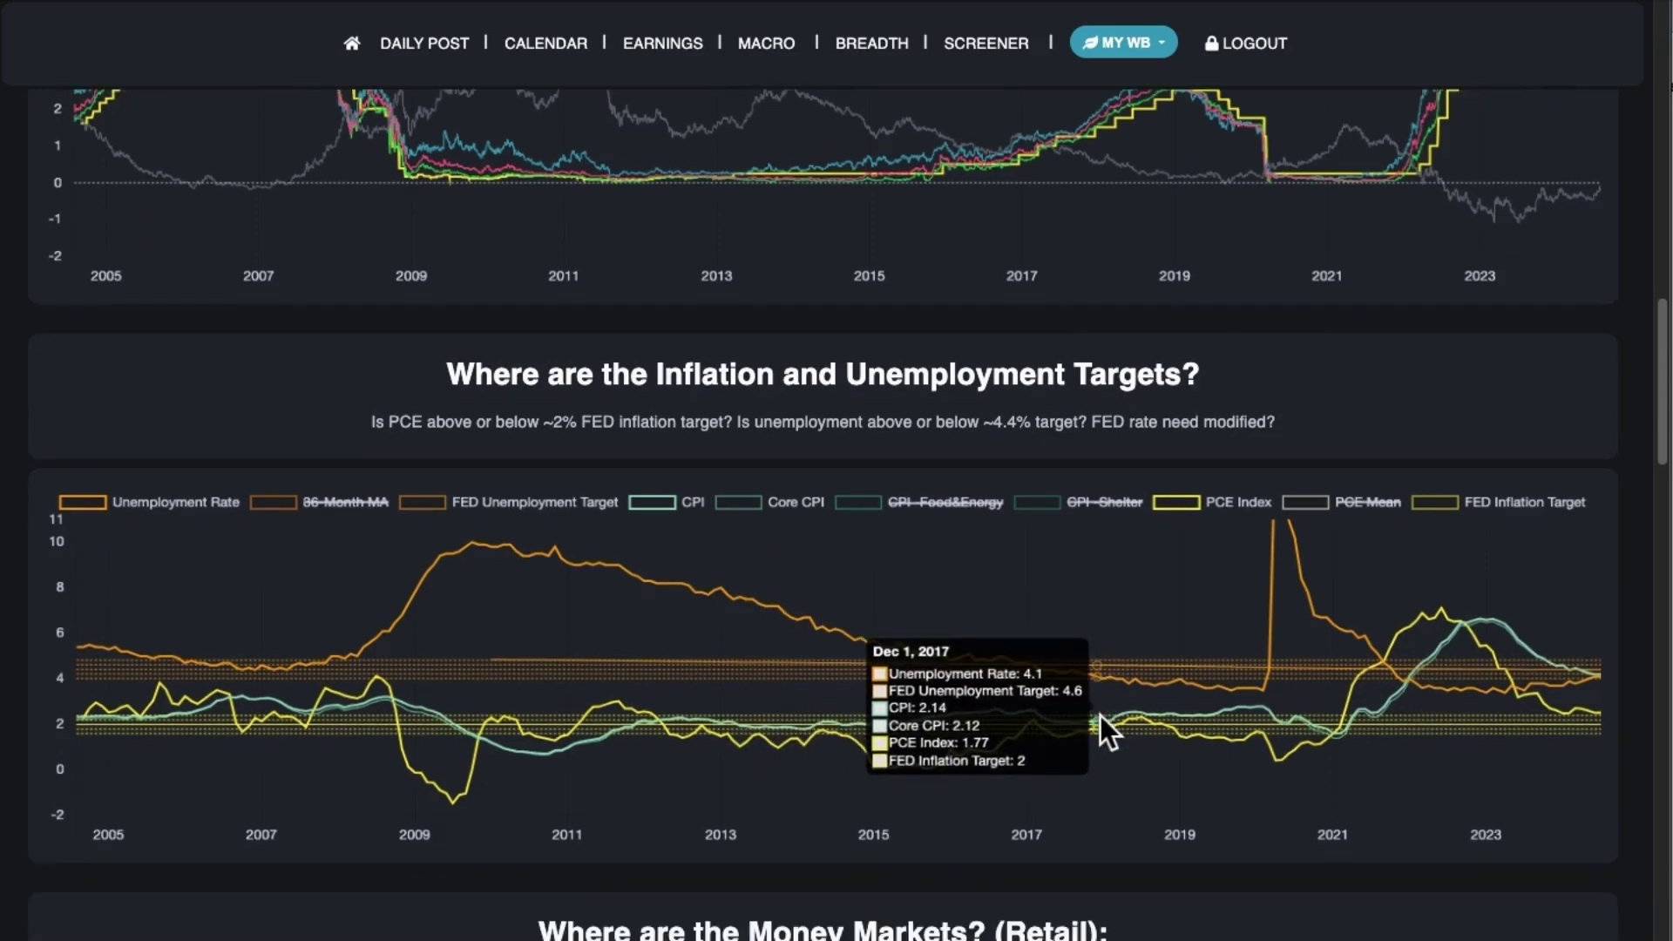